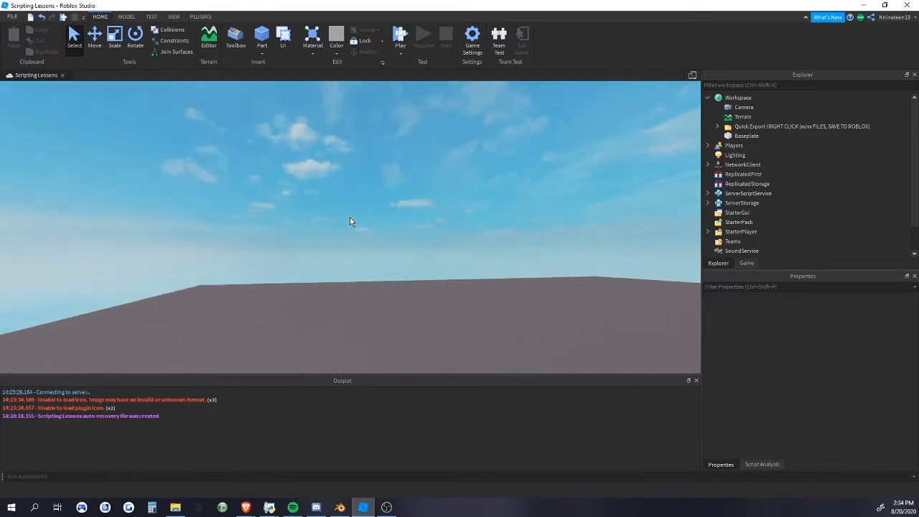
Switch to Blender and inspect the sword model from several sides, checking its guard, blade and handle
{"action": "left_click", "coordinate": [340, 508]}
{"action": "middle_click_drag", "start_coordinate": [392, 373], "coordinate": [316, 286]}
{"action": "left_click", "coordinate": [387, 290]}
{"action": "left_click", "coordinate": [383, 273]}
{"action": "middle_click_drag", "start_coordinate": [438, 298], "coordinate": [482, 299]}
{"action": "left_click", "coordinate": [437, 273]}
{"action": "left_click", "coordinate": [381, 291]}
{"action": "left_click", "coordinate": [380, 308]}
{"action": "left_click", "coordinate": [382, 272]}
{"action": "left_click", "coordinate": [456, 293]}
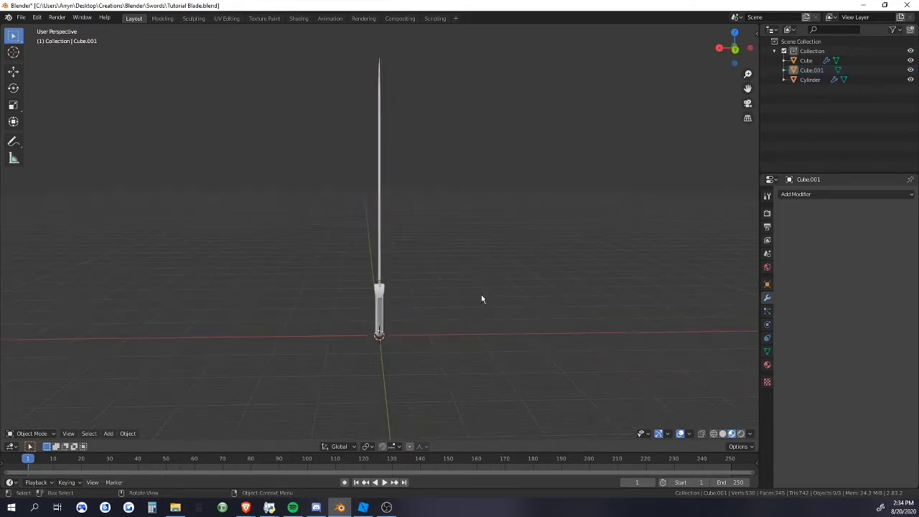
{"action": "middle_click_drag", "start_coordinate": [360, 246], "coordinate": [305, 270]}
{"action": "left_click", "coordinate": [363, 508]}
{"action": "right_click_drag", "start_coordinate": [386, 216], "coordinate": [437, 251]}
{"action": "key", "text": "alt+Tab"}
{"action": "middle_click_drag", "start_coordinate": [417, 276], "coordinate": [392, 239]}
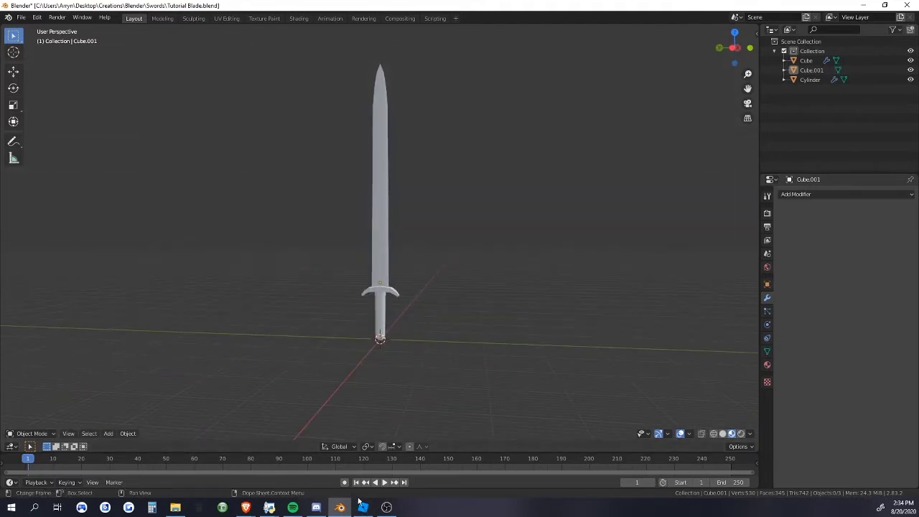
{"action": "key", "text": "alt+Tab"}
{"action": "right_click_drag", "start_coordinate": [351, 221], "coordinate": [333, 279]}
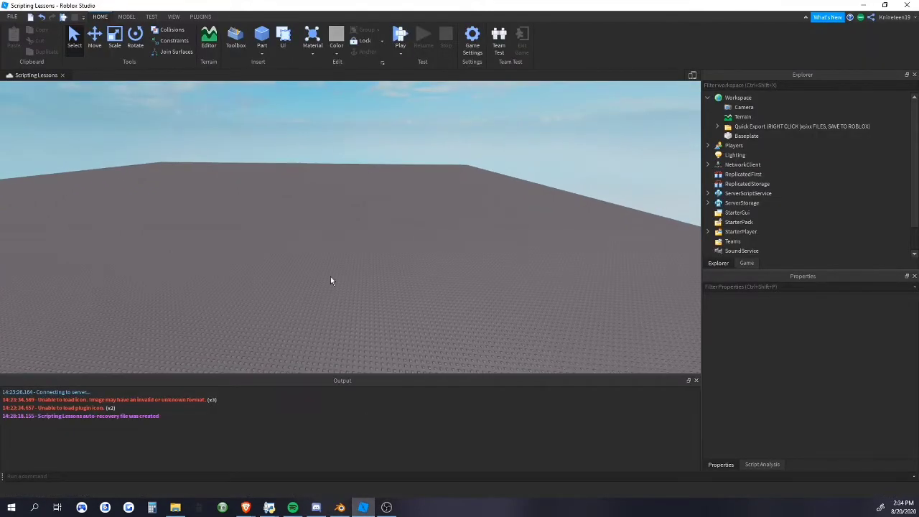
{"action": "left_click", "coordinate": [341, 508]}
{"action": "middle_click_drag", "start_coordinate": [429, 265], "coordinate": [395, 252]}
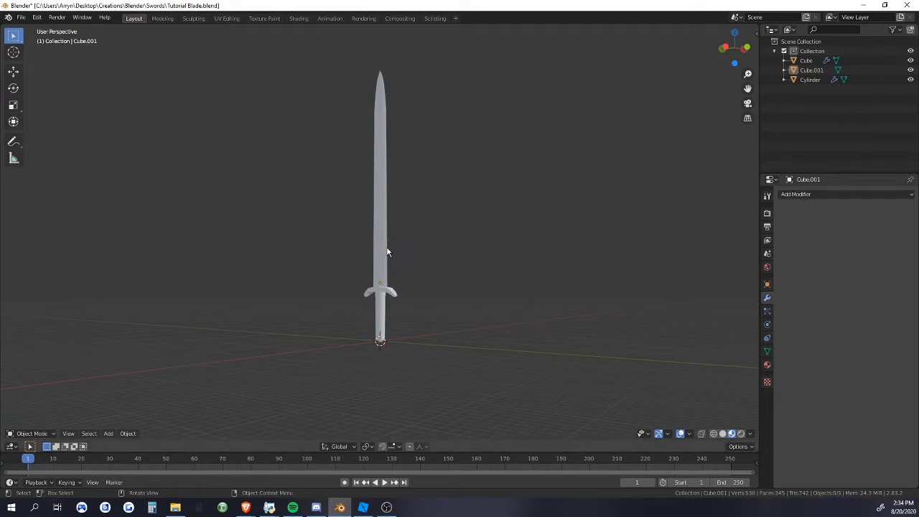
Select the sword's guard, handle and blade in turn to examine how the model divides into separate objects
{"action": "left_click", "coordinate": [390, 294]}
{"action": "left_click", "coordinate": [378, 300]}
{"action": "left_click", "coordinate": [381, 277]}
{"action": "left_click", "coordinate": [394, 293]}
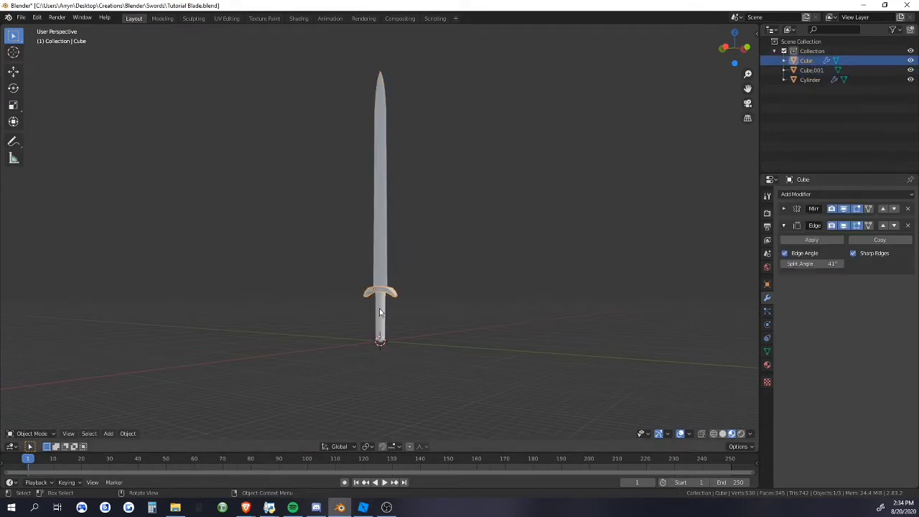
{"action": "left_click", "coordinate": [379, 307]}
{"action": "mouse_move", "coordinate": [336, 312]}
{"action": "middle_mouse_down"}
{"action": "mouse_move", "coordinate": [378, 319]}
{"action": "mouse_move", "coordinate": [344, 308]}
{"action": "middle_mouse_up"}
{"action": "left_click", "coordinate": [344, 307]}
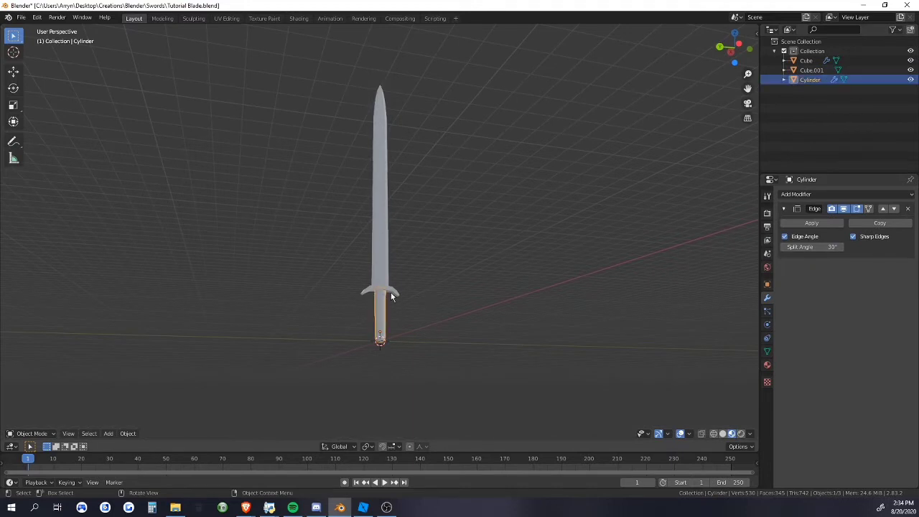
{"action": "left_click", "coordinate": [392, 292]}
{"action": "left_click", "coordinate": [382, 278]}
{"action": "left_click", "coordinate": [395, 290]}
{"action": "left_click", "coordinate": [379, 309]}
{"action": "left_click", "coordinate": [394, 291]}
{"action": "left_click", "coordinate": [417, 259]}
{"action": "middle_click_drag", "start_coordinate": [418, 250], "coordinate": [368, 205]}
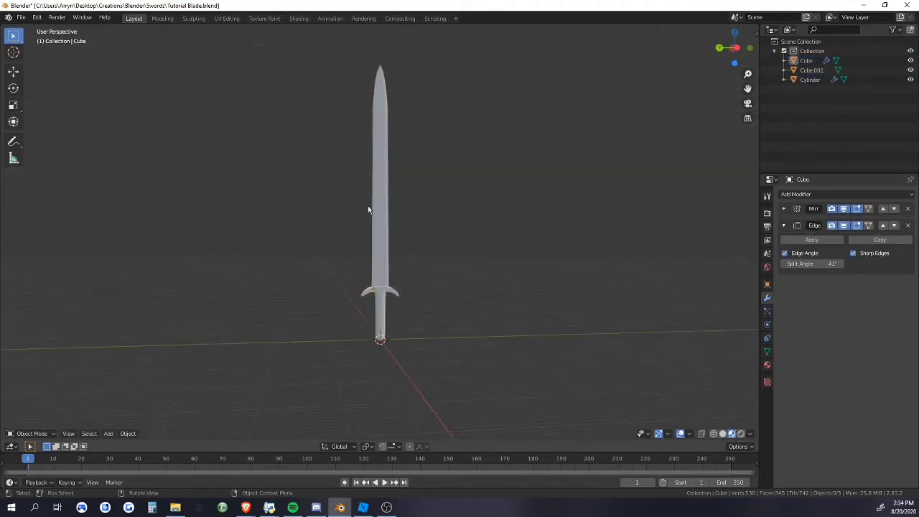
Export the sword as Tutorial Blade.fbx into the Blender Swords folder
{"action": "left_click", "coordinate": [21, 18]}
{"action": "mouse_move", "coordinate": [37, 17]}
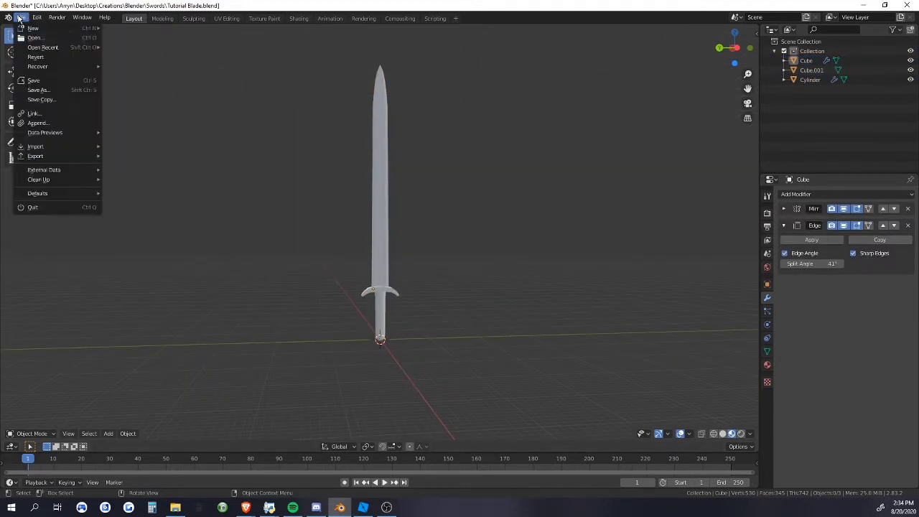
{"action": "mouse_move", "coordinate": [44, 161]}
{"action": "left_click", "coordinate": [142, 215]}
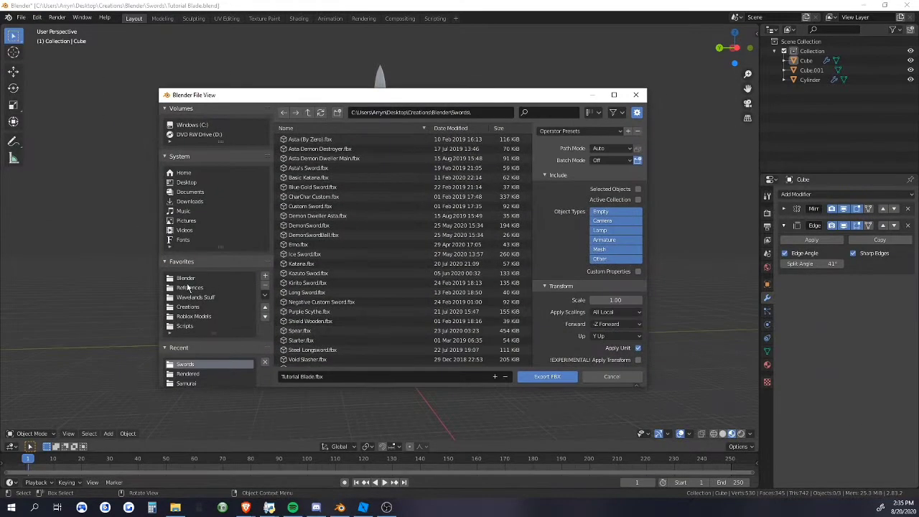
{"action": "left_click", "coordinate": [188, 288]}
{"action": "left_click", "coordinate": [189, 279]}
{"action": "double_click", "coordinate": [301, 313]}
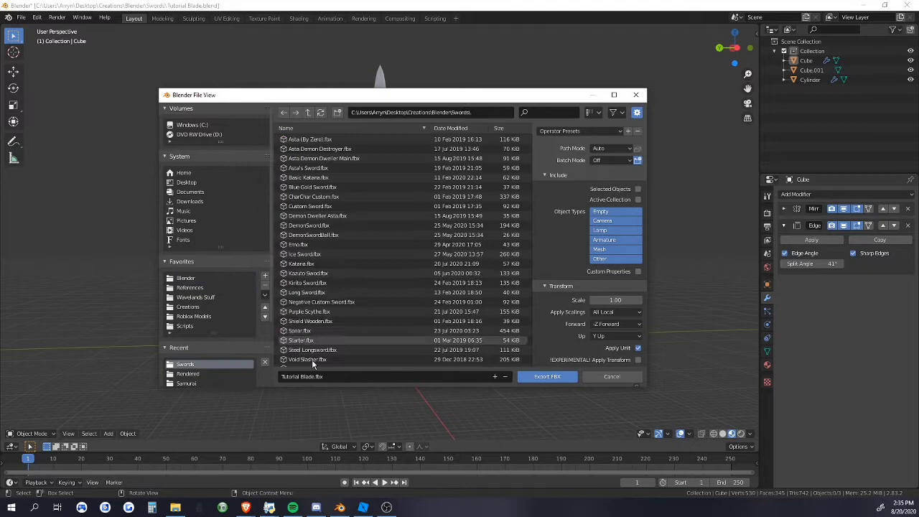
{"action": "left_click", "coordinate": [542, 378]}
Switch to Roblox Studio and publish the Scripting Lessons place
{"action": "left_click", "coordinate": [364, 508]}
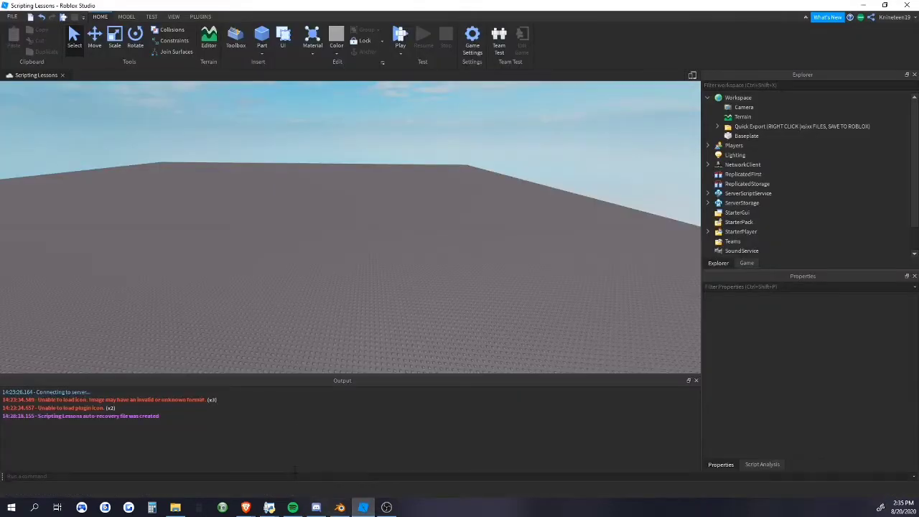
{"action": "right_click_drag", "start_coordinate": [375, 289], "coordinate": [376, 289]}
{"action": "right_click_drag", "start_coordinate": [490, 291], "coordinate": [491, 291]}
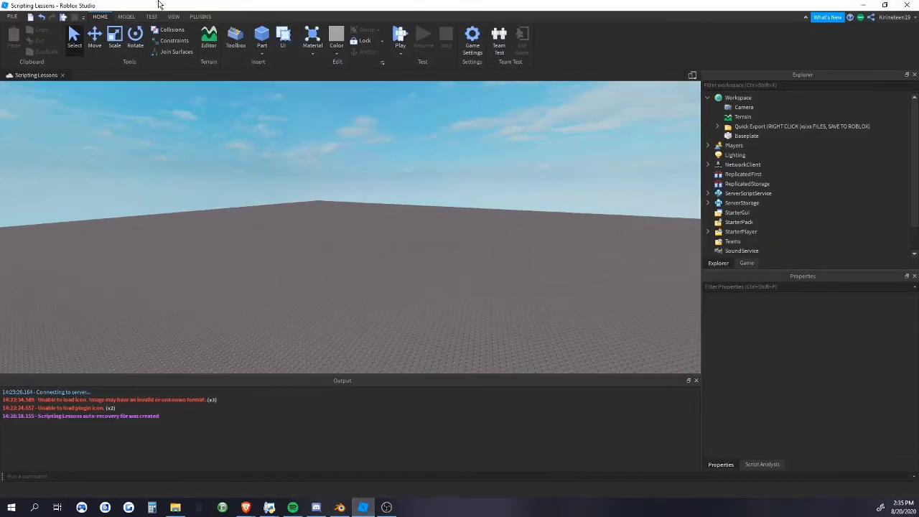
{"action": "left_click", "coordinate": [173, 18]}
{"action": "right_click_drag", "start_coordinate": [281, 236], "coordinate": [297, 234]}
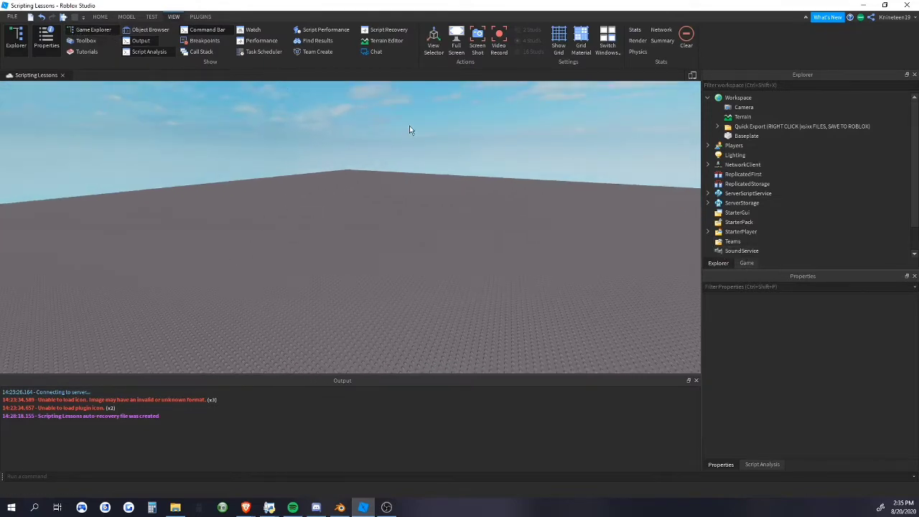
{"action": "right_click_drag", "start_coordinate": [123, 64], "coordinate": [102, 4]}
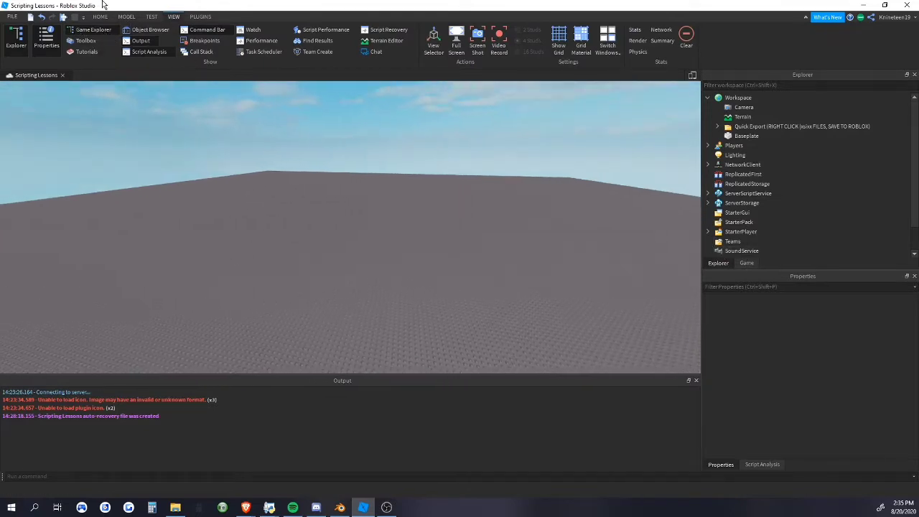
{"action": "left_click", "coordinate": [11, 16]}
{"action": "left_click", "coordinate": [76, 204]}
{"action": "right_click_drag", "start_coordinate": [389, 152], "coordinate": [367, 153]}
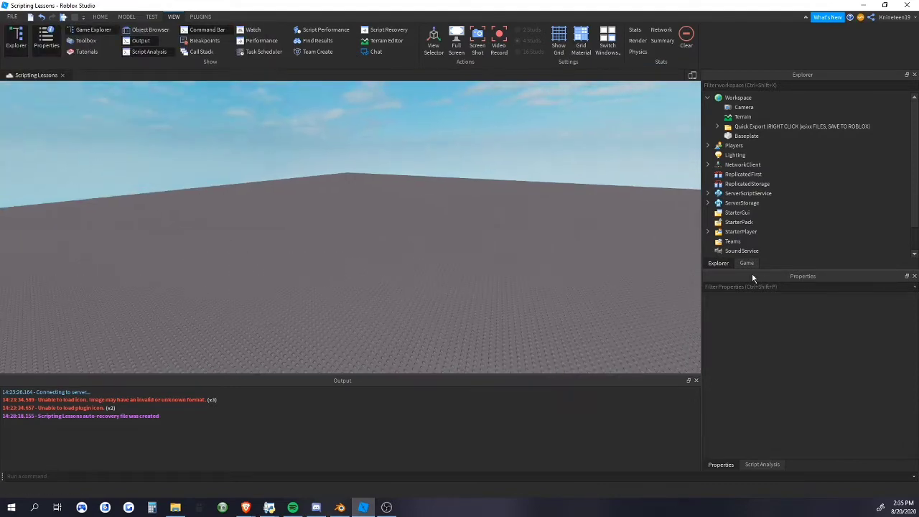
Start a mesh import in the Game explorer and choose Tutorial Blade.fbx from Creations > Blender > Swords
{"action": "left_click", "coordinate": [748, 264]}
{"action": "right_click_drag", "start_coordinate": [372, 210], "coordinate": [367, 209]}
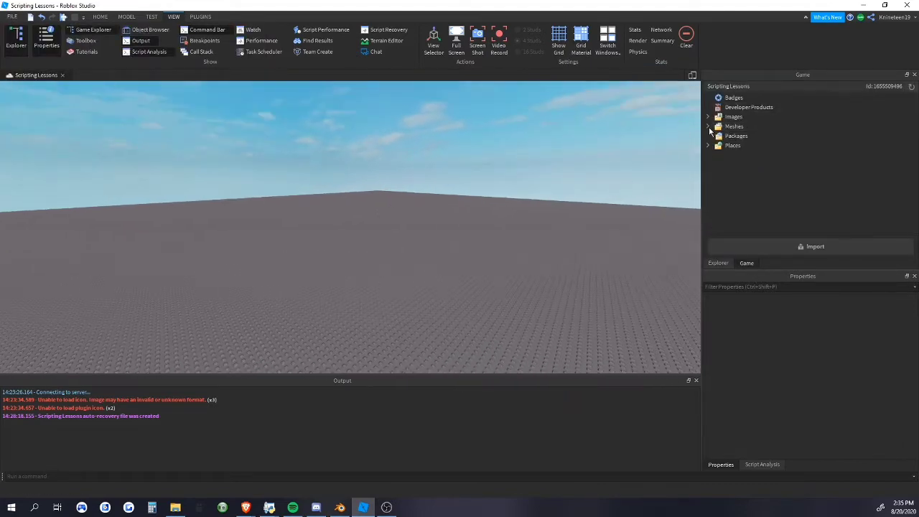
{"action": "left_click", "coordinate": [709, 127]}
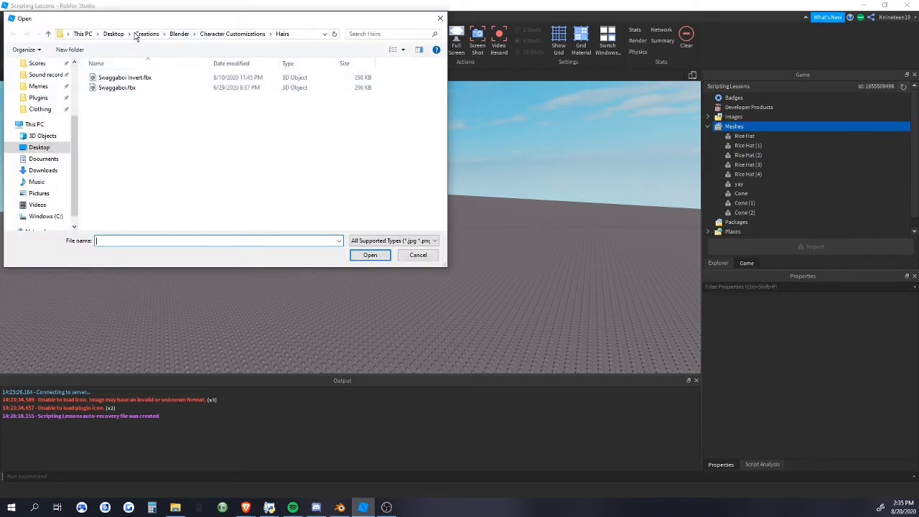
{"action": "scroll", "coordinate": [49, 100], "scroll_direction": "up", "scroll_amount": 1}
{"action": "left_click", "coordinate": [41, 87]}
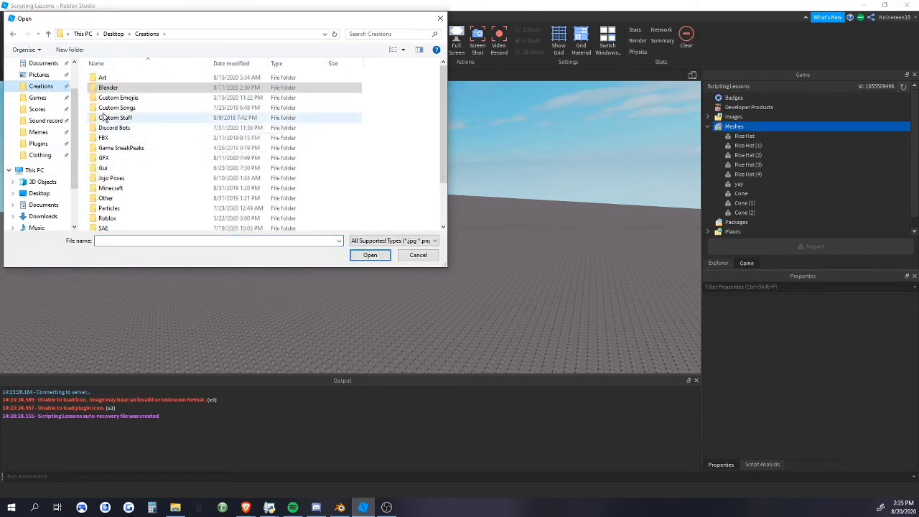
{"action": "double_click", "coordinate": [115, 87]}
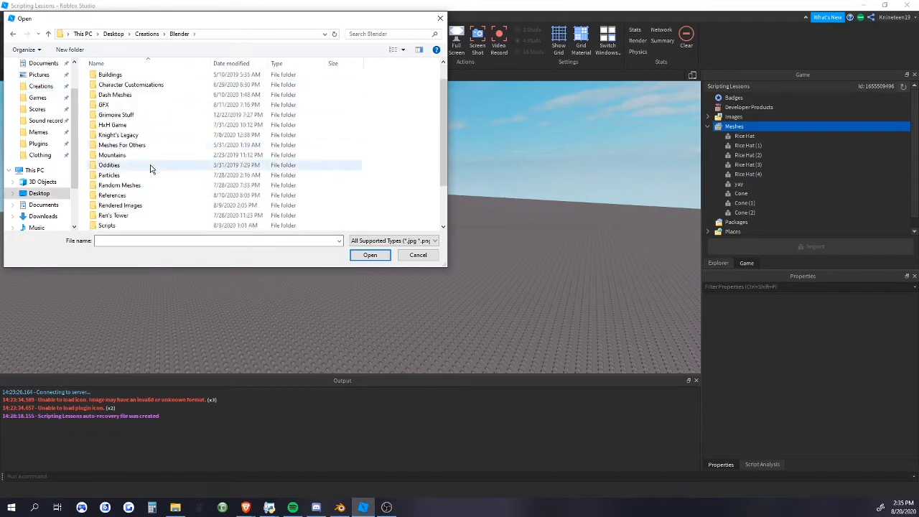
{"action": "double_click", "coordinate": [109, 185]}
{"action": "scroll", "coordinate": [165, 100], "scroll_direction": "down", "scroll_amount": 1}
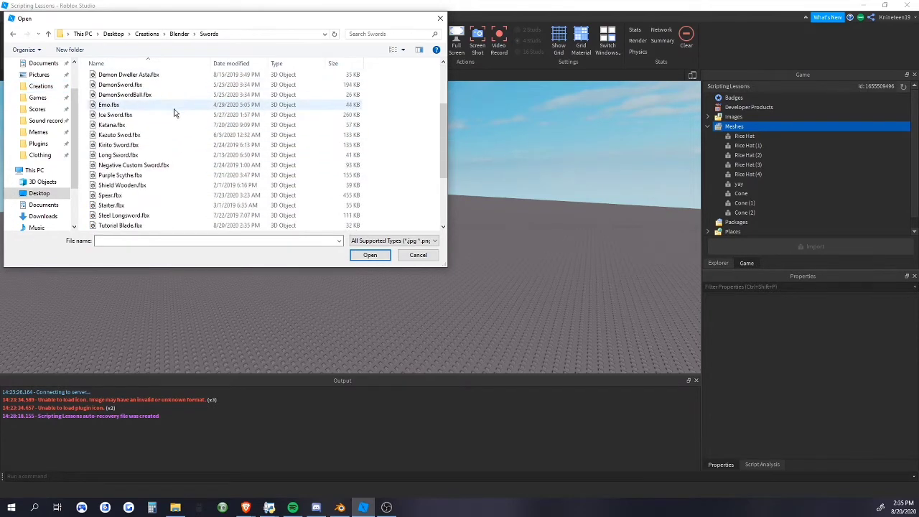
{"action": "scroll", "coordinate": [169, 174], "scroll_direction": "down", "scroll_amount": 2}
{"action": "double_click", "coordinate": [126, 166]}
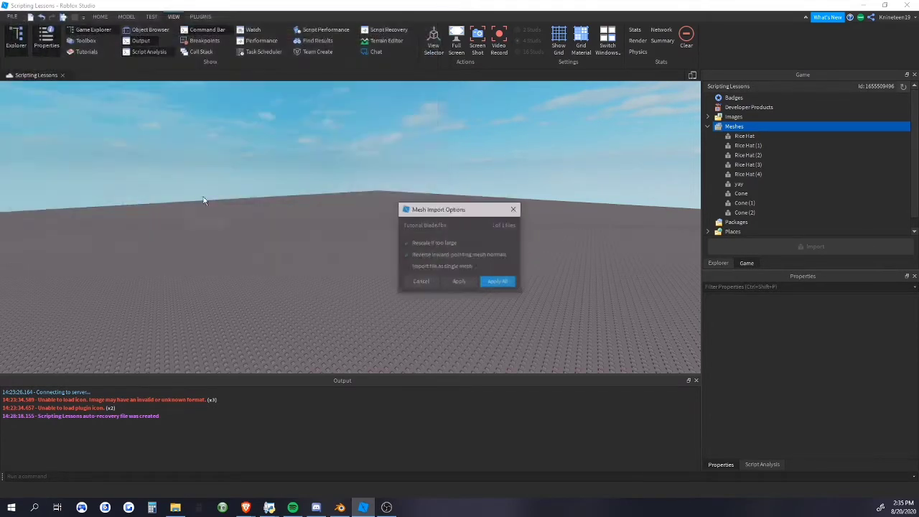
Import the sword as separate meshes with rescaling and normal reversal enabled, and dismiss the bulk import results
{"action": "left_click_drag", "start_coordinate": [463, 209], "coordinate": [391, 172]}
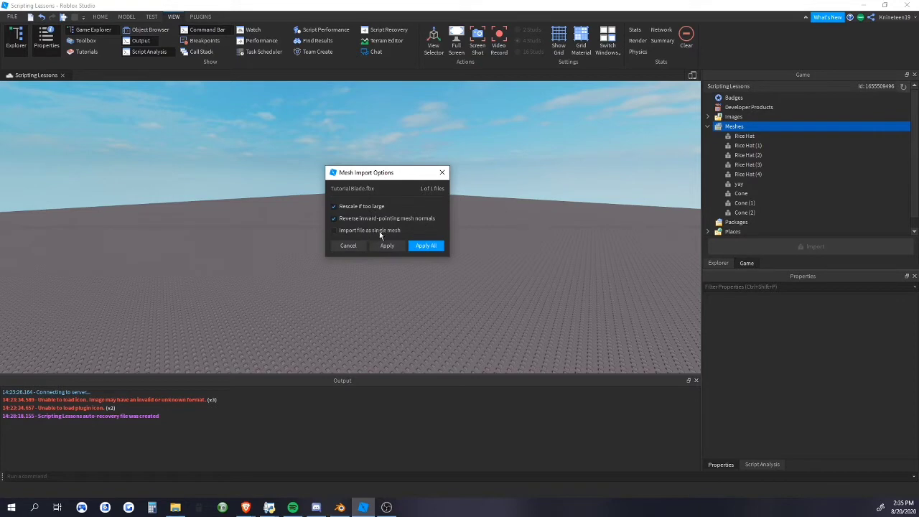
{"action": "left_click", "coordinate": [340, 507]}
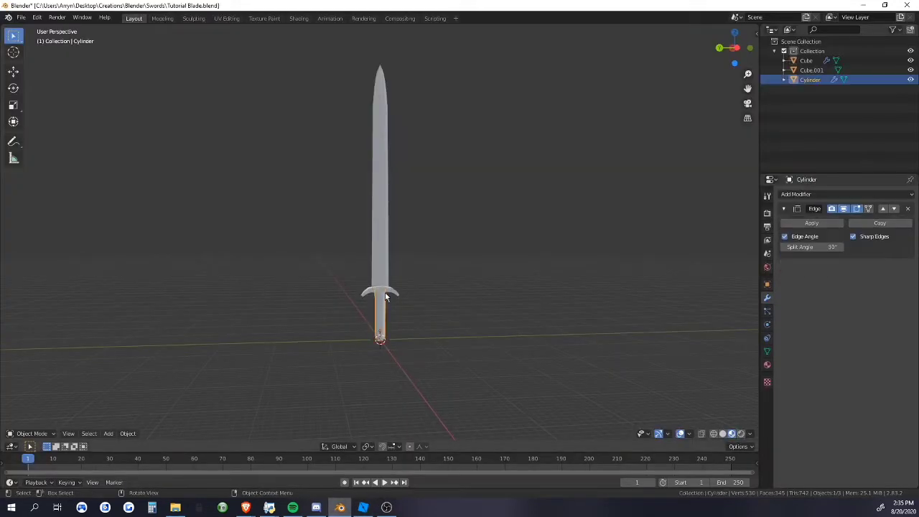
{"action": "left_click", "coordinate": [368, 507]}
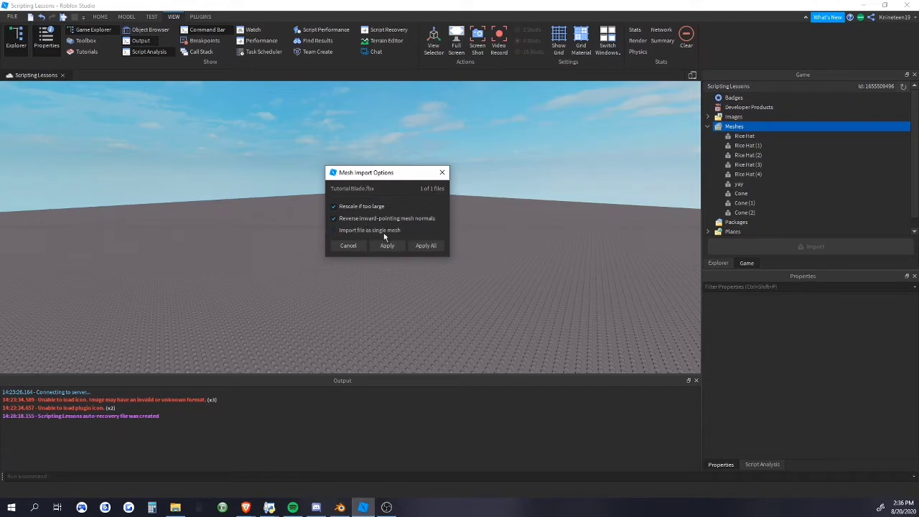
{"action": "left_click", "coordinate": [434, 248]}
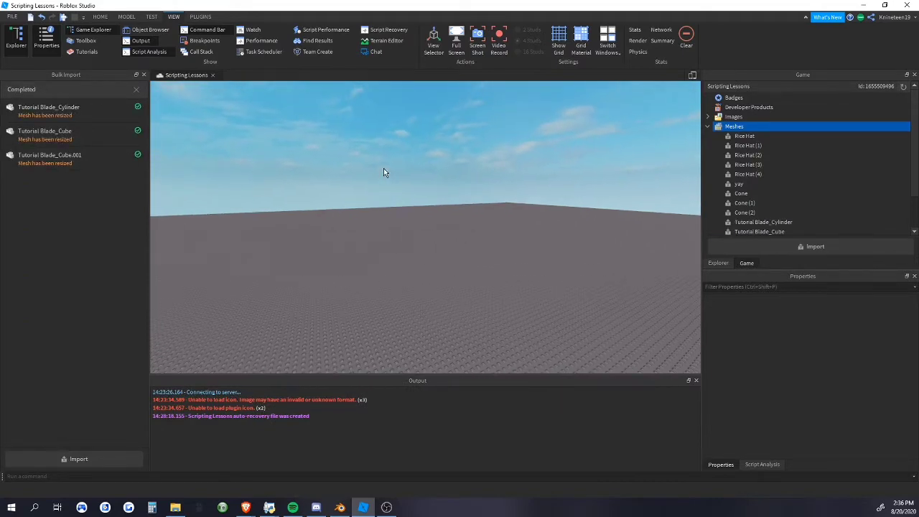
{"action": "left_click", "coordinate": [143, 76]}
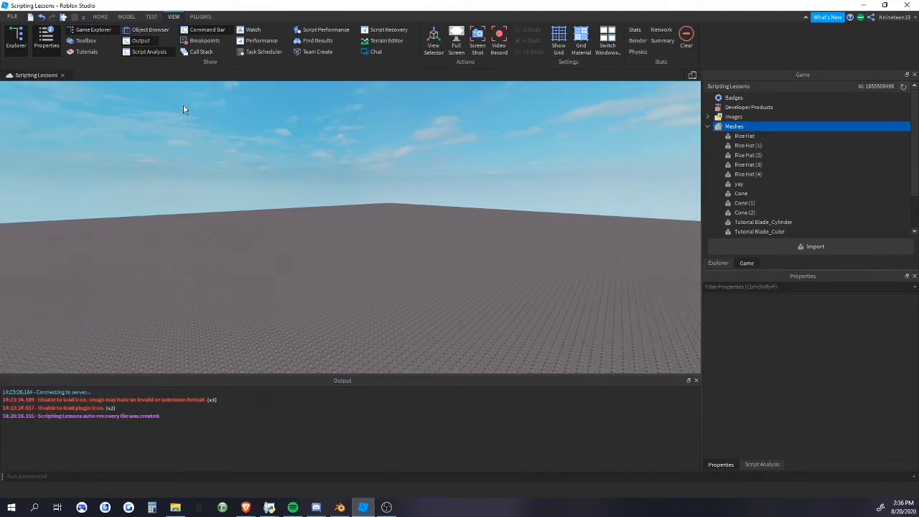
Insert the Tutorial Blade_Cylinder, Tutorial Blade_Cube and Tutorial Blade_Cube.001 meshes together into the scene
{"action": "scroll", "coordinate": [755, 174], "scroll_direction": "down", "scroll_amount": 2}
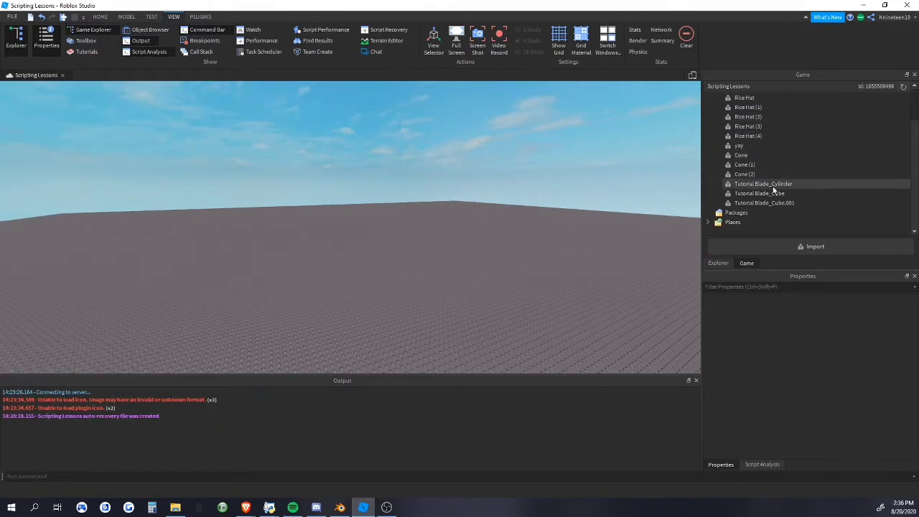
{"action": "left_click", "coordinate": [781, 203], "text": "ctrl"}
{"action": "left_click", "coordinate": [752, 194], "text": "ctrl"}
{"action": "right_click_drag", "start_coordinate": [537, 201], "coordinate": [538, 201]}
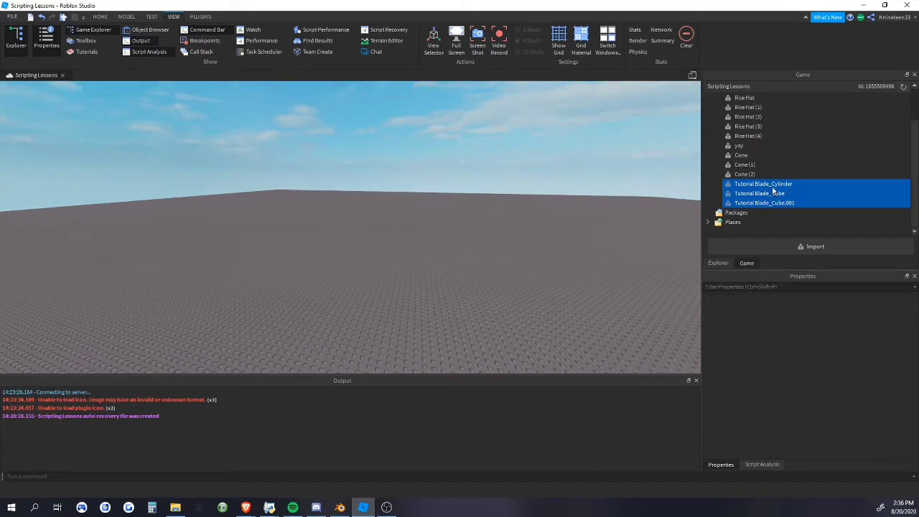
{"action": "right_click", "coordinate": [767, 187]}
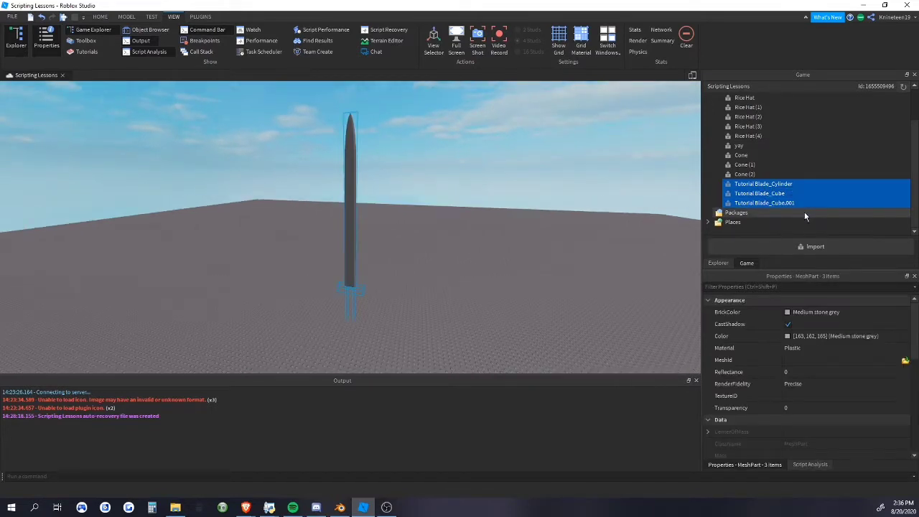
Reposition the three sword meshes on the baseplate and group them into one model
{"action": "left_click_drag", "start_coordinate": [350, 300], "coordinate": [336, 289]}
{"action": "right_click_drag", "start_coordinate": [424, 274], "coordinate": [424, 273]}
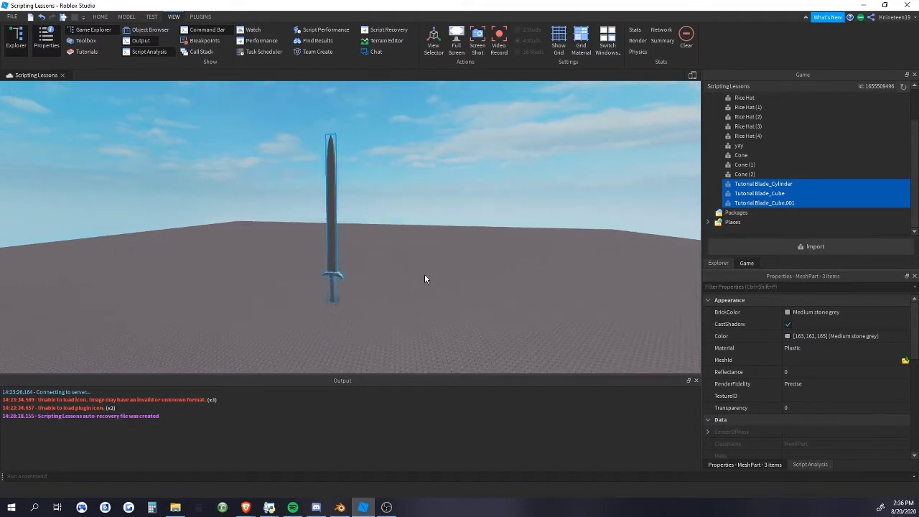
{"action": "key", "text": "ctrl+g"}
{"action": "right_click_drag", "start_coordinate": [574, 253], "coordinate": [573, 253]}
{"action": "left_click", "coordinate": [457, 276]}
{"action": "right_click_drag", "start_coordinate": [457, 276], "coordinate": [457, 276]}
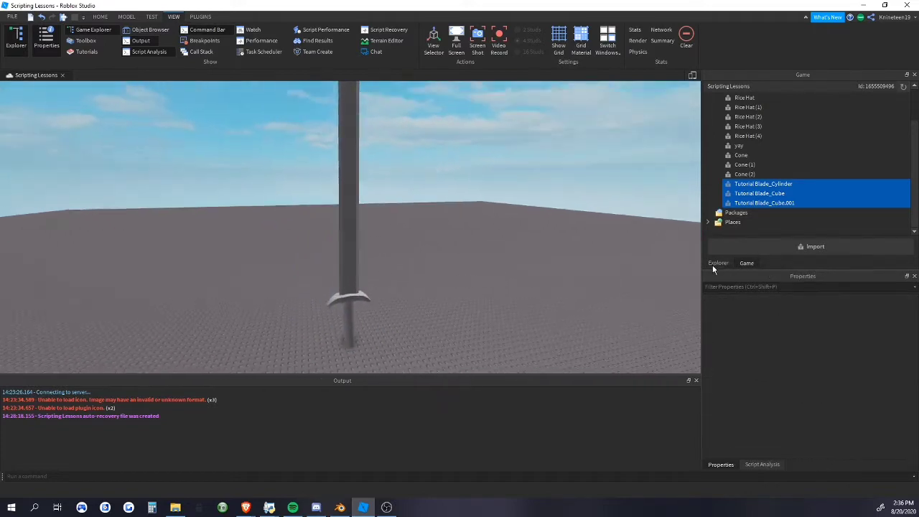
Show the Explorer, shift the grouped sword slightly, and expand its model to list the meshes
{"action": "left_click", "coordinate": [716, 264]}
{"action": "right_click_drag", "start_coordinate": [486, 230], "coordinate": [486, 230]}
{"action": "left_click_drag", "start_coordinate": [404, 208], "coordinate": [345, 212]}
{"action": "right_click_drag", "start_coordinate": [346, 213], "coordinate": [346, 212]}
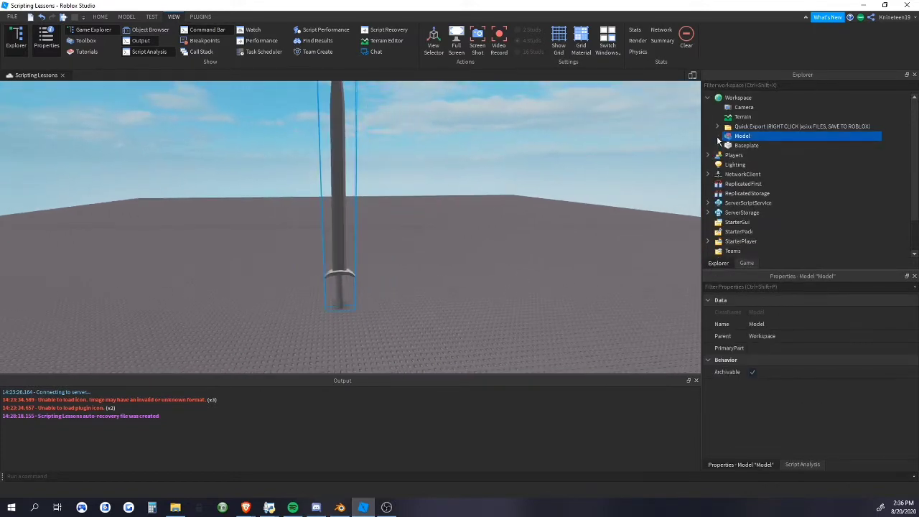
{"action": "left_click", "coordinate": [717, 136]}
{"action": "left_click", "coordinate": [480, 249]}
Move the sword model across the baseplate and lay it flat on the ground
{"action": "left_click_drag", "start_coordinate": [339, 304], "coordinate": [366, 284]}
{"action": "right_click_drag", "start_coordinate": [366, 283], "coordinate": [369, 282]}
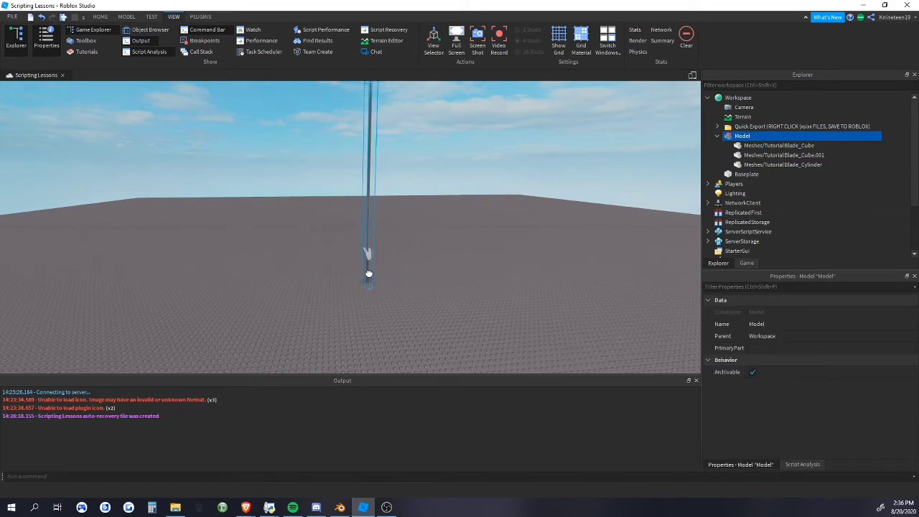
{"action": "left_click", "coordinate": [411, 260]}
{"action": "right_click_drag", "start_coordinate": [411, 259], "coordinate": [412, 259]}
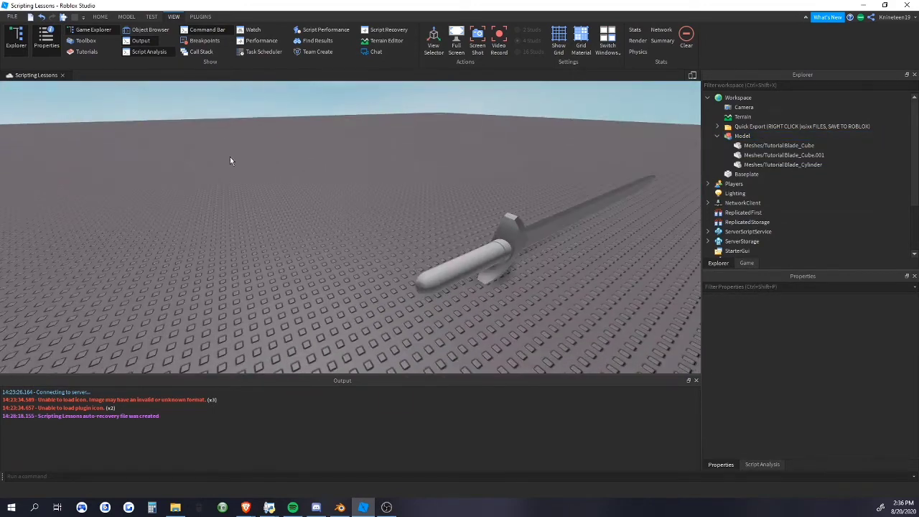
Insert a dummy character rig on the baseplate near the sword as a size reference
{"action": "left_click", "coordinate": [201, 17]}
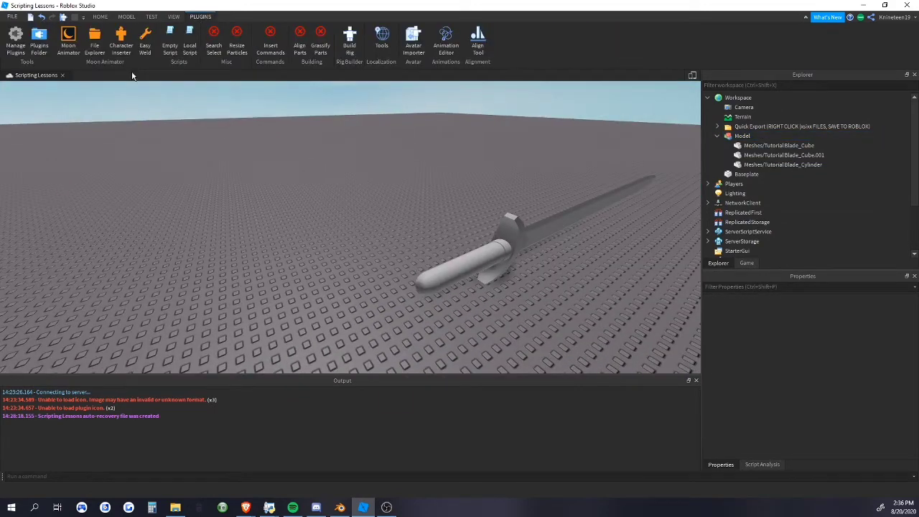
{"action": "left_click", "coordinate": [353, 45]}
{"action": "left_click", "coordinate": [350, 200]}
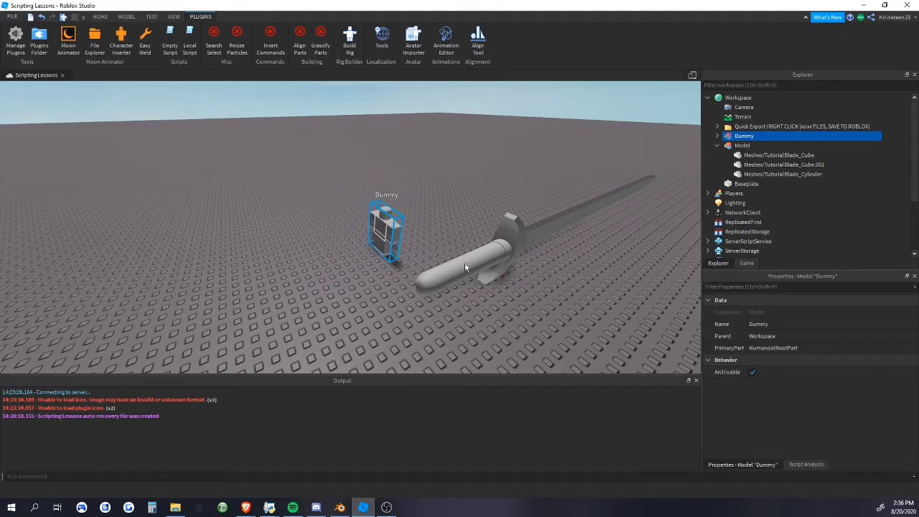
Move the sword model to the dummy and scale it down to suit the character's size
{"action": "left_click_drag", "start_coordinate": [465, 265], "coordinate": [384, 233]}
{"action": "left_click", "coordinate": [127, 16]}
{"action": "left_click", "coordinate": [54, 40]}
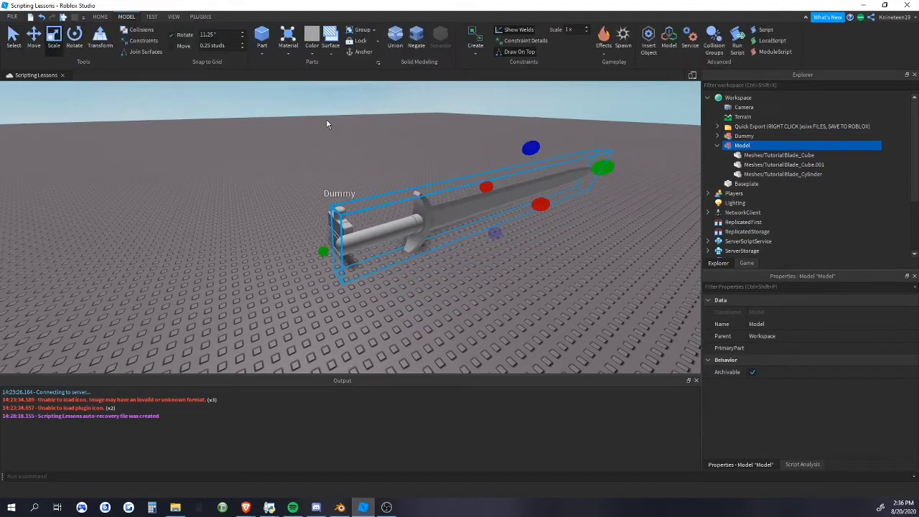
{"action": "key", "text": "d"}
{"action": "left_click_drag", "start_coordinate": [543, 168], "coordinate": [448, 191]}
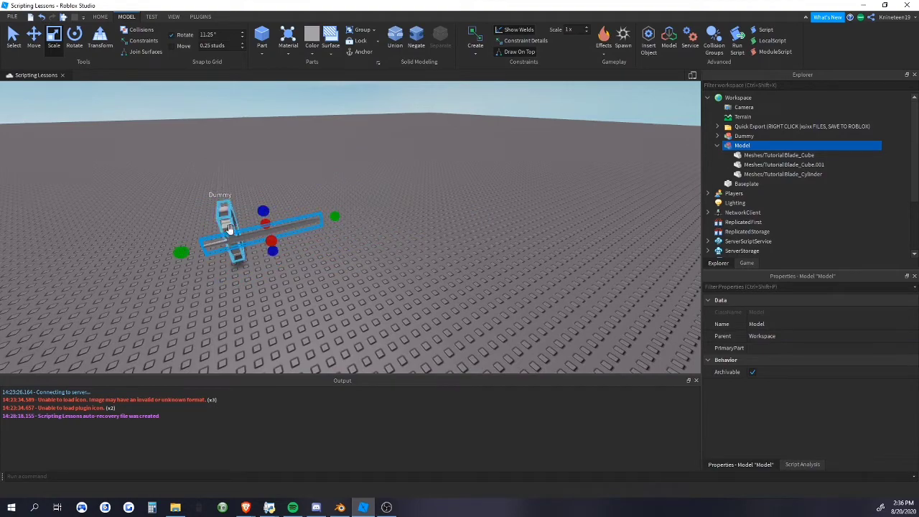
{"action": "left_click_drag", "start_coordinate": [229, 228], "coordinate": [262, 255]}
Examine the sword's size and handle against the dummy, close up and from a distance
{"action": "left_click", "coordinate": [263, 189]}
{"action": "right_click_drag", "start_coordinate": [265, 188], "coordinate": [265, 201]}
{"action": "scroll", "coordinate": [265, 188], "scroll_direction": "up", "scroll_amount": 4}
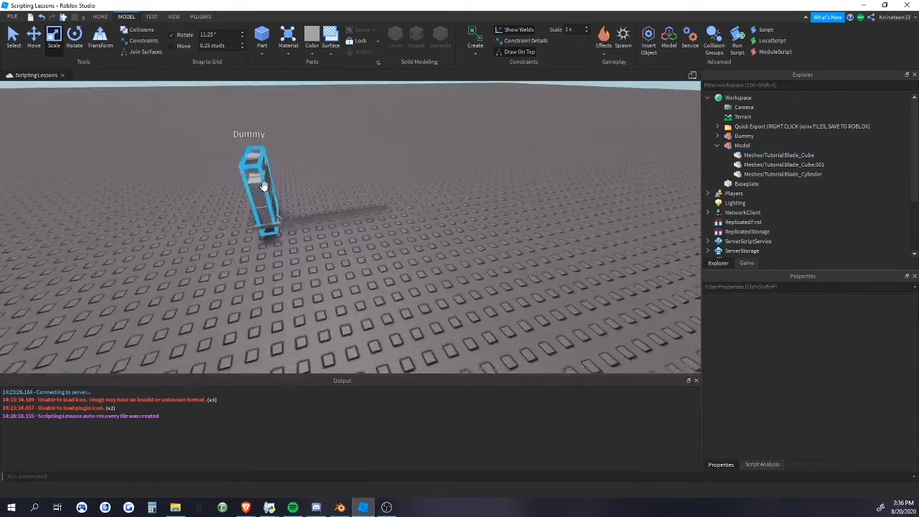
{"action": "left_click", "coordinate": [346, 211]}
{"action": "left_click", "coordinate": [547, 250]}
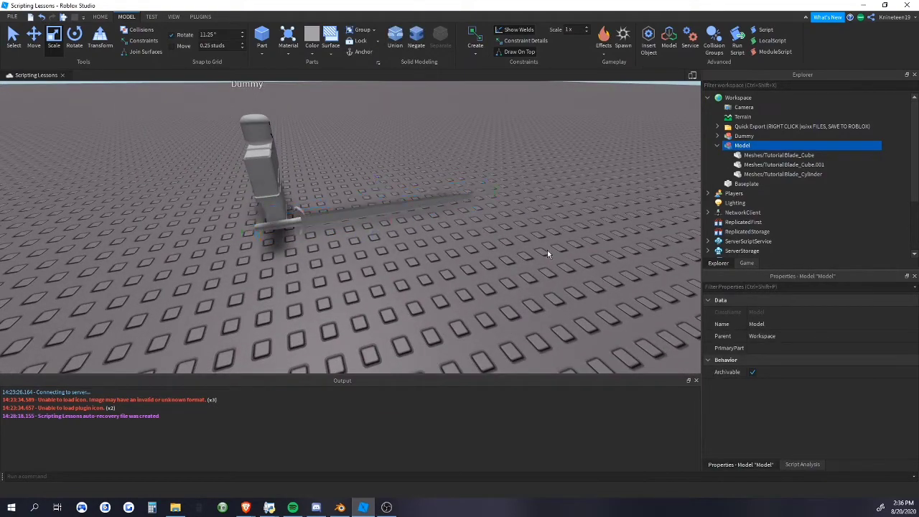
{"action": "scroll", "coordinate": [523, 267], "scroll_direction": "up", "scroll_amount": 6}
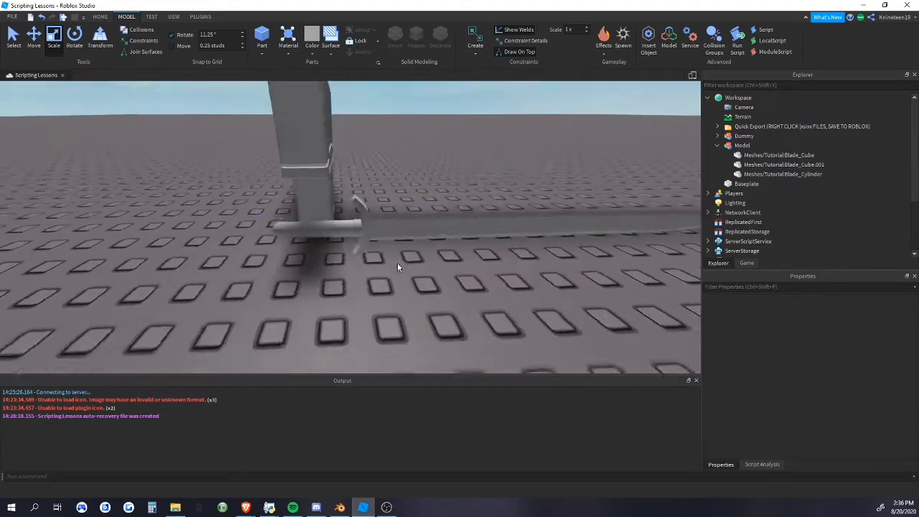
{"action": "left_click", "coordinate": [280, 227]}
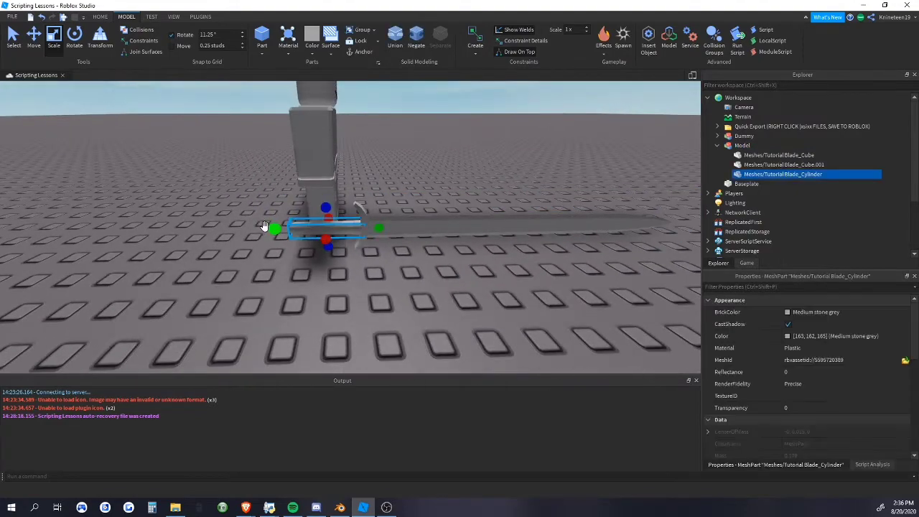
{"action": "left_click", "coordinate": [363, 287]}
{"action": "scroll", "coordinate": [363, 287], "scroll_direction": "down", "scroll_amount": 5}
{"action": "right_click_drag", "start_coordinate": [363, 287], "coordinate": [368, 289]}
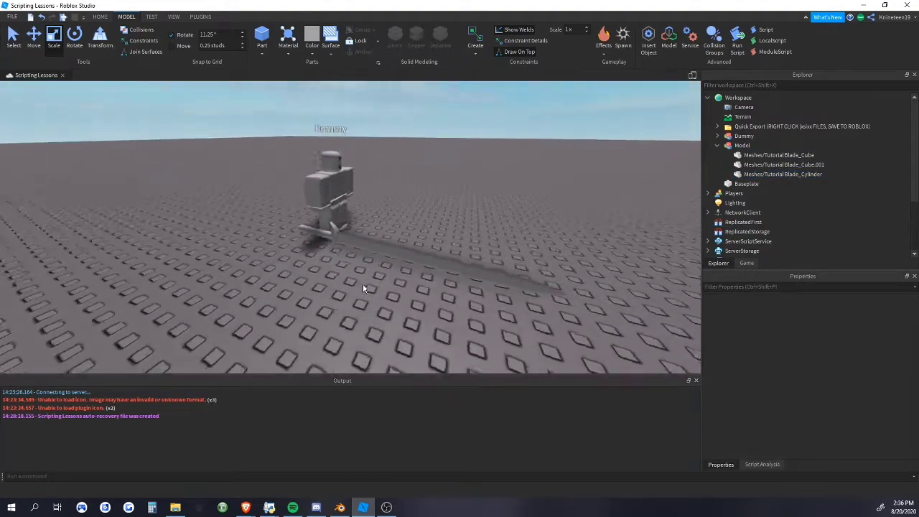
Check the blade's length against the dummy from several angles
{"action": "left_click", "coordinate": [374, 241]}
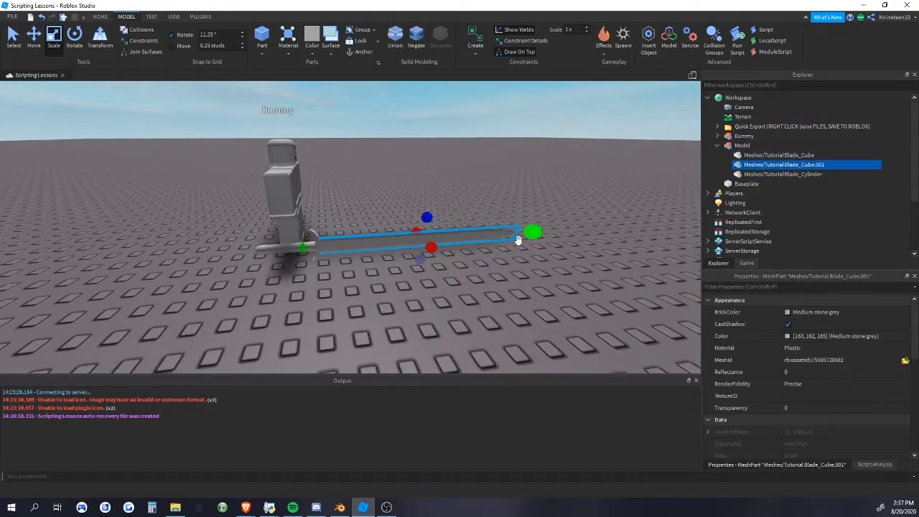
{"action": "left_click_drag", "start_coordinate": [518, 239], "coordinate": [519, 239]}
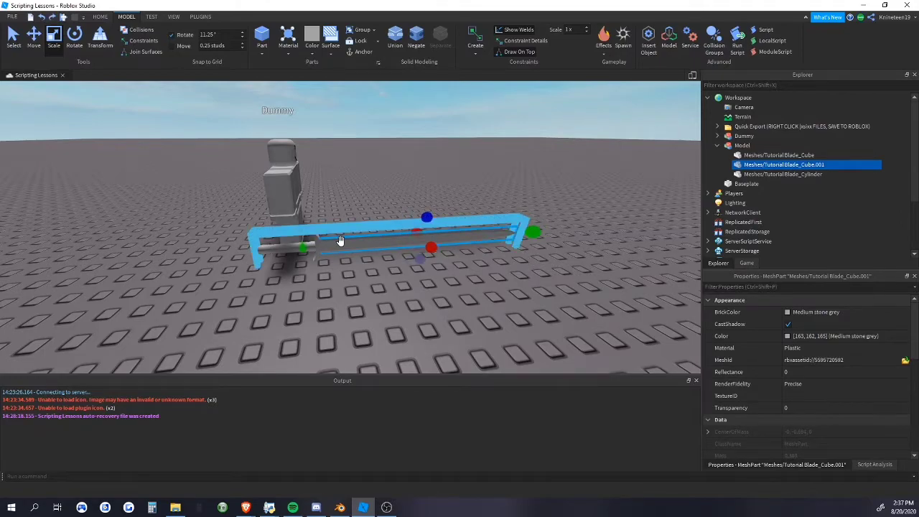
{"action": "left_click", "coordinate": [524, 234]}
{"action": "left_click", "coordinate": [537, 264]}
{"action": "right_click_drag", "start_coordinate": [537, 265], "coordinate": [568, 255]}
{"action": "left_click", "coordinate": [354, 216]}
{"action": "left_click", "coordinate": [568, 255]}
{"action": "right_click_drag", "start_coordinate": [472, 224], "coordinate": [470, 222]}
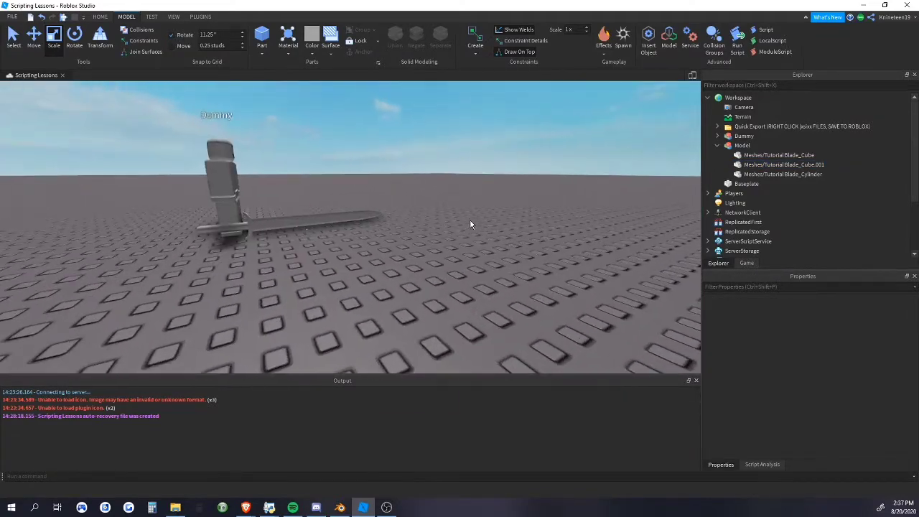
Shift the sword model slightly in front of the dummy's feet
{"action": "left_click_drag", "start_coordinate": [296, 226], "coordinate": [314, 241]}
{"action": "left_click", "coordinate": [394, 260]}
{"action": "scroll", "coordinate": [395, 260], "scroll_direction": "up", "scroll_amount": 5}
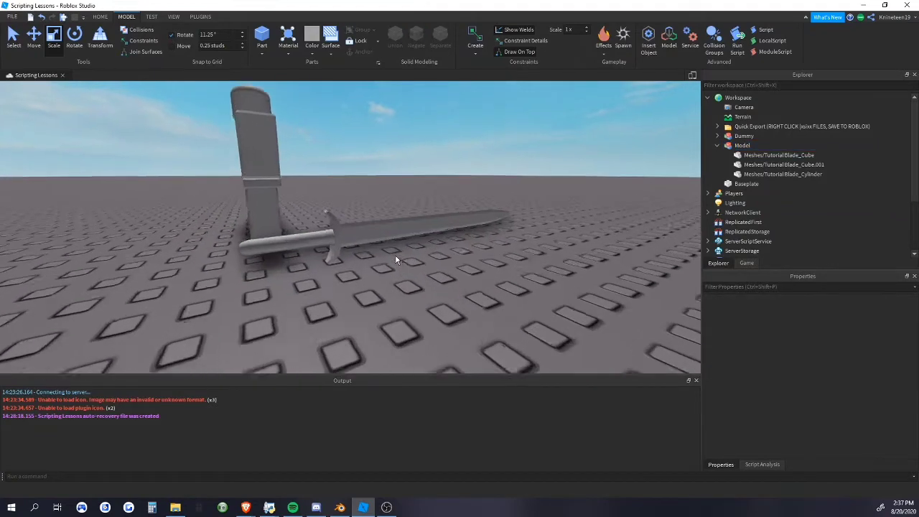
Give the sword's handle mesh the Slate material and the Dirt brown color
{"action": "left_click", "coordinate": [273, 246]}
{"action": "left_click", "coordinate": [285, 50]}
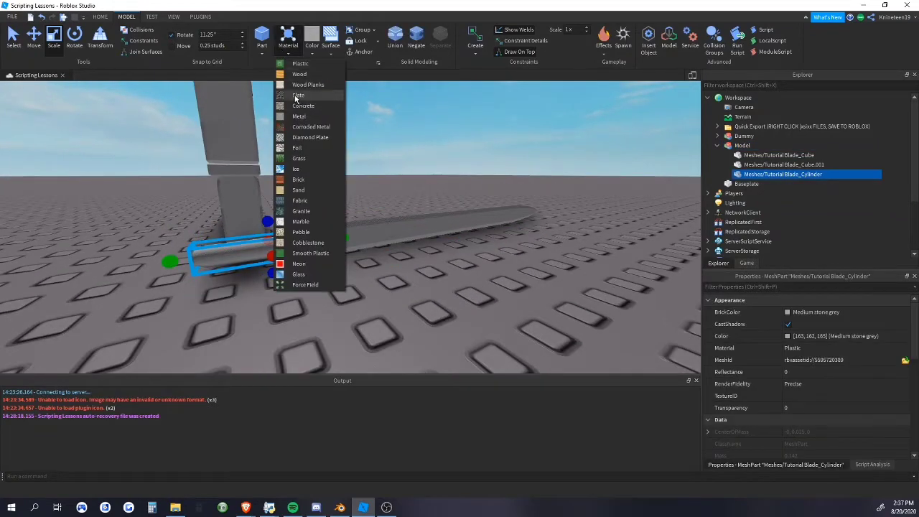
{"action": "left_click", "coordinate": [295, 95]}
{"action": "left_click", "coordinate": [312, 54]}
{"action": "left_click", "coordinate": [350, 208]}
{"action": "left_click", "coordinate": [365, 261]}
Give the crossguard mesh the Metal material and the Deep orange color
{"action": "left_click", "coordinate": [327, 244]}
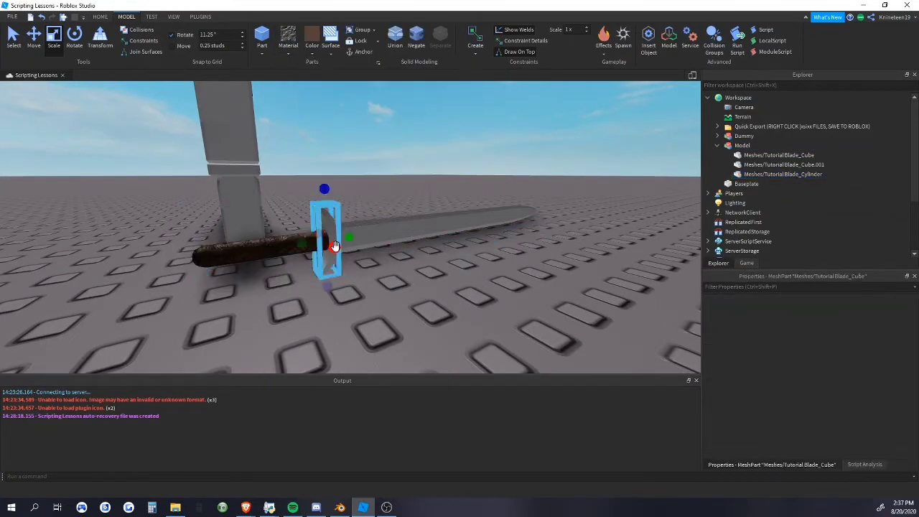
{"action": "left_click", "coordinate": [288, 48]}
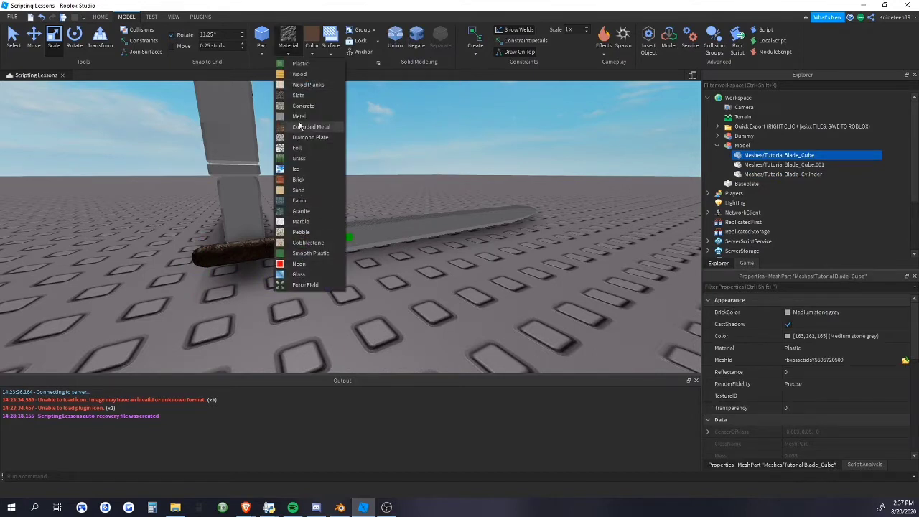
{"action": "left_click", "coordinate": [300, 116]}
{"action": "left_click", "coordinate": [313, 49]}
{"action": "left_click", "coordinate": [330, 149]}
{"action": "left_click", "coordinate": [394, 274]}
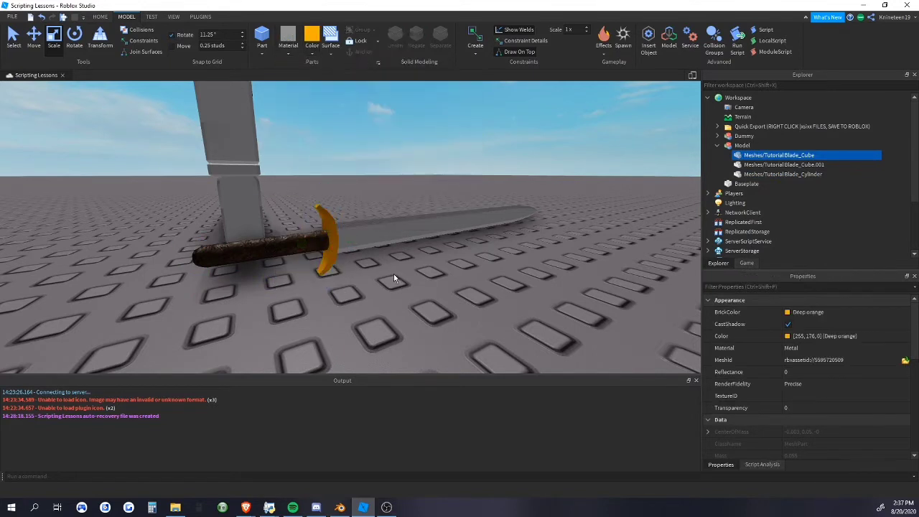
Give the blade mesh the Glass material and the Medium stone grey color
{"action": "left_click", "coordinate": [392, 234]}
{"action": "left_click", "coordinate": [291, 48]}
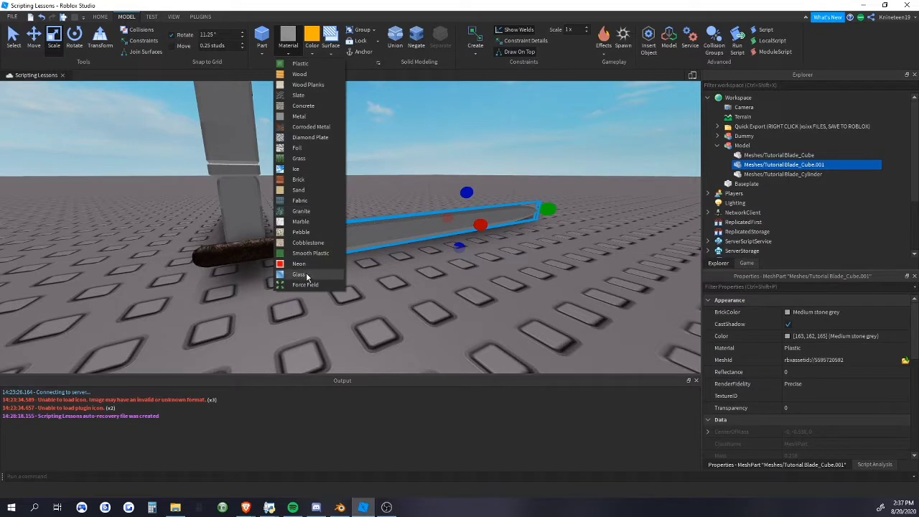
{"action": "left_click", "coordinate": [305, 274]}
{"action": "left_click", "coordinate": [312, 44]}
{"action": "left_click", "coordinate": [348, 220]}
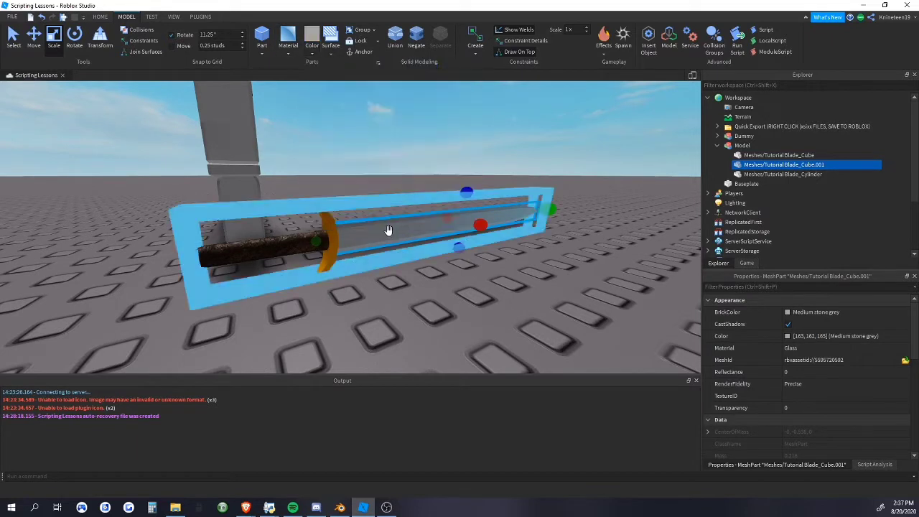
Set the blade's reflectance to 0.1 after trying 0.5
{"action": "left_click", "coordinate": [790, 407]}
{"action": "left_click", "coordinate": [797, 373]}
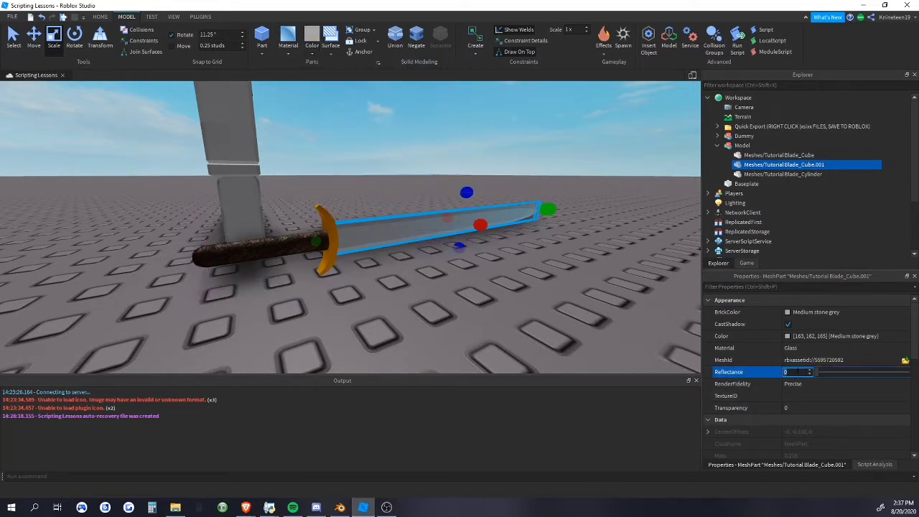
{"action": "type", "text": "0.5"}
{"action": "key", "text": "Return"}
{"action": "type", "text": "0.1"}
{"action": "key", "text": "Return"}
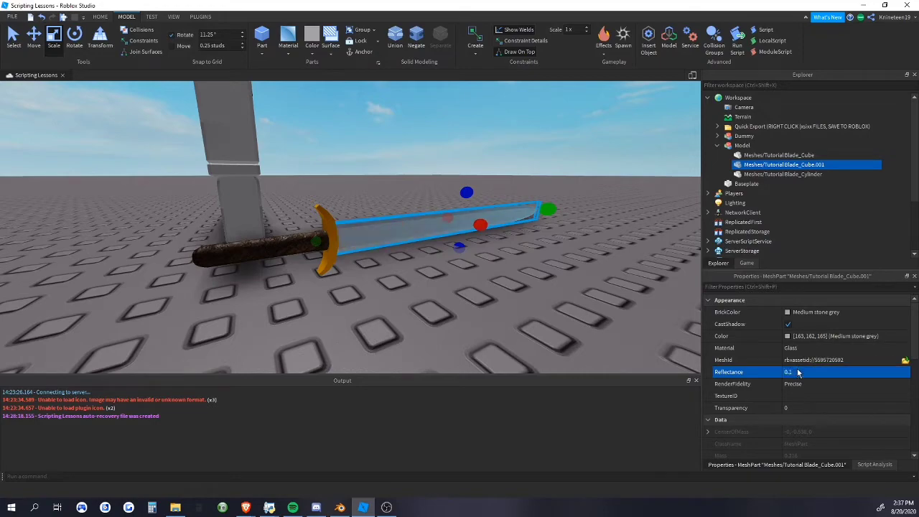
Try the Metal material on the blade with a reflectance of 0.1
{"action": "left_click", "coordinate": [544, 295]}
{"action": "right_click_drag", "start_coordinate": [544, 295], "coordinate": [544, 295]}
{"action": "left_click", "coordinate": [326, 191]}
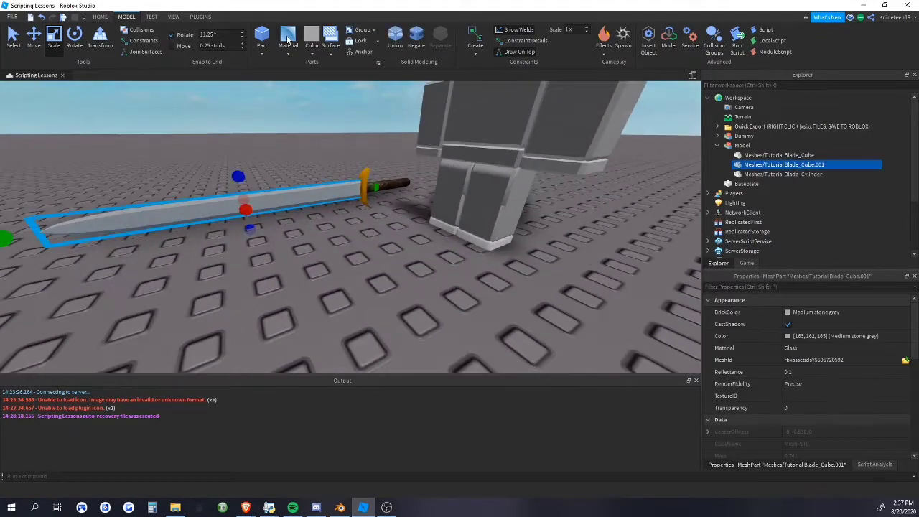
{"action": "left_click", "coordinate": [288, 53]}
{"action": "left_click", "coordinate": [299, 116]}
{"action": "left_click", "coordinate": [411, 295]}
{"action": "right_click_drag", "start_coordinate": [411, 295], "coordinate": [411, 295]}
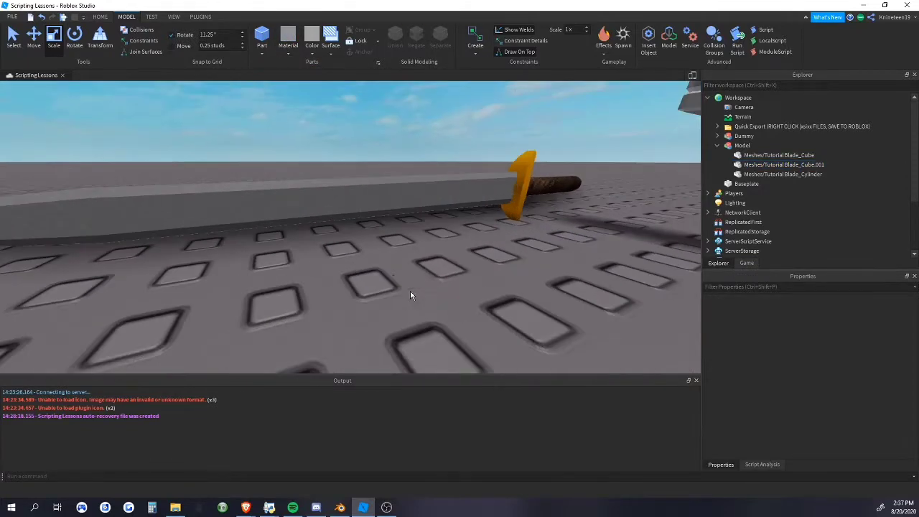
{"action": "left_click", "coordinate": [323, 199]}
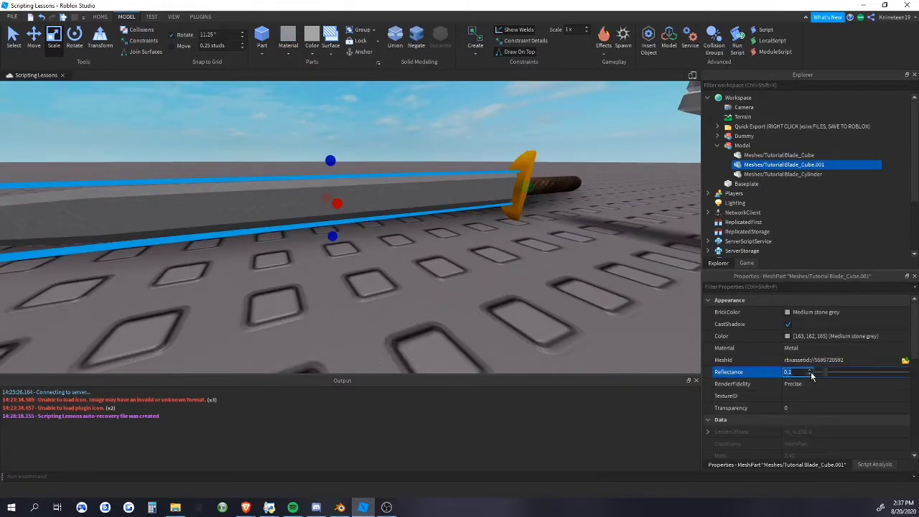
{"action": "left_click", "coordinate": [811, 373]}
{"action": "type", "text": "0.1"}
{"action": "key", "text": "Return"}
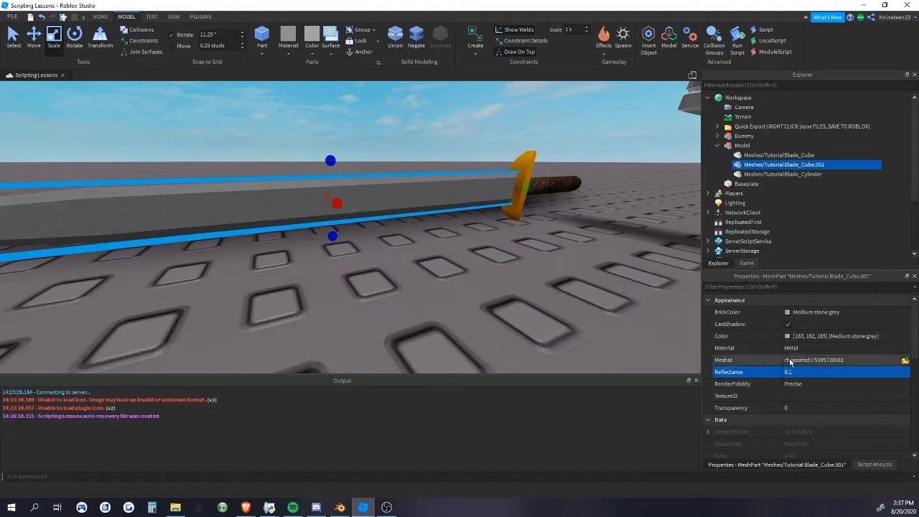
Switch the blade's material back to Glass in its properties
{"action": "left_click", "coordinate": [793, 350]}
{"action": "left_click", "coordinate": [791, 388]}
{"action": "left_click", "coordinate": [494, 276]}
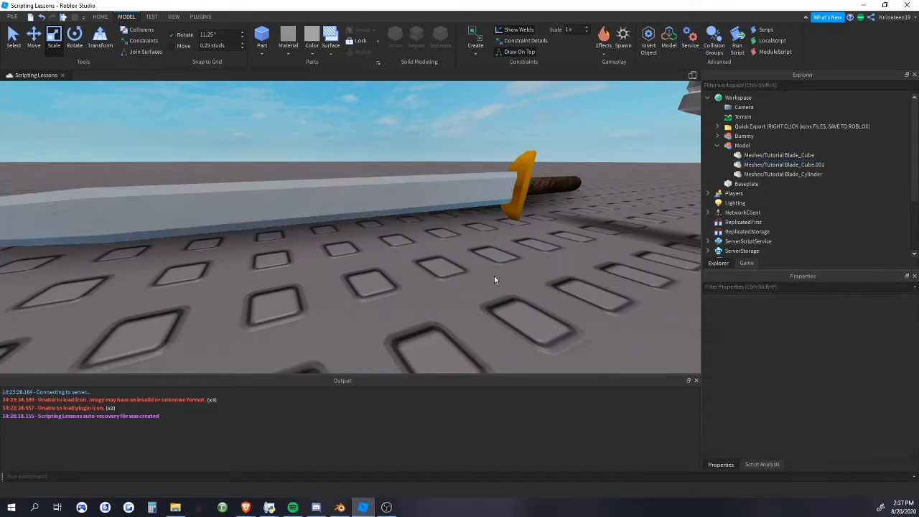
{"action": "right_click_drag", "start_coordinate": [494, 276], "coordinate": [496, 273]}
Move the textured sword model slightly closer to the dummy's feet
{"action": "left_click", "coordinate": [393, 217]}
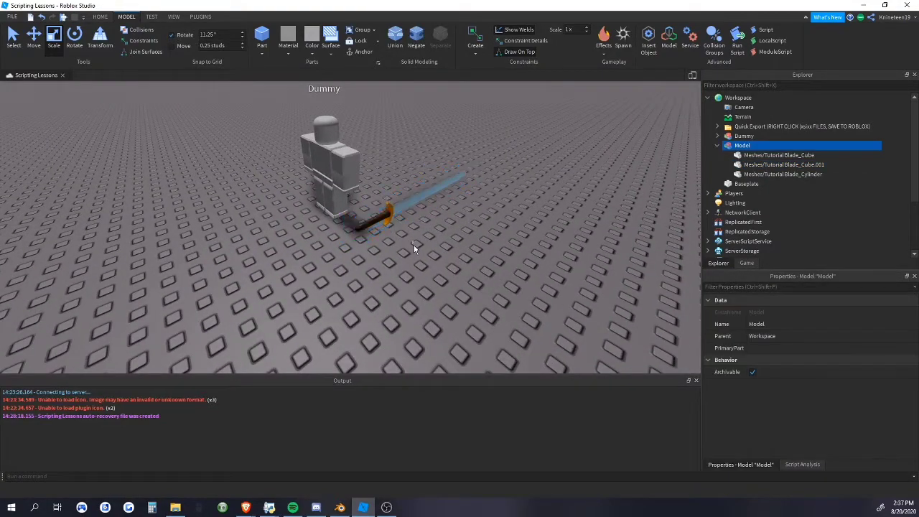
{"action": "left_click", "coordinate": [446, 259]}
{"action": "right_click_drag", "start_coordinate": [446, 259], "coordinate": [420, 262]}
{"action": "scroll", "coordinate": [446, 263], "scroll_direction": "down", "scroll_amount": 5}
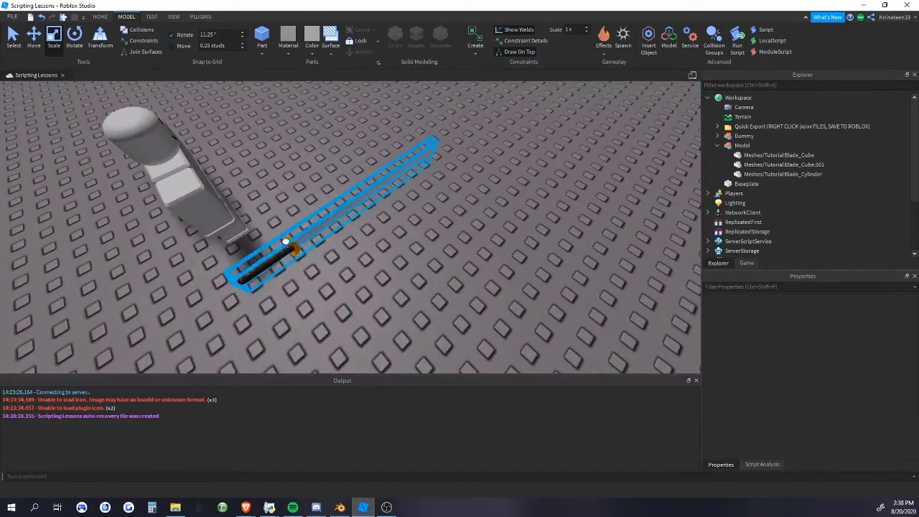
{"action": "left_click", "coordinate": [284, 241]}
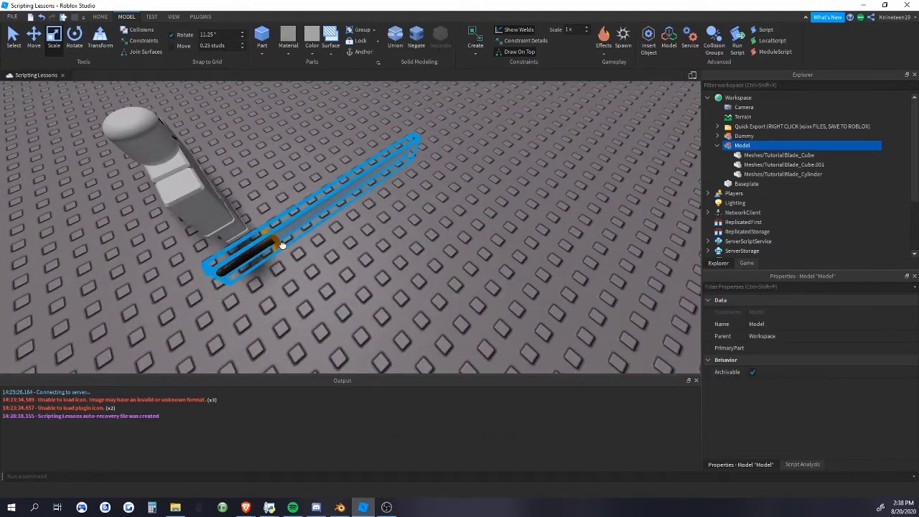
{"action": "right_click_drag", "start_coordinate": [285, 240], "coordinate": [479, 213]}
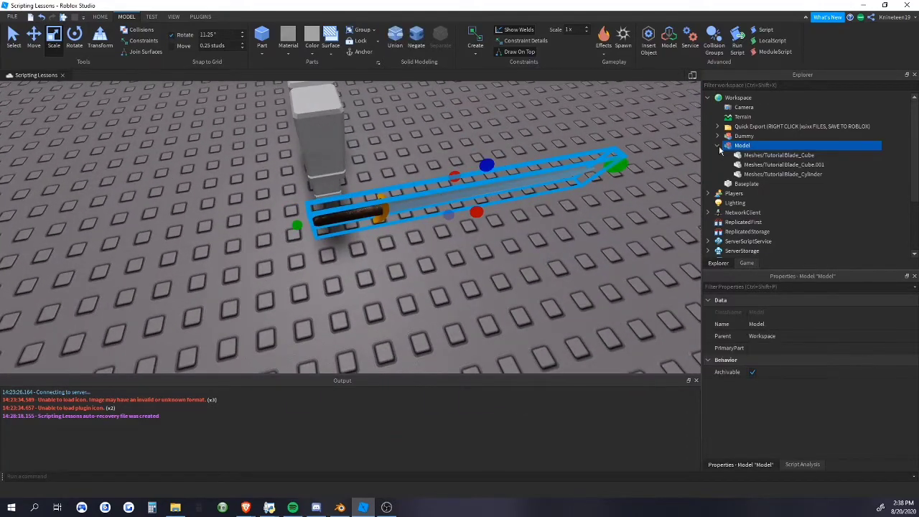
Go through the meshes in the sword model's hierarchy and highlight all three together
{"action": "left_click", "coordinate": [740, 155]}
{"action": "left_click", "coordinate": [750, 164]}
{"action": "left_click", "coordinate": [756, 174]}
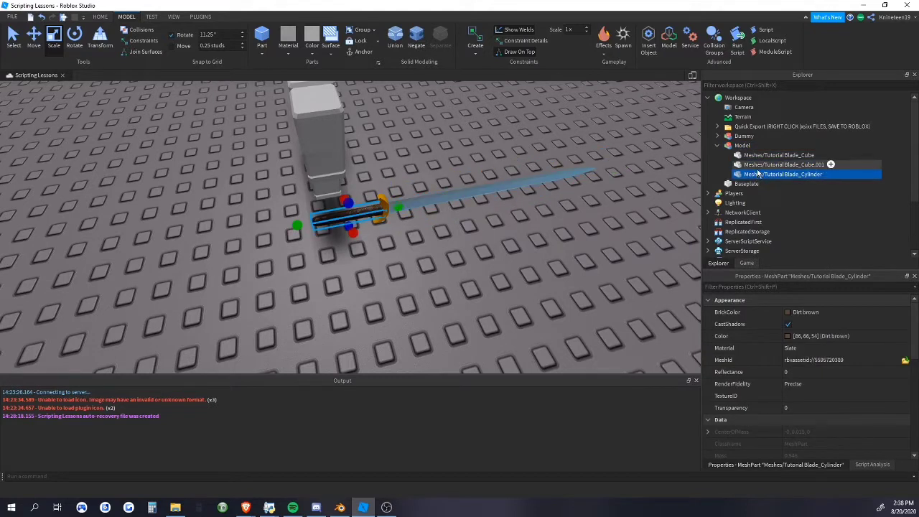
{"action": "left_click", "coordinate": [893, 178]}
{"action": "left_click", "coordinate": [864, 173]}
{"action": "left_click", "coordinate": [855, 165]}
{"action": "left_click", "coordinate": [852, 157], "text": "ctrl"}
{"action": "left_click", "coordinate": [826, 175], "text": "ctrl"}
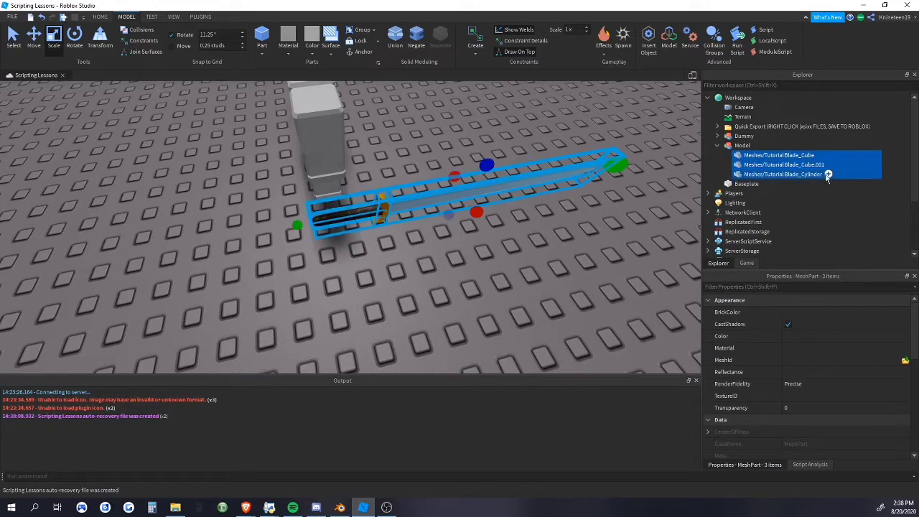
Insert a block part on an empty area of the baseplate and place a duplicate offset on top of it
{"action": "left_click", "coordinate": [490, 138]}
{"action": "scroll", "coordinate": [490, 137], "scroll_direction": "down", "scroll_amount": 2}
{"action": "right_click_drag", "start_coordinate": [491, 138], "coordinate": [567, 159]}
{"action": "left_click", "coordinate": [264, 34]}
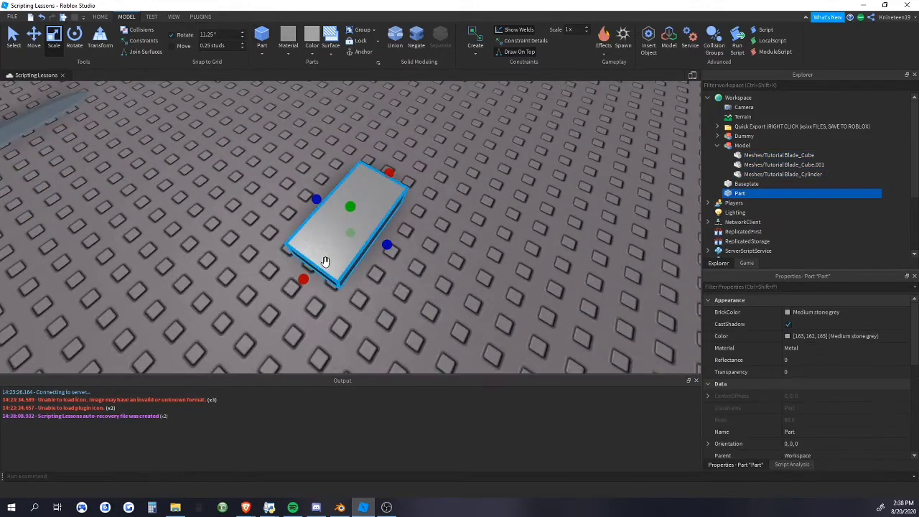
{"action": "key", "text": "ctrl+d"}
{"action": "left_click_drag", "start_coordinate": [325, 262], "coordinate": [376, 221]}
Combine the two stacked block parts into a single union
{"action": "scroll", "coordinate": [495, 242], "scroll_direction": "up", "scroll_amount": 4}
{"action": "right_click_drag", "start_coordinate": [494, 245], "coordinate": [495, 240]}
{"action": "scroll", "coordinate": [495, 242], "scroll_direction": "down", "scroll_amount": 4}
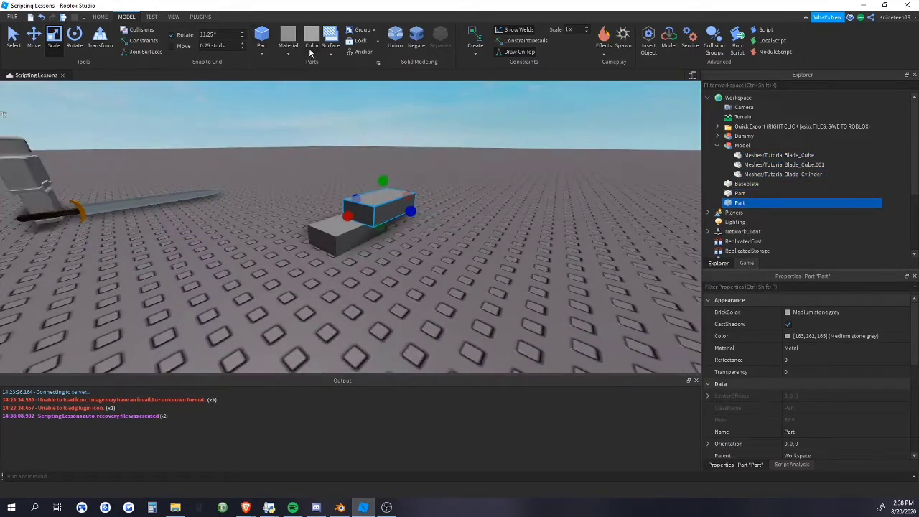
{"action": "left_click", "coordinate": [387, 230], "text": "ctrl"}
{"action": "left_click", "coordinate": [395, 36]}
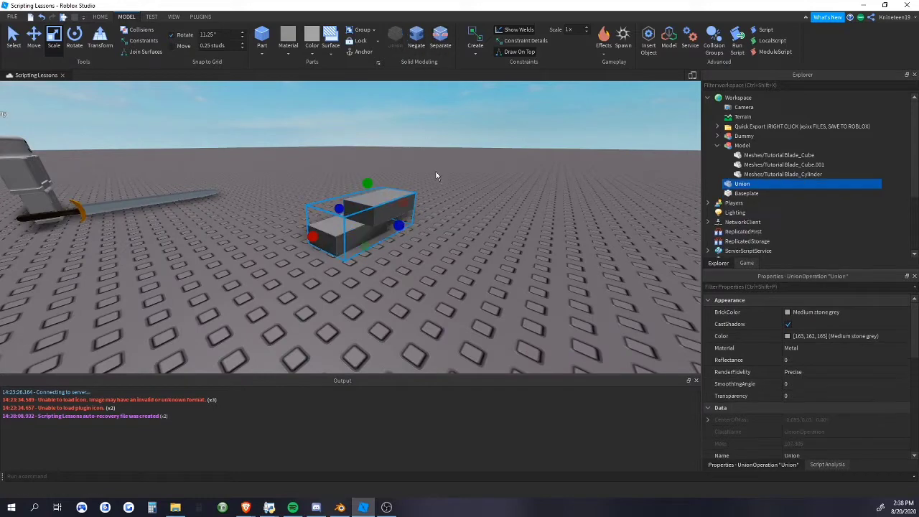
Select the union made from the two blocks on the baseplate and delete it
{"action": "scroll", "coordinate": [461, 214], "scroll_direction": "up", "scroll_amount": 3}
{"action": "left_click", "coordinate": [496, 251]}
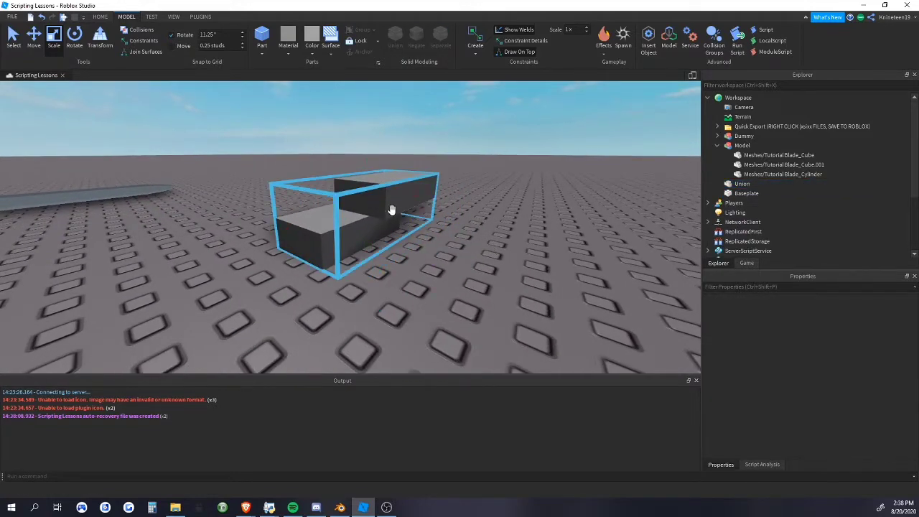
{"action": "left_click", "coordinate": [393, 208]}
{"action": "scroll", "coordinate": [468, 218], "scroll_direction": "down", "scroll_amount": 5}
{"action": "key", "text": "Delete"}
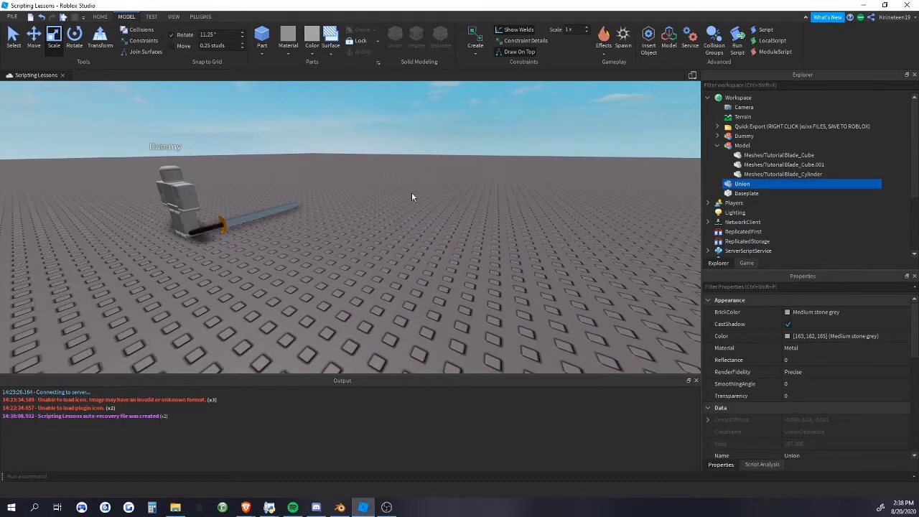
Examine the sword's handle, guard and blade up close from several angles
{"action": "scroll", "coordinate": [388, 201], "scroll_direction": "up", "scroll_amount": 5}
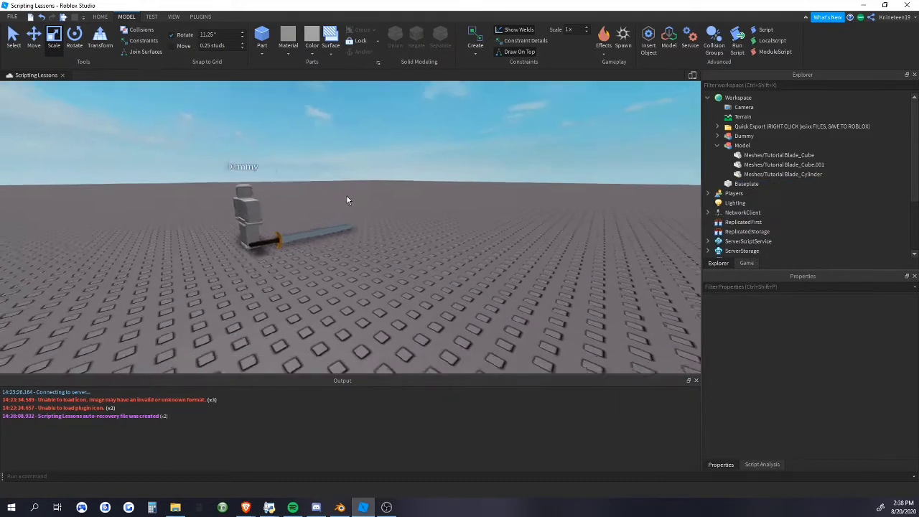
{"action": "left_click", "coordinate": [265, 230]}
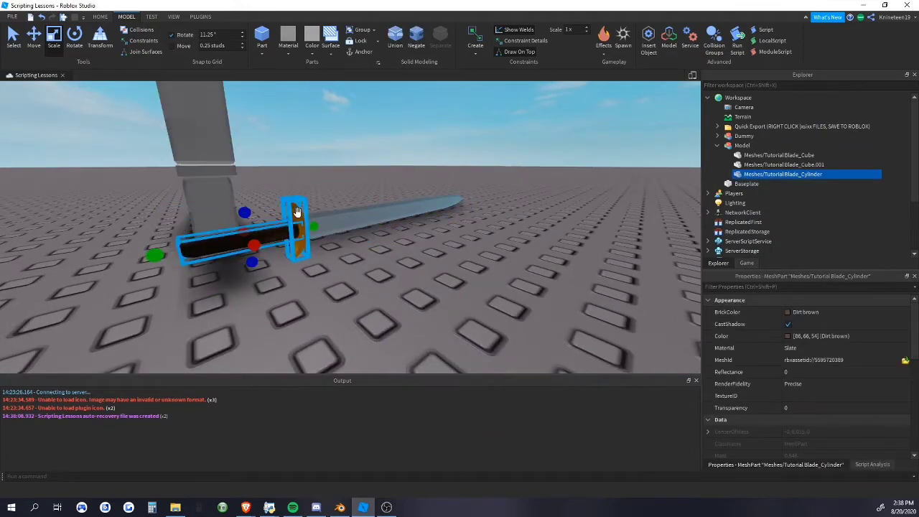
{"action": "left_click", "coordinate": [296, 229], "text": "ctrl"}
{"action": "left_click", "coordinate": [402, 278]}
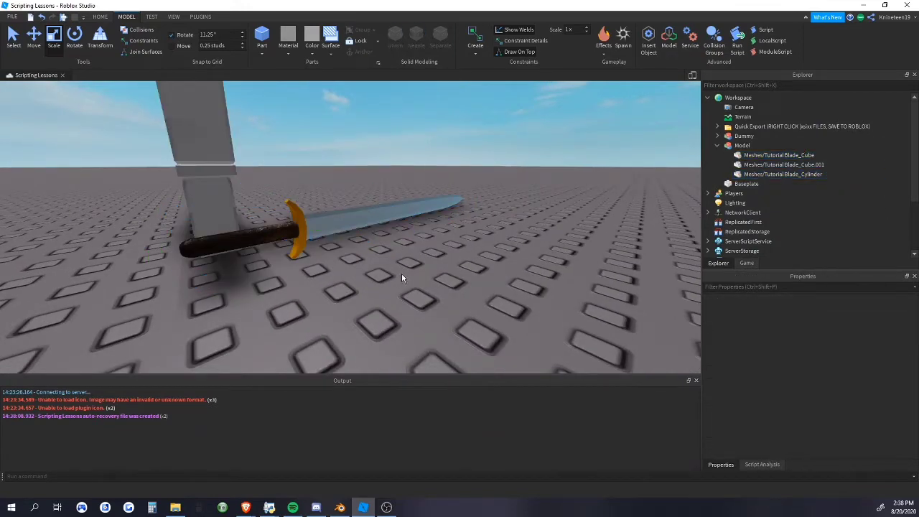
{"action": "scroll", "coordinate": [420, 266], "scroll_direction": "up", "scroll_amount": 4}
{"action": "scroll", "coordinate": [420, 265], "scroll_direction": "down", "scroll_amount": 6}
{"action": "right_click_drag", "start_coordinate": [420, 266], "coordinate": [352, 237]}
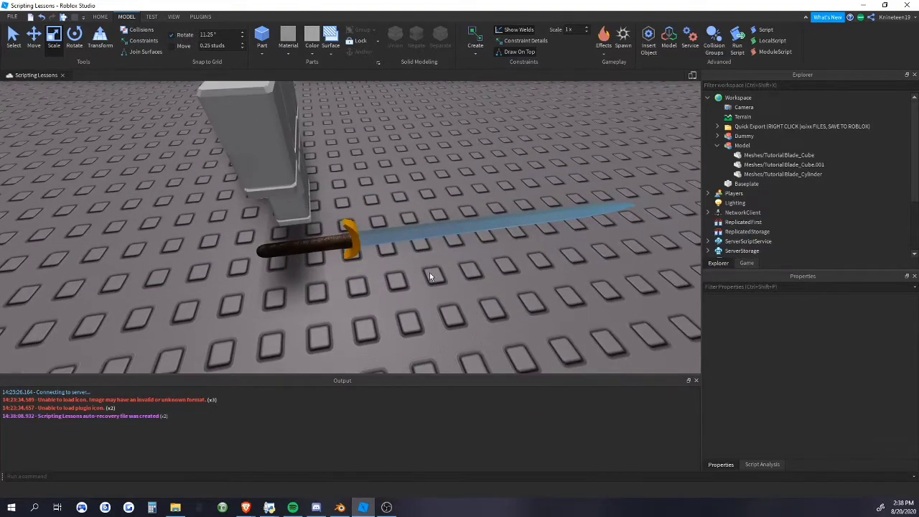
{"action": "right_click_drag", "start_coordinate": [429, 276], "coordinate": [426, 245]}
{"action": "scroll", "coordinate": [429, 248], "scroll_direction": "up", "scroll_amount": 3}
{"action": "scroll", "coordinate": [426, 245], "scroll_direction": "down", "scroll_amount": 2}
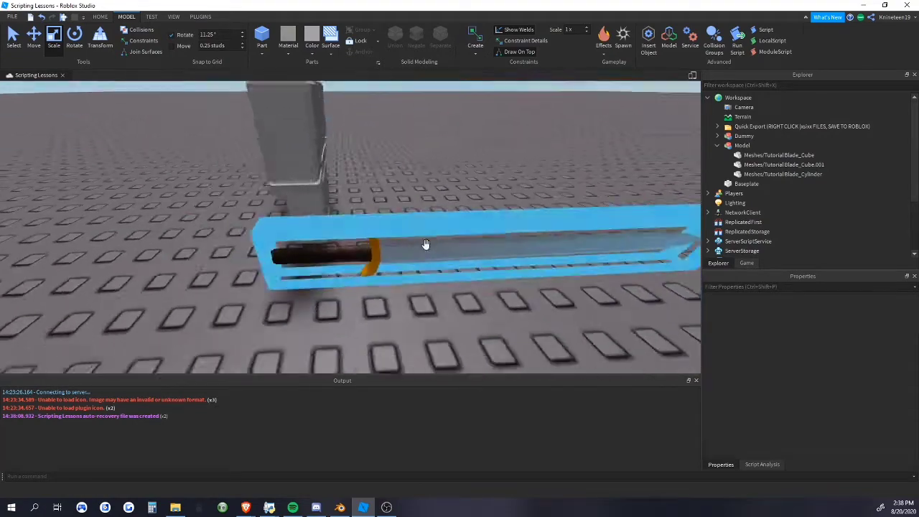
{"action": "scroll", "coordinate": [426, 244], "scroll_direction": "down", "scroll_amount": 4}
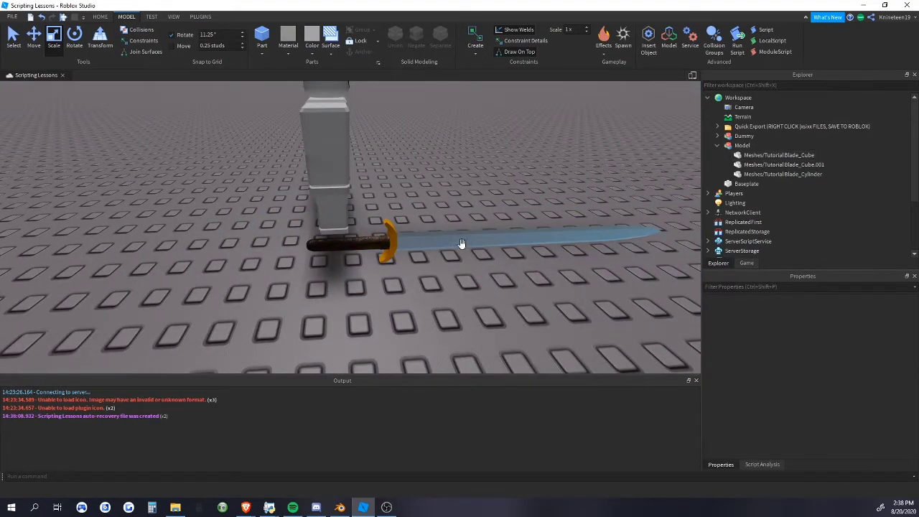
{"action": "right_click_drag", "start_coordinate": [461, 244], "coordinate": [467, 225]}
Rename the sword's cylinder mesh as Handle
{"action": "left_click", "coordinate": [746, 175]}
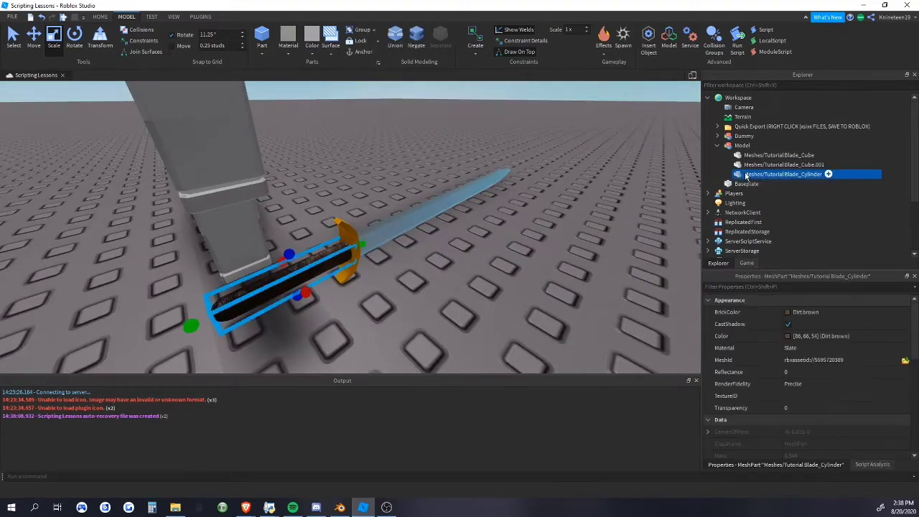
{"action": "right_click", "coordinate": [753, 176]}
{"action": "left_click", "coordinate": [787, 227]}
{"action": "type", "text": "Handle"}
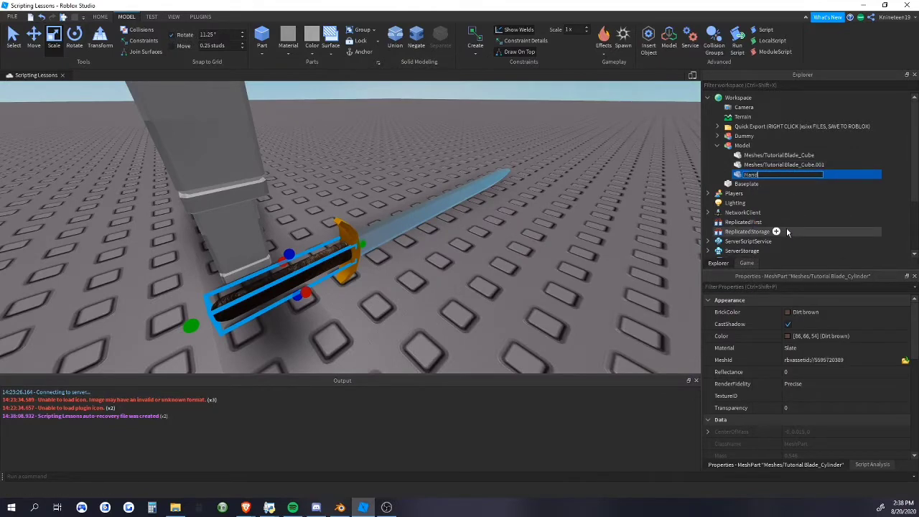
{"action": "key", "text": "Return"}
{"action": "left_click", "coordinate": [427, 127]}
Create weld constraints joining the handle to the guard and the guard to the blade
{"action": "scroll", "coordinate": [421, 208], "scroll_direction": "down", "scroll_amount": 4}
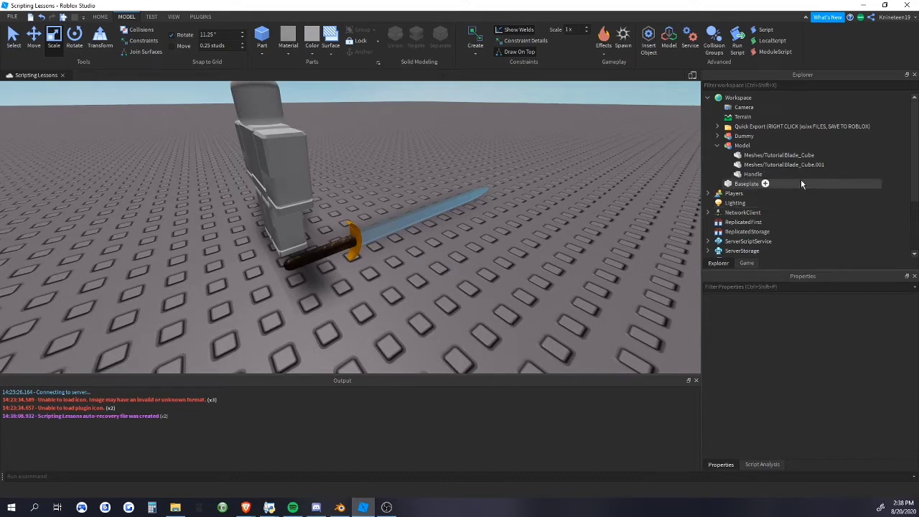
{"action": "right_click_drag", "start_coordinate": [466, 136], "coordinate": [445, 143]}
{"action": "left_click", "coordinate": [474, 54]}
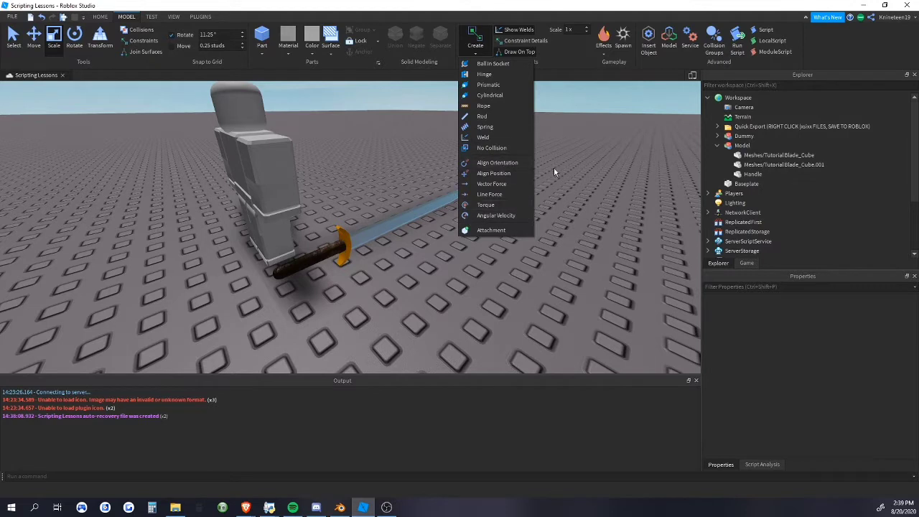
{"action": "left_click", "coordinate": [483, 138]}
{"action": "left_click", "coordinate": [371, 227]}
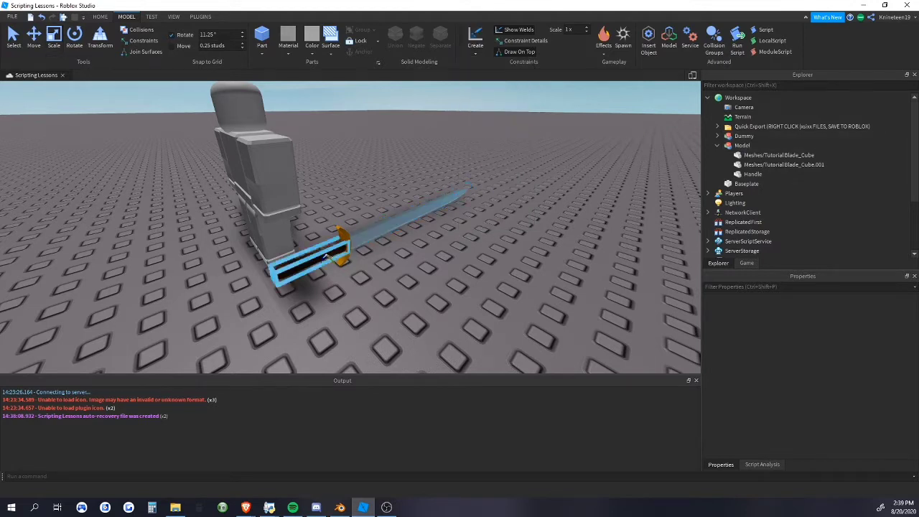
{"action": "left_click", "coordinate": [337, 243]}
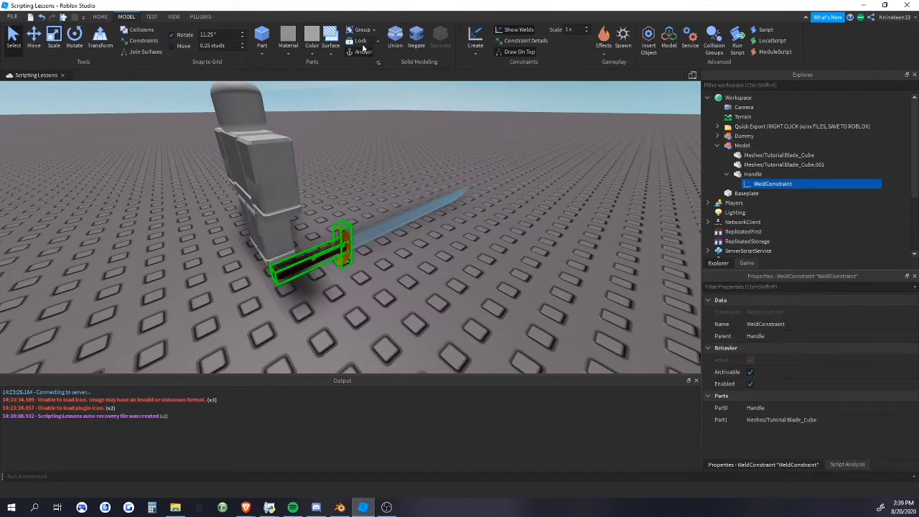
{"action": "left_click", "coordinate": [344, 240]}
{"action": "left_click", "coordinate": [409, 210]}
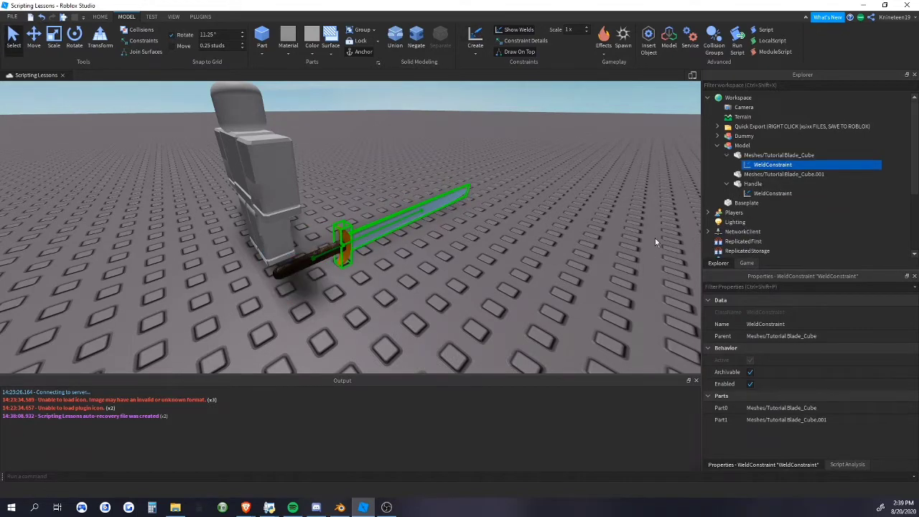
{"action": "left_click", "coordinate": [567, 222]}
Delete the weld constraints under the Handle and the guard mesh
{"action": "left_click", "coordinate": [759, 194]}
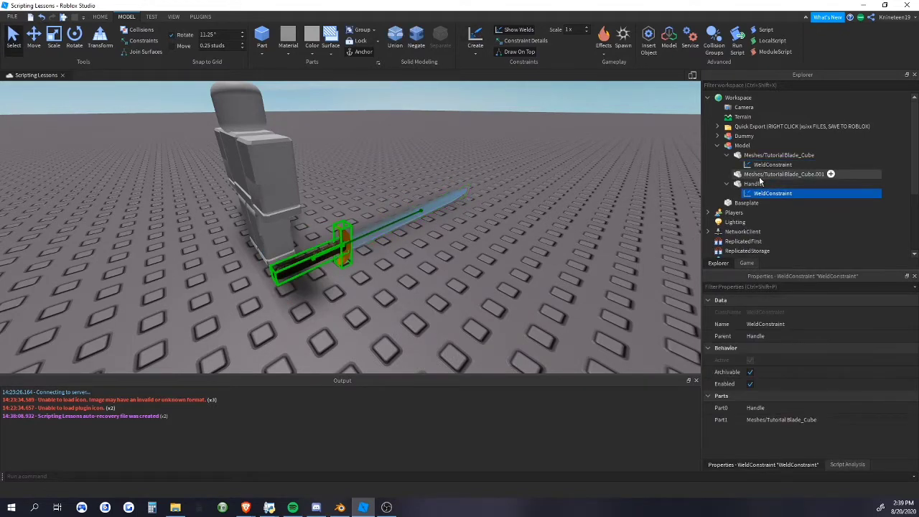
{"action": "key", "text": "Delete"}
{"action": "left_click", "coordinate": [754, 166]}
{"action": "key", "text": "Delete"}
Open the Easy Weld plugin and move its window clear of the sword
{"action": "left_click", "coordinate": [200, 16]}
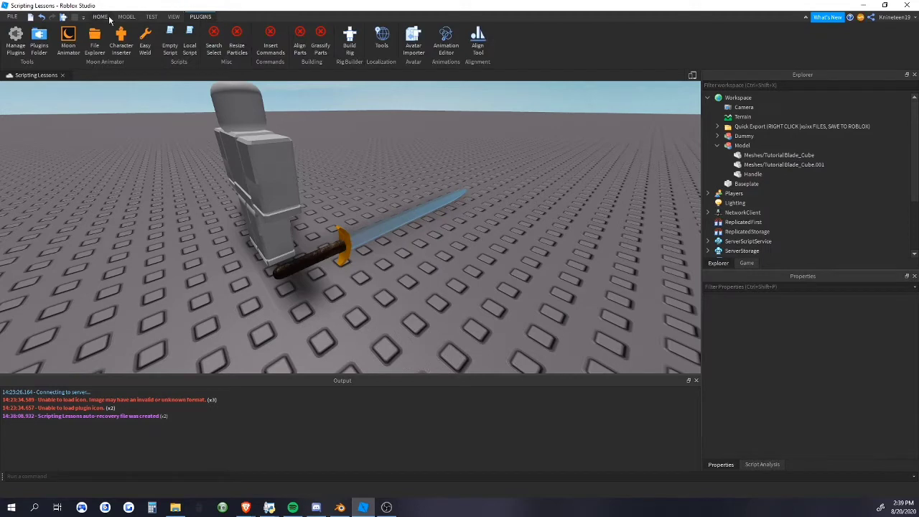
{"action": "left_click", "coordinate": [147, 40]}
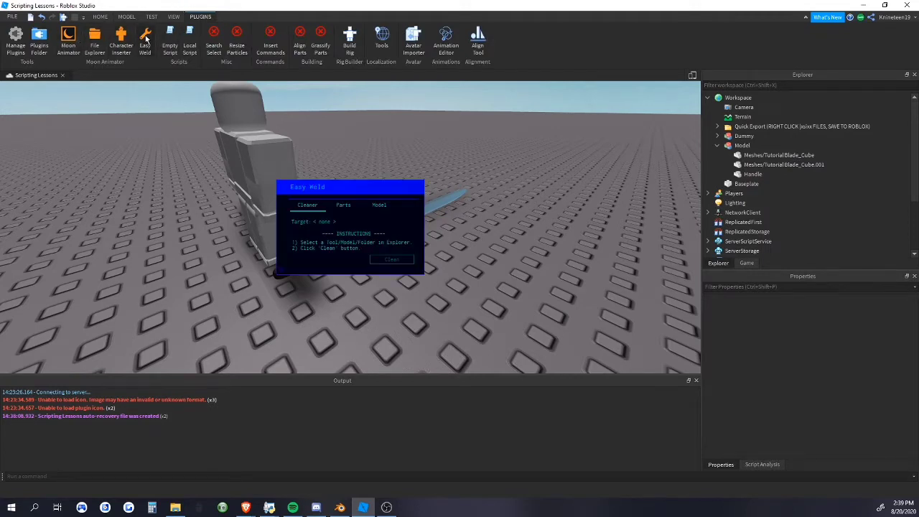
{"action": "right_click_drag", "start_coordinate": [546, 169], "coordinate": [431, 172]}
{"action": "left_click_drag", "start_coordinate": [323, 188], "coordinate": [195, 150]}
{"action": "key", "text": "d"}
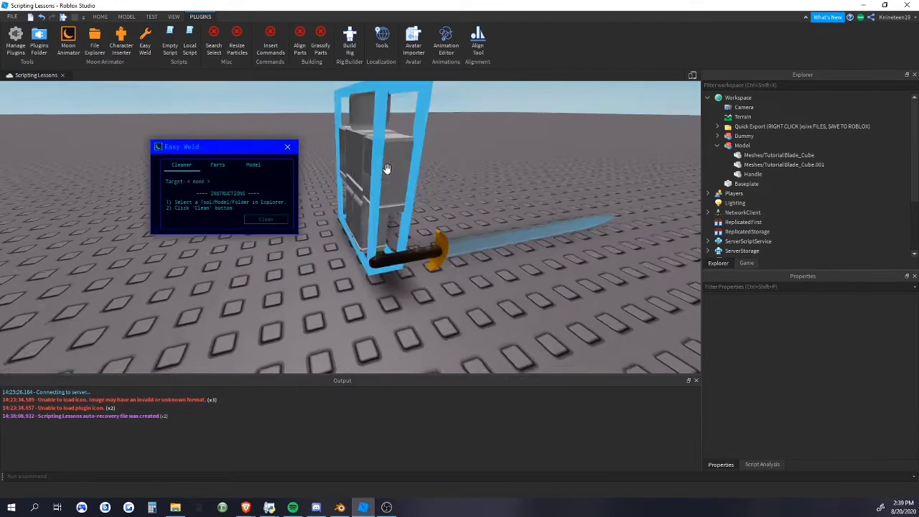
Weld the whole sword model with Handle as the base part using Easy Weld, and close the plugin window
{"action": "left_click", "coordinate": [375, 256]}
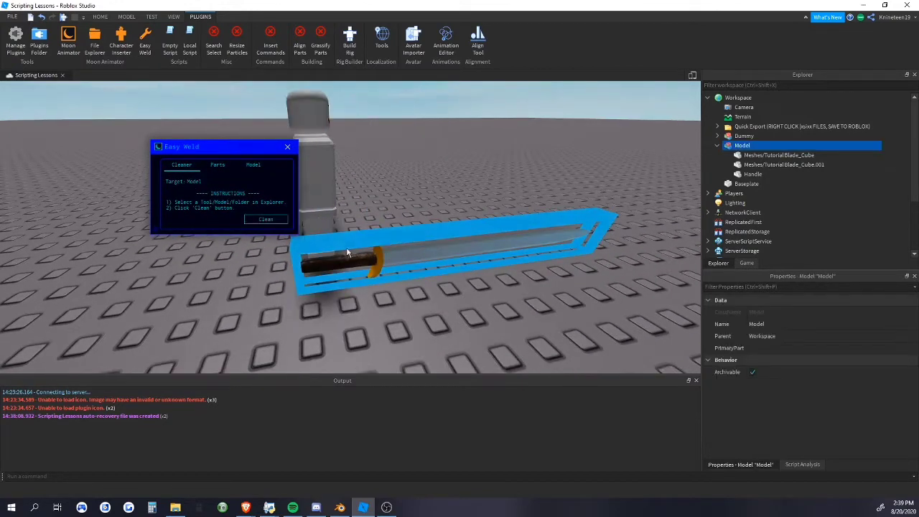
{"action": "left_click", "coordinate": [751, 175], "text": "ctrl"}
{"action": "left_click", "coordinate": [261, 221]}
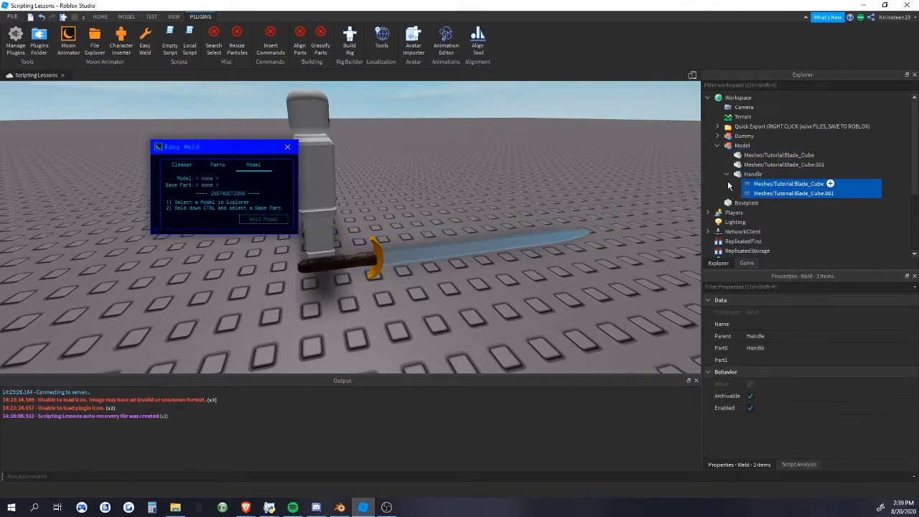
{"action": "left_click", "coordinate": [727, 175]}
{"action": "left_click", "coordinate": [288, 147]}
Raise the welded sword model into the air above the dummy's head height
{"action": "left_click", "coordinate": [431, 169]}
{"action": "scroll", "coordinate": [435, 170], "scroll_direction": "down", "scroll_amount": 5}
{"action": "right_click_drag", "start_coordinate": [436, 170], "coordinate": [434, 174]}
{"action": "left_click_drag", "start_coordinate": [370, 198], "coordinate": [346, 215]}
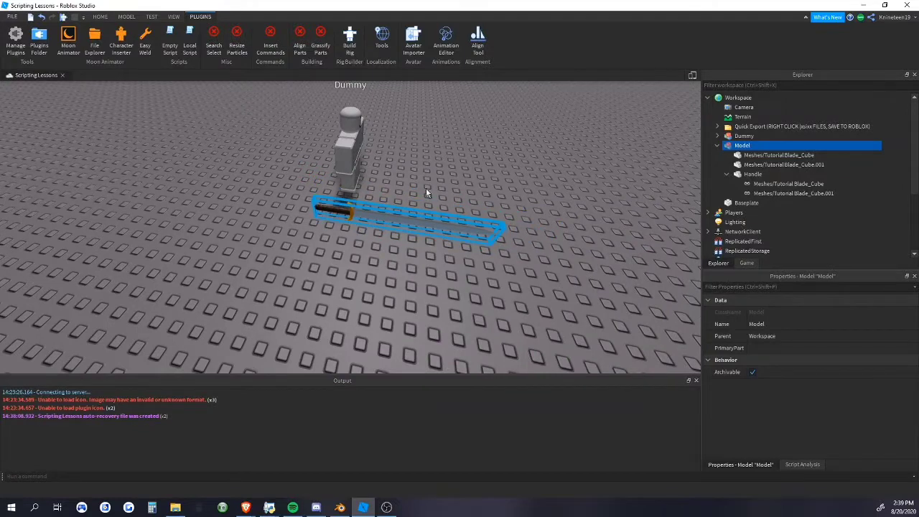
{"action": "left_click", "coordinate": [426, 187]}
{"action": "left_click", "coordinate": [357, 215]}
{"action": "right_click_drag", "start_coordinate": [357, 215], "coordinate": [403, 204]}
{"action": "scroll", "coordinate": [358, 214], "scroll_direction": "down", "scroll_amount": 4}
{"action": "left_click", "coordinate": [127, 16]}
{"action": "left_click", "coordinate": [34, 39]}
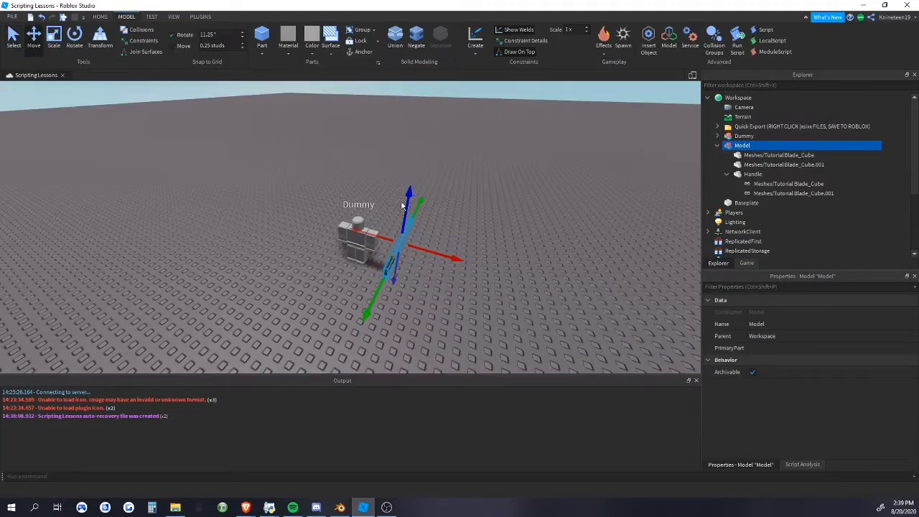
{"action": "left_click", "coordinate": [408, 220]}
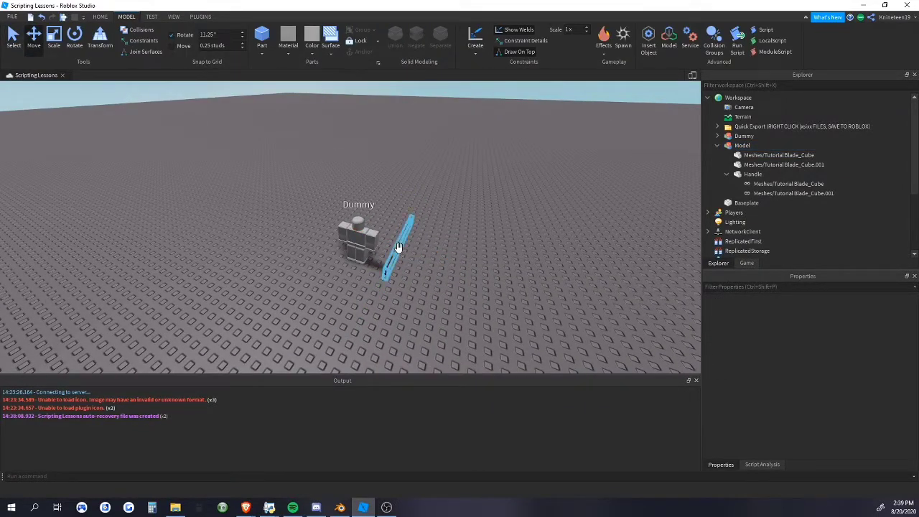
{"action": "left_click", "coordinate": [397, 250]}
{"action": "left_click_drag", "start_coordinate": [403, 210], "coordinate": [418, 147]}
{"action": "left_click", "coordinate": [484, 159]}
Run the simulation to test whether the welded sword holds together when it falls, and stop the run
{"action": "right_click_drag", "start_coordinate": [484, 159], "coordinate": [274, 63]}
{"action": "left_click", "coordinate": [151, 17]}
{"action": "left_click", "coordinate": [13, 50]}
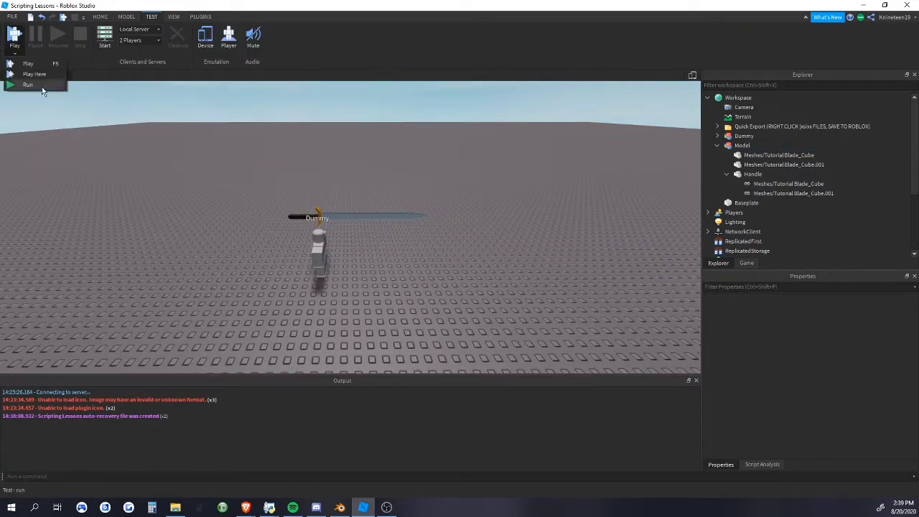
{"action": "left_click", "coordinate": [22, 74]}
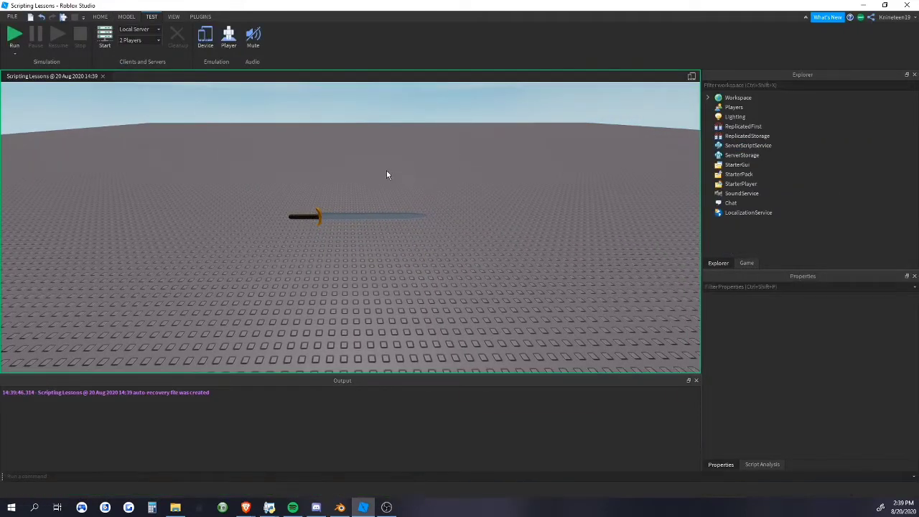
{"action": "right_click_drag", "start_coordinate": [377, 179], "coordinate": [368, 246]}
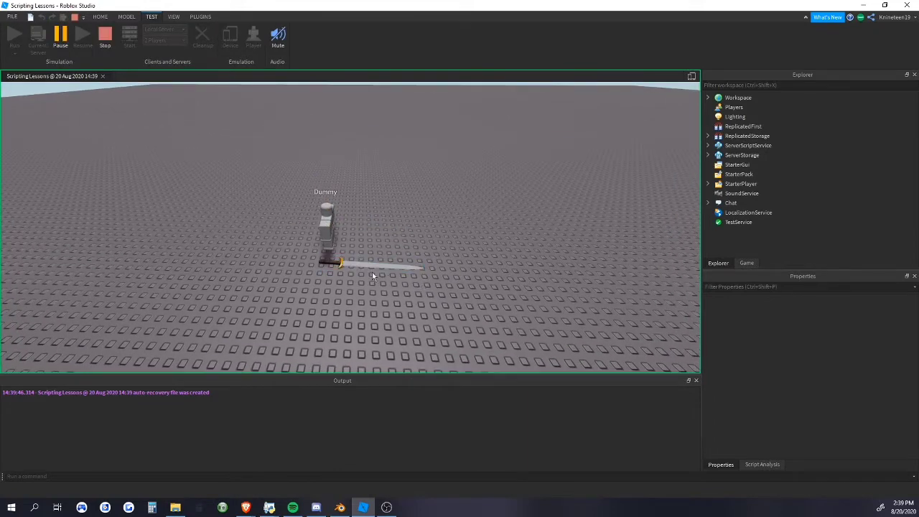
{"action": "left_click", "coordinate": [102, 40]}
Delete both welds inside the sword's Handle
{"action": "left_click", "coordinate": [306, 215]}
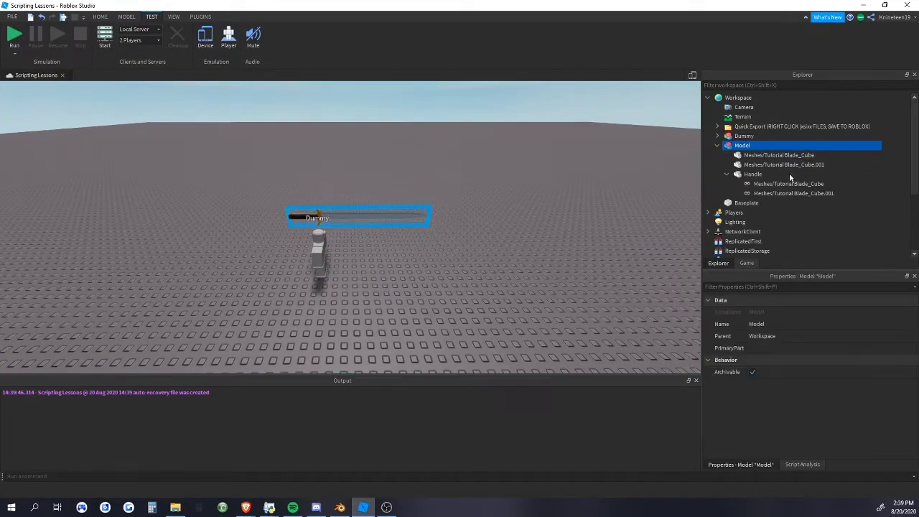
{"action": "left_click", "coordinate": [761, 185]}
{"action": "left_click", "coordinate": [759, 194], "text": "shift"}
{"action": "key", "text": "Delete"}
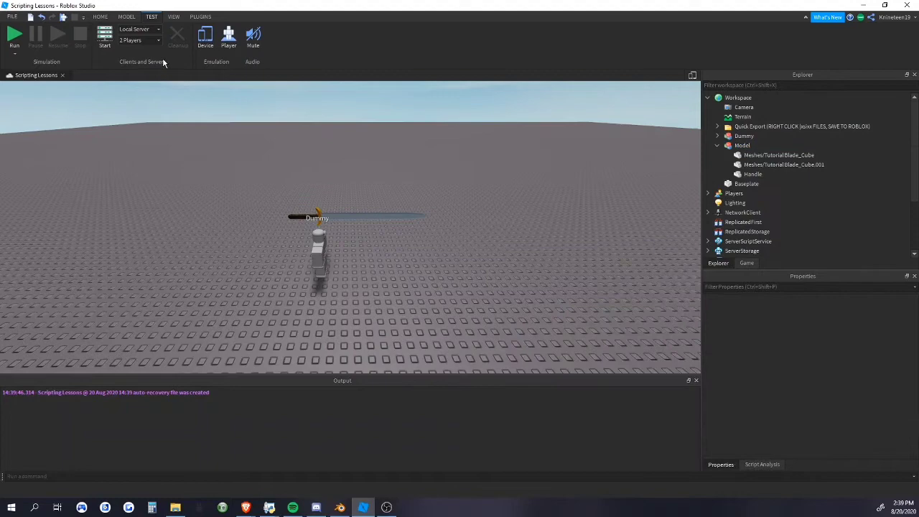
Run the simulation with the unwelded sword to watch how its parts fall, and stop the run
{"action": "left_click", "coordinate": [19, 47]}
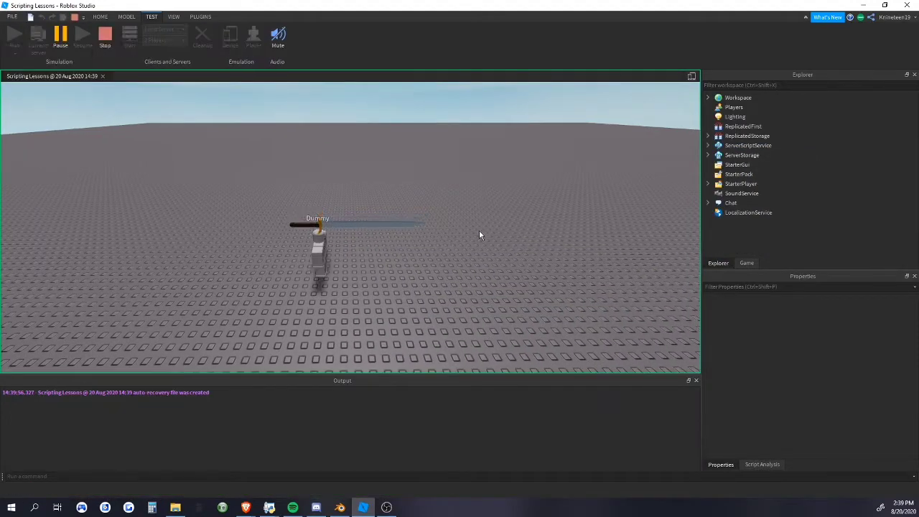
{"action": "right_click_drag", "start_coordinate": [479, 231], "coordinate": [480, 238]}
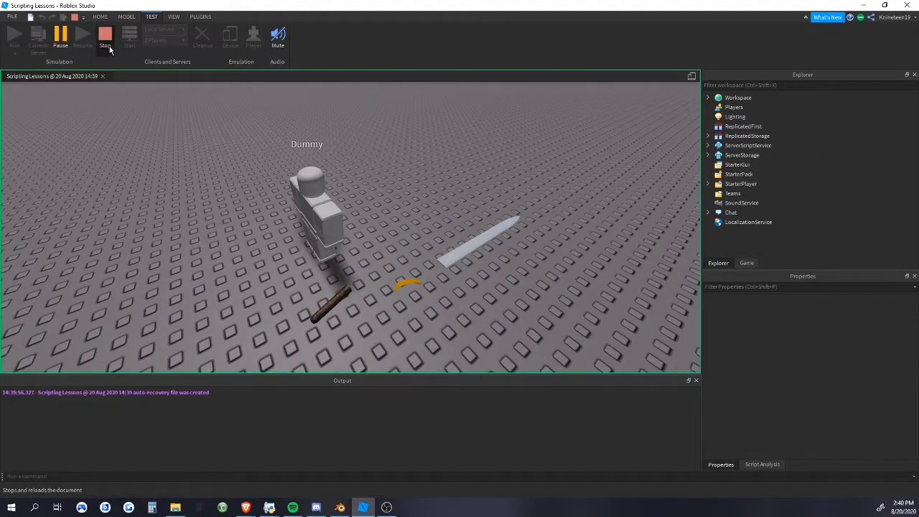
{"action": "left_click", "coordinate": [105, 40]}
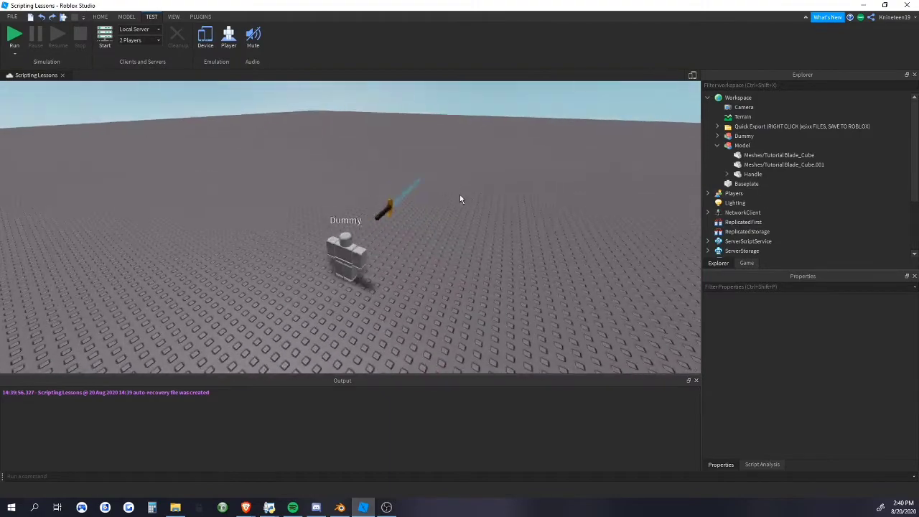
Raise the sword model from the baseplate to about the dummy's waist height with the Move tool
{"action": "left_click", "coordinate": [337, 203]}
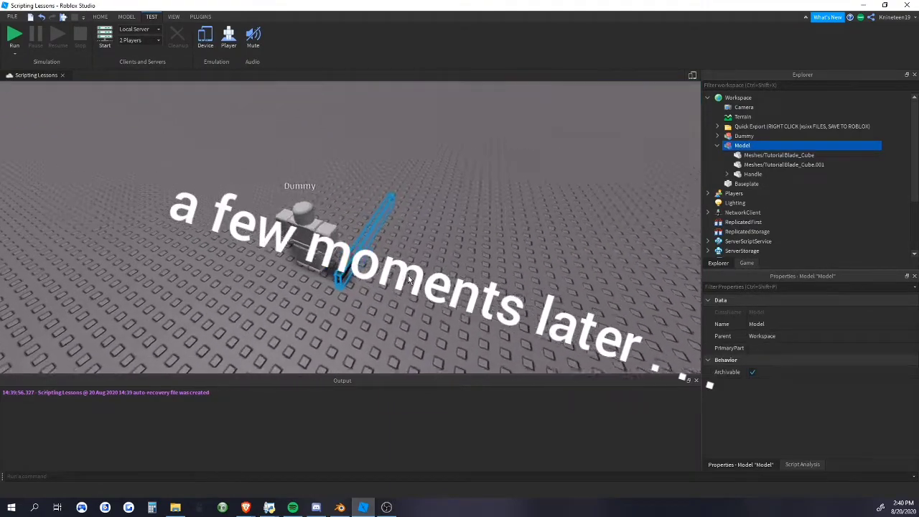
{"action": "left_click", "coordinate": [127, 17]}
{"action": "scroll", "coordinate": [319, 199], "scroll_direction": "down", "scroll_amount": 3}
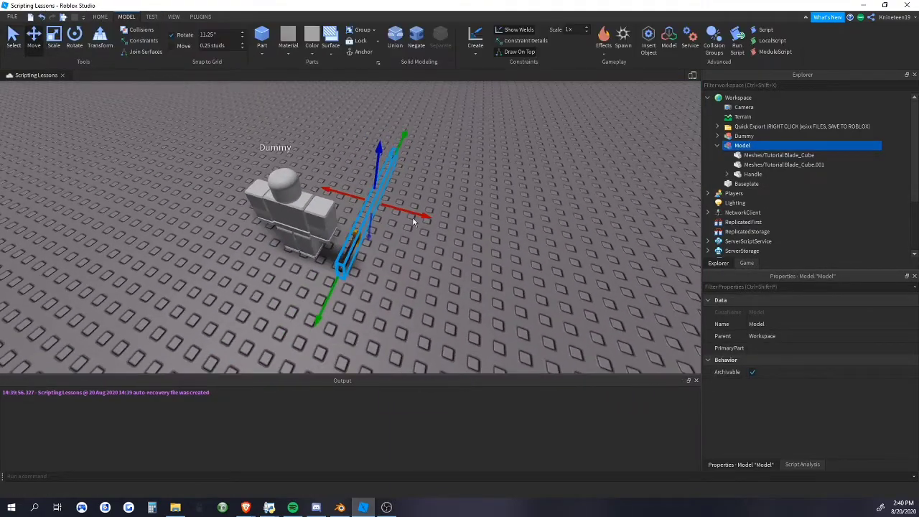
{"action": "right_click_drag", "start_coordinate": [386, 215], "coordinate": [389, 213]}
{"action": "left_click_drag", "start_coordinate": [424, 198], "coordinate": [409, 162]}
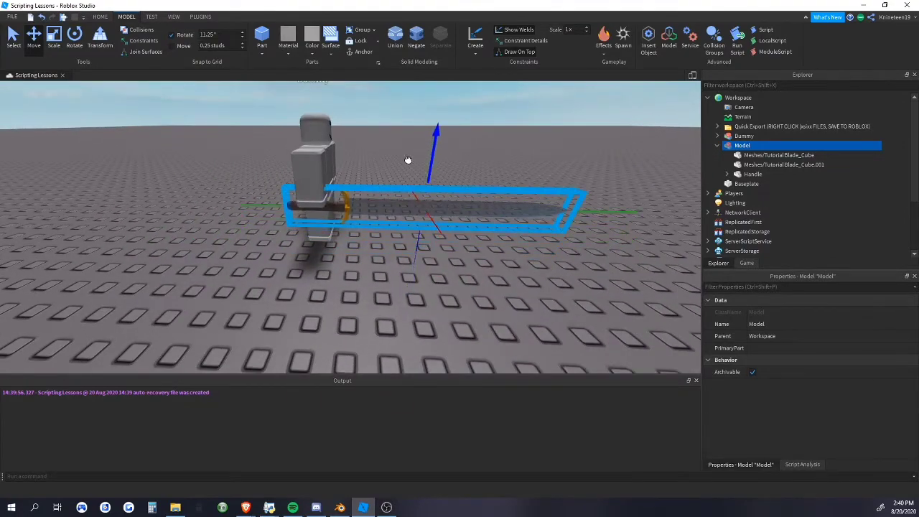
Slide the sword lengthwise until the middle of its grip lies at the dummy's right hand
{"action": "right_click_drag", "start_coordinate": [408, 160], "coordinate": [410, 159]}
{"action": "key", "text": "w"}
{"action": "left_click_drag", "start_coordinate": [375, 182], "coordinate": [356, 179]}
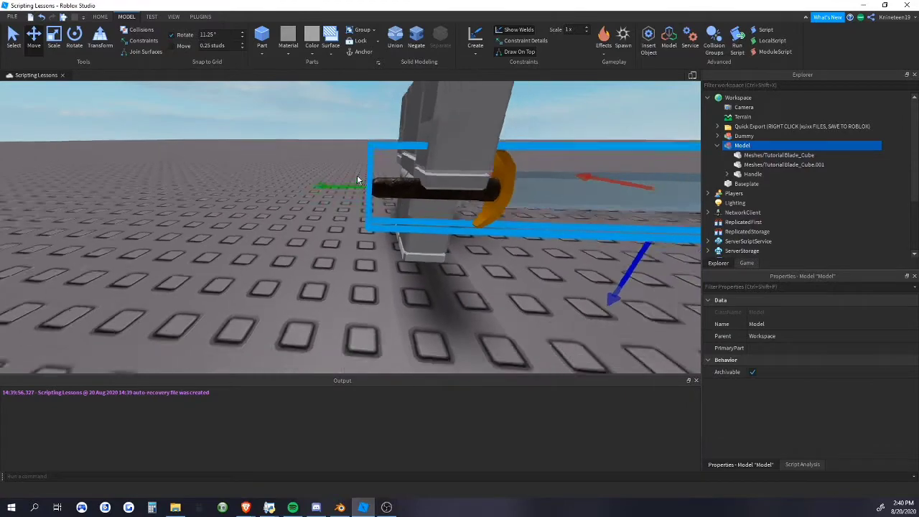
{"action": "key", "text": "s"}
{"action": "key", "text": "d"}
{"action": "left_click", "coordinate": [756, 174]}
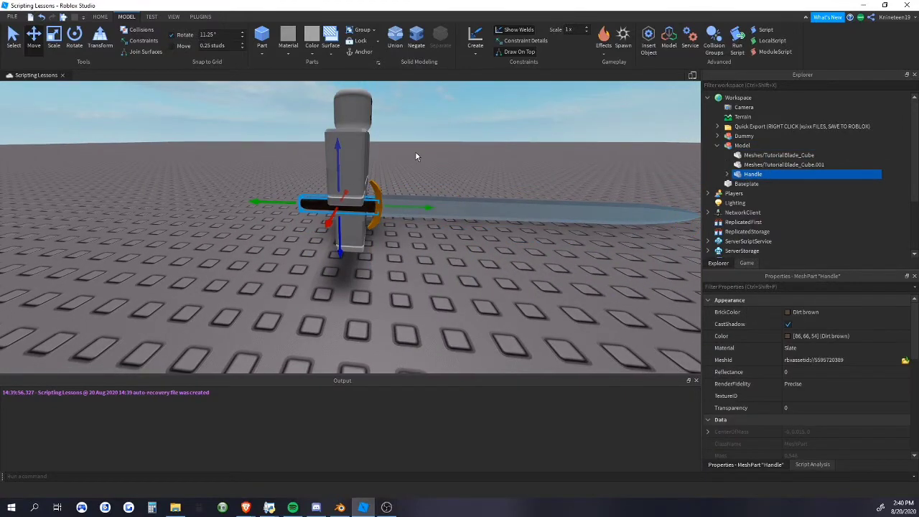
{"action": "left_click", "coordinate": [400, 185]}
{"action": "scroll", "coordinate": [400, 184], "scroll_direction": "up", "scroll_amount": 5}
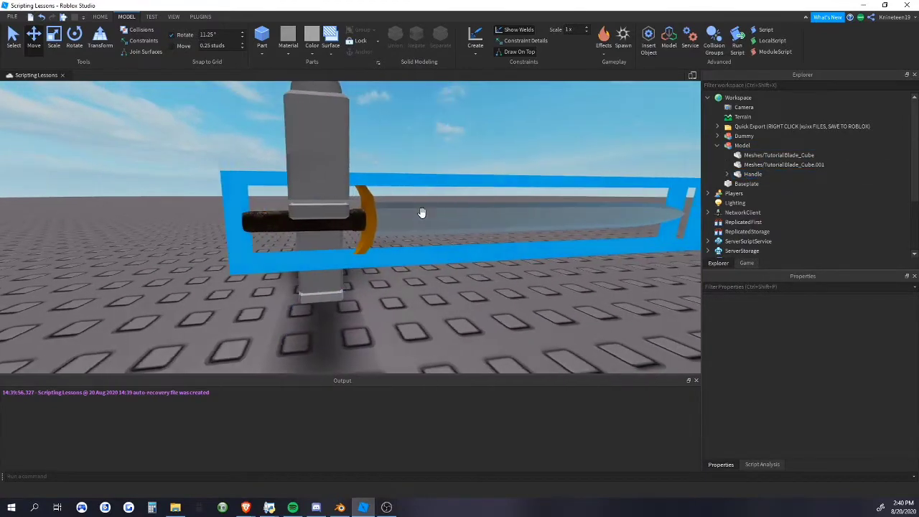
Fine-tune the sword's lengthwise position so the grip lines up with the dummy's right hand
{"action": "right_click_drag", "start_coordinate": [421, 213], "coordinate": [423, 213]}
{"action": "key", "text": "s"}
{"action": "key", "text": "a"}
{"action": "right_click_drag", "start_coordinate": [433, 270], "coordinate": [434, 274]}
{"action": "key", "text": "w"}
{"action": "left_click", "coordinate": [394, 238]}
{"action": "right_click_drag", "start_coordinate": [395, 237], "coordinate": [393, 236]}
{"action": "left_click_drag", "start_coordinate": [305, 222], "coordinate": [299, 222]}
Shift the sword sideways, viewed from behind the dummy, to centre the grip under the right hand
{"action": "left_click", "coordinate": [405, 289]}
{"action": "right_click_drag", "start_coordinate": [405, 289], "coordinate": [405, 290]}
{"action": "key", "text": "s"}
{"action": "right_click_drag", "start_coordinate": [513, 303], "coordinate": [512, 303]}
{"action": "key", "text": "a"}
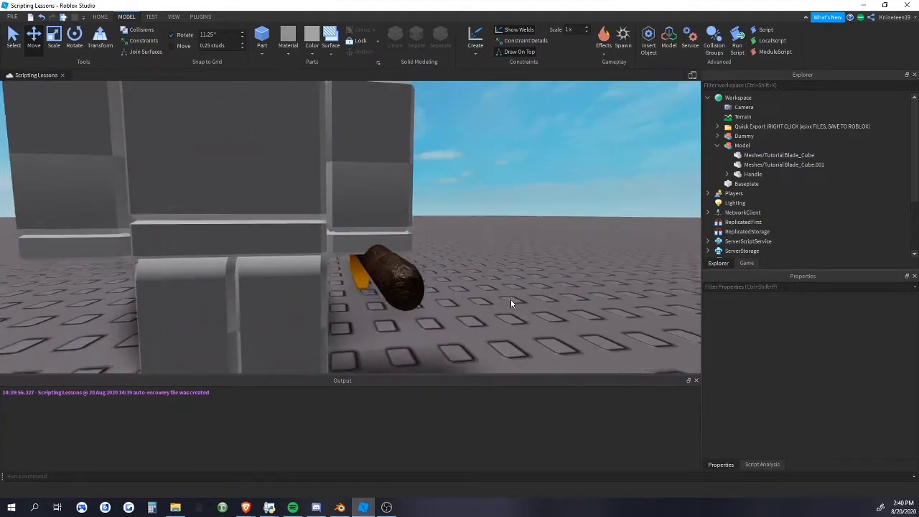
{"action": "left_click", "coordinate": [364, 286]}
{"action": "scroll", "coordinate": [365, 287], "scroll_direction": "down", "scroll_amount": 5}
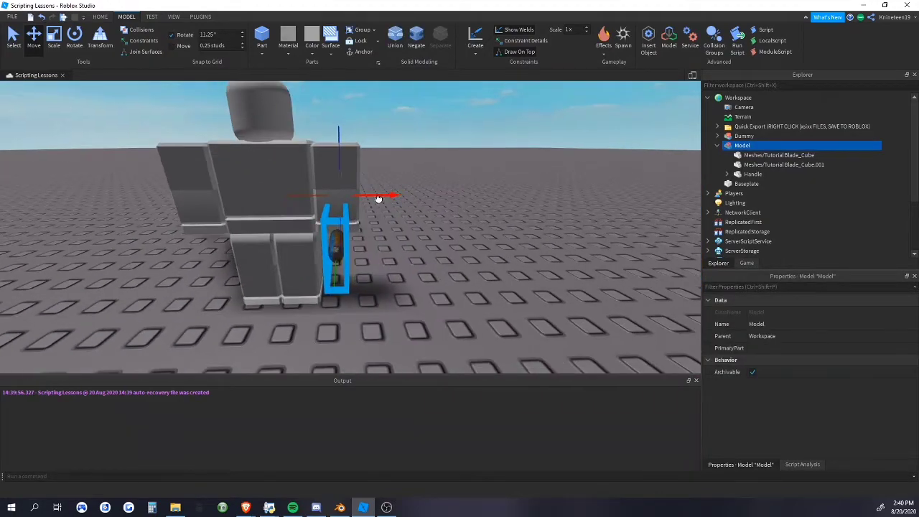
{"action": "scroll", "coordinate": [424, 226], "scroll_direction": "up", "scroll_amount": 6}
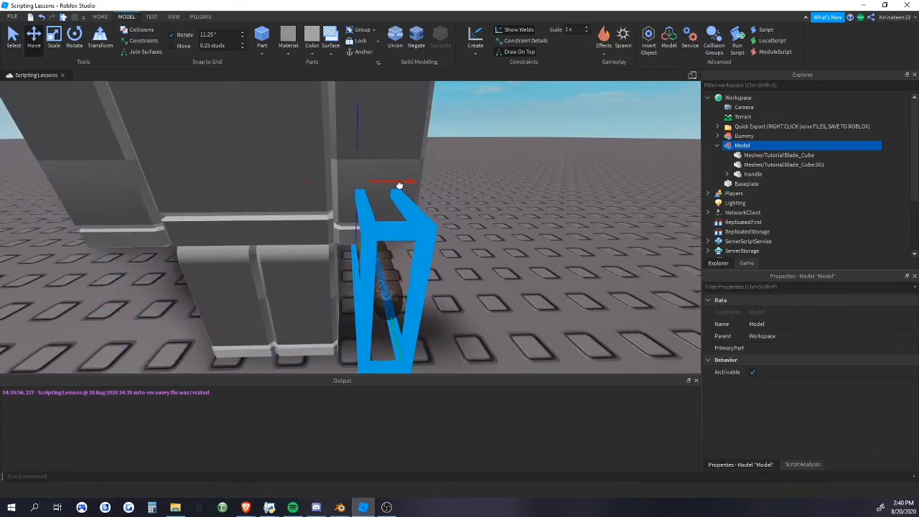
{"action": "scroll", "coordinate": [488, 215], "scroll_direction": "down", "scroll_amount": 6}
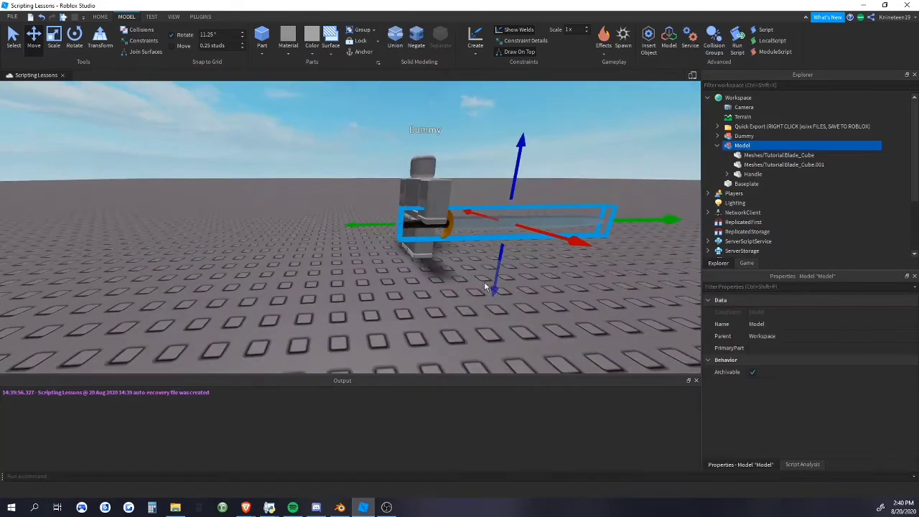
{"action": "scroll", "coordinate": [488, 287], "scroll_direction": "up", "scroll_amount": 2}
Open the Easy Weld plugin and place its window clear of the dummy and sword
{"action": "left_click", "coordinate": [751, 175]}
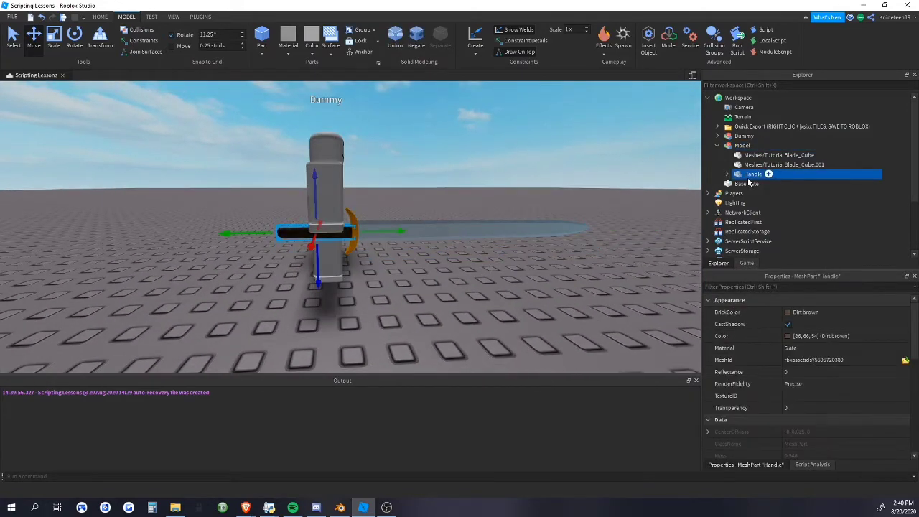
{"action": "left_click", "coordinate": [201, 17]}
{"action": "left_click", "coordinate": [332, 229]}
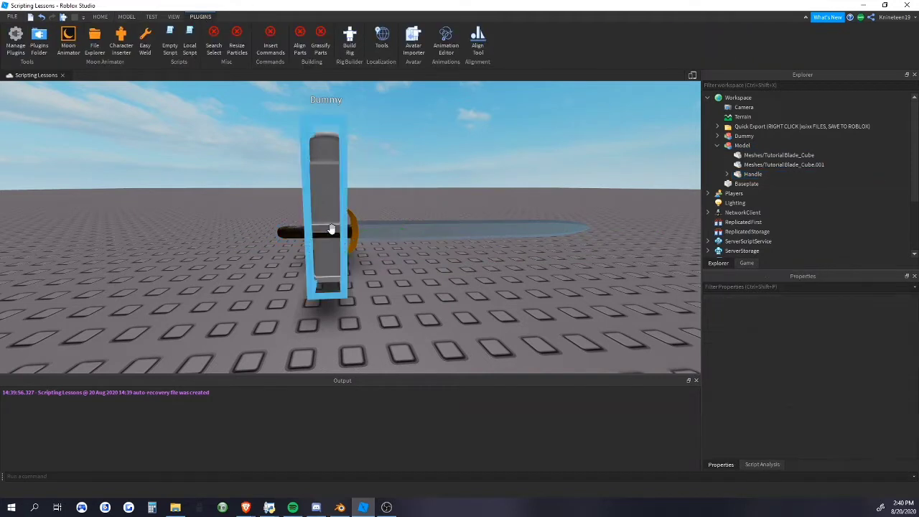
{"action": "left_click", "coordinate": [144, 40]}
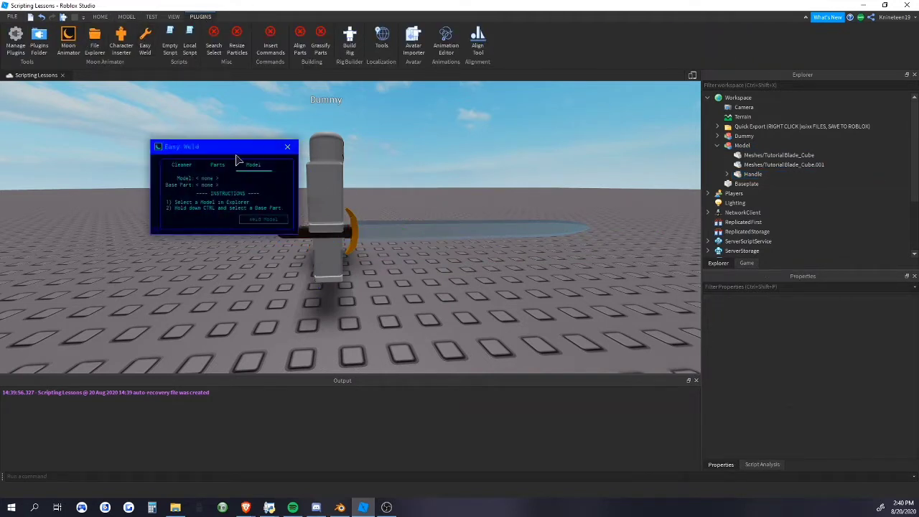
{"action": "left_click_drag", "start_coordinate": [235, 150], "coordinate": [135, 139]}
{"action": "left_click", "coordinate": [126, 17]}
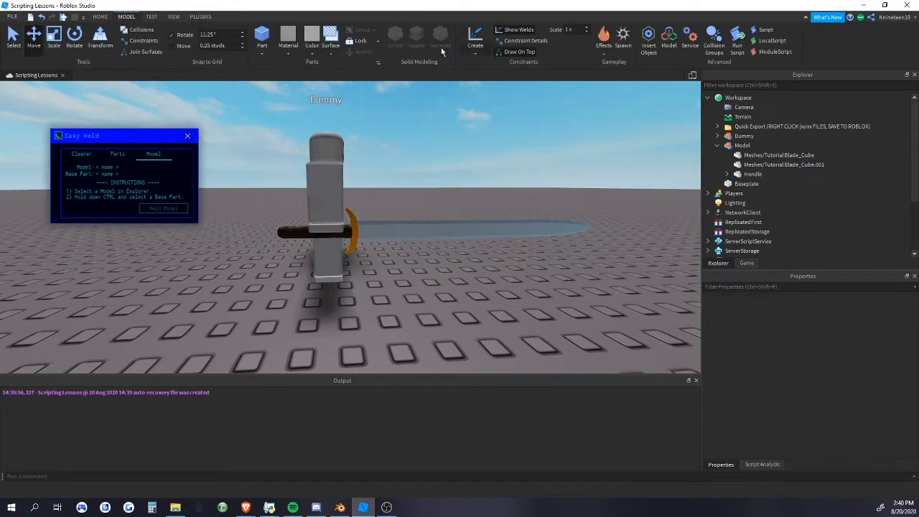
{"action": "left_click", "coordinate": [200, 16]}
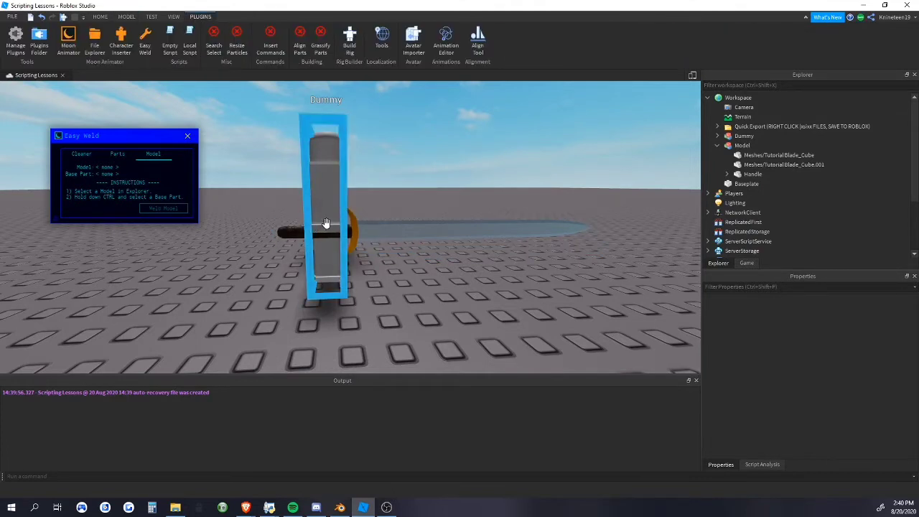
Join the sword's Handle to the dummy's RightHand as base part in Easy Weld, and close the plugin window
{"action": "left_click", "coordinate": [293, 231]}
{"action": "left_click", "coordinate": [293, 233], "text": "ctrl"}
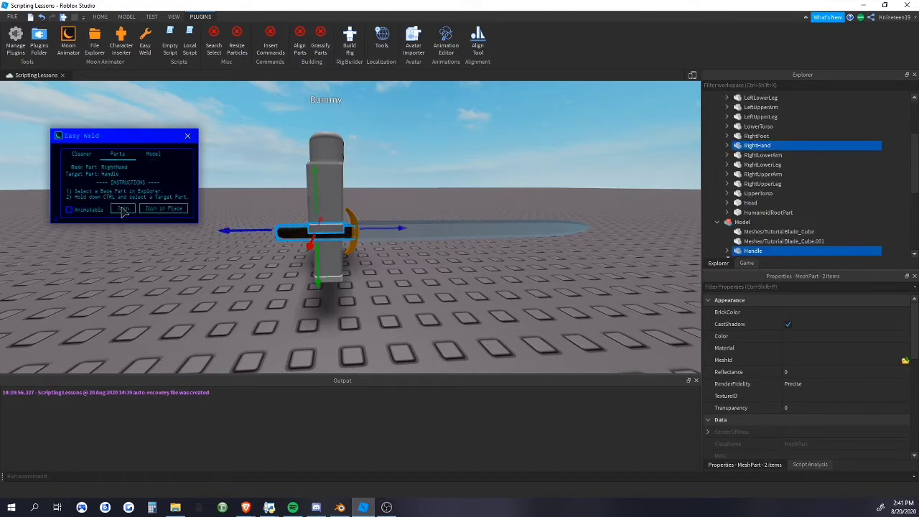
{"action": "left_click", "coordinate": [122, 208]}
{"action": "right_click_drag", "start_coordinate": [327, 206], "coordinate": [327, 206]}
{"action": "right_click_drag", "start_coordinate": [440, 193], "coordinate": [440, 194]}
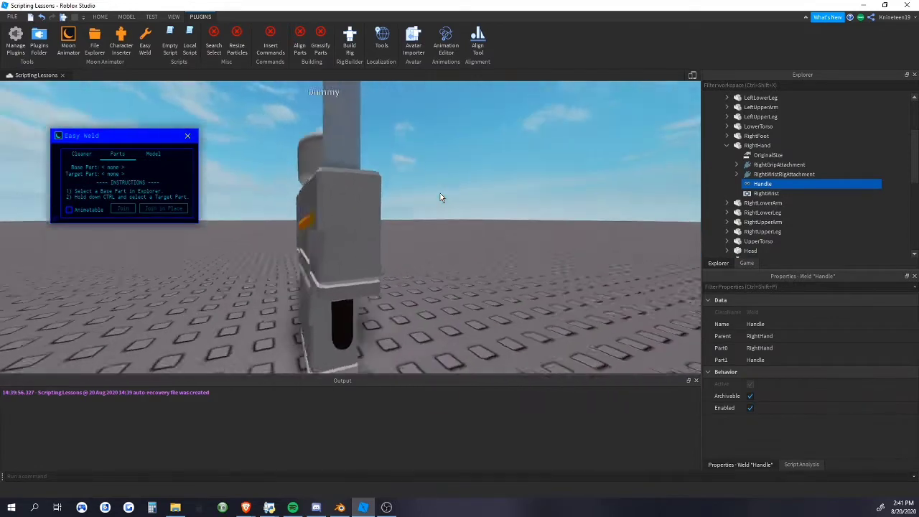
{"action": "scroll", "coordinate": [440, 194], "scroll_direction": "down", "scroll_amount": 3}
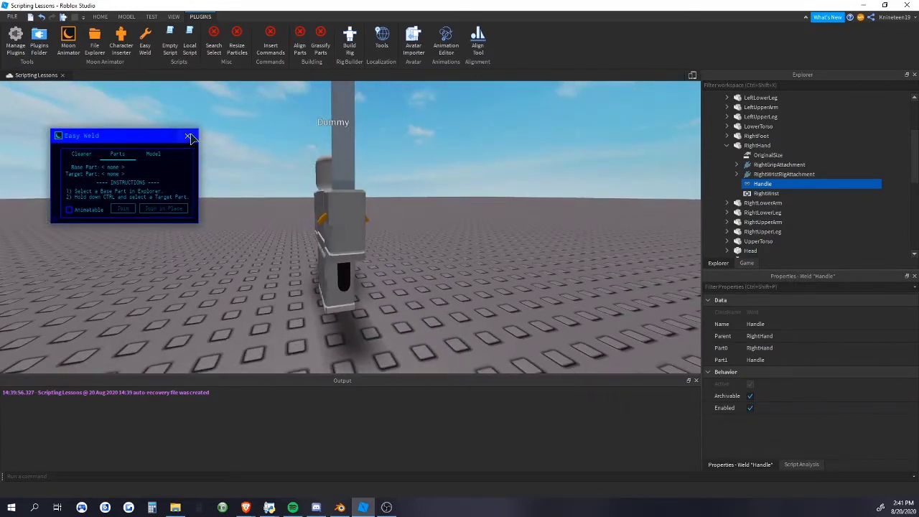
{"action": "left_click", "coordinate": [189, 136]}
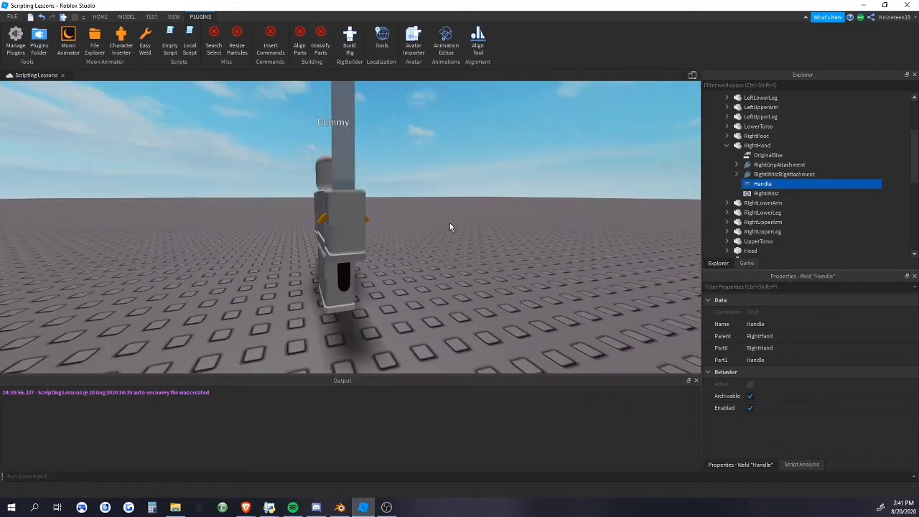
Delete the Handle weld inside RightHand and lay the sword flat on the baseplate beside the dummy
{"action": "key", "text": "Delete"}
{"action": "left_click_drag", "start_coordinate": [339, 173], "coordinate": [434, 314]}
{"action": "key", "text": "t"}
{"action": "left_click", "coordinate": [462, 232]}
{"action": "left_click", "coordinate": [435, 304]}
{"action": "right_click_drag", "start_coordinate": [439, 302], "coordinate": [431, 304]}
{"action": "key", "text": "d"}
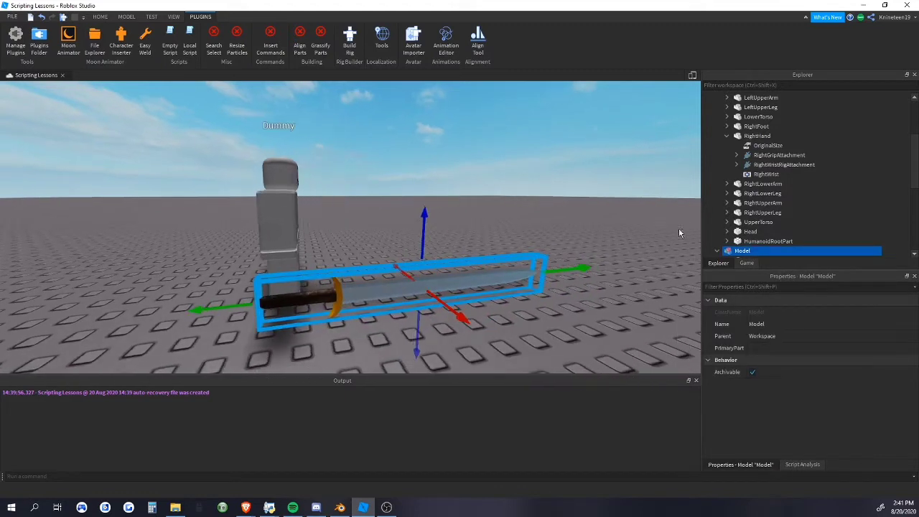
Insert a block part on the baseplate next to the sword and scale it down to a small bar
{"action": "scroll", "coordinate": [732, 193], "scroll_direction": "down", "scroll_amount": 2}
{"action": "scroll", "coordinate": [744, 179], "scroll_direction": "up", "scroll_amount": 6}
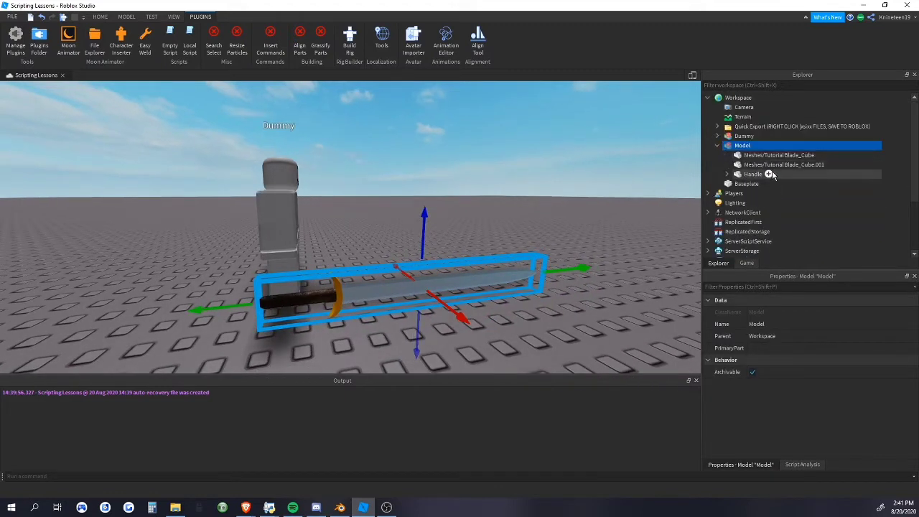
{"action": "left_click", "coordinate": [457, 200]}
{"action": "right_click_drag", "start_coordinate": [460, 201], "coordinate": [441, 234]}
{"action": "left_click", "coordinate": [126, 18]}
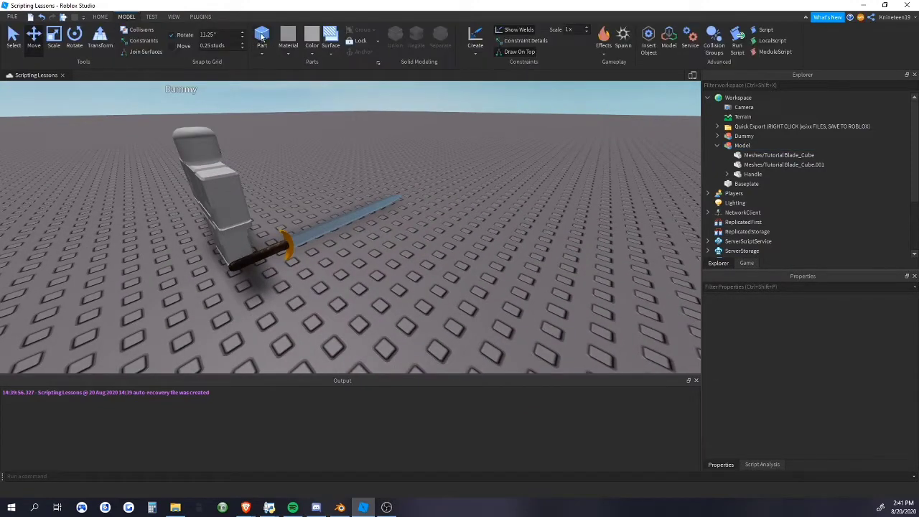
{"action": "left_click", "coordinate": [262, 38]}
{"action": "left_click_drag", "start_coordinate": [348, 202], "coordinate": [354, 260]}
{"action": "left_click_drag", "start_coordinate": [406, 283], "coordinate": [349, 260]}
{"action": "key", "text": "ctrl+z"}
{"action": "left_click_drag", "start_coordinate": [406, 292], "coordinate": [361, 255]}
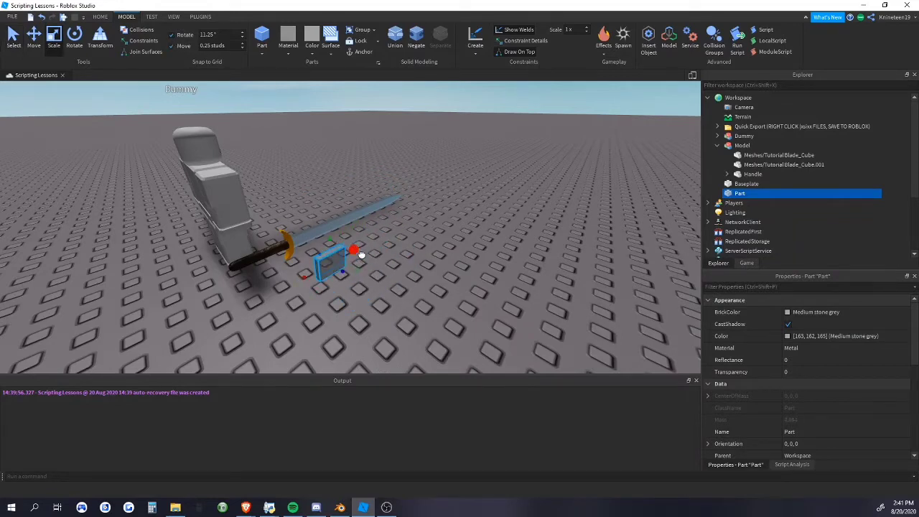
{"action": "scroll", "coordinate": [333, 240], "scroll_direction": "up", "scroll_amount": 3}
Rename the new part Handle and set its transparency to 1
{"action": "right_click", "coordinate": [740, 193]}
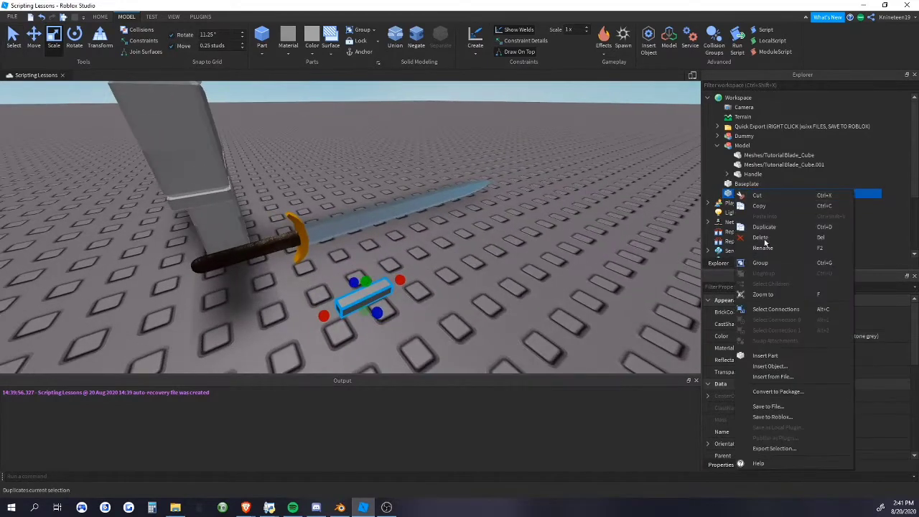
{"action": "left_click", "coordinate": [758, 249]}
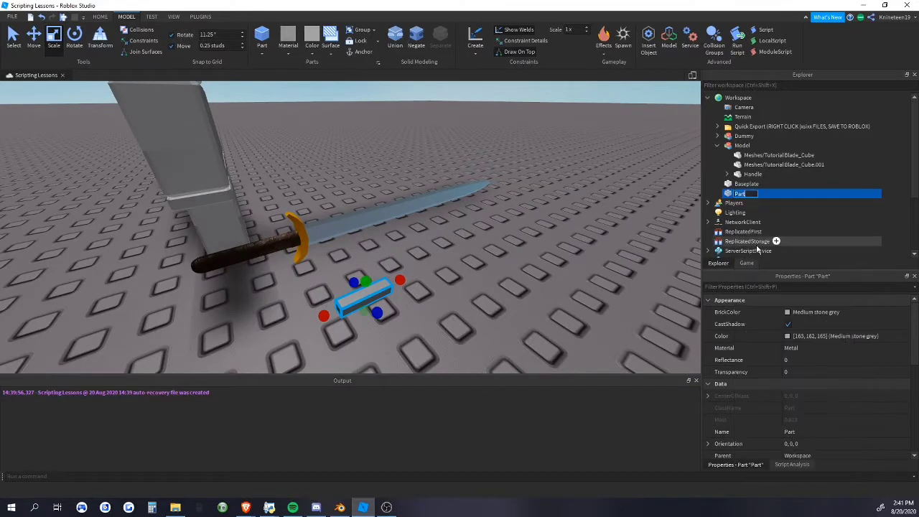
{"action": "left_click", "coordinate": [793, 372]}
{"action": "type", "text": "1"}
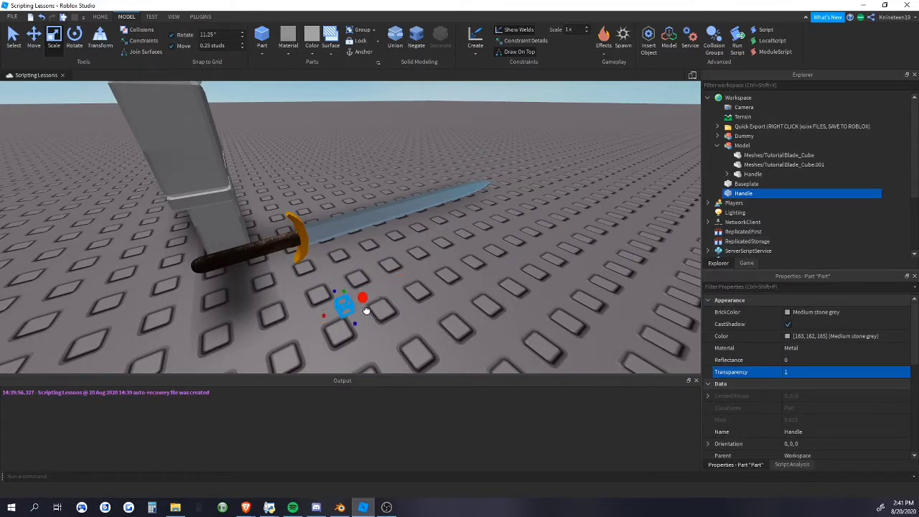
Move the new Handle part into the sword Model and rename the original handle mesh Blade Handle
{"action": "left_click", "coordinate": [740, 145]}
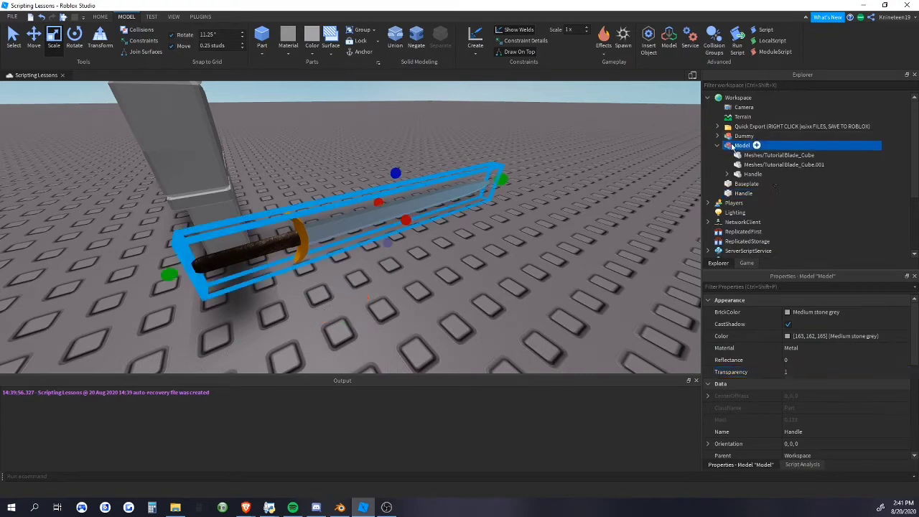
{"action": "left_click", "coordinate": [737, 194]}
{"action": "right_click_drag", "start_coordinate": [533, 201], "coordinate": [530, 200]}
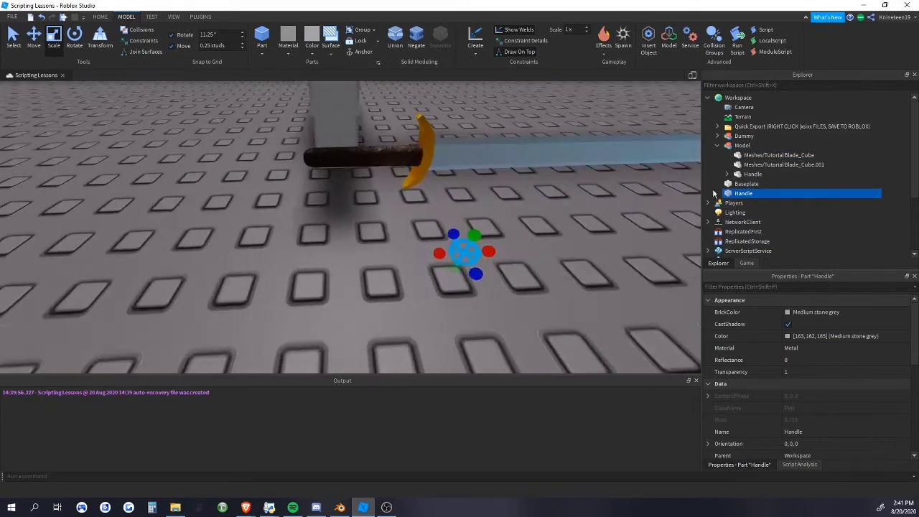
{"action": "left_click_drag", "start_coordinate": [736, 196], "coordinate": [743, 147]}
{"action": "right_click", "coordinate": [748, 174]}
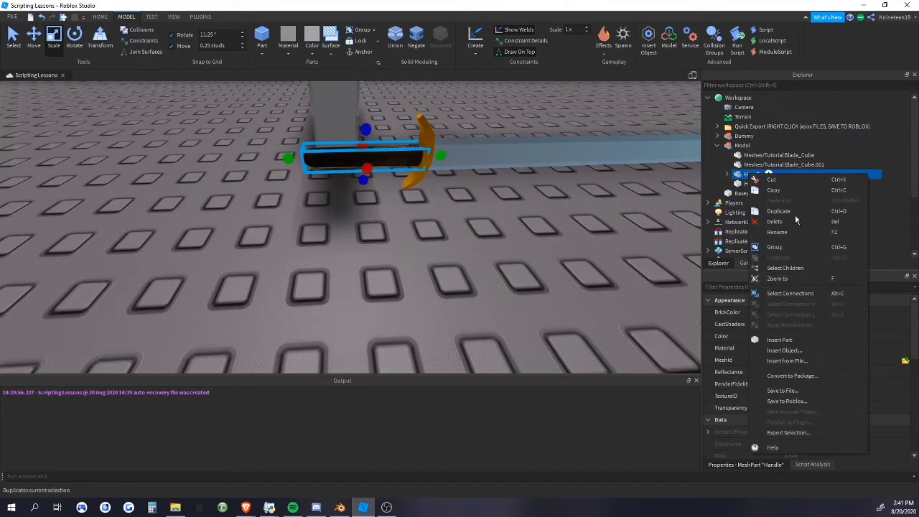
{"action": "left_click", "coordinate": [786, 232]}
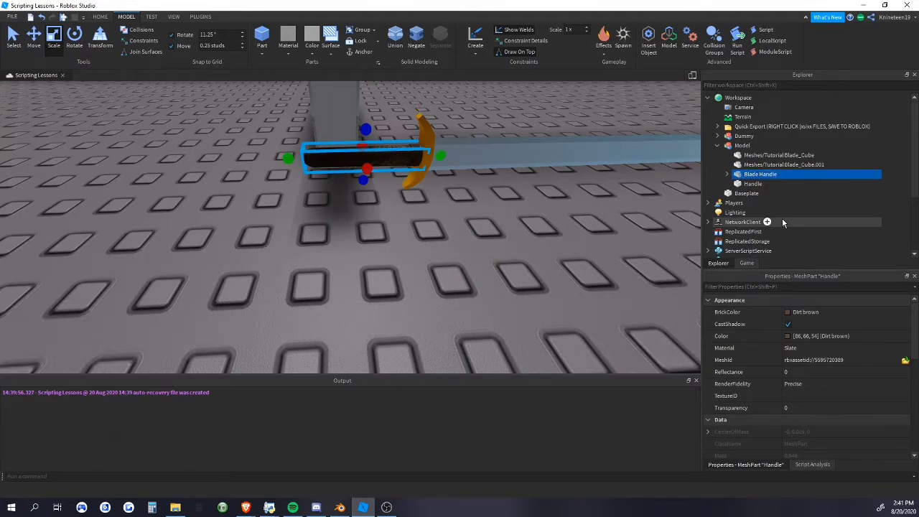
Copy Blade Handle's position, 28.531, 0.741, 0.806, to the invisible Handle part
{"action": "right_click_drag", "start_coordinate": [511, 255], "coordinate": [509, 256]}
{"action": "scroll", "coordinate": [510, 256], "scroll_direction": "down", "scroll_amount": 2}
{"action": "left_click", "coordinate": [744, 184]}
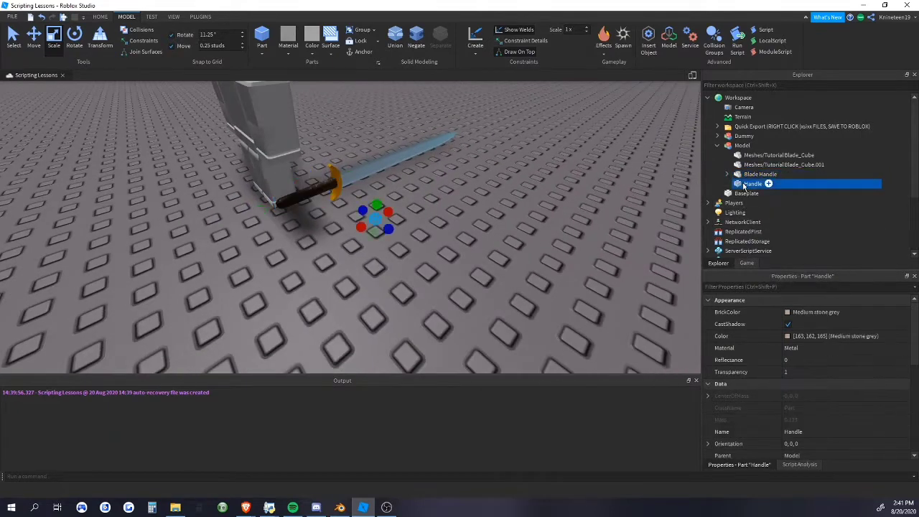
{"action": "scroll", "coordinate": [402, 196], "scroll_direction": "up", "scroll_amount": 4}
{"action": "left_click", "coordinate": [762, 175]}
{"action": "scroll", "coordinate": [803, 357], "scroll_direction": "down", "scroll_amount": 3}
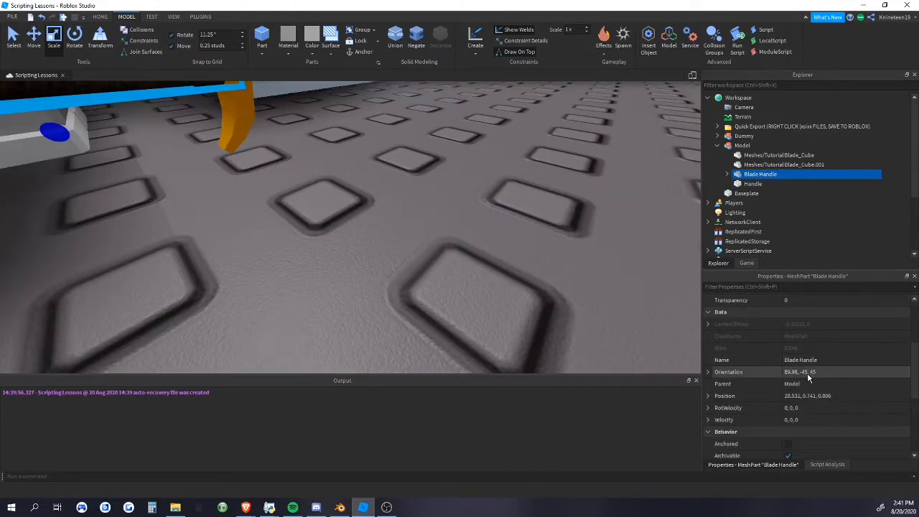
{"action": "left_click", "coordinate": [807, 395]}
{"action": "key", "text": "ctrl+c"}
{"action": "left_click", "coordinate": [748, 185]}
{"action": "left_click", "coordinate": [806, 360]}
{"action": "key", "text": "ctrl+v"}
{"action": "key", "text": "Return"}
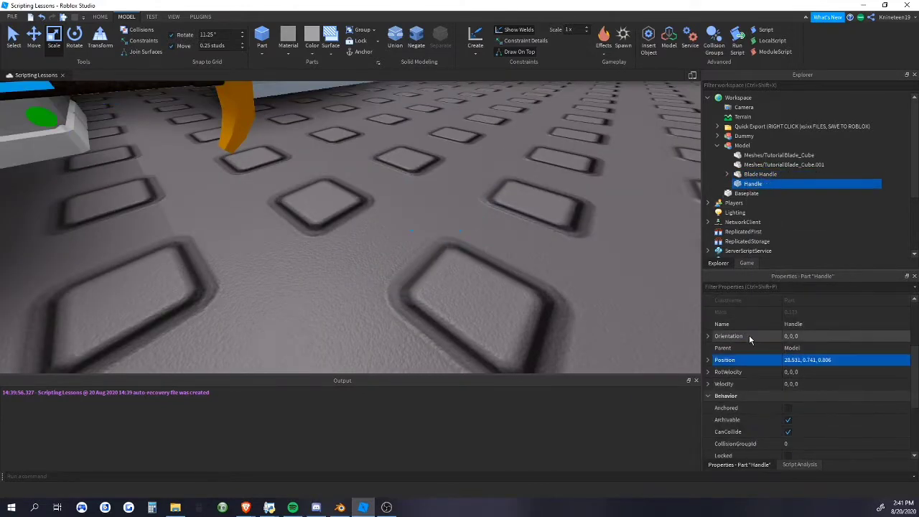
Shift the invisible Handle part along the sword's grip toward the guard with the Move tool
{"action": "left_click", "coordinate": [586, 210]}
{"action": "scroll", "coordinate": [586, 211], "scroll_direction": "down", "scroll_amount": 4}
{"action": "right_click_drag", "start_coordinate": [586, 211], "coordinate": [601, 216]}
{"action": "left_click", "coordinate": [752, 184]}
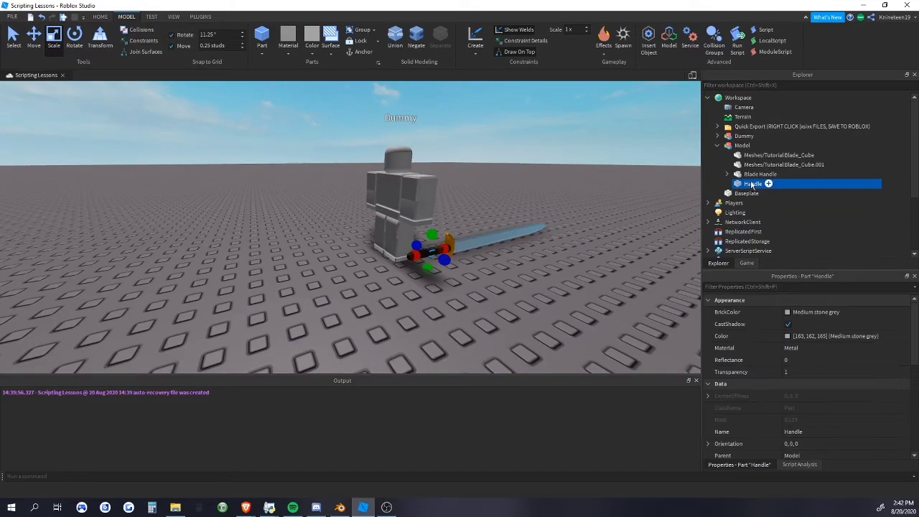
{"action": "left_click", "coordinate": [751, 175]}
{"action": "left_click", "coordinate": [751, 184]}
{"action": "key", "text": "f"}
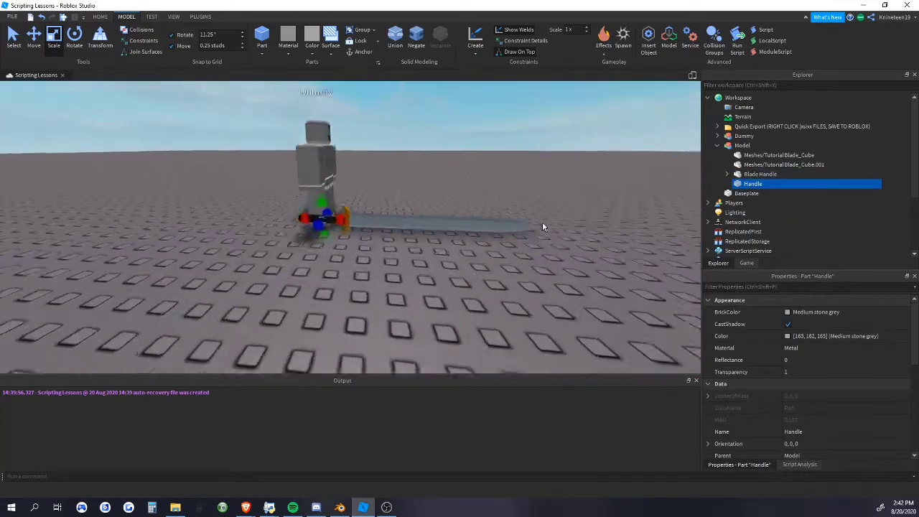
{"action": "scroll", "coordinate": [440, 219], "scroll_direction": "up", "scroll_amount": 2}
{"action": "right_click_drag", "start_coordinate": [440, 220], "coordinate": [412, 236]}
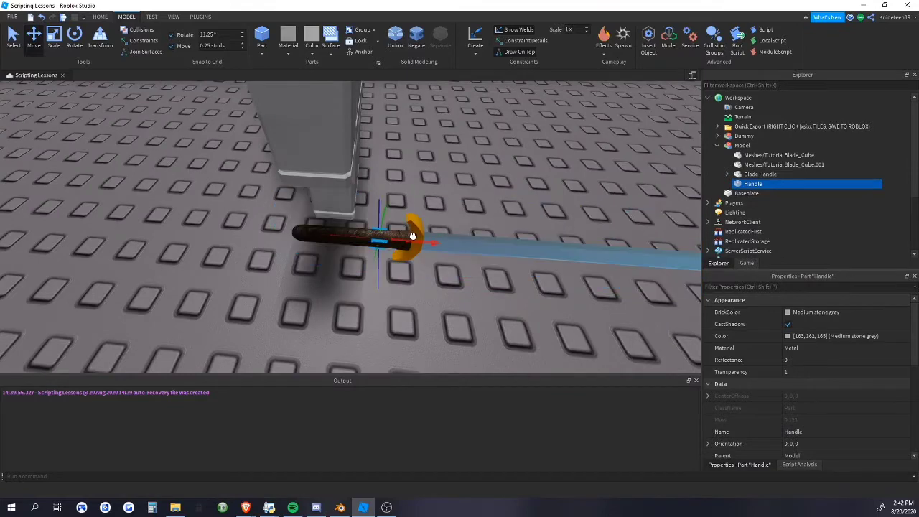
Delete the two existing welds nested under Blade Handle in the sword Model
{"action": "left_click", "coordinate": [457, 180]}
{"action": "scroll", "coordinate": [457, 180], "scroll_direction": "up", "scroll_amount": 2}
{"action": "right_click_drag", "start_coordinate": [455, 181], "coordinate": [405, 216]}
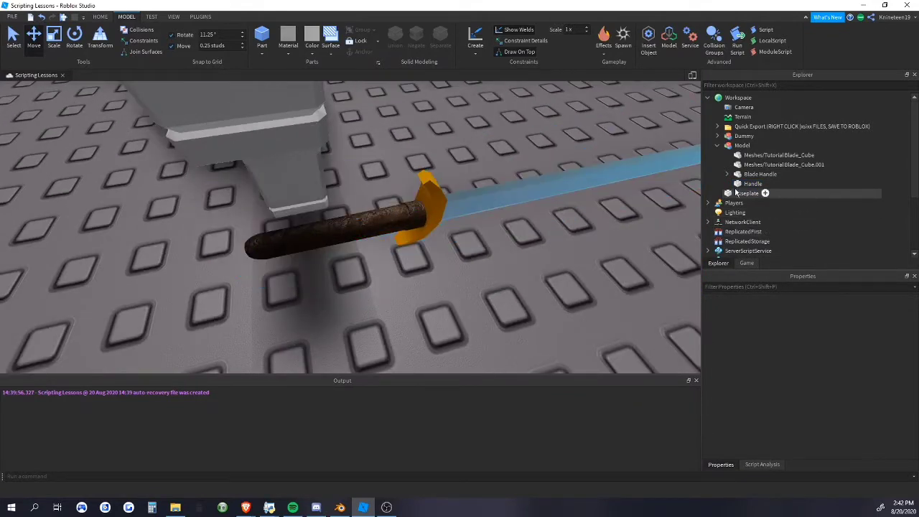
{"action": "left_click", "coordinate": [751, 184]}
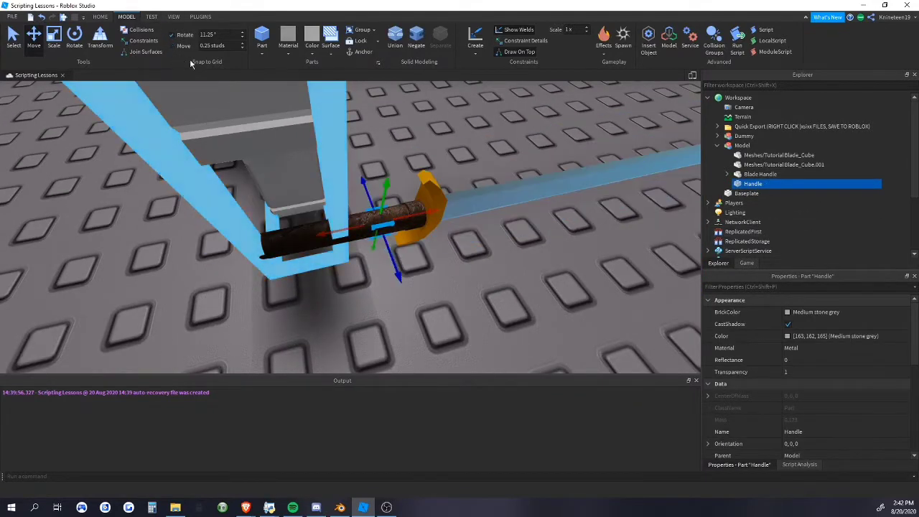
{"action": "left_click", "coordinate": [443, 154]}
{"action": "scroll", "coordinate": [443, 154], "scroll_direction": "down", "scroll_amount": 4}
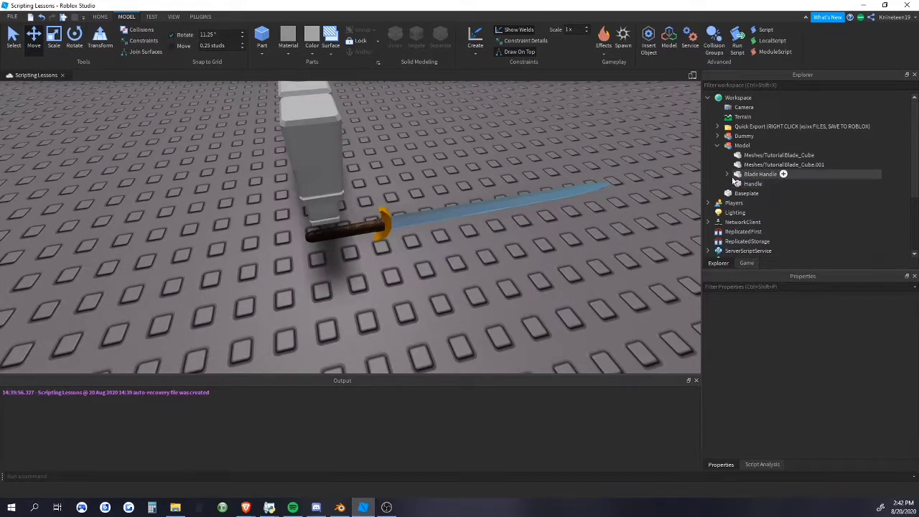
{"action": "left_click", "coordinate": [727, 174]}
{"action": "left_click", "coordinate": [759, 184]}
{"action": "left_click", "coordinate": [760, 194], "text": "shift"}
{"action": "key", "text": "Delete"}
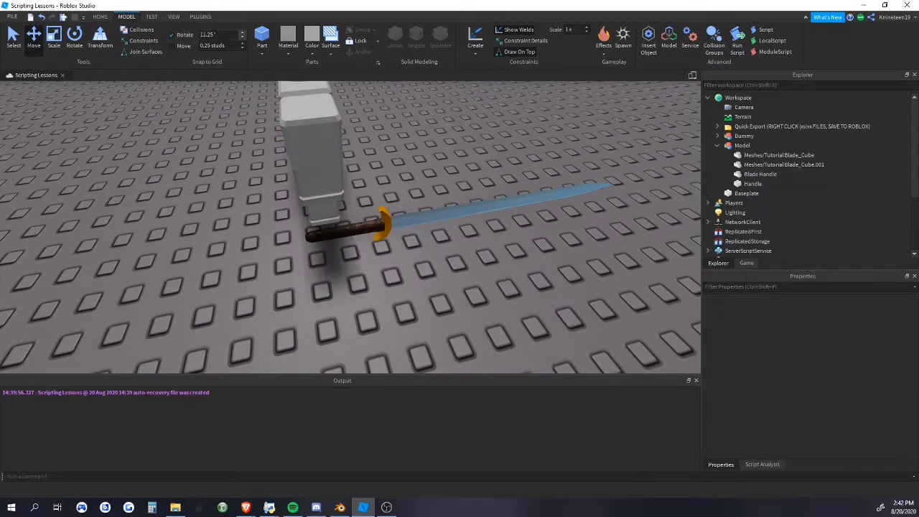
Use the Easy Weld plugin to weld the sword Model with the invisible Handle part as its base part
{"action": "left_click", "coordinate": [174, 16]}
{"action": "left_click", "coordinate": [200, 16]}
{"action": "left_click", "coordinate": [145, 43]}
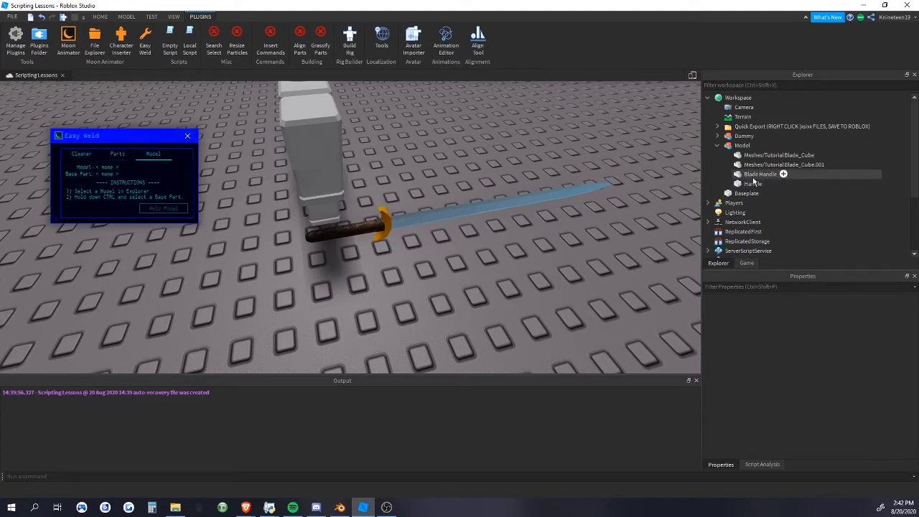
{"action": "left_click", "coordinate": [742, 145]}
{"action": "left_click", "coordinate": [753, 184], "text": "ctrl"}
{"action": "left_click", "coordinate": [163, 208]}
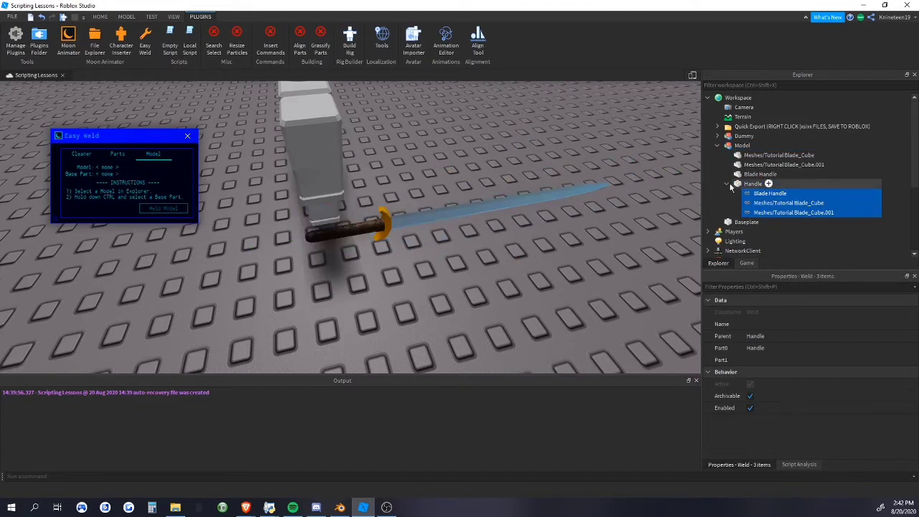
{"action": "left_click", "coordinate": [726, 184]}
Join Blade Handle to the dummy's RightHand in Easy Weld, with RightHand as the base part
{"action": "left_click", "coordinate": [562, 311]}
{"action": "left_click", "coordinate": [312, 200]}
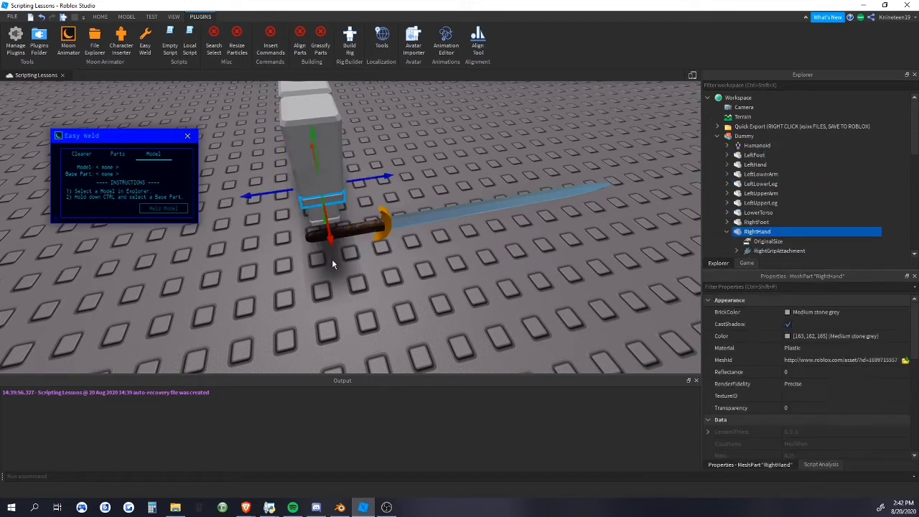
{"action": "left_click", "coordinate": [363, 226], "text": "ctrl"}
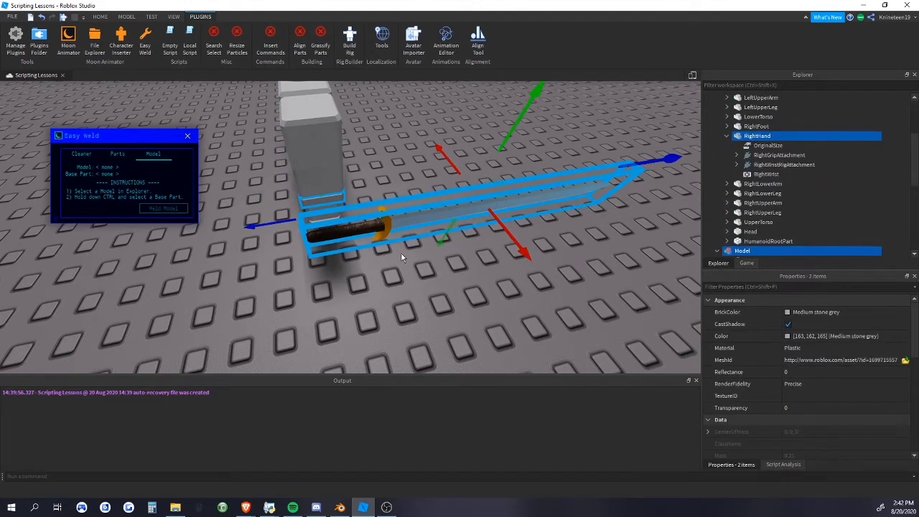
{"action": "left_click", "coordinate": [352, 196]}
{"action": "left_click", "coordinate": [338, 194]}
{"action": "left_click", "coordinate": [352, 230], "text": "ctrl"}
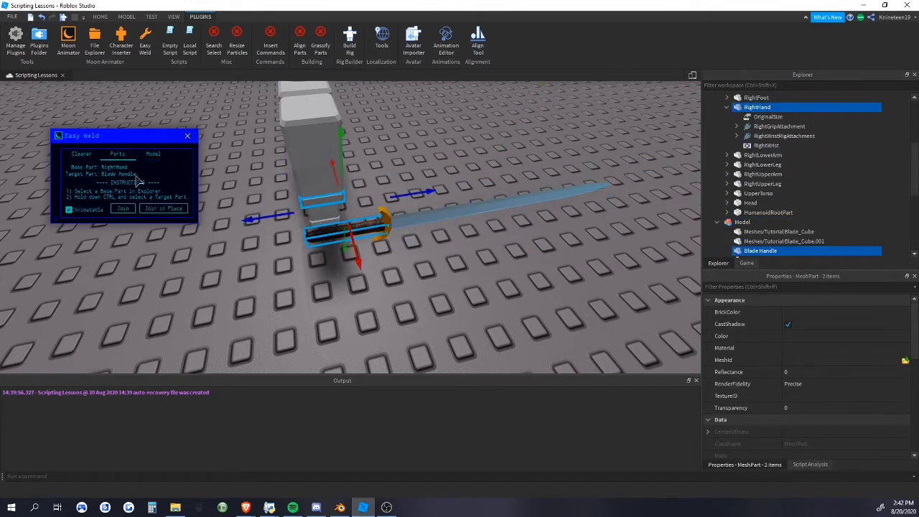
{"action": "left_click", "coordinate": [116, 208]}
{"action": "right_click_drag", "start_coordinate": [374, 246], "coordinate": [402, 223]}
{"action": "scroll", "coordinate": [768, 173], "scroll_direction": "up", "scroll_amount": 2}
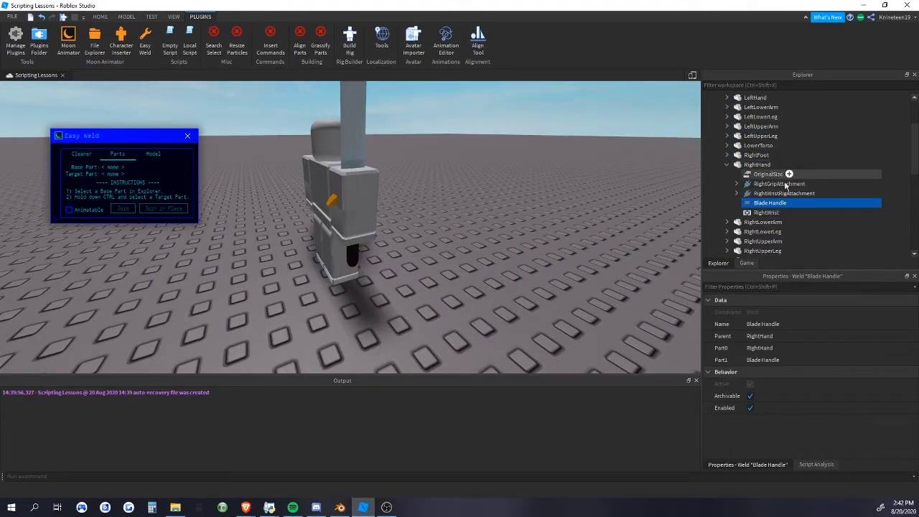
Delete the Blade Handle weld from RightHand and move the sword away from the dummy
{"action": "key", "text": "Delete"}
{"action": "left_click_drag", "start_coordinate": [353, 251], "coordinate": [462, 274]}
{"action": "left_click", "coordinate": [545, 278]}
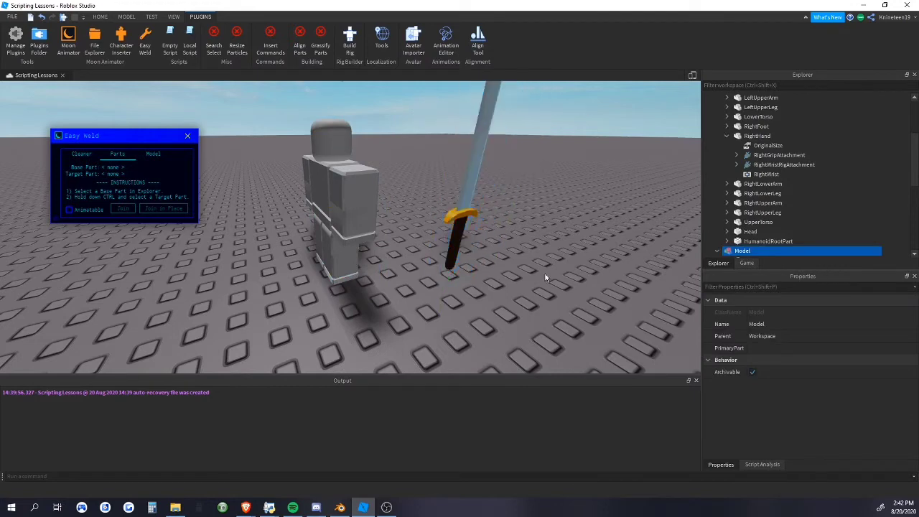
Rotate the invisible Handle part to orientation 0, 180, 0 with the Rotate tool
{"action": "left_click", "coordinate": [460, 232]}
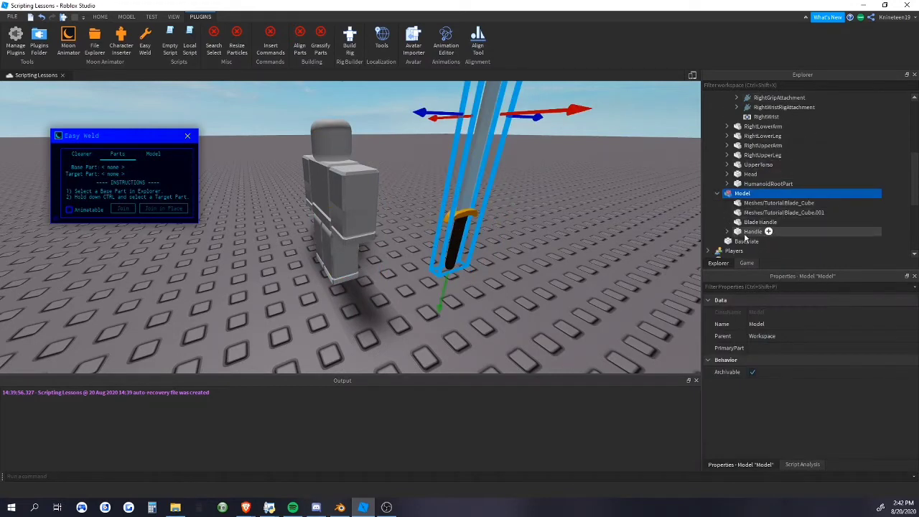
{"action": "left_click", "coordinate": [754, 231]}
{"action": "key", "text": "f"}
{"action": "left_click", "coordinate": [126, 16]}
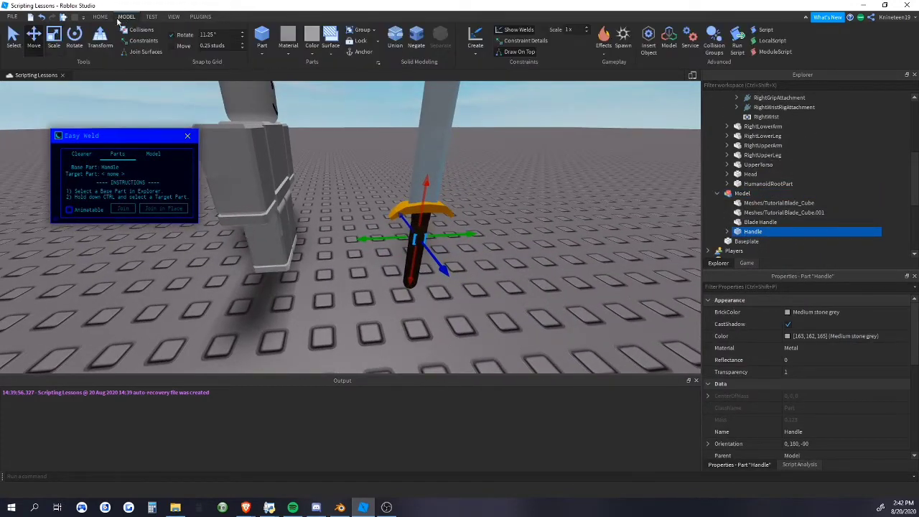
{"action": "left_click", "coordinate": [74, 39]}
{"action": "right_click_drag", "start_coordinate": [256, 191], "coordinate": [303, 181]}
{"action": "right_click_drag", "start_coordinate": [452, 281], "coordinate": [450, 203]}
{"action": "scroll", "coordinate": [451, 203], "scroll_direction": "up", "scroll_amount": 4}
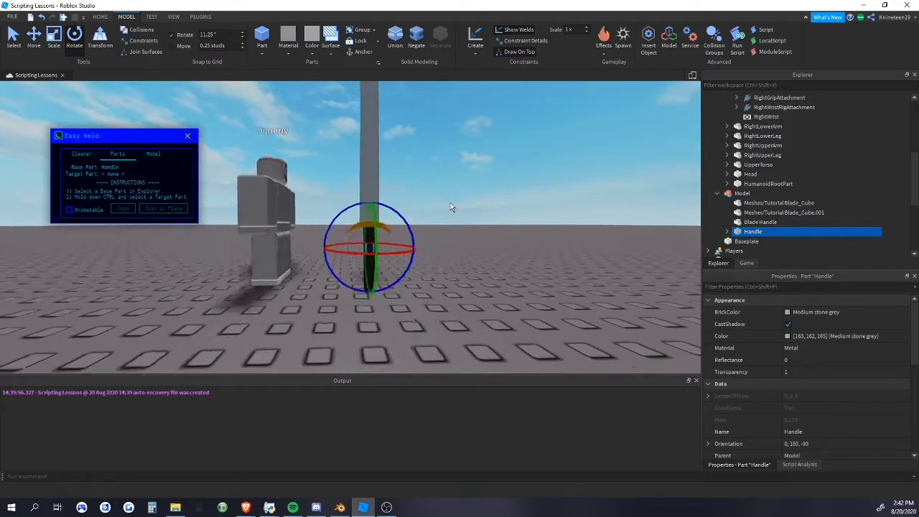
{"action": "left_click_drag", "start_coordinate": [423, 230], "coordinate": [422, 223]}
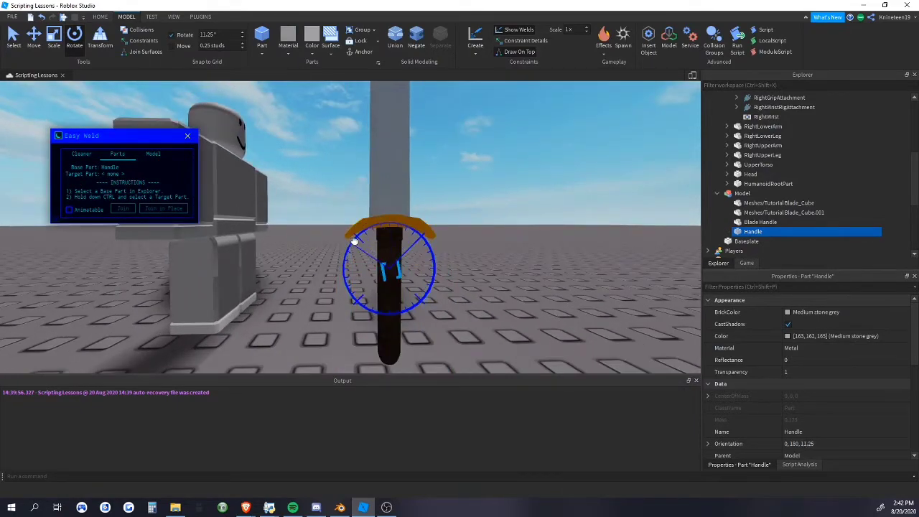
{"action": "left_click_drag", "start_coordinate": [354, 241], "coordinate": [359, 236]}
Weld the sword Model again in Easy Weld, using the rotated Handle as the base part
{"action": "scroll", "coordinate": [474, 233], "scroll_direction": "down", "scroll_amount": 4}
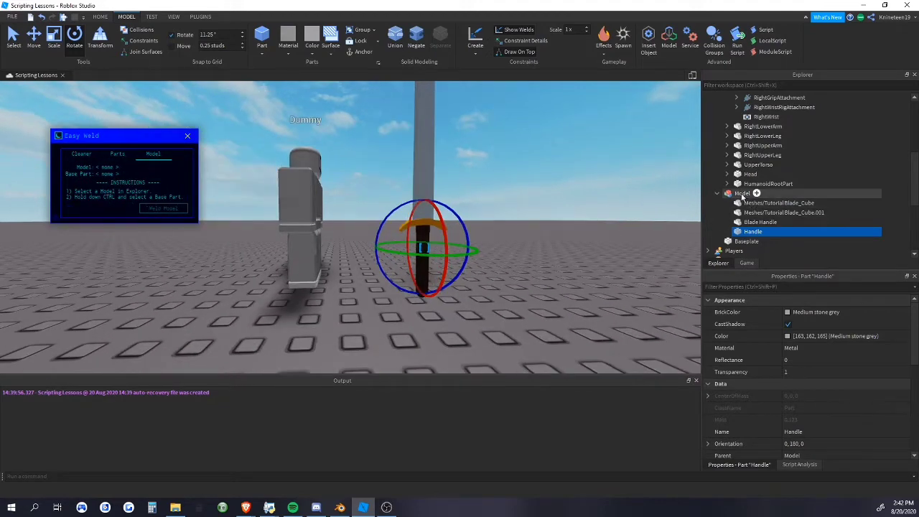
{"action": "left_click", "coordinate": [740, 195], "text": "ctrl"}
{"action": "left_click", "coordinate": [165, 209]}
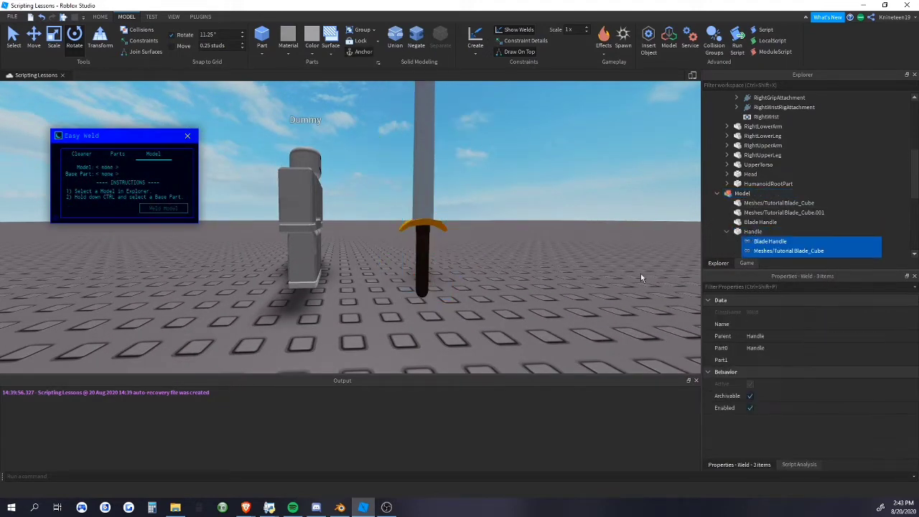
{"action": "left_click", "coordinate": [556, 252]}
{"action": "right_click_drag", "start_coordinate": [556, 252], "coordinate": [485, 244]}
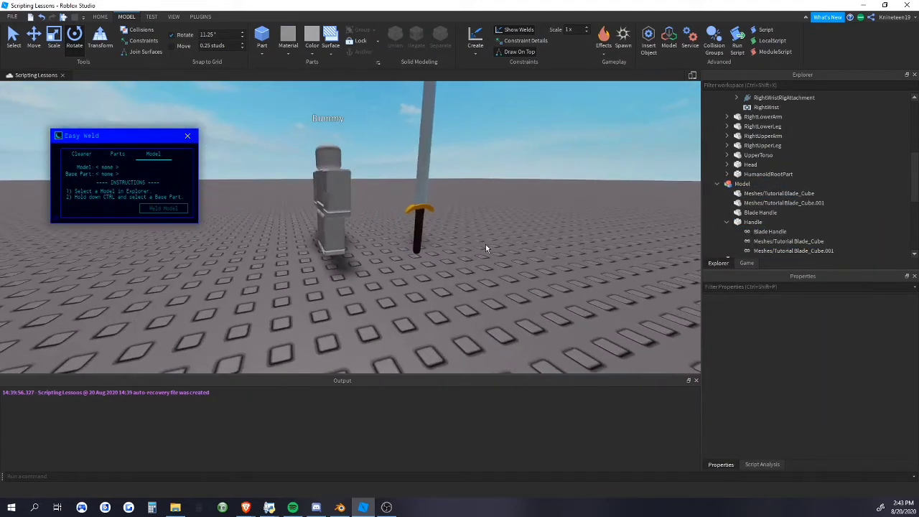
Join the invisible Handle part to the dummy's RightHand, with RightHand as the base part
{"action": "left_click", "coordinate": [333, 208]}
{"action": "scroll", "coordinate": [751, 185], "scroll_direction": "down", "scroll_amount": 1}
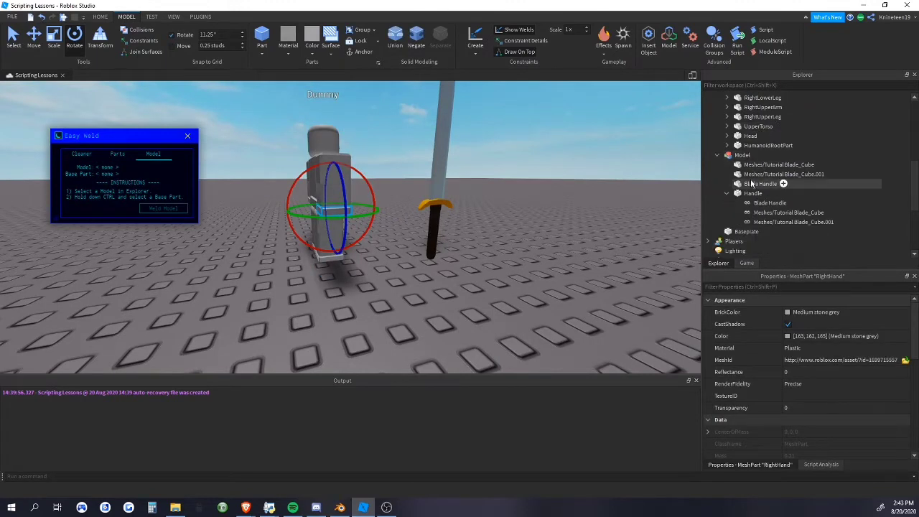
{"action": "left_click", "coordinate": [749, 194], "text": "ctrl"}
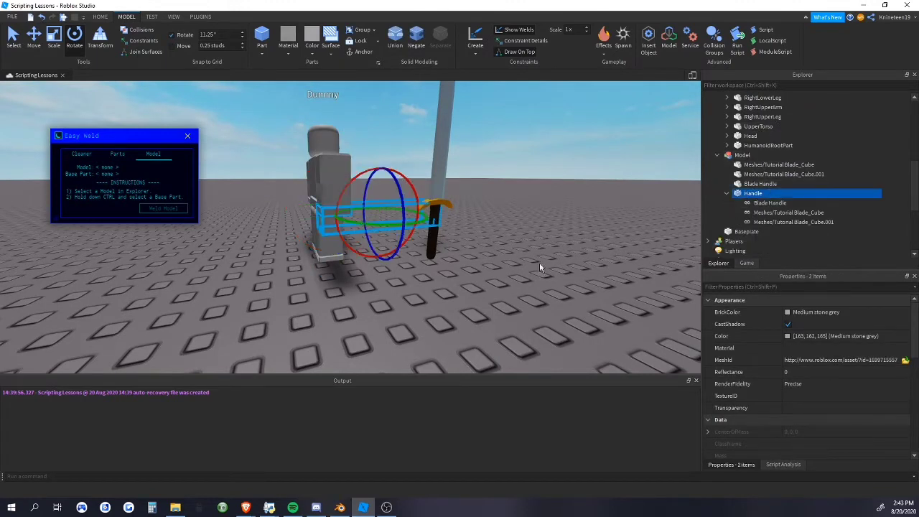
{"action": "left_click", "coordinate": [117, 155]}
{"action": "left_click", "coordinate": [123, 209]}
{"action": "right_click_drag", "start_coordinate": [404, 256], "coordinate": [404, 248]}
Delete the weld between RightHand and Handle and pull the sword away from the dummy
{"action": "key", "text": "Delete"}
{"action": "scroll", "coordinate": [441, 252], "scroll_direction": "down", "scroll_amount": 5}
{"action": "left_click_drag", "start_coordinate": [319, 243], "coordinate": [388, 256]}
{"action": "left_click", "coordinate": [481, 271]}
{"action": "right_click_drag", "start_coordinate": [481, 271], "coordinate": [481, 271]}
{"action": "scroll", "coordinate": [481, 271], "scroll_direction": "up", "scroll_amount": 3}
{"action": "scroll", "coordinate": [730, 223], "scroll_direction": "down", "scroll_amount": 2}
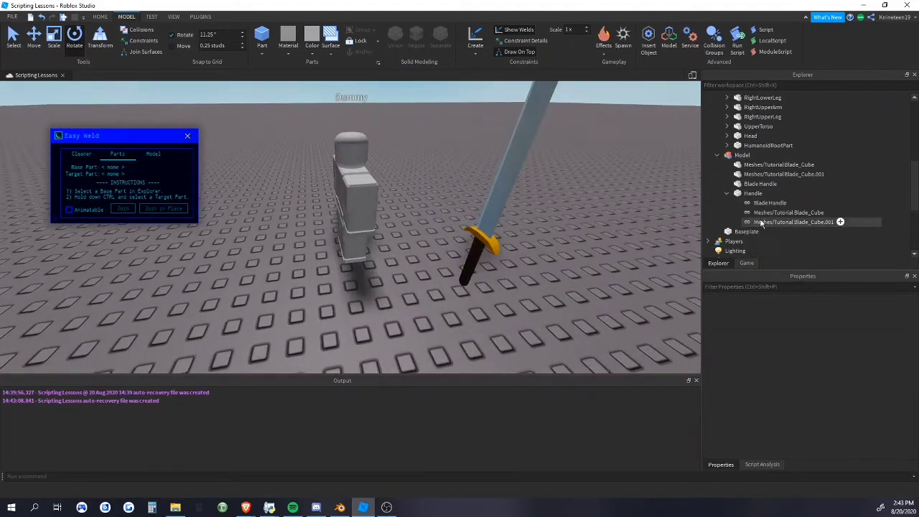
Reweld the sword Model with the reoriented invisible Handle part as its base part
{"action": "left_click", "coordinate": [753, 193]}
{"action": "key", "text": "f"}
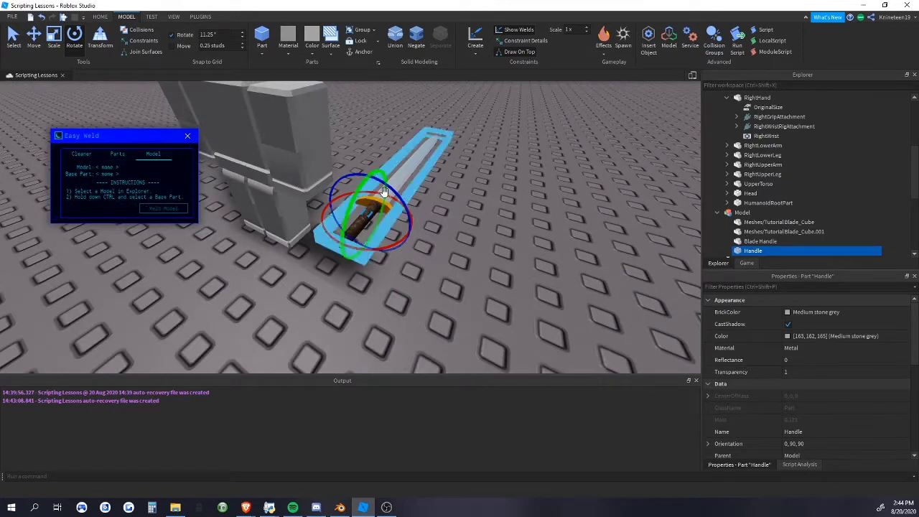
{"action": "left_click", "coordinate": [400, 173], "text": "alt"}
{"action": "left_click", "coordinate": [381, 213]}
{"action": "left_click", "coordinate": [384, 203]}
{"action": "scroll", "coordinate": [783, 231], "scroll_direction": "down", "scroll_amount": 1}
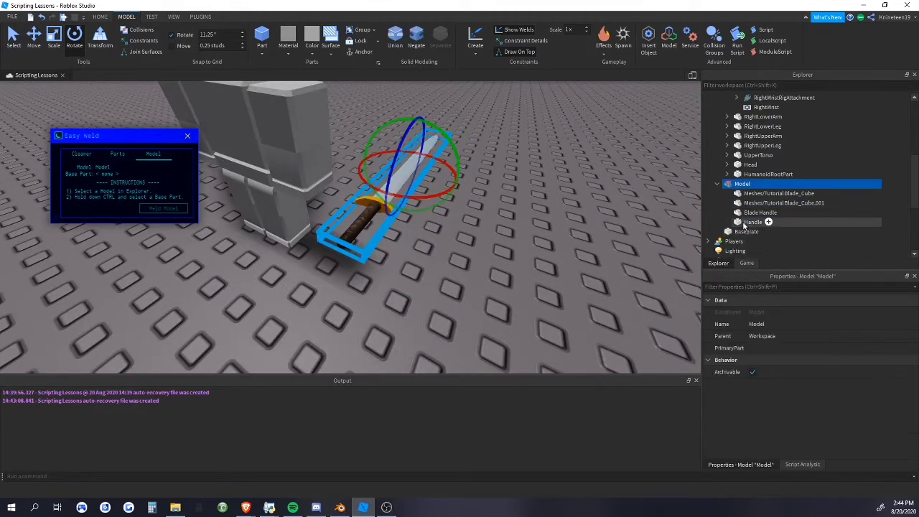
{"action": "left_click", "coordinate": [753, 222], "text": "ctrl"}
{"action": "left_click", "coordinate": [164, 209]}
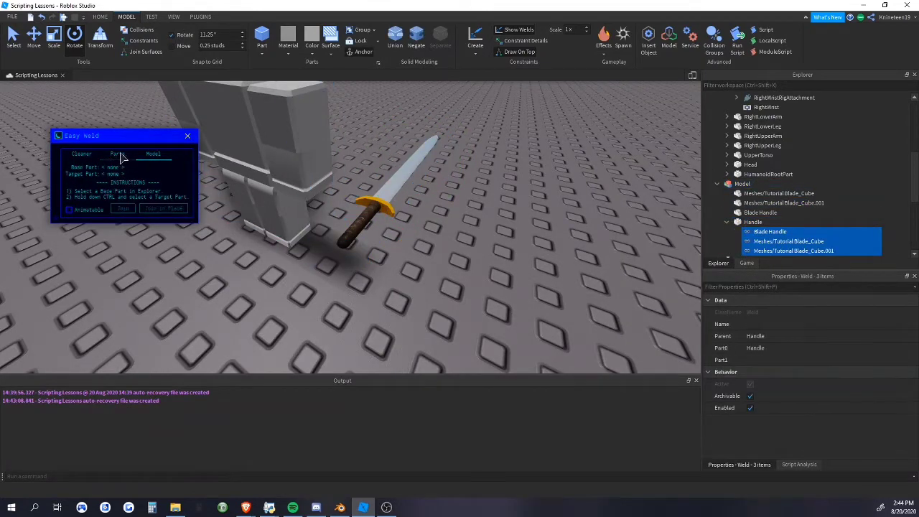
Join the Handle part to the dummy's RightHand in Easy Weld so the sword sits in the hand
{"action": "left_click", "coordinate": [120, 158]}
{"action": "left_click", "coordinate": [314, 191], "text": "alt"}
{"action": "left_click", "coordinate": [302, 230]}
{"action": "left_click", "coordinate": [321, 209]}
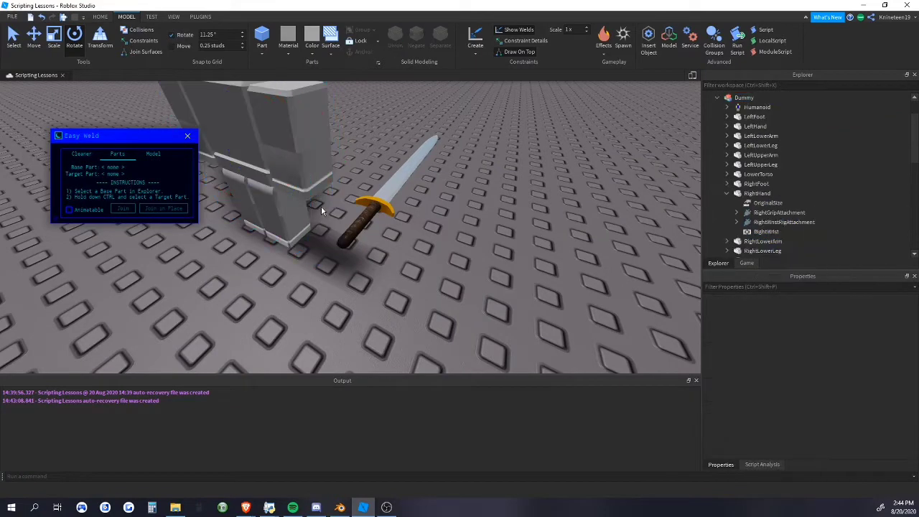
{"action": "left_click", "coordinate": [757, 193]}
{"action": "scroll", "coordinate": [761, 201], "scroll_direction": "down", "scroll_amount": 5}
{"action": "left_click", "coordinate": [753, 202], "text": "ctrl"}
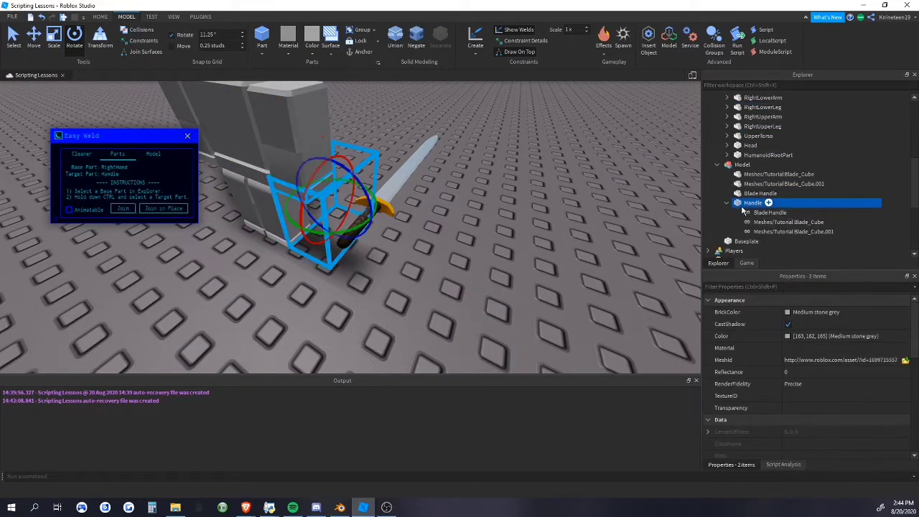
{"action": "left_click", "coordinate": [128, 213]}
{"action": "left_click", "coordinate": [447, 266]}
{"action": "right_click_drag", "start_coordinate": [448, 266], "coordinate": [448, 267]}
{"action": "right_click_drag", "start_coordinate": [465, 228], "coordinate": [466, 229]}
{"action": "scroll", "coordinate": [466, 229], "scroll_direction": "down", "scroll_amount": 5}
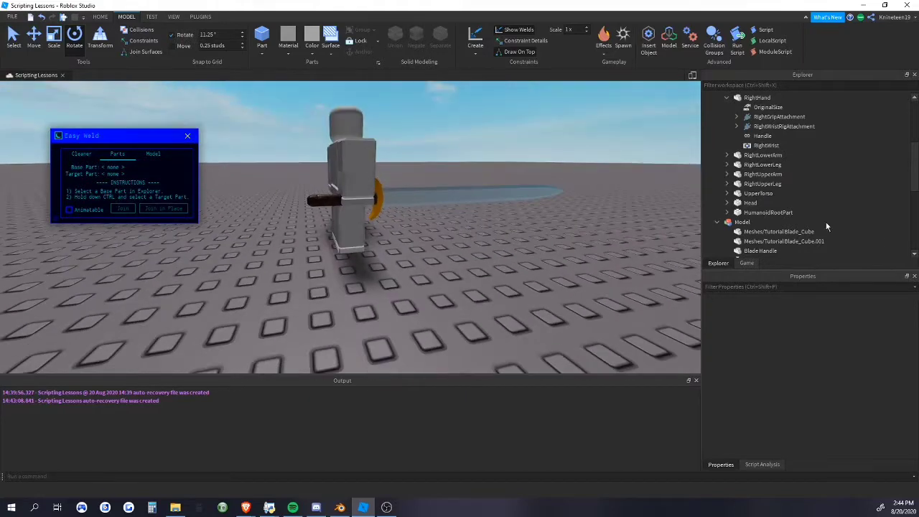
Shift the invisible Handle part vertically relative to the sword's grip with the Move tool
{"action": "left_click", "coordinate": [791, 224]}
{"action": "scroll", "coordinate": [791, 229], "scroll_direction": "down", "scroll_amount": 2}
{"action": "left_click", "coordinate": [754, 205]}
{"action": "right_click_drag", "start_coordinate": [464, 173], "coordinate": [464, 172]}
{"action": "left_click", "coordinate": [36, 43]}
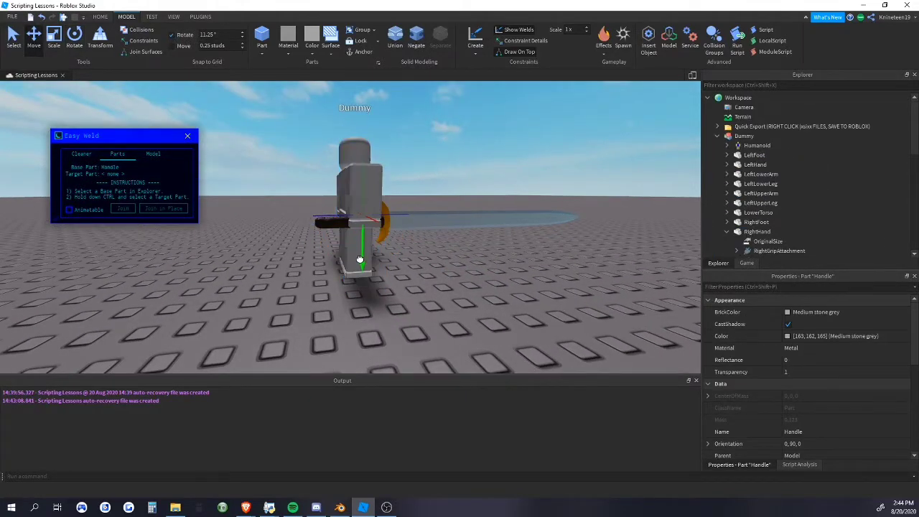
{"action": "left_click", "coordinate": [423, 262]}
{"action": "scroll", "coordinate": [424, 263], "scroll_direction": "up", "scroll_amount": 4}
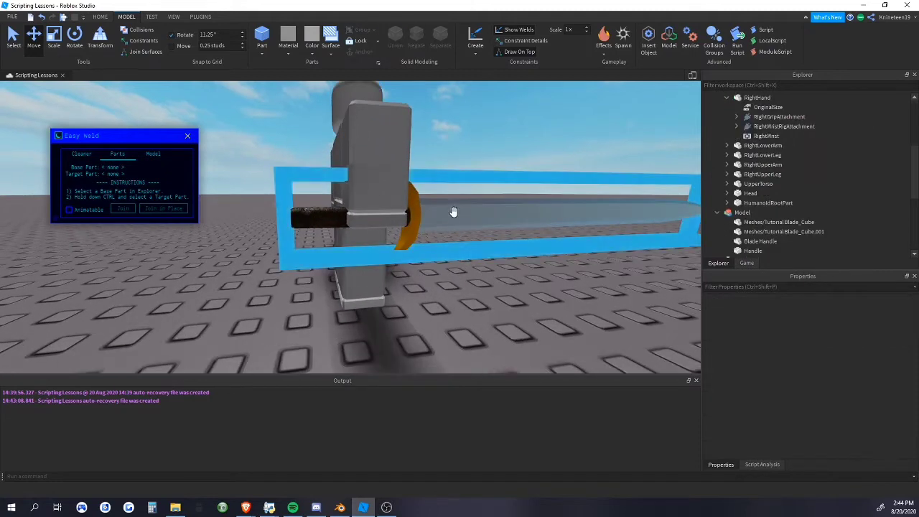
Weld the sword Model to the shifted Handle part as its base part
{"action": "left_click", "coordinate": [453, 214]}
{"action": "scroll", "coordinate": [853, 220], "scroll_direction": "down", "scroll_amount": 1}
{"action": "left_click", "coordinate": [754, 222], "text": "ctrl"}
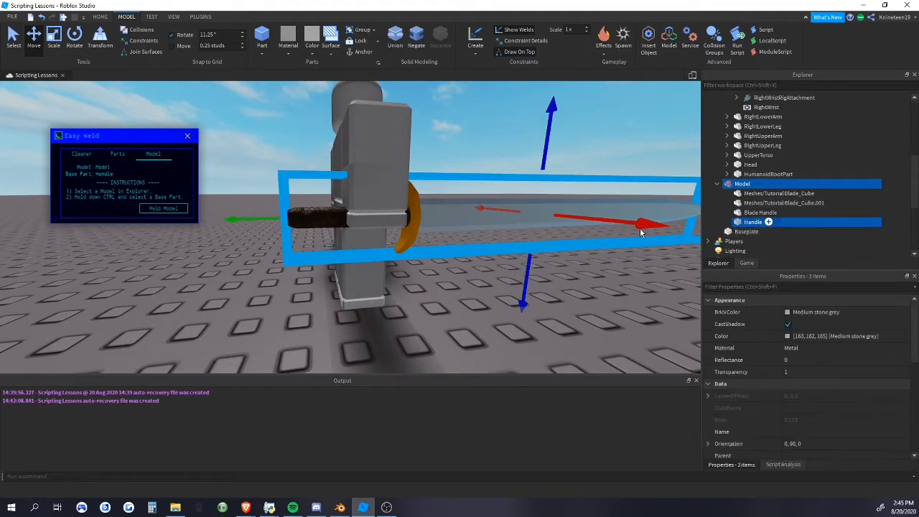
{"action": "left_click", "coordinate": [164, 208]}
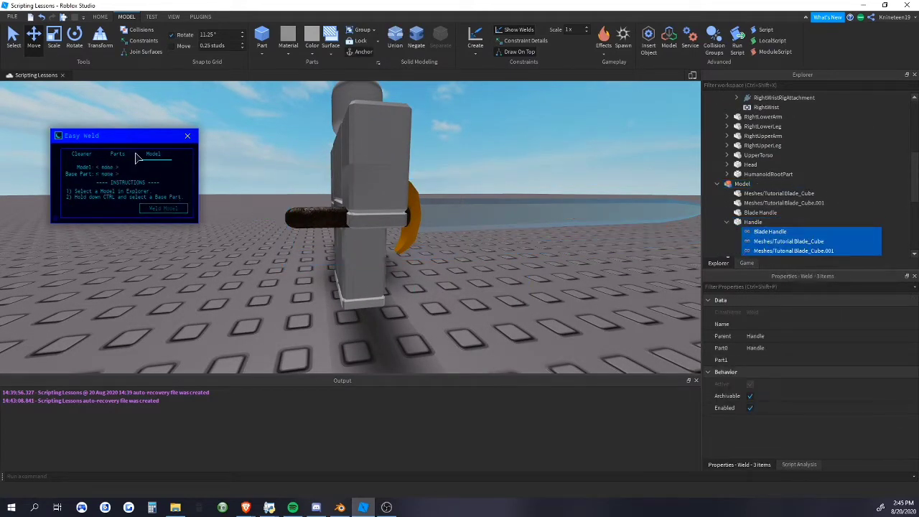
Join the shifted Handle part to the dummy's RightHand as the base part
{"action": "left_click", "coordinate": [376, 224], "text": "alt"}
{"action": "left_click", "coordinate": [750, 252], "text": "ctrl"}
{"action": "left_click", "coordinate": [130, 209]}
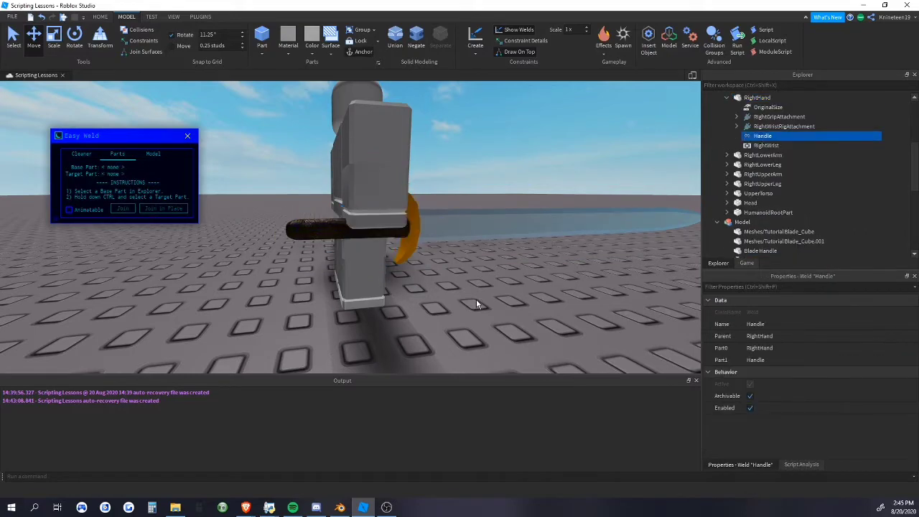
Examine from several angles how the sword sits in the dummy's right hand
{"action": "left_click", "coordinate": [483, 306]}
{"action": "key", "text": "w"}
{"action": "right_click_drag", "start_coordinate": [486, 306], "coordinate": [484, 304]}
{"action": "key", "text": "s"}
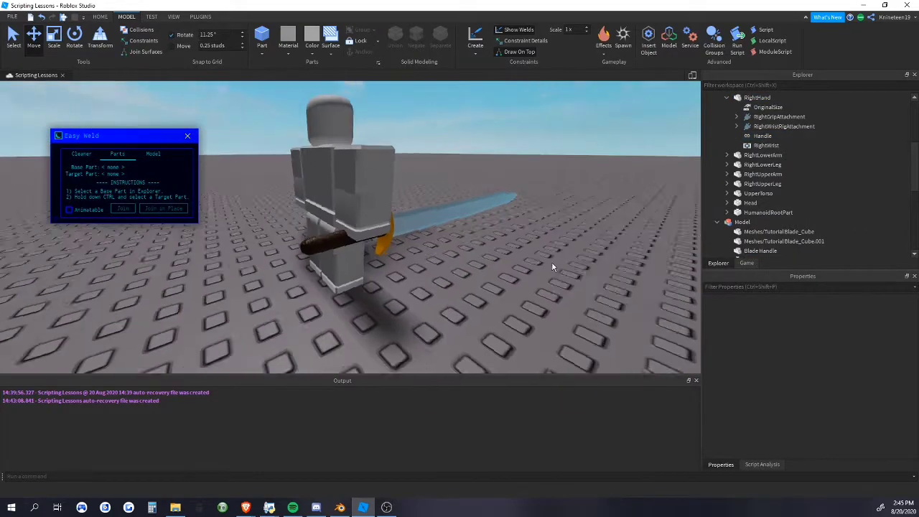
{"action": "key", "text": "d"}
{"action": "right_click_drag", "start_coordinate": [551, 263], "coordinate": [555, 264]}
{"action": "key", "text": "a"}
{"action": "right_click_drag", "start_coordinate": [408, 178], "coordinate": [487, 182]}
{"action": "key", "text": "d"}
{"action": "key", "text": "s"}
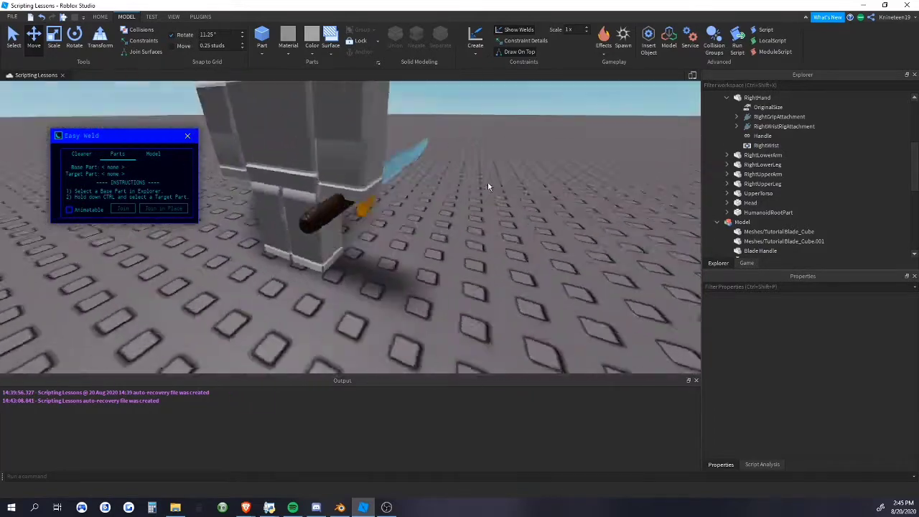
{"action": "left_click", "coordinate": [451, 213]}
{"action": "key", "text": "a"}
{"action": "right_click_drag", "start_coordinate": [450, 214], "coordinate": [431, 194]}
{"action": "left_click", "coordinate": [194, 17]}
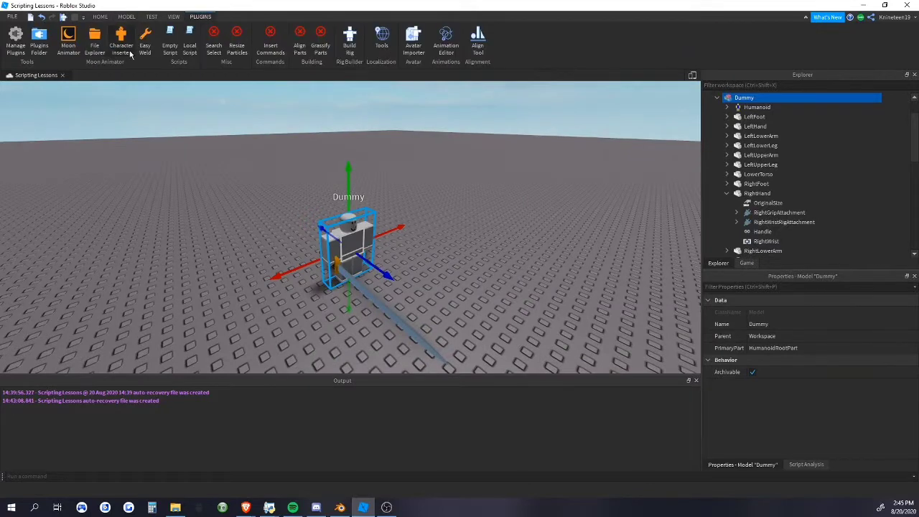
{"action": "left_click", "coordinate": [66, 40]}
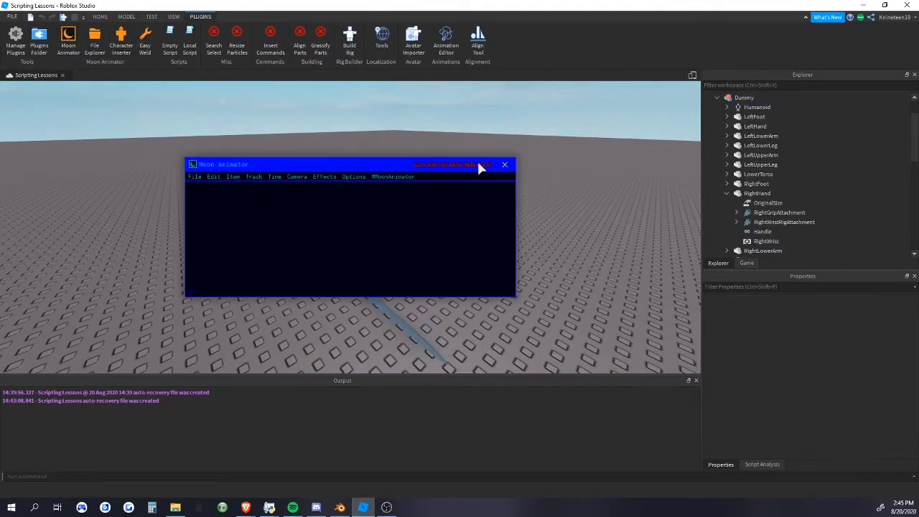
{"action": "left_click", "coordinate": [503, 166]}
{"action": "left_click", "coordinate": [69, 38]}
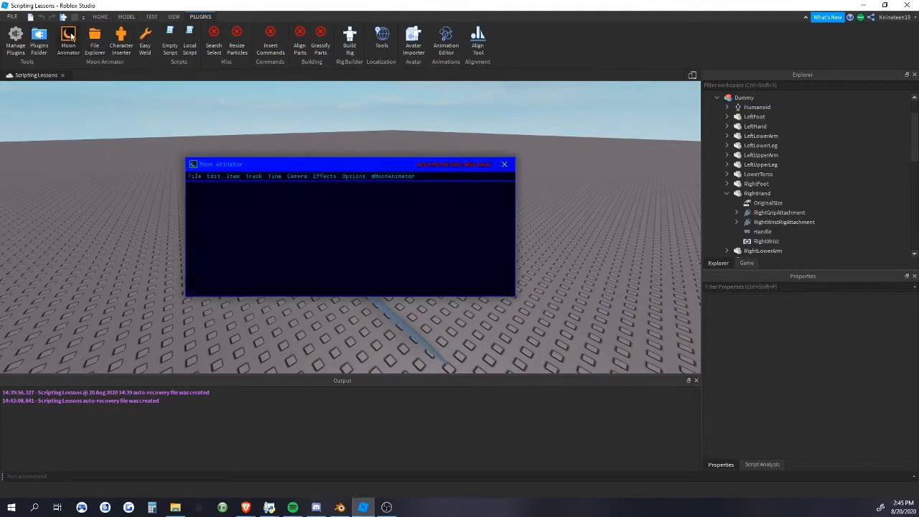
{"action": "left_click", "coordinate": [504, 165]}
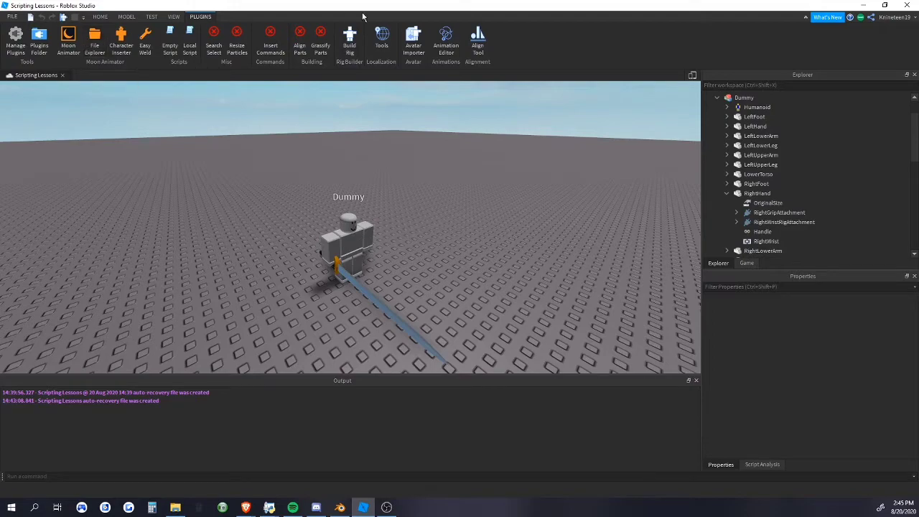
Open the Animation Editor, close the Output panel, and adjust the editor's height above the viewport
{"action": "mouse_move", "coordinate": [334, 154]}
{"action": "right_mouse_down"}
{"action": "mouse_move", "coordinate": [375, 181]}
{"action": "mouse_move", "coordinate": [335, 155]}
{"action": "right_mouse_up"}
{"action": "scroll", "coordinate": [335, 154], "scroll_direction": "up", "scroll_amount": 3}
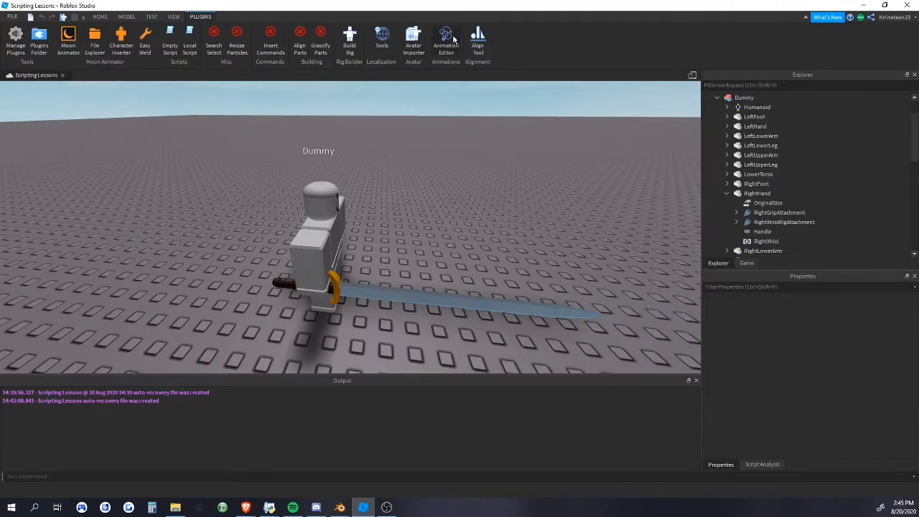
{"action": "scroll", "coordinate": [374, 180], "scroll_direction": "down", "scroll_amount": 5}
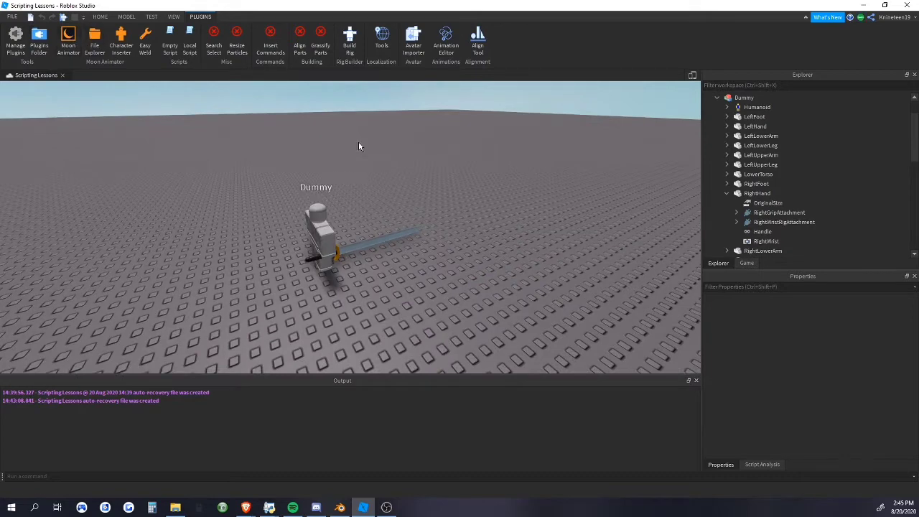
{"action": "right_click_drag", "start_coordinate": [359, 142], "coordinate": [333, 141]}
{"action": "left_click", "coordinate": [454, 45]}
{"action": "left_click", "coordinate": [696, 380]}
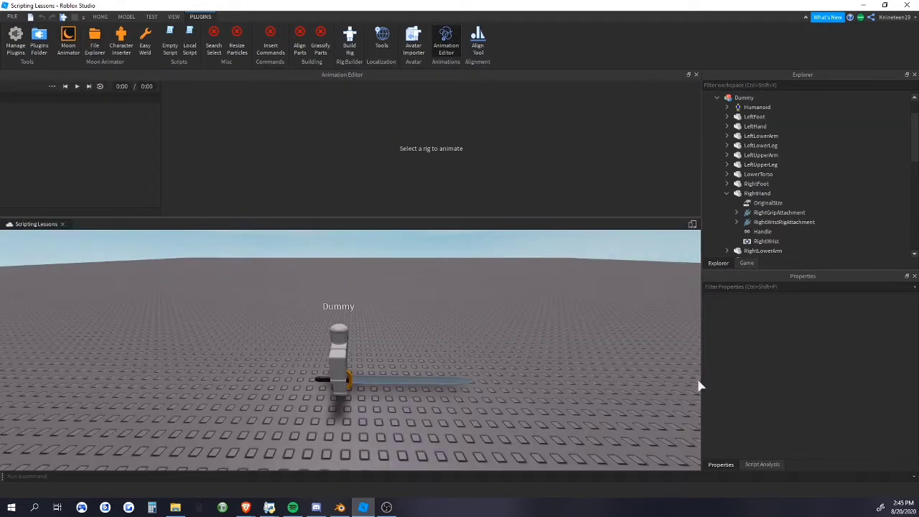
{"action": "left_click_drag", "start_coordinate": [404, 218], "coordinate": [402, 204]}
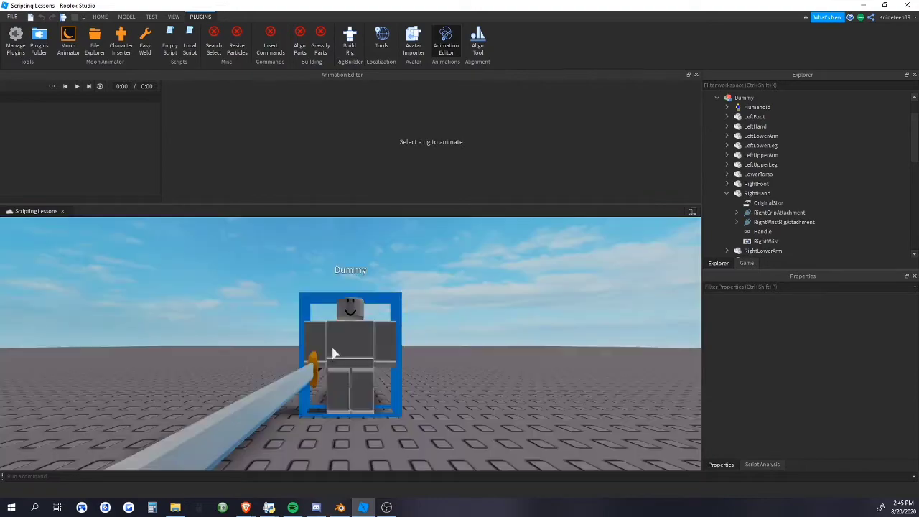
Load the Dummy rig into the Animation Editor and create a new animation for it
{"action": "left_click", "coordinate": [332, 353]}
{"action": "right_click_drag", "start_coordinate": [333, 353], "coordinate": [461, 321]}
{"action": "left_click", "coordinate": [354, 172]}
{"action": "right_click_drag", "start_coordinate": [408, 287], "coordinate": [408, 287]}
Rotate the dummy's right upper arm at frame 0:00 and set the rotation snap increment to 5.125°
{"action": "left_click", "coordinate": [343, 307]}
{"action": "right_click_drag", "start_coordinate": [342, 303], "coordinate": [342, 302]}
{"action": "left_click_drag", "start_coordinate": [301, 262], "coordinate": [345, 274]}
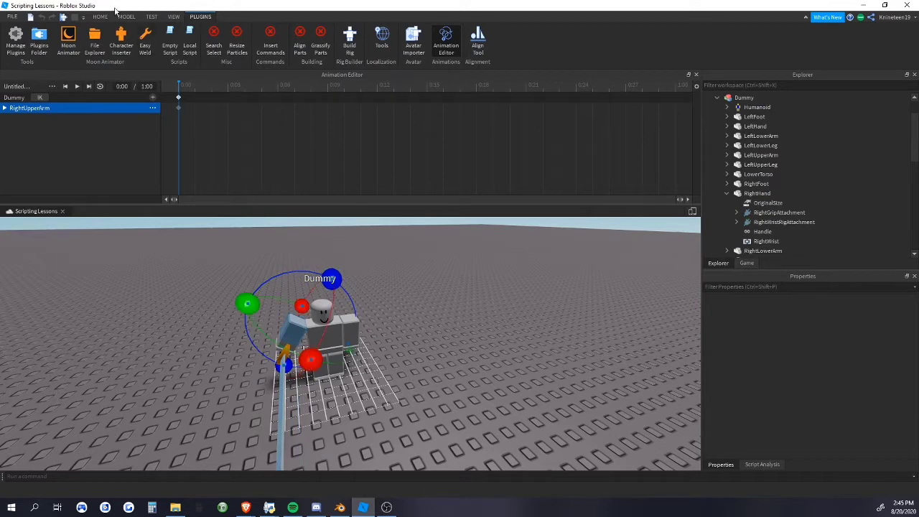
{"action": "left_click", "coordinate": [127, 16]}
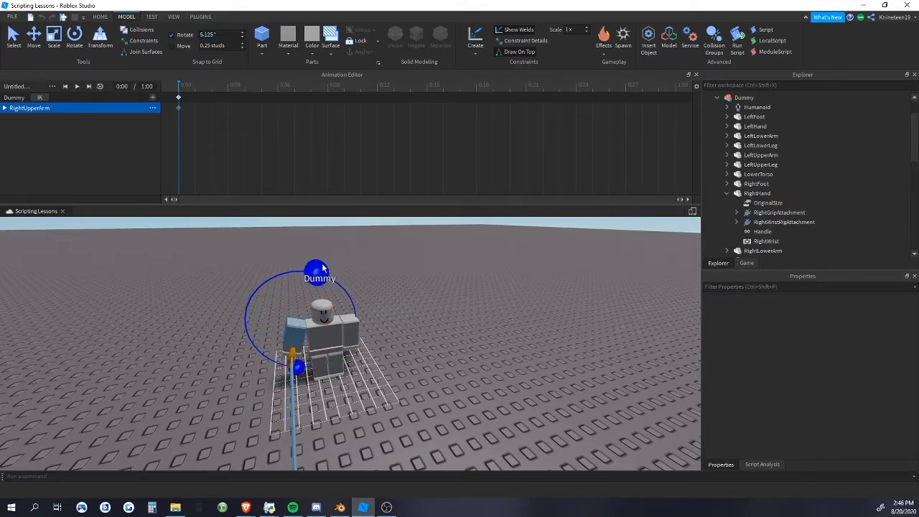
Rotate the dummy's right lower arm to add its keyframe at 0:00
{"action": "right_click_drag", "start_coordinate": [381, 253], "coordinate": [466, 295]}
{"action": "key", "text": "a"}
{"action": "left_click_drag", "start_coordinate": [491, 318], "coordinate": [475, 335]}
{"action": "left_click", "coordinate": [392, 320]}
{"action": "left_click", "coordinate": [522, 325]}
{"action": "right_click_drag", "start_coordinate": [523, 325], "coordinate": [524, 325]}
Raise the dummy's right upper arm and swing it inward so the sword points up across the body
{"action": "left_click", "coordinate": [415, 320]}
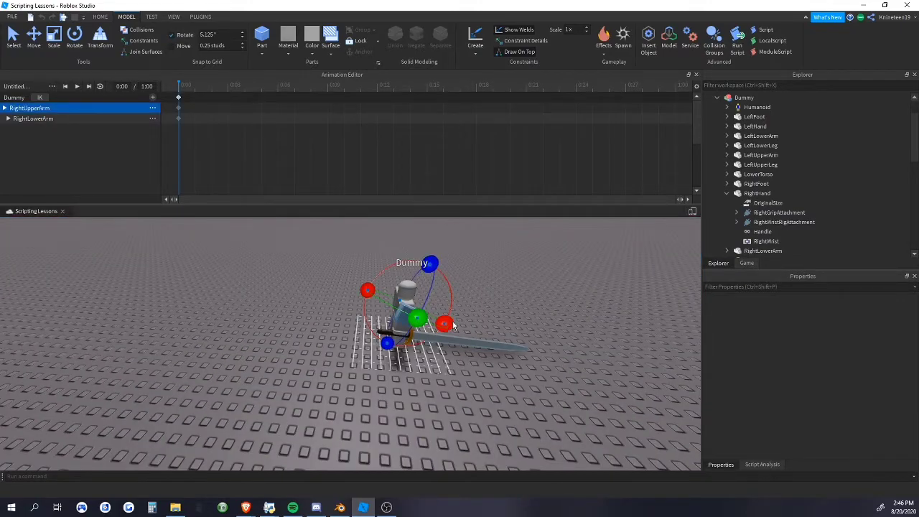
{"action": "left_click_drag", "start_coordinate": [446, 325], "coordinate": [449, 284]}
{"action": "right_click_drag", "start_coordinate": [478, 304], "coordinate": [478, 303]}
{"action": "scroll", "coordinate": [341, 380], "scroll_direction": "up", "scroll_amount": 5}
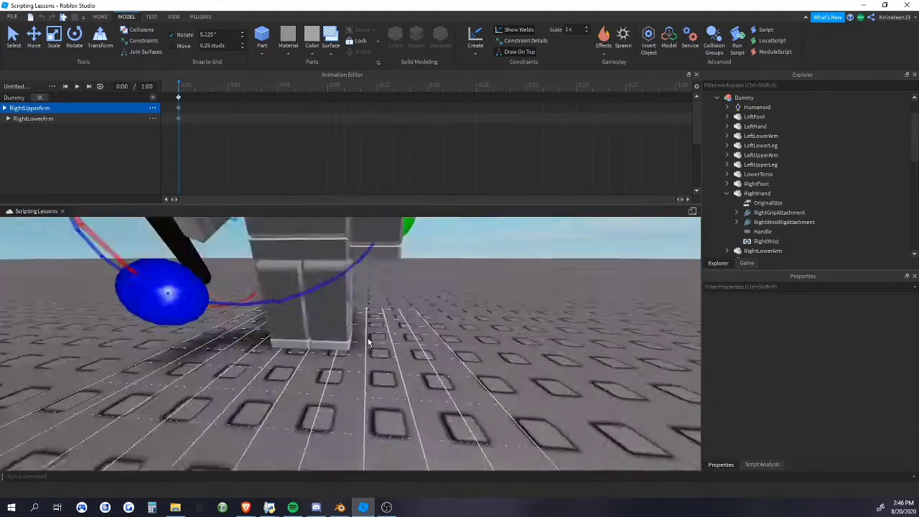
{"action": "right_click_drag", "start_coordinate": [369, 343], "coordinate": [369, 342]}
{"action": "scroll", "coordinate": [369, 343], "scroll_direction": "down", "scroll_amount": 5}
{"action": "left_click_drag", "start_coordinate": [430, 320], "coordinate": [430, 324]}
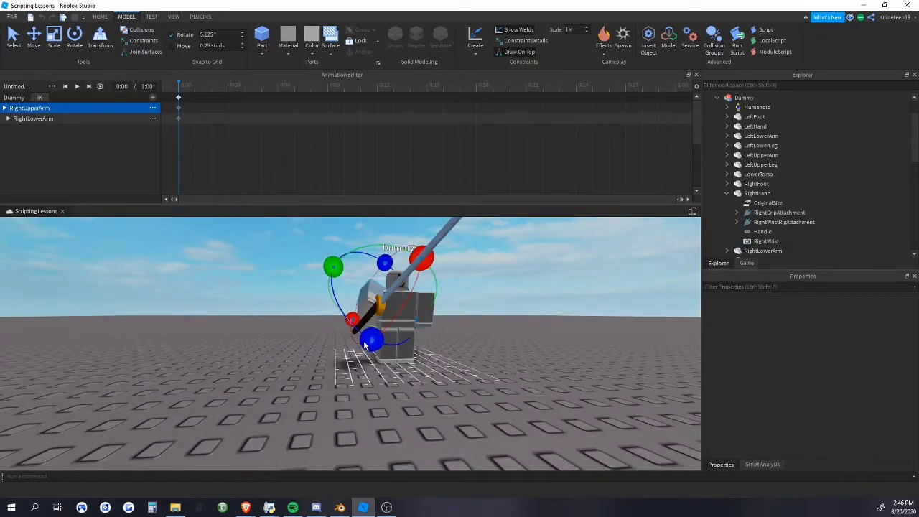
{"action": "left_click_drag", "start_coordinate": [366, 343], "coordinate": [393, 349]}
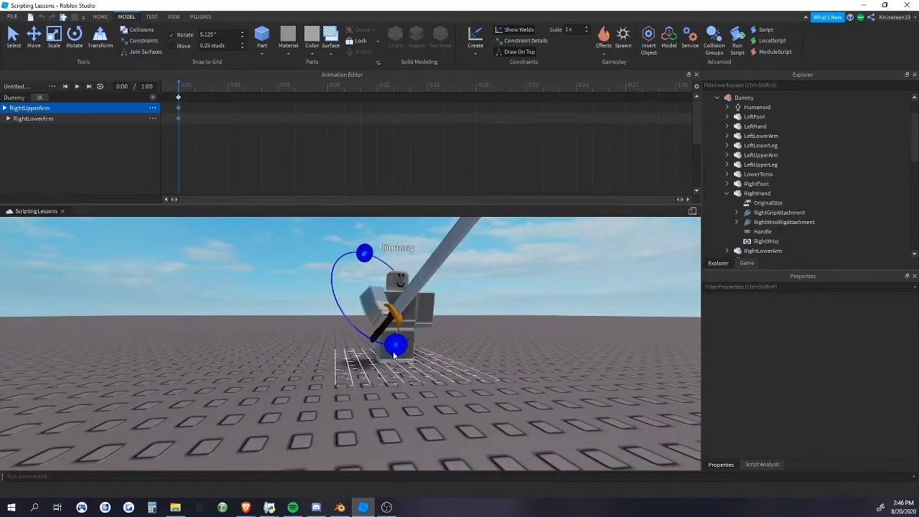
{"action": "left_click", "coordinate": [511, 368]}
Examine the dummy's raised right arm and sword pose from several angles
{"action": "right_click_drag", "start_coordinate": [512, 368], "coordinate": [511, 368]}
{"action": "scroll", "coordinate": [512, 368], "scroll_direction": "up", "scroll_amount": 4}
{"action": "left_click", "coordinate": [323, 320]}
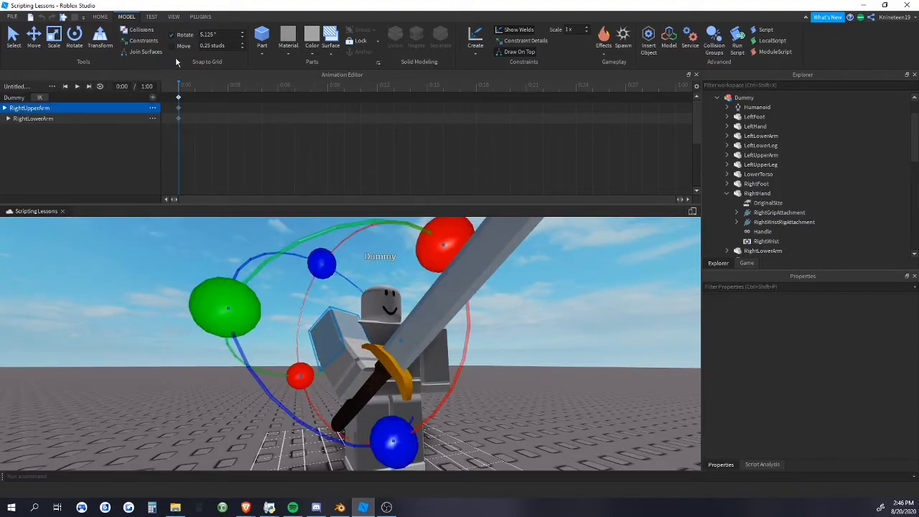
{"action": "scroll", "coordinate": [401, 361], "scroll_direction": "down", "scroll_amount": 4}
{"action": "left_click", "coordinate": [401, 362]}
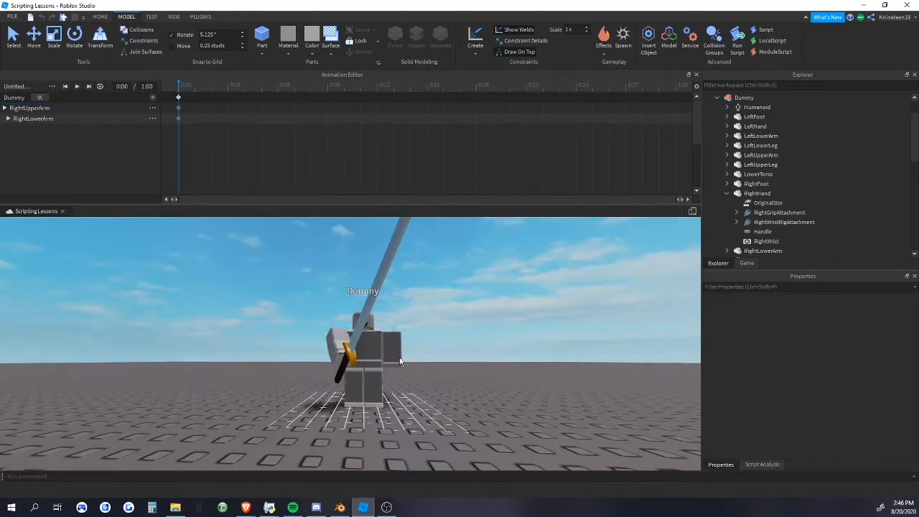
{"action": "scroll", "coordinate": [440, 344], "scroll_direction": "up", "scroll_amount": 4}
{"action": "right_click_drag", "start_coordinate": [439, 344], "coordinate": [412, 352]}
{"action": "scroll", "coordinate": [450, 335], "scroll_direction": "down", "scroll_amount": 4}
{"action": "left_click", "coordinate": [450, 335]}
Rotate the dummy's right hand about its green axis to angle the sword
{"action": "left_click", "coordinate": [346, 340]}
{"action": "left_click", "coordinate": [305, 331]}
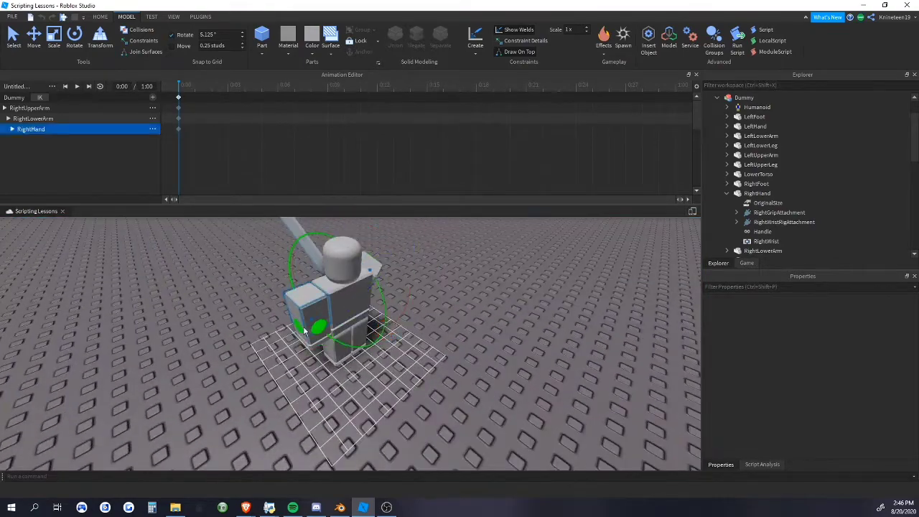
{"action": "right_click_drag", "start_coordinate": [348, 322], "coordinate": [399, 344]}
{"action": "left_click_drag", "start_coordinate": [366, 304], "coordinate": [329, 295]}
{"action": "left_click", "coordinate": [474, 300]}
Adjust the rotation of the dummy's right upper arm slightly to refine the raised pose
{"action": "scroll", "coordinate": [473, 300], "scroll_direction": "up", "scroll_amount": 4}
{"action": "right_click_drag", "start_coordinate": [473, 300], "coordinate": [473, 301]}
{"action": "scroll", "coordinate": [473, 300], "scroll_direction": "down", "scroll_amount": 5}
{"action": "scroll", "coordinate": [426, 275], "scroll_direction": "down", "scroll_amount": 1}
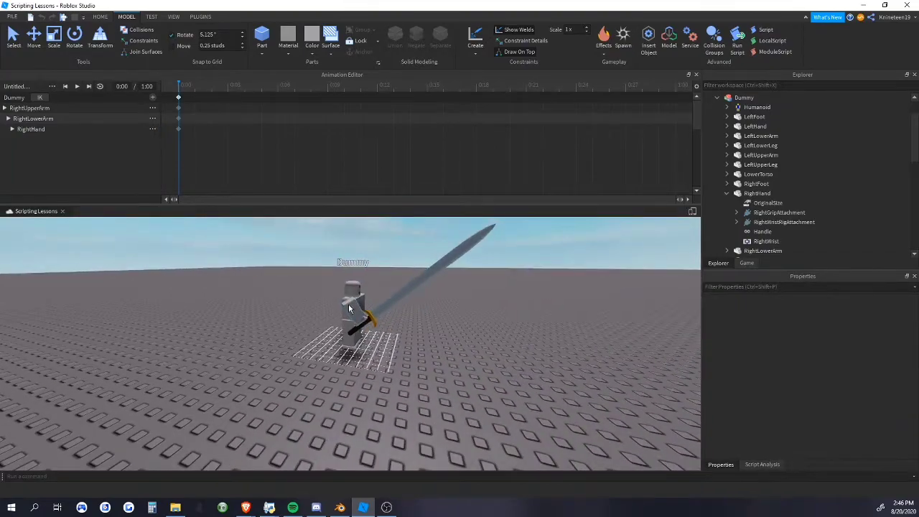
{"action": "left_click", "coordinate": [348, 306]}
{"action": "scroll", "coordinate": [381, 283], "scroll_direction": "up", "scroll_amount": 2}
{"action": "left_click_drag", "start_coordinate": [388, 291], "coordinate": [366, 278]}
{"action": "left_click", "coordinate": [472, 354]}
{"action": "right_click_drag", "start_coordinate": [473, 354], "coordinate": [473, 353]}
Rotate the dummy's right hand about its green and blue axes to turn the sword in front of the body
{"action": "left_click", "coordinate": [320, 354]}
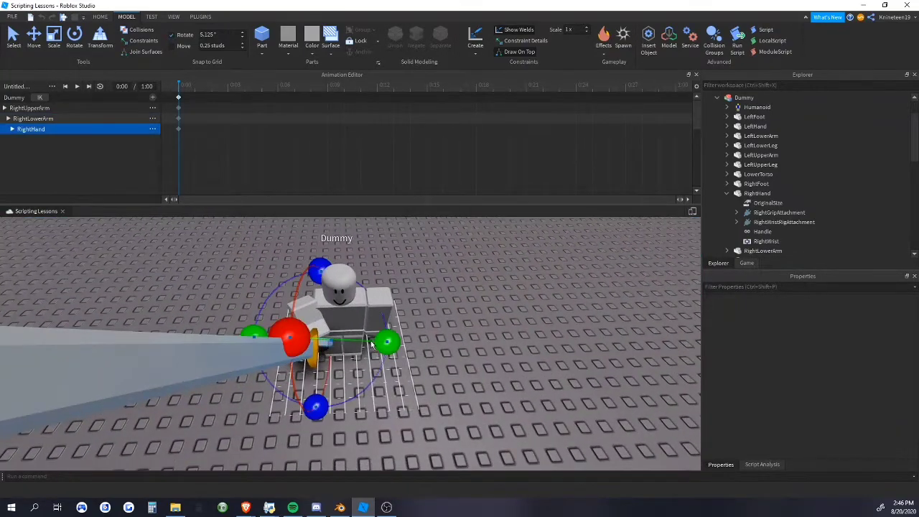
{"action": "right_click_drag", "start_coordinate": [344, 359], "coordinate": [343, 358]}
{"action": "scroll", "coordinate": [344, 359], "scroll_direction": "down", "scroll_amount": 4}
{"action": "left_click_drag", "start_coordinate": [456, 283], "coordinate": [445, 291]}
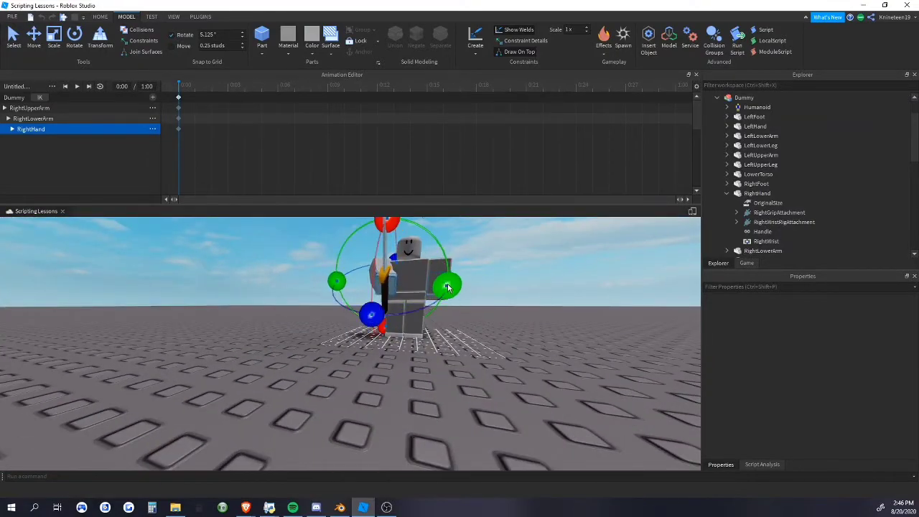
{"action": "right_click_drag", "start_coordinate": [447, 288], "coordinate": [452, 285]}
{"action": "left_click_drag", "start_coordinate": [379, 366], "coordinate": [393, 366]}
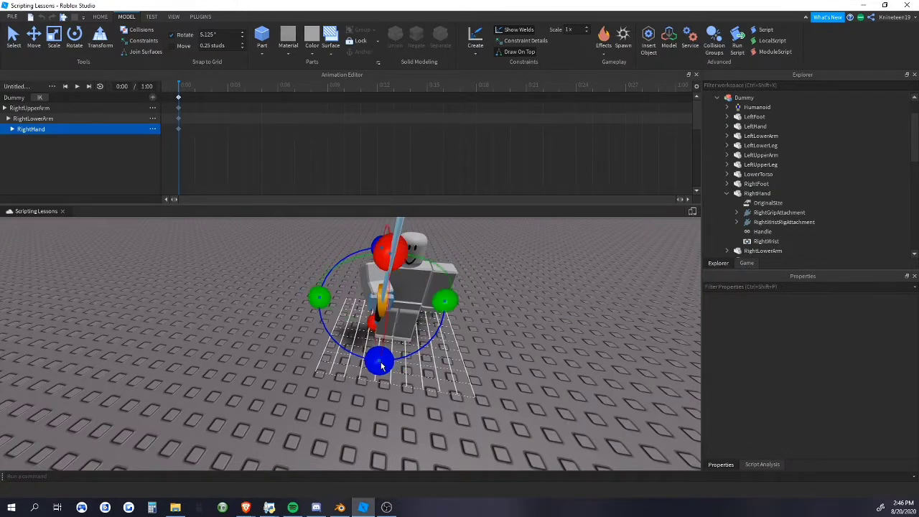
Twist the dummy's right upper arm about its green axis
{"action": "left_click", "coordinate": [369, 272]}
{"action": "right_click_drag", "start_coordinate": [398, 312], "coordinate": [393, 313]}
{"action": "left_click_drag", "start_coordinate": [294, 317], "coordinate": [303, 313]}
{"action": "right_click_drag", "start_coordinate": [309, 302], "coordinate": [322, 271]}
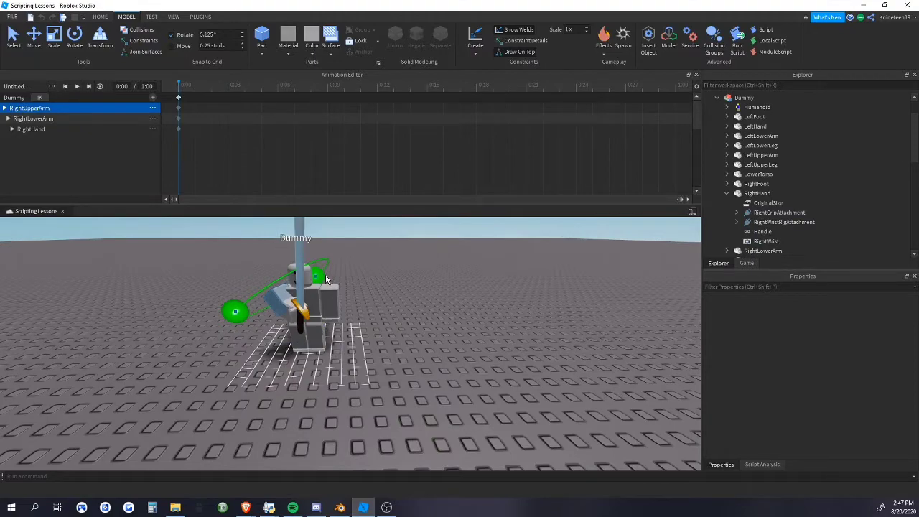
{"action": "left_click", "coordinate": [391, 300]}
Readjust the dummy's right upper arm about its green and blue axes so the elbow sits further out
{"action": "right_click_drag", "start_coordinate": [391, 300], "coordinate": [392, 301]}
{"action": "scroll", "coordinate": [392, 301], "scroll_direction": "up", "scroll_amount": 4}
{"action": "scroll", "coordinate": [392, 301], "scroll_direction": "down", "scroll_amount": 2}
{"action": "left_click", "coordinate": [289, 322]}
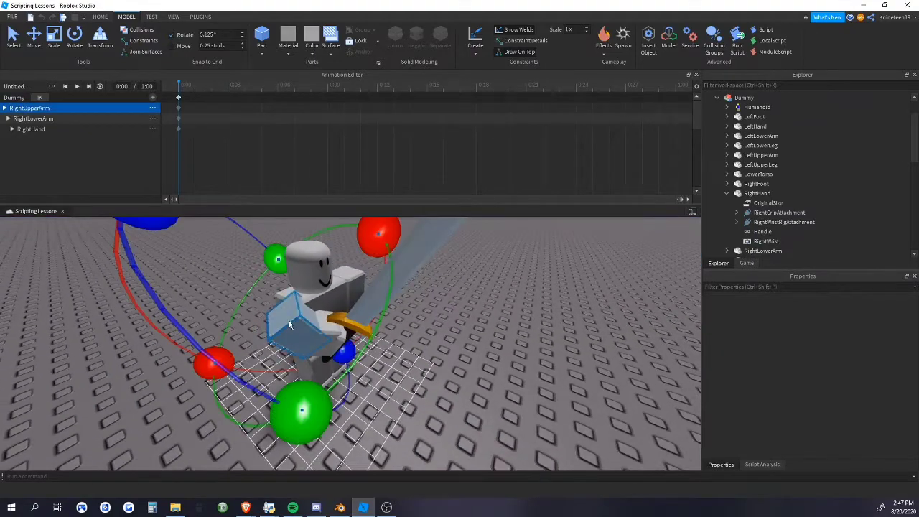
{"action": "scroll", "coordinate": [362, 340], "scroll_direction": "down", "scroll_amount": 2}
{"action": "right_click_drag", "start_coordinate": [361, 339], "coordinate": [376, 369]}
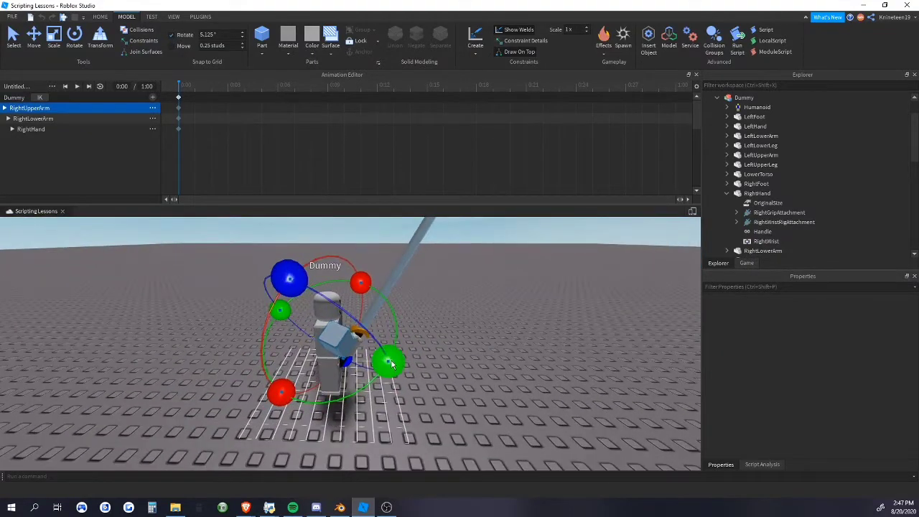
{"action": "left_click_drag", "start_coordinate": [385, 373], "coordinate": [390, 357]}
{"action": "left_click_drag", "start_coordinate": [290, 278], "coordinate": [263, 280]}
{"action": "left_click", "coordinate": [462, 325]}
{"action": "key", "text": "w"}
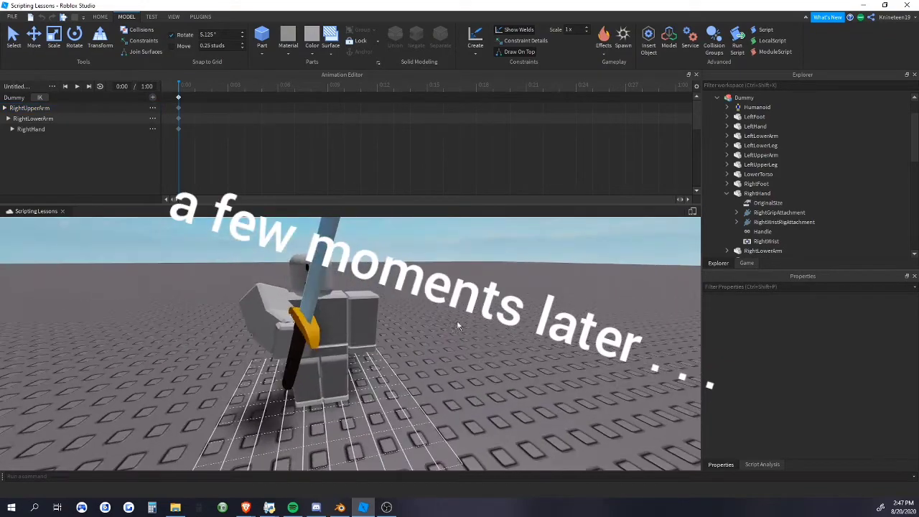
Shift the dummy's right upper arm sideways toward the torso along its blue axis with the Move tool
{"action": "left_click", "coordinate": [291, 317]}
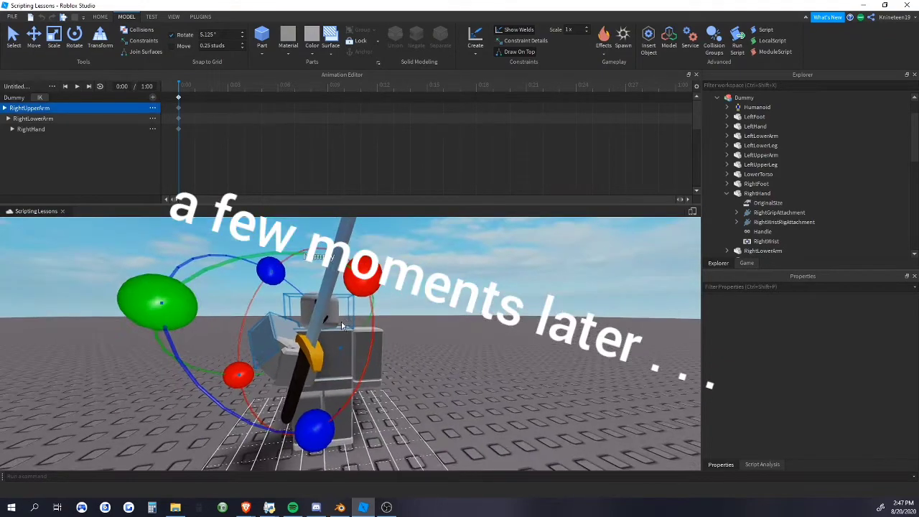
{"action": "key", "text": "ctrl+2"}
{"action": "right_click_drag", "start_coordinate": [397, 392], "coordinate": [397, 393]}
{"action": "key", "text": "s"}
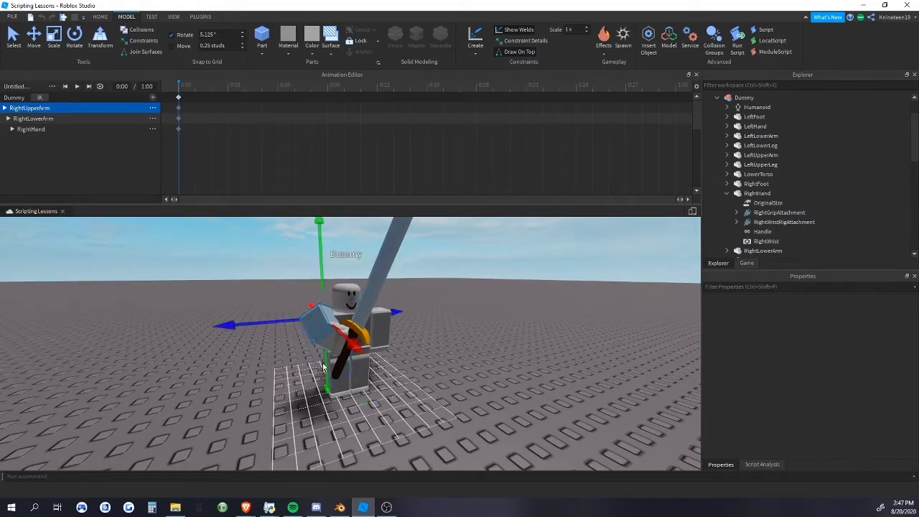
{"action": "right_click_drag", "start_coordinate": [323, 367], "coordinate": [404, 314]}
{"action": "key", "text": "ctrl+l"}
{"action": "left_click_drag", "start_coordinate": [405, 314], "coordinate": [352, 292]}
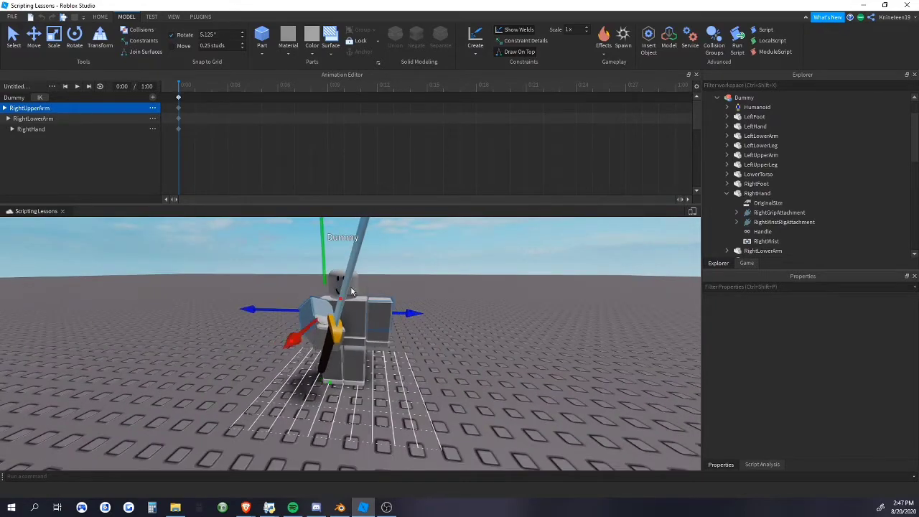
{"action": "left_click_drag", "start_coordinate": [406, 311], "coordinate": [412, 309]}
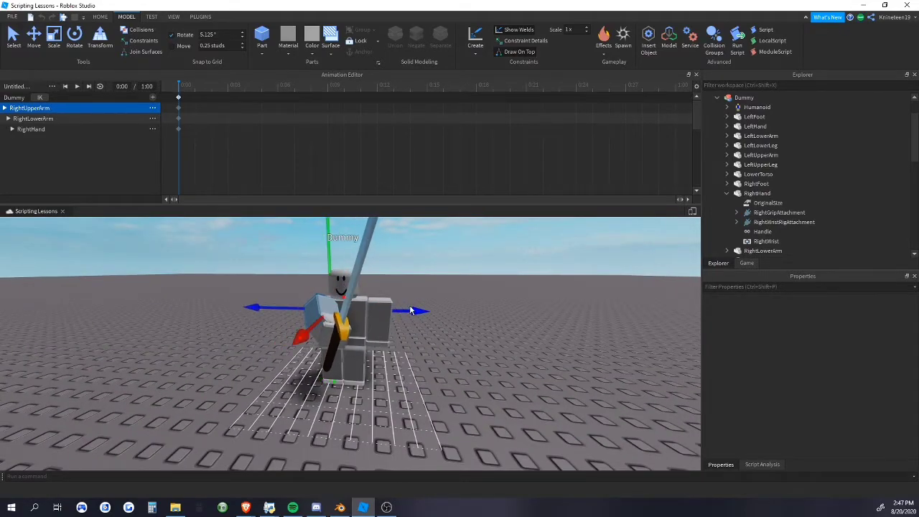
{"action": "scroll", "coordinate": [413, 310], "scroll_direction": "up", "scroll_amount": 3}
{"action": "right_click_drag", "start_coordinate": [412, 309], "coordinate": [433, 276]}
{"action": "scroll", "coordinate": [433, 275], "scroll_direction": "down", "scroll_amount": 3}
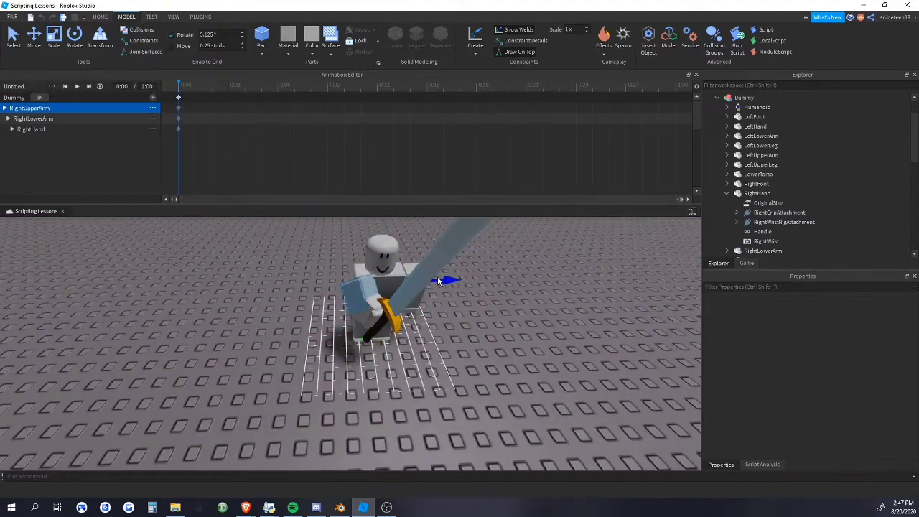
Rotate the dummy's right hand with rotation snapping turned off so the sword stands upright
{"action": "left_click", "coordinate": [386, 324]}
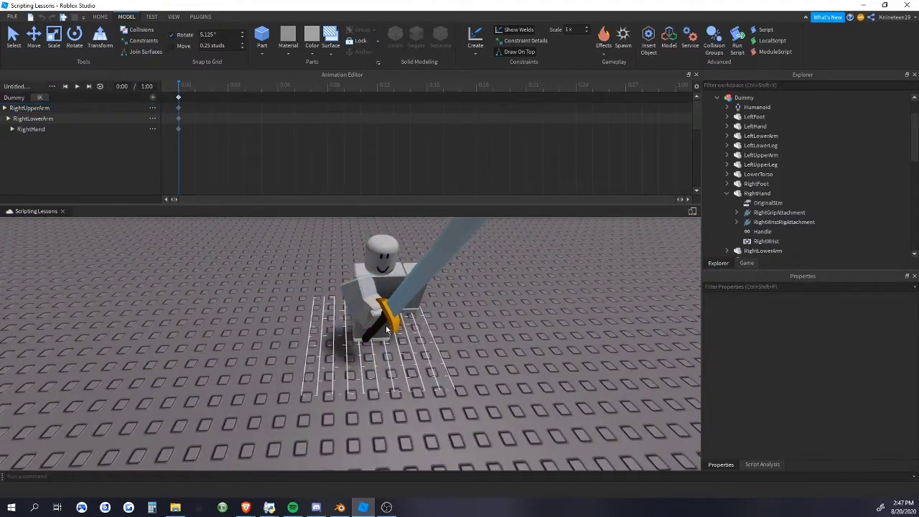
{"action": "key", "text": "ctrl+4"}
{"action": "mouse_move", "coordinate": [441, 310]}
{"action": "left_mouse_down"}
{"action": "mouse_move", "coordinate": [446, 301]}
{"action": "mouse_move", "coordinate": [445, 313]}
{"action": "left_mouse_up"}
{"action": "left_click", "coordinate": [503, 346]}
{"action": "scroll", "coordinate": [503, 346], "scroll_direction": "up", "scroll_amount": 3}
{"action": "right_click_drag", "start_coordinate": [502, 346], "coordinate": [496, 302]}
{"action": "scroll", "coordinate": [496, 302], "scroll_direction": "down", "scroll_amount": 2}
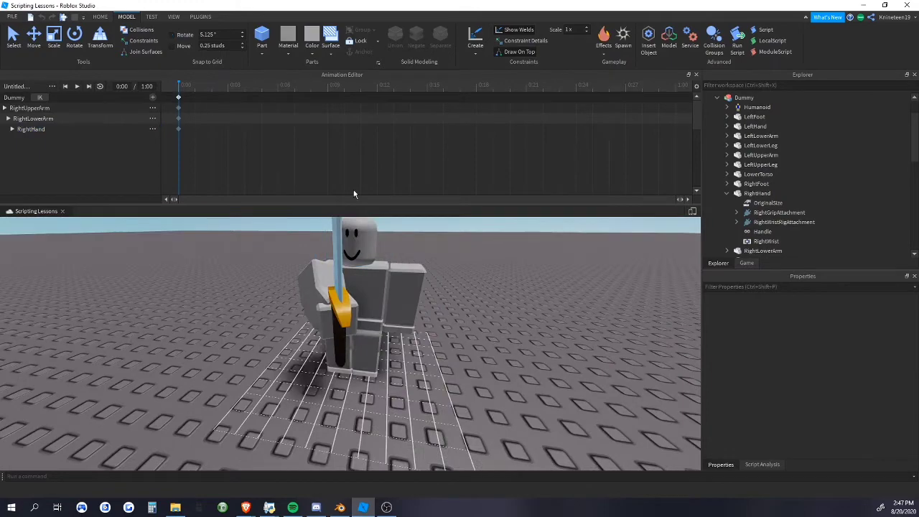
{"action": "left_click", "coordinate": [330, 324]}
{"action": "right_click_drag", "start_coordinate": [330, 324], "coordinate": [313, 385]}
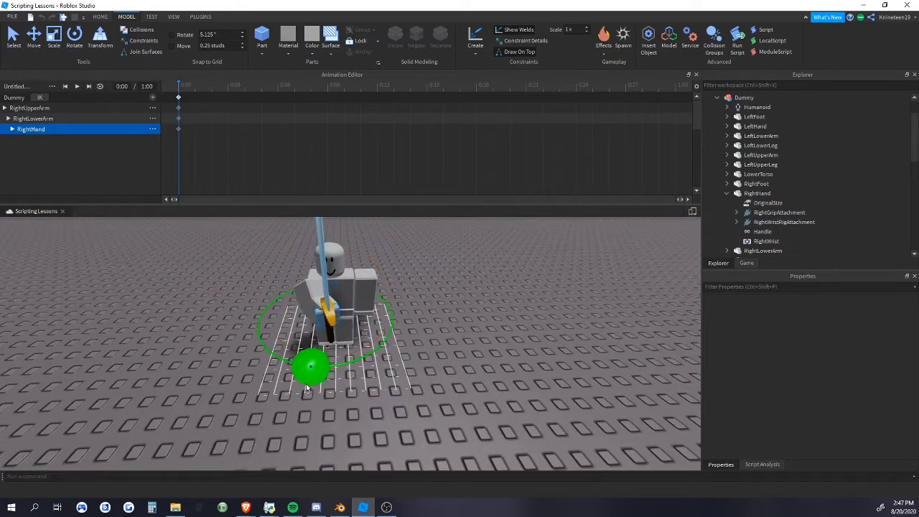
{"action": "left_click", "coordinate": [392, 386]}
Raise the dummy's left upper arm and twist it about its green axis at frame 0:00
{"action": "scroll", "coordinate": [372, 315], "scroll_direction": "up", "scroll_amount": 2}
{"action": "right_click_drag", "start_coordinate": [392, 386], "coordinate": [412, 332]}
{"action": "left_click", "coordinate": [408, 299]}
{"action": "scroll", "coordinate": [408, 299], "scroll_direction": "down", "scroll_amount": 3}
{"action": "left_click_drag", "start_coordinate": [410, 330], "coordinate": [418, 294]}
{"action": "right_click_drag", "start_coordinate": [419, 294], "coordinate": [400, 253]}
{"action": "scroll", "coordinate": [399, 290], "scroll_direction": "up", "scroll_amount": 3}
{"action": "scroll", "coordinate": [400, 253], "scroll_direction": "down", "scroll_amount": 3}
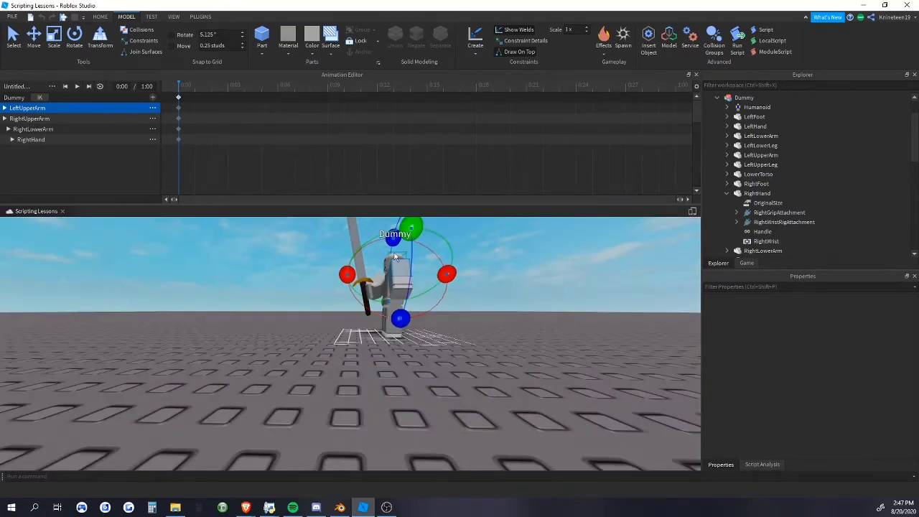
{"action": "left_click_drag", "start_coordinate": [410, 231], "coordinate": [380, 234]}
{"action": "right_click_drag", "start_coordinate": [383, 231], "coordinate": [408, 256]}
Bend the dummy's left lower arm and rotate the left upper arm about its red axis
{"action": "left_click", "coordinate": [373, 301]}
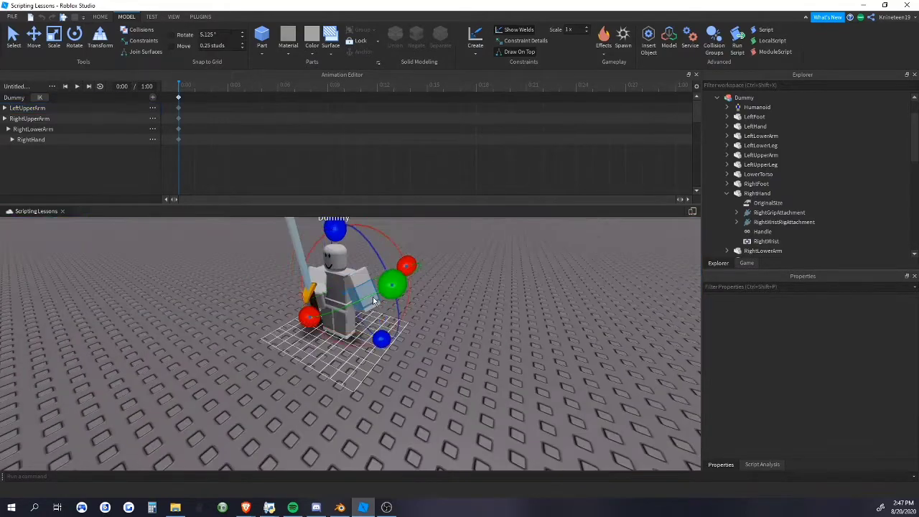
{"action": "left_click_drag", "start_coordinate": [408, 268], "coordinate": [416, 300]}
{"action": "left_click", "coordinate": [364, 287]}
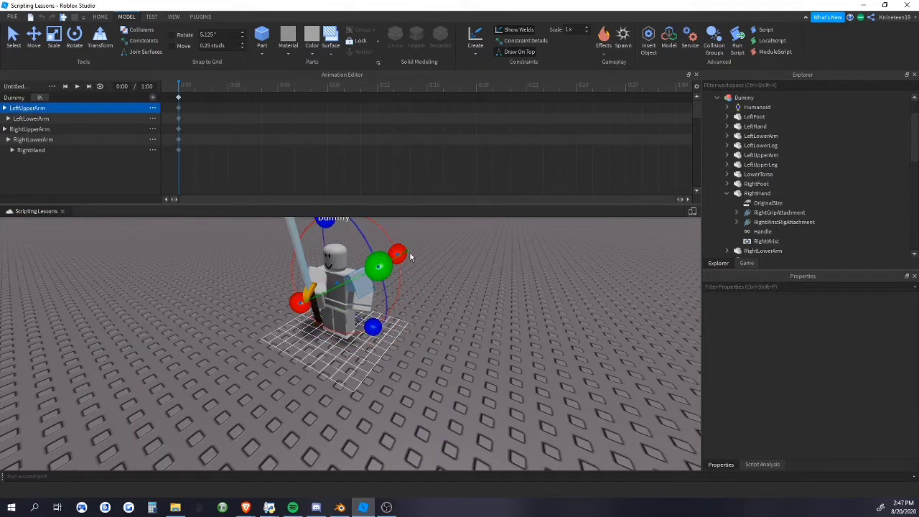
{"action": "left_click_drag", "start_coordinate": [404, 256], "coordinate": [400, 296]}
Rotate the dummy's left upper arm about its blue axis to bring the arm in toward the sword
{"action": "scroll", "coordinate": [401, 296], "scroll_direction": "up", "scroll_amount": 2}
{"action": "right_click_drag", "start_coordinate": [401, 296], "coordinate": [400, 301]}
{"action": "scroll", "coordinate": [400, 301], "scroll_direction": "down", "scroll_amount": 1}
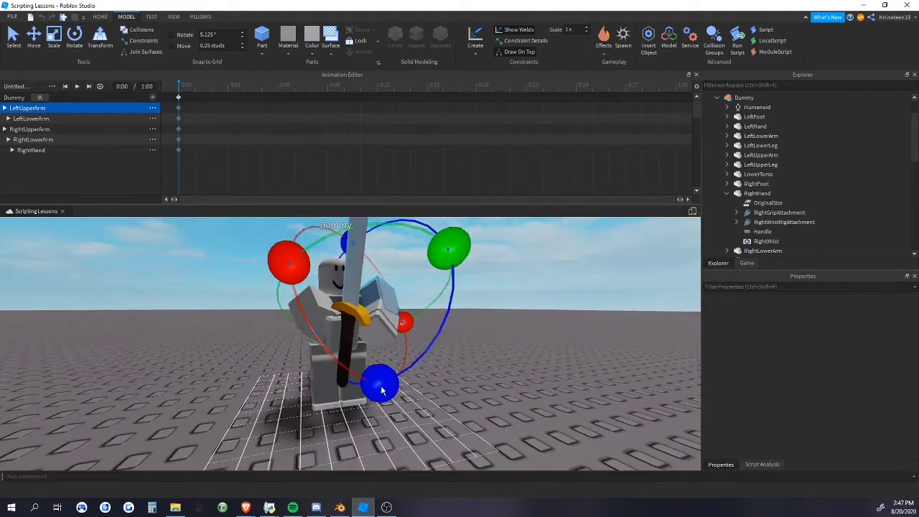
{"action": "mouse_move", "coordinate": [450, 274]}
{"action": "left_mouse_down"}
{"action": "mouse_move", "coordinate": [451, 284]}
{"action": "mouse_move", "coordinate": [446, 277]}
{"action": "left_mouse_up"}
{"action": "right_click_drag", "start_coordinate": [445, 276], "coordinate": [445, 280]}
{"action": "left_click", "coordinate": [399, 445]}
Rotate the dummy's right hand about its red axis to tilt the sword forward
{"action": "left_click", "coordinate": [371, 315]}
{"action": "right_click_drag", "start_coordinate": [368, 291], "coordinate": [402, 306]}
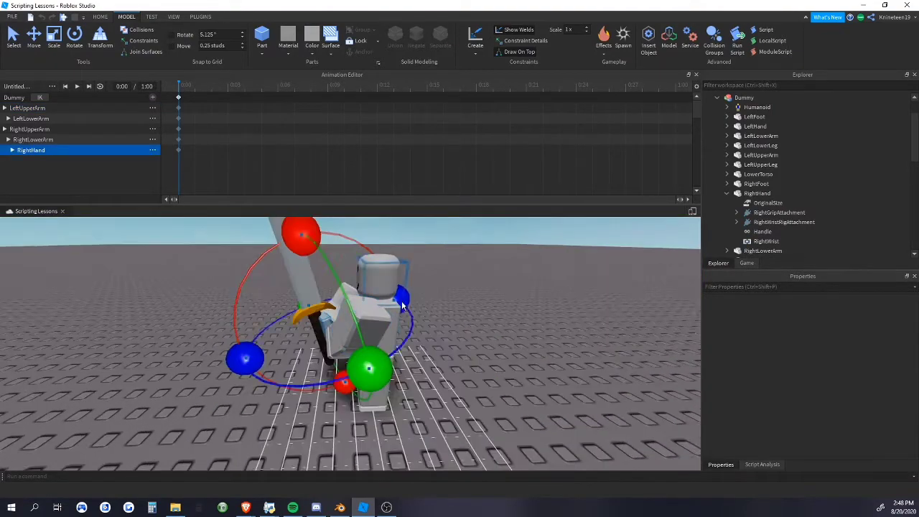
{"action": "left_click_drag", "start_coordinate": [308, 238], "coordinate": [276, 254]}
{"action": "left_click", "coordinate": [244, 388]}
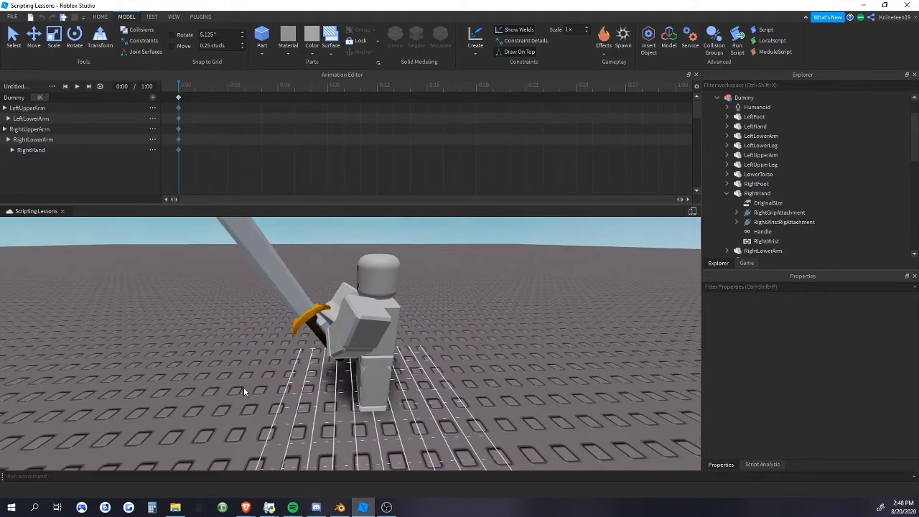
{"action": "right_click_drag", "start_coordinate": [244, 388], "coordinate": [247, 393]}
Make a small rotation of the dummy's left arm toward the sword's handle
{"action": "left_click", "coordinate": [419, 307]}
{"action": "scroll", "coordinate": [440, 359], "scroll_direction": "down", "scroll_amount": 3}
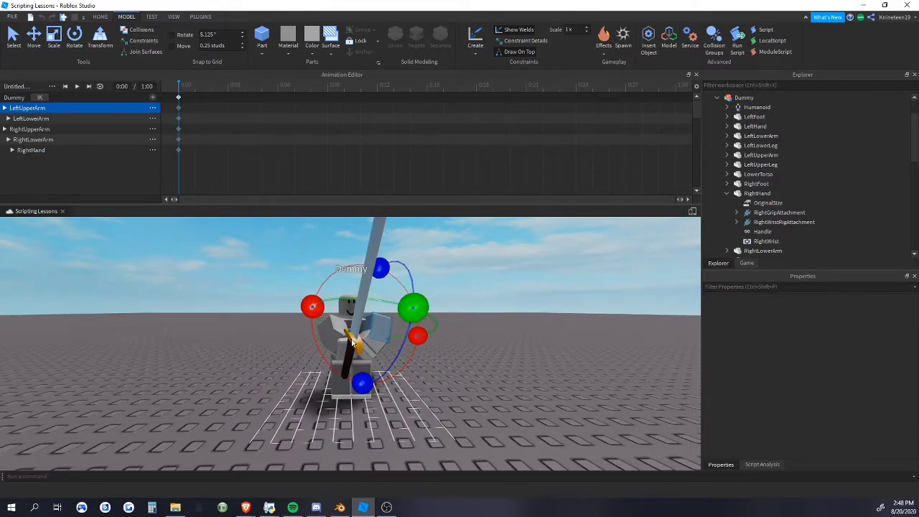
{"action": "left_click", "coordinate": [352, 343]}
{"action": "left_click_drag", "start_coordinate": [400, 339], "coordinate": [406, 339]}
{"action": "left_click", "coordinate": [457, 359]}
Shift the dummy's left upper arm along its blue axis with the Move tool
{"action": "scroll", "coordinate": [403, 337], "scroll_direction": "up", "scroll_amount": 3}
{"action": "left_click", "coordinate": [361, 312]}
{"action": "scroll", "coordinate": [393, 316], "scroll_direction": "down", "scroll_amount": 4}
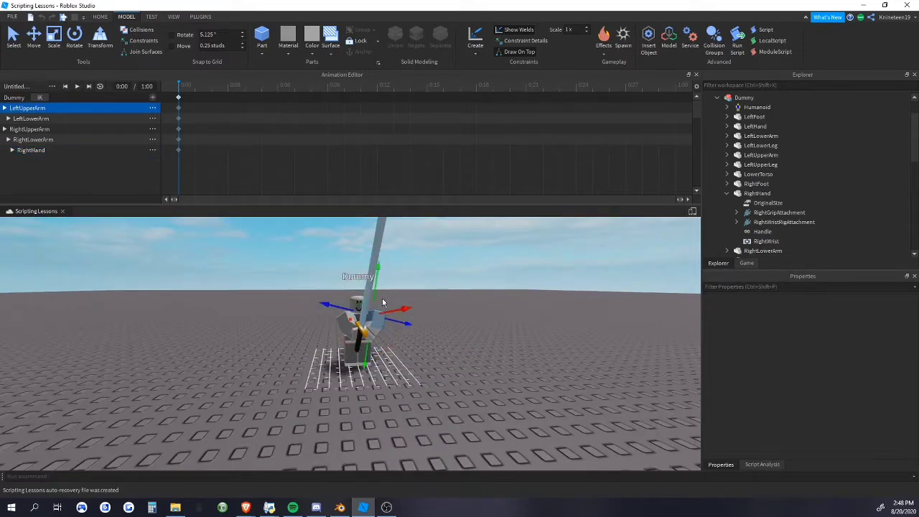
{"action": "scroll", "coordinate": [344, 356], "scroll_direction": "up", "scroll_amount": 3}
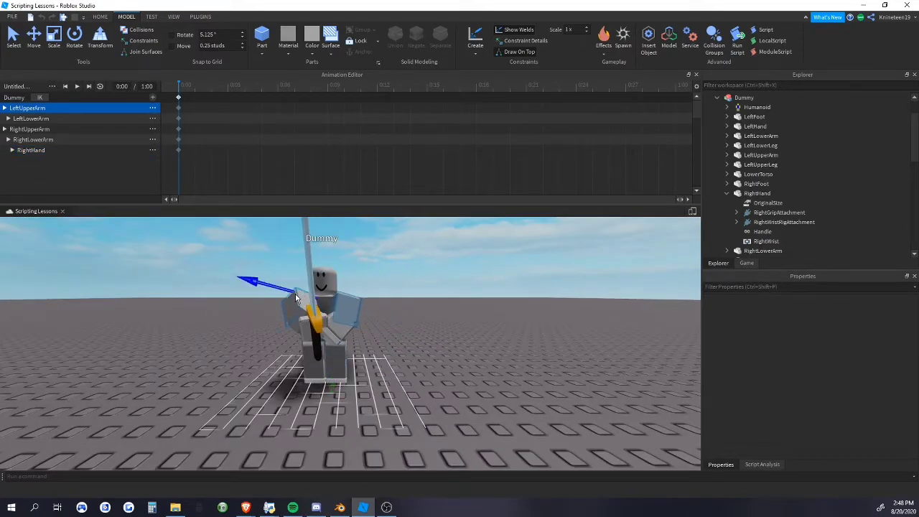
{"action": "left_click", "coordinate": [389, 367]}
{"action": "right_click_drag", "start_coordinate": [390, 367], "coordinate": [378, 365]}
Check the right upper arm's placement and nudge the left upper arm slightly further along its blue axis
{"action": "left_click", "coordinate": [334, 310]}
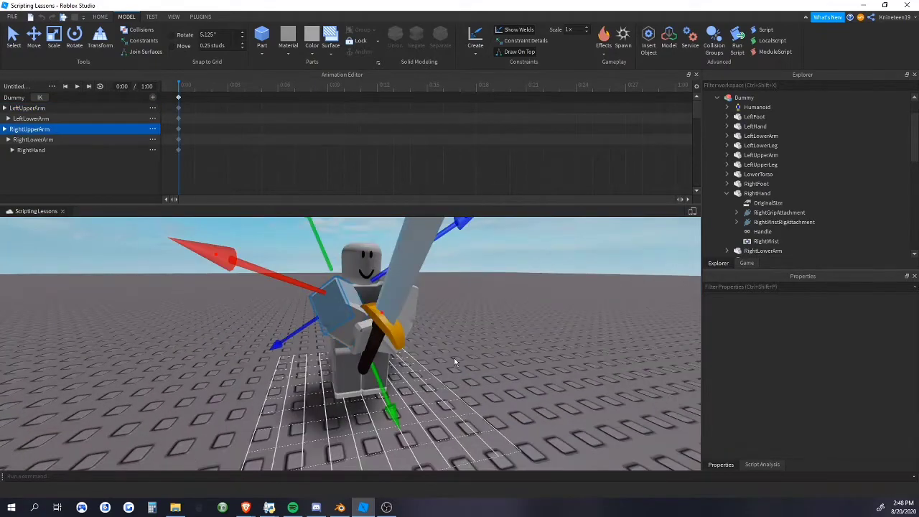
{"action": "left_click", "coordinate": [456, 357]}
{"action": "scroll", "coordinate": [463, 351], "scroll_direction": "up", "scroll_amount": 3}
{"action": "right_click_drag", "start_coordinate": [462, 352], "coordinate": [465, 350]}
{"action": "scroll", "coordinate": [465, 357], "scroll_direction": "down", "scroll_amount": 3}
{"action": "left_click", "coordinate": [366, 301]}
{"action": "right_click_drag", "start_coordinate": [366, 302], "coordinate": [402, 346]}
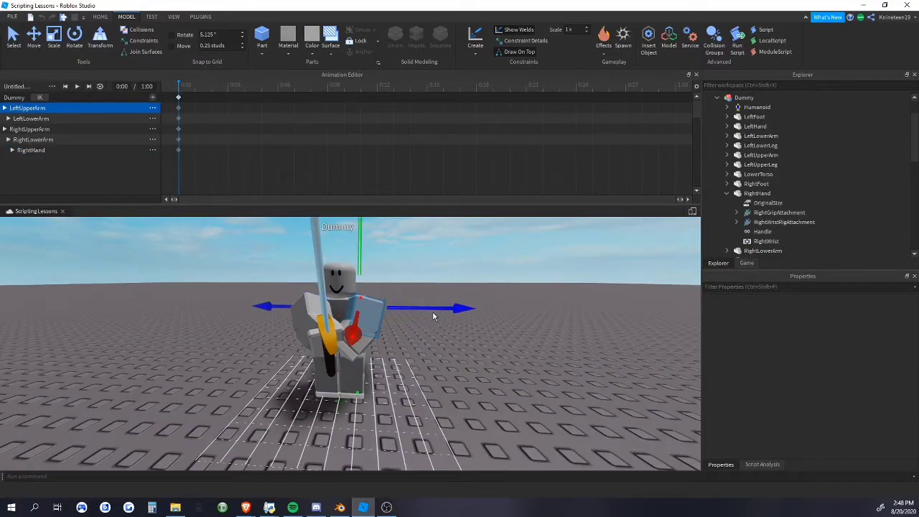
{"action": "left_click_drag", "start_coordinate": [432, 311], "coordinate": [430, 311]}
{"action": "left_click", "coordinate": [450, 360]}
Rotate the dummy's left lower arm toward the sword's grip with the Rotate tool
{"action": "key", "text": "w"}
{"action": "right_click_drag", "start_coordinate": [450, 360], "coordinate": [450, 359]}
{"action": "left_click", "coordinate": [312, 295]}
{"action": "right_click_drag", "start_coordinate": [312, 295], "coordinate": [312, 295]}
{"action": "scroll", "coordinate": [384, 317], "scroll_direction": "up", "scroll_amount": 2}
{"action": "left_click", "coordinate": [383, 318]}
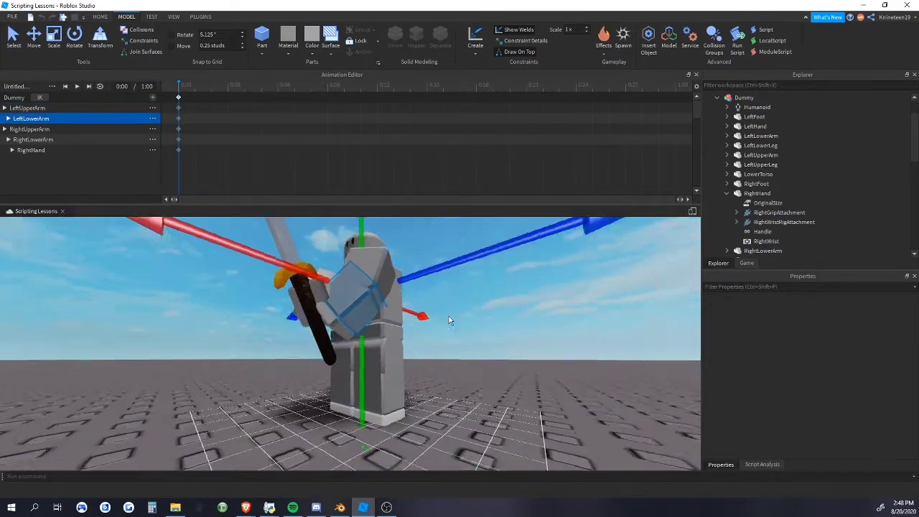
{"action": "right_click_drag", "start_coordinate": [448, 315], "coordinate": [448, 314]}
{"action": "scroll", "coordinate": [448, 315], "scroll_direction": "down", "scroll_amount": 2}
{"action": "key", "text": "r"}
{"action": "right_click_drag", "start_coordinate": [388, 269], "coordinate": [388, 269]}
{"action": "scroll", "coordinate": [389, 269], "scroll_direction": "up", "scroll_amount": 2}
{"action": "left_click", "coordinate": [354, 291]}
{"action": "mouse_move", "coordinate": [335, 388]}
{"action": "left_mouse_down"}
{"action": "mouse_move", "coordinate": [318, 385]}
{"action": "mouse_move", "coordinate": [324, 402]}
{"action": "left_mouse_up"}
{"action": "right_click_drag", "start_coordinate": [451, 395], "coordinate": [459, 390]}
{"action": "key", "text": "r"}
{"action": "left_click", "coordinate": [460, 395]}
Rotate the dummy's left hand about its red axis to meet the sword's handle
{"action": "left_click", "coordinate": [406, 339]}
{"action": "right_click_drag", "start_coordinate": [406, 339], "coordinate": [405, 339]}
{"action": "key", "text": "r"}
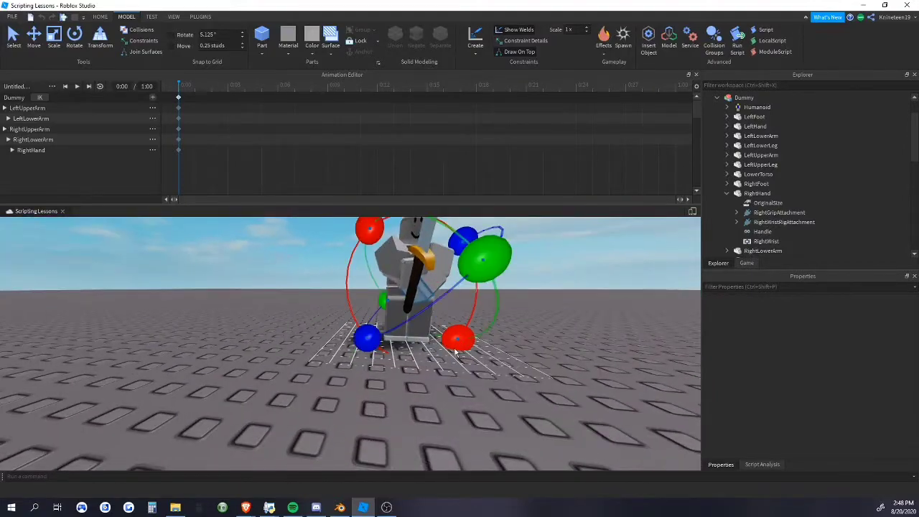
{"action": "left_click_drag", "start_coordinate": [457, 349], "coordinate": [462, 353]}
{"action": "right_click_drag", "start_coordinate": [464, 357], "coordinate": [445, 303]}
{"action": "left_click", "coordinate": [490, 339]}
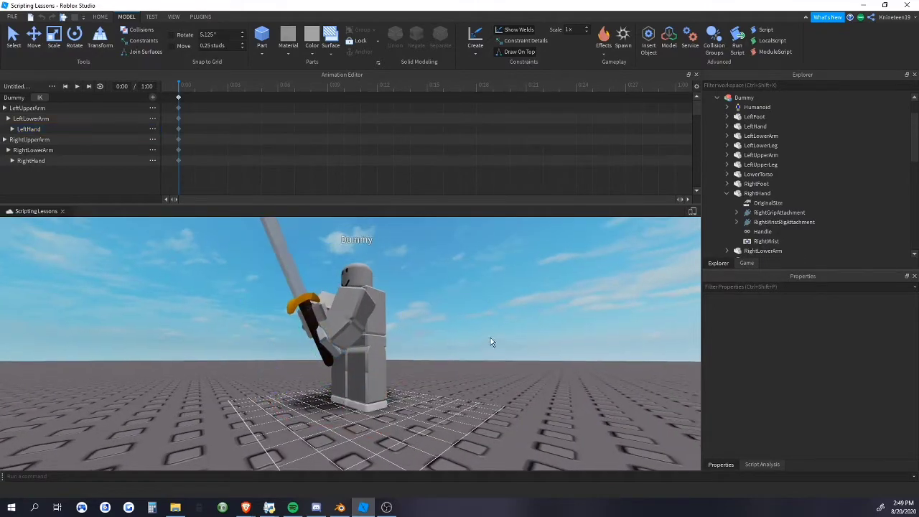
Rotate the dummy's upper torso slightly about its red axis
{"action": "right_click_drag", "start_coordinate": [491, 338], "coordinate": [490, 340]}
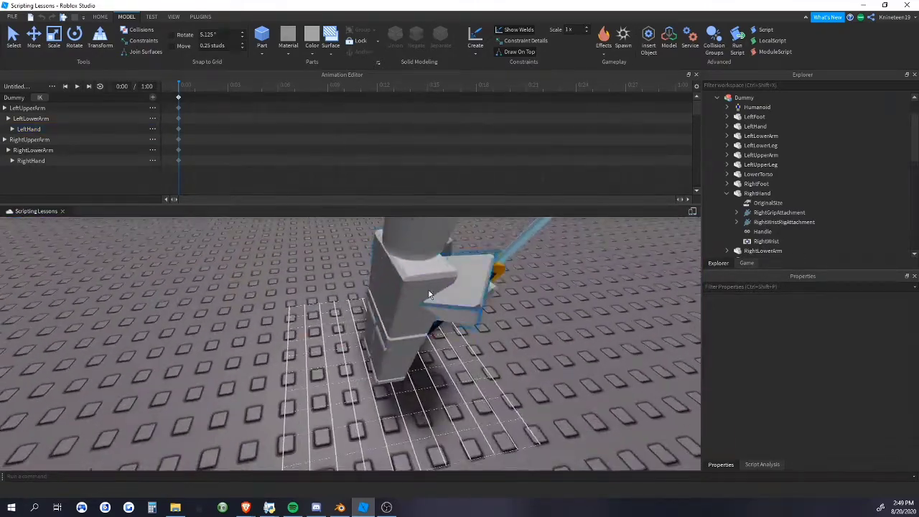
{"action": "left_click", "coordinate": [377, 310]}
{"action": "right_click_drag", "start_coordinate": [376, 309], "coordinate": [377, 309]}
{"action": "left_click_drag", "start_coordinate": [364, 350], "coordinate": [368, 352]}
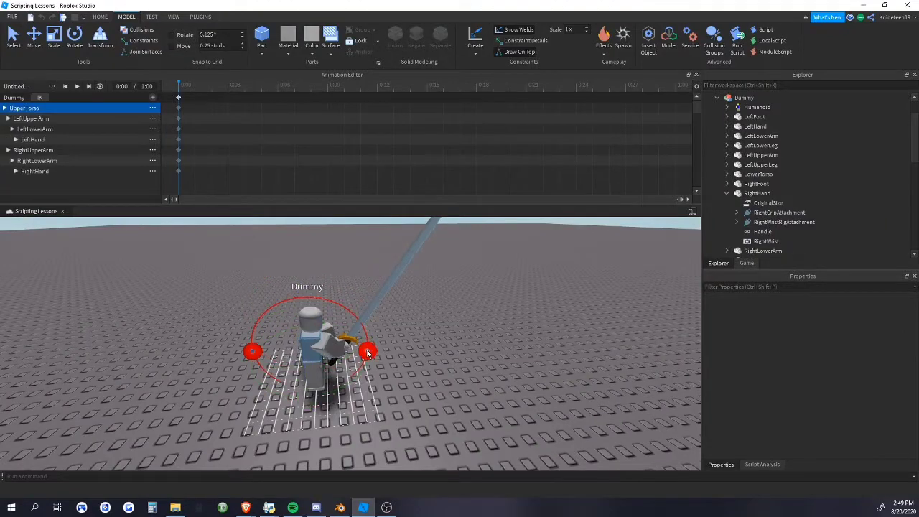
{"action": "left_click", "coordinate": [420, 364]}
Bend the dummy's right leg by rotating the right upper leg and the right lower leg
{"action": "right_click_drag", "start_coordinate": [420, 364], "coordinate": [423, 351]}
{"action": "left_click", "coordinate": [423, 351]}
{"action": "left_click_drag", "start_coordinate": [498, 300], "coordinate": [496, 306]}
{"action": "right_click_drag", "start_coordinate": [496, 306], "coordinate": [503, 348]}
{"action": "left_click_drag", "start_coordinate": [525, 338], "coordinate": [518, 384]}
{"action": "left_click", "coordinate": [443, 367]}
{"action": "right_click_drag", "start_coordinate": [455, 374], "coordinate": [455, 373]}
{"action": "left_click_drag", "start_coordinate": [356, 260], "coordinate": [357, 262]}
{"action": "left_click", "coordinate": [404, 302]}
{"action": "right_click_drag", "start_coordinate": [409, 337], "coordinate": [410, 338]}
Rotate the dummy's left upper leg about its green and blue axes and bend the left lower leg
{"action": "left_click", "coordinate": [373, 360]}
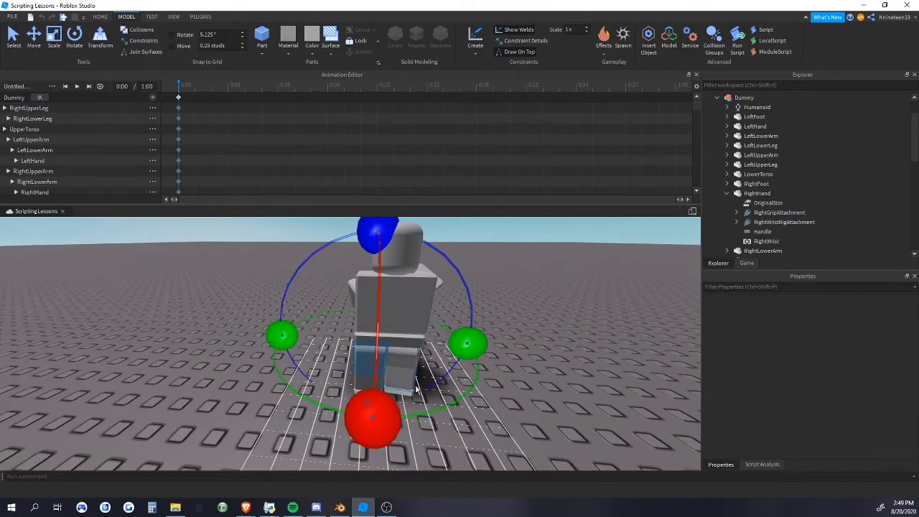
{"action": "left_click_drag", "start_coordinate": [472, 341], "coordinate": [470, 335]}
{"action": "left_click_drag", "start_coordinate": [374, 242], "coordinate": [391, 259]}
{"action": "left_click", "coordinate": [374, 361]}
{"action": "right_click_drag", "start_coordinate": [424, 366], "coordinate": [430, 368]}
{"action": "left_click_drag", "start_coordinate": [433, 385], "coordinate": [428, 400]}
Rotate the dummy's left and right feet to level them with the ground
{"action": "left_click", "coordinate": [363, 365]}
{"action": "left_click", "coordinate": [359, 372]}
{"action": "left_click", "coordinate": [356, 377]}
{"action": "key", "text": "w"}
{"action": "mouse_move", "coordinate": [460, 384]}
{"action": "right_mouse_down"}
{"action": "mouse_move", "coordinate": [468, 381]}
{"action": "mouse_move", "coordinate": [451, 378]}
{"action": "right_mouse_up"}
{"action": "left_click", "coordinate": [325, 295]}
{"action": "scroll", "coordinate": [369, 316], "scroll_direction": "down", "scroll_amount": 3}
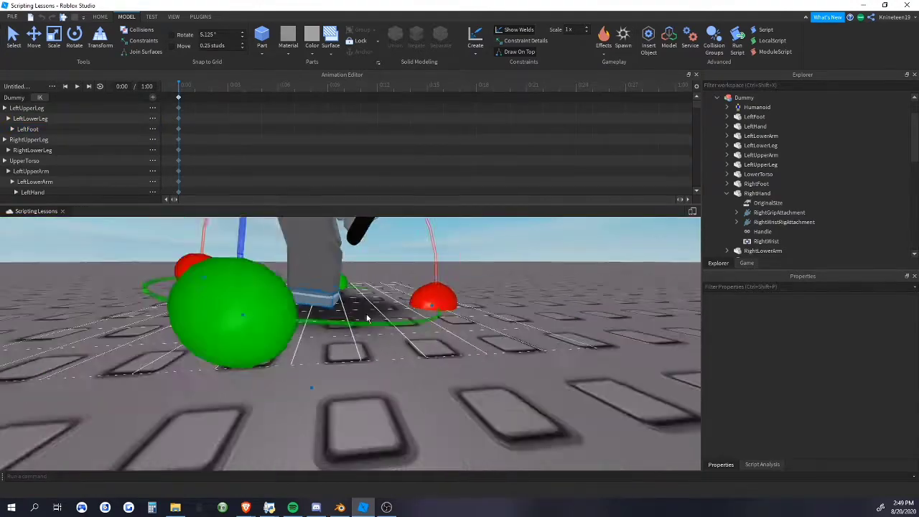
{"action": "left_click_drag", "start_coordinate": [407, 310], "coordinate": [408, 307]}
{"action": "key", "text": "a"}
{"action": "right_click_drag", "start_coordinate": [427, 355], "coordinate": [447, 356]}
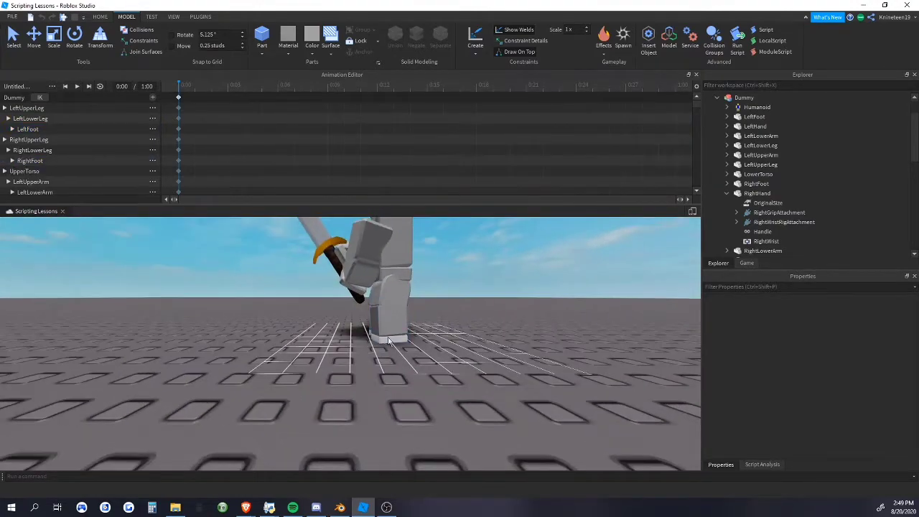
{"action": "left_click", "coordinate": [393, 339]}
{"action": "left_click_drag", "start_coordinate": [468, 329], "coordinate": [467, 327]}
Rotate the dummy's lower torso slightly above the bent legs
{"action": "left_click", "coordinate": [411, 287]}
{"action": "left_click_drag", "start_coordinate": [392, 367], "coordinate": [395, 372]}
{"action": "left_click", "coordinate": [433, 374]}
Rotate the dummy's right and left feet about their blue axes to level them from behind
{"action": "right_click_drag", "start_coordinate": [433, 373], "coordinate": [432, 372]}
{"action": "key", "text": "a"}
{"action": "key", "text": "w"}
{"action": "key", "text": "a"}
{"action": "left_click", "coordinate": [398, 348]}
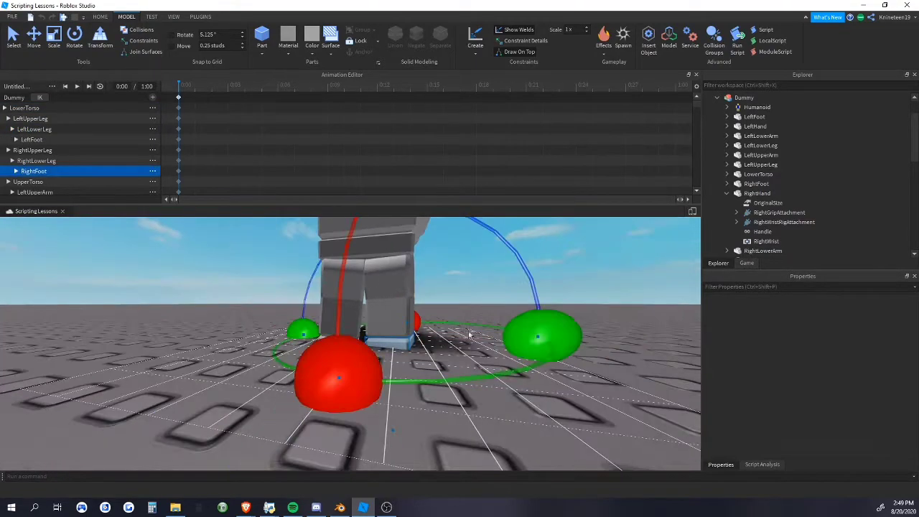
{"action": "right_click_drag", "start_coordinate": [438, 275], "coordinate": [438, 275]}
{"action": "left_click_drag", "start_coordinate": [401, 237], "coordinate": [410, 247]}
{"action": "left_click", "coordinate": [433, 261]}
{"action": "right_click_drag", "start_coordinate": [373, 338], "coordinate": [370, 342]}
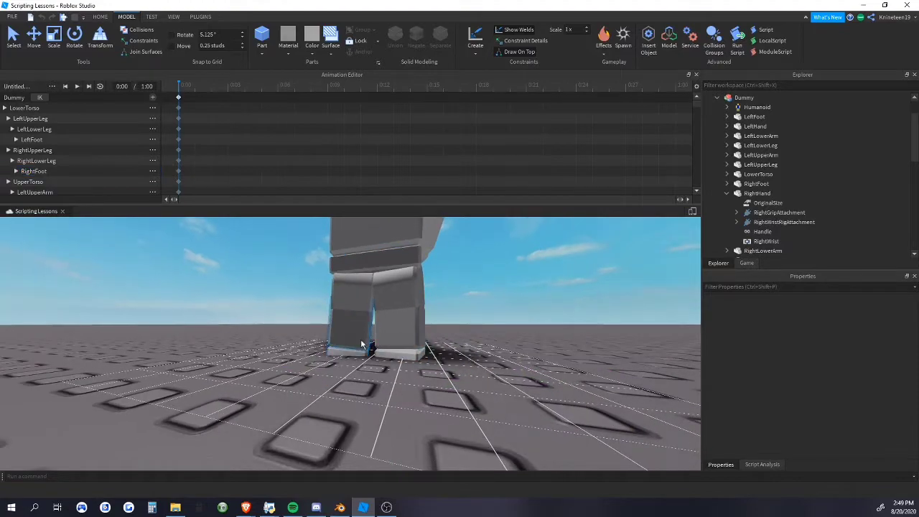
{"action": "left_click", "coordinate": [366, 349]}
{"action": "left_click", "coordinate": [352, 231]}
{"action": "left_click", "coordinate": [503, 292]}
Shift the dummy's lower torso slightly with the Move tool
{"action": "right_click_drag", "start_coordinate": [503, 292], "coordinate": [505, 295]}
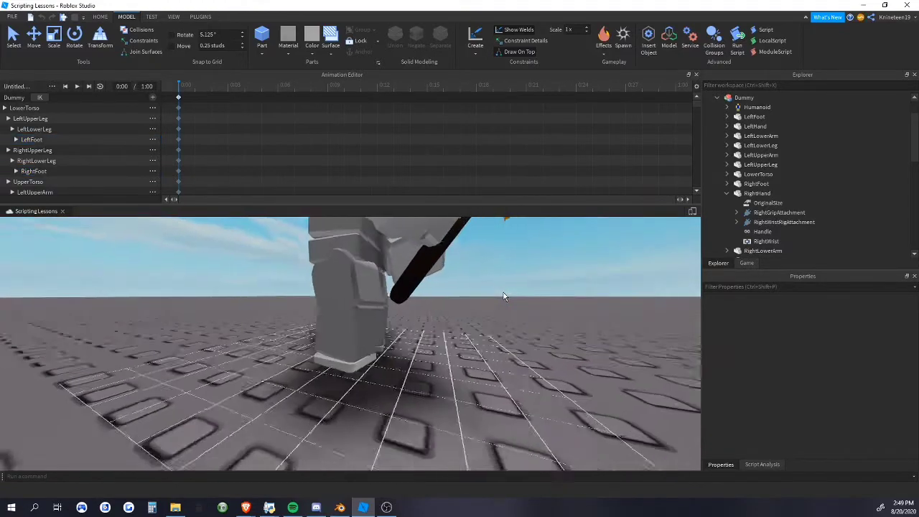
{"action": "scroll", "coordinate": [443, 312], "scroll_direction": "down", "scroll_amount": 5}
{"action": "scroll", "coordinate": [443, 316], "scroll_direction": "up", "scroll_amount": 5}
{"action": "left_click", "coordinate": [422, 298]}
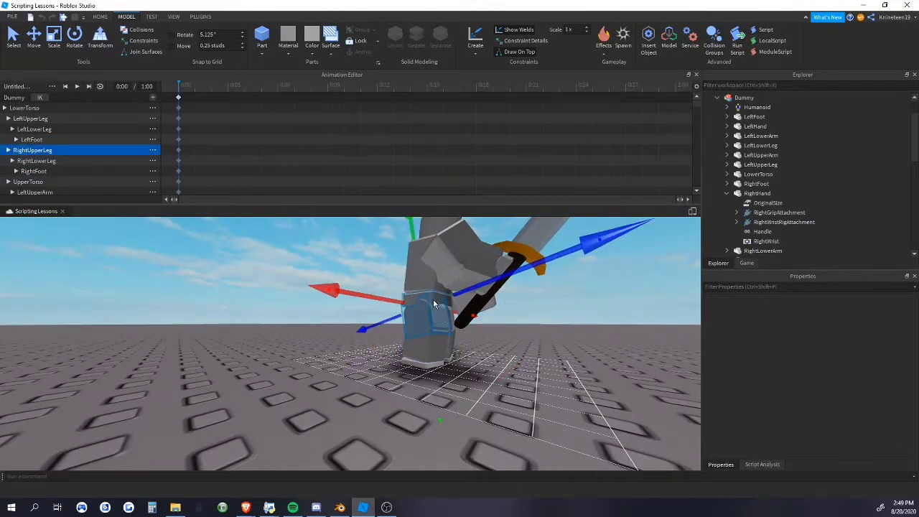
{"action": "left_click", "coordinate": [434, 304]}
{"action": "left_click", "coordinate": [420, 293]}
{"action": "left_click_drag", "start_coordinate": [430, 393], "coordinate": [423, 394]}
{"action": "left_click", "coordinate": [480, 390]}
Rotate the dummy's head slightly about its red axis
{"action": "scroll", "coordinate": [480, 390], "scroll_direction": "down", "scroll_amount": 5}
{"action": "right_click_drag", "start_coordinate": [479, 390], "coordinate": [480, 390]}
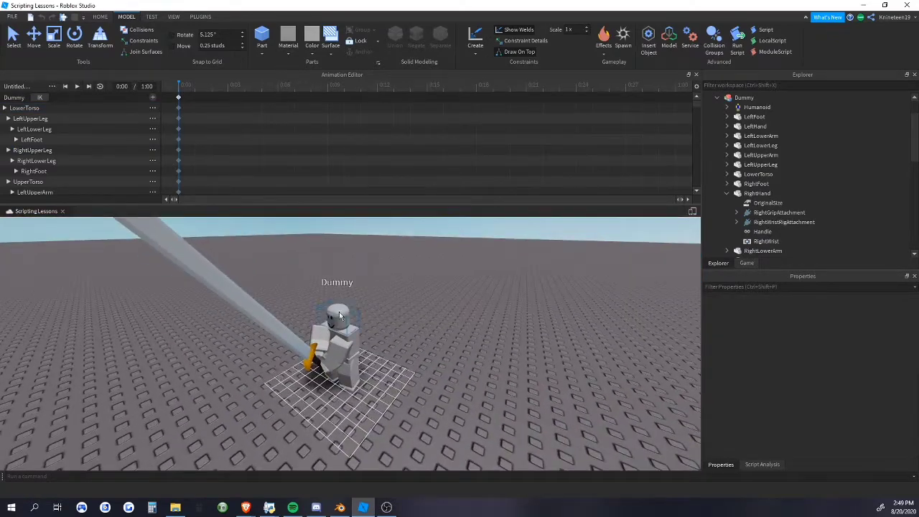
{"action": "left_click", "coordinate": [343, 314]}
{"action": "scroll", "coordinate": [388, 304], "scroll_direction": "up", "scroll_amount": 3}
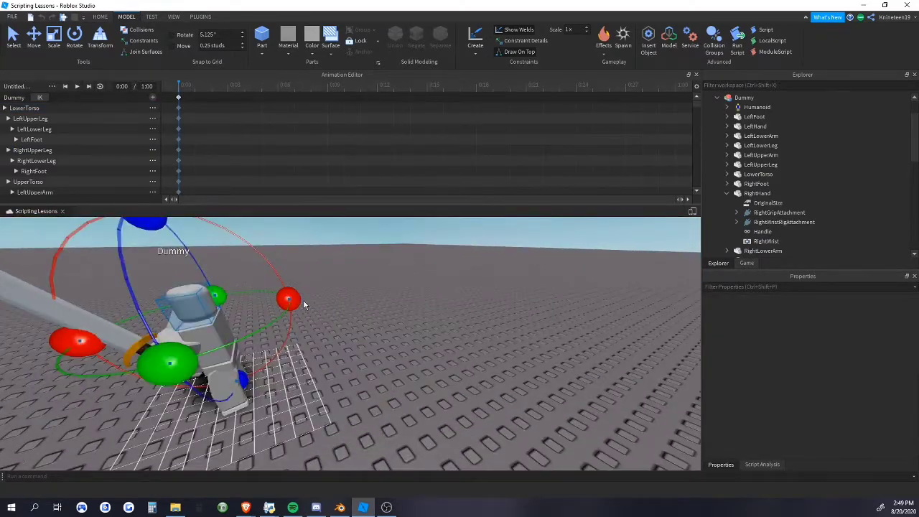
{"action": "left_click_drag", "start_coordinate": [292, 300], "coordinate": [290, 298]}
{"action": "left_click", "coordinate": [339, 310]}
Bend the dummy's right lower leg backward and rotate the right foot about its red axis
{"action": "right_click_drag", "start_coordinate": [339, 310], "coordinate": [487, 308]}
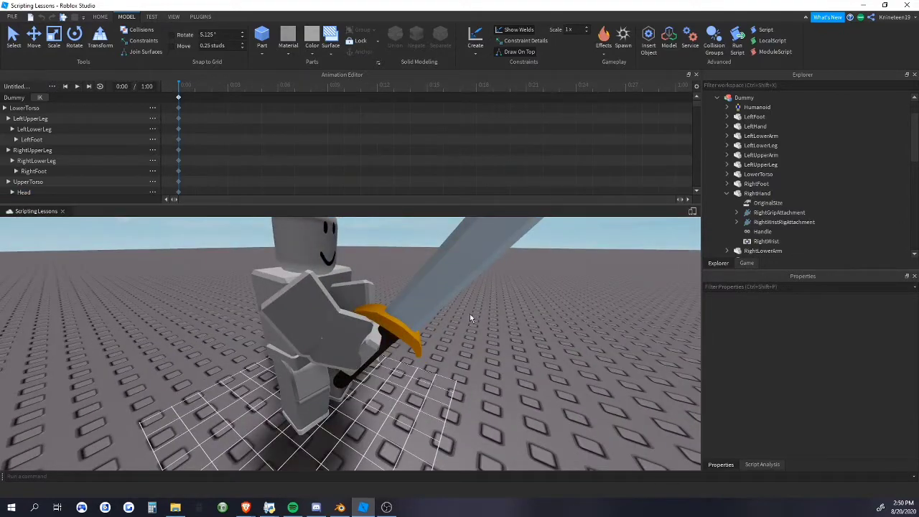
{"action": "right_click_drag", "start_coordinate": [444, 352], "coordinate": [438, 373]}
{"action": "scroll", "coordinate": [445, 352], "scroll_direction": "down", "scroll_amount": 3}
{"action": "scroll", "coordinate": [444, 353], "scroll_direction": "up", "scroll_amount": 3}
{"action": "scroll", "coordinate": [398, 369], "scroll_direction": "up", "scroll_amount": 3}
{"action": "left_click", "coordinate": [397, 371]}
{"action": "left_click_drag", "start_coordinate": [456, 331], "coordinate": [455, 354]}
{"action": "left_click", "coordinate": [429, 386]}
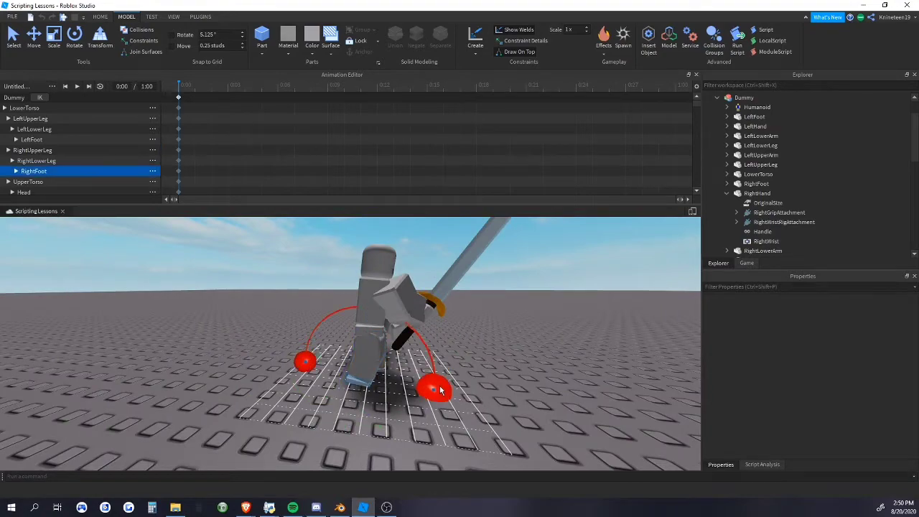
Swing the dummy's left upper leg forward and adjust the left lower leg about their red axes
{"action": "right_click_drag", "start_coordinate": [389, 261], "coordinate": [389, 261]}
{"action": "scroll", "coordinate": [388, 261], "scroll_direction": "up", "scroll_amount": 3}
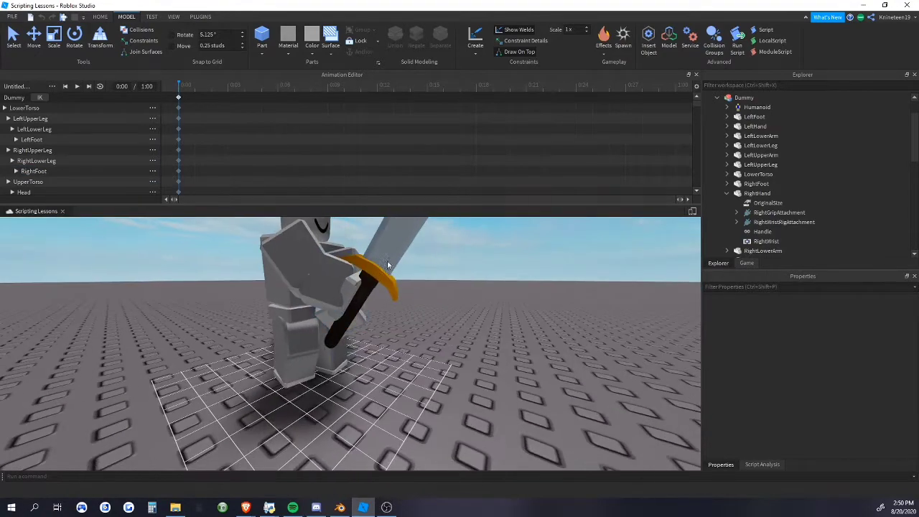
{"action": "right_click_drag", "start_coordinate": [414, 357], "coordinate": [414, 356]}
{"action": "left_click", "coordinate": [388, 344]}
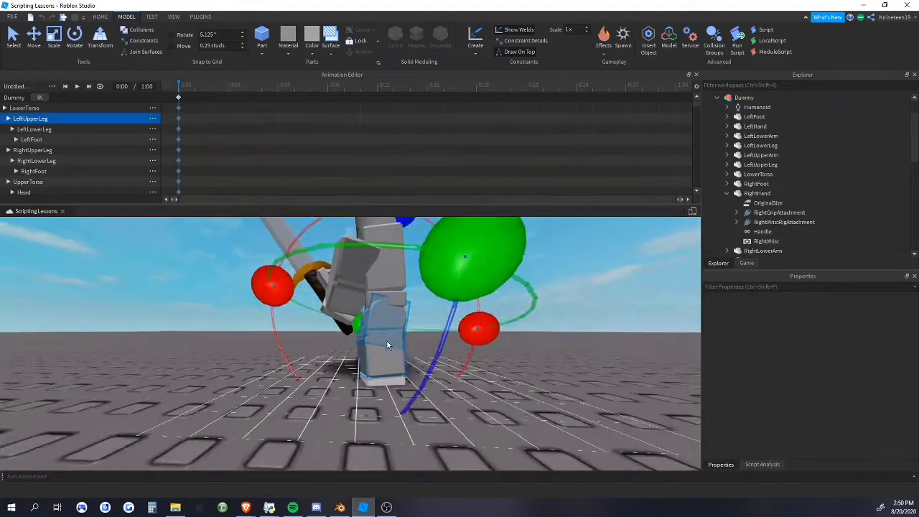
{"action": "scroll", "coordinate": [388, 344], "scroll_direction": "down", "scroll_amount": 3}
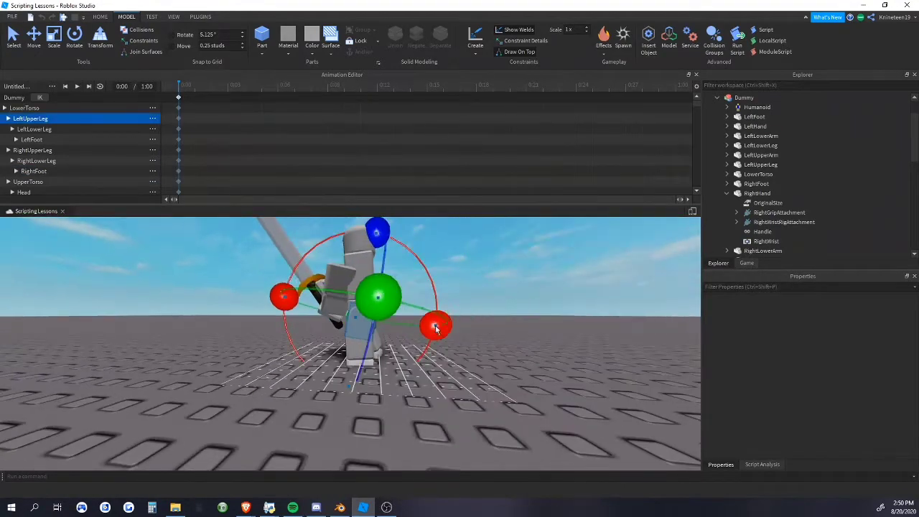
{"action": "left_click_drag", "start_coordinate": [435, 327], "coordinate": [433, 344]}
{"action": "left_click", "coordinate": [419, 355]}
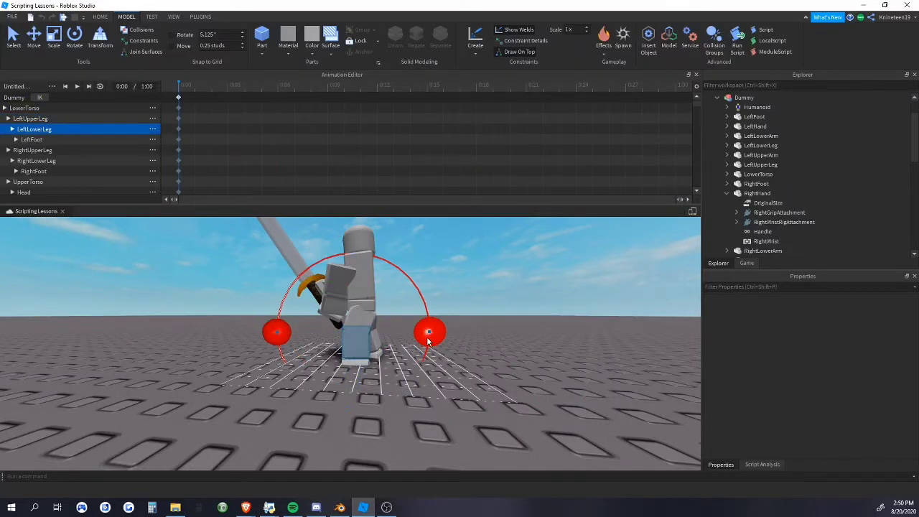
{"action": "left_click", "coordinate": [358, 371]}
Rotate the dummy's left foot about its blue axis to suit the forward stance
{"action": "scroll", "coordinate": [451, 342], "scroll_direction": "up", "scroll_amount": 3}
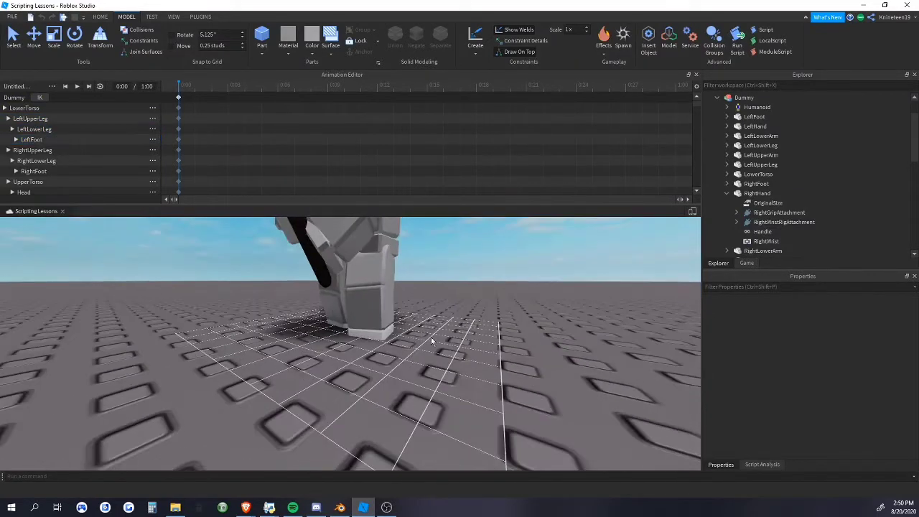
{"action": "left_click", "coordinate": [401, 327]}
{"action": "left_click_drag", "start_coordinate": [375, 234], "coordinate": [399, 234]}
{"action": "left_click", "coordinate": [438, 269]}
Rotate the dummy's hand at the sword's grip about its blue axis
{"action": "right_click_drag", "start_coordinate": [438, 268], "coordinate": [438, 271]}
{"action": "right_click_drag", "start_coordinate": [603, 346], "coordinate": [603, 346]}
{"action": "scroll", "coordinate": [603, 346], "scroll_direction": "down", "scroll_amount": 4}
{"action": "scroll", "coordinate": [603, 343], "scroll_direction": "up", "scroll_amount": 4}
{"action": "right_click_drag", "start_coordinate": [479, 371], "coordinate": [480, 371]}
{"action": "scroll", "coordinate": [479, 370], "scroll_direction": "down", "scroll_amount": 4}
{"action": "scroll", "coordinate": [479, 370], "scroll_direction": "up", "scroll_amount": 3}
{"action": "left_click", "coordinate": [358, 331]}
{"action": "left_click_drag", "start_coordinate": [448, 376], "coordinate": [439, 402]}
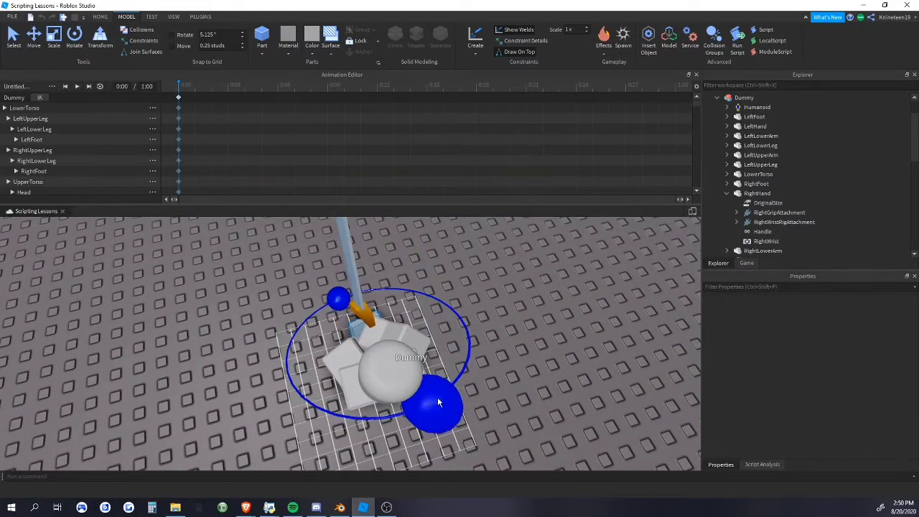
{"action": "left_click", "coordinate": [510, 353]}
{"action": "right_click_drag", "start_coordinate": [510, 353], "coordinate": [549, 359]}
{"action": "left_click", "coordinate": [372, 331]}
{"action": "left_click", "coordinate": [549, 359]}
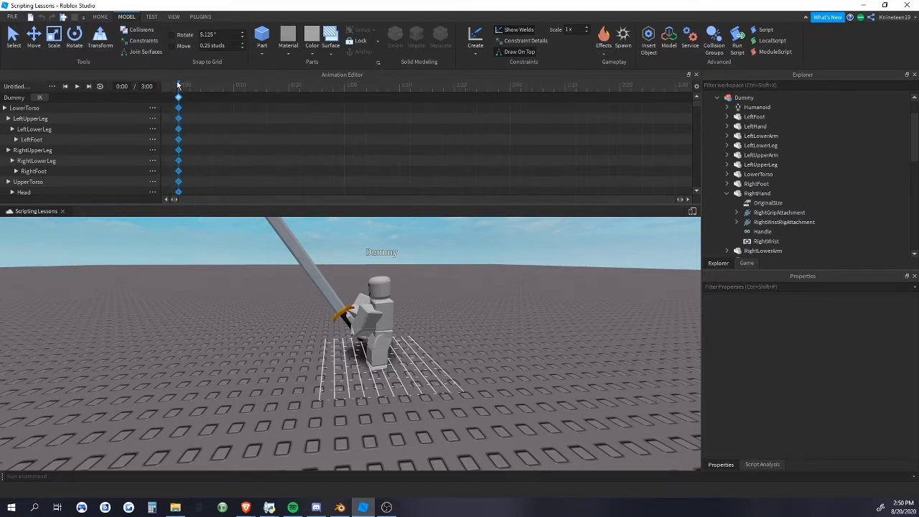
Paste the starting pose's keyframes at 2:00 on the animation timeline
{"action": "key", "text": "ctrl+v"}
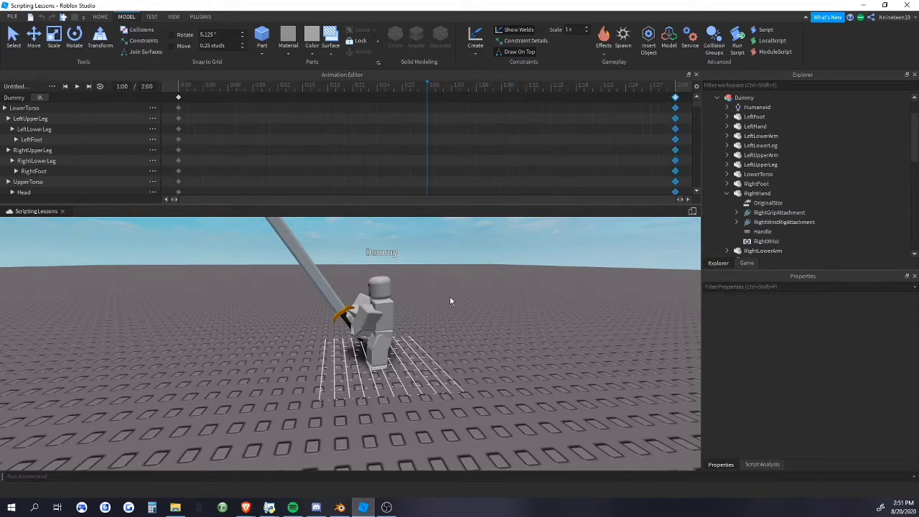
Tilt the dummy's upper torso slightly about its red axis at 1:00
{"action": "right_click_drag", "start_coordinate": [450, 301], "coordinate": [443, 317]}
{"action": "scroll", "coordinate": [431, 298], "scroll_direction": "up", "scroll_amount": 5}
{"action": "left_click", "coordinate": [420, 296]}
{"action": "scroll", "coordinate": [437, 301], "scroll_direction": "down", "scroll_amount": 5}
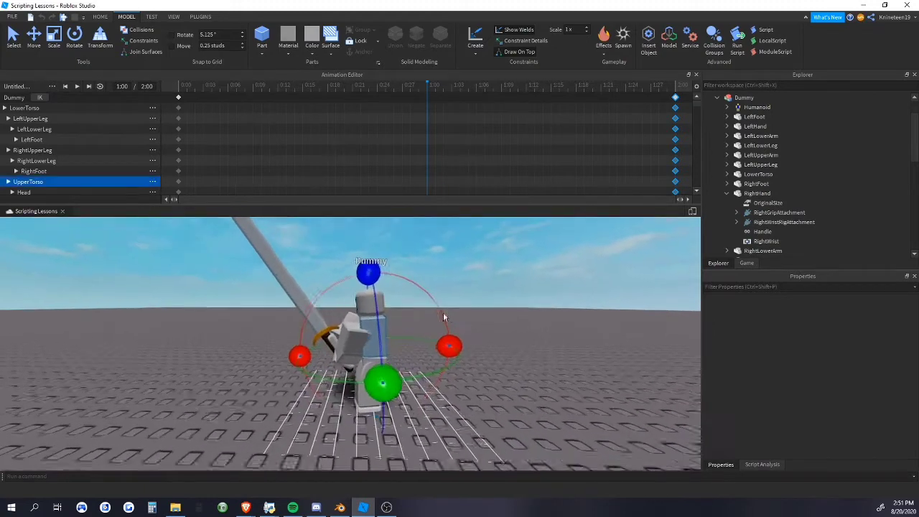
{"action": "scroll", "coordinate": [443, 316], "scroll_direction": "up", "scroll_amount": 1}
{"action": "left_click_drag", "start_coordinate": [457, 347], "coordinate": [459, 345]}
{"action": "left_click", "coordinate": [432, 350]}
{"action": "left_click", "coordinate": [377, 343]}
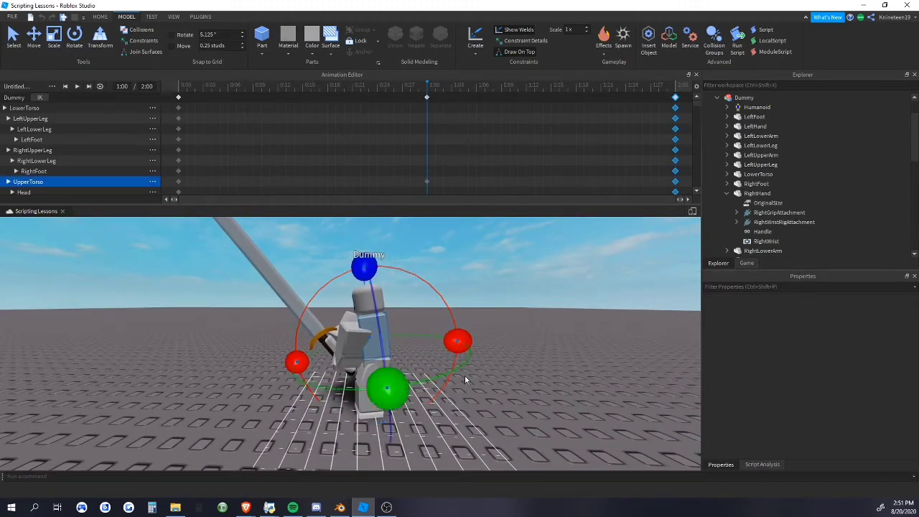
{"action": "left_click", "coordinate": [465, 381]}
Rotate the dummy's head slightly at 1:00 to go with the tilted torso
{"action": "left_click", "coordinate": [369, 300]}
{"action": "left_click_drag", "start_coordinate": [456, 308], "coordinate": [456, 299]}
{"action": "left_click", "coordinate": [474, 353]}
Nudge the dummy's arms at 1:00 to follow the torso tilt, shifting the right arm along its green axis
{"action": "left_click", "coordinate": [356, 334]}
{"action": "key", "text": "r"}
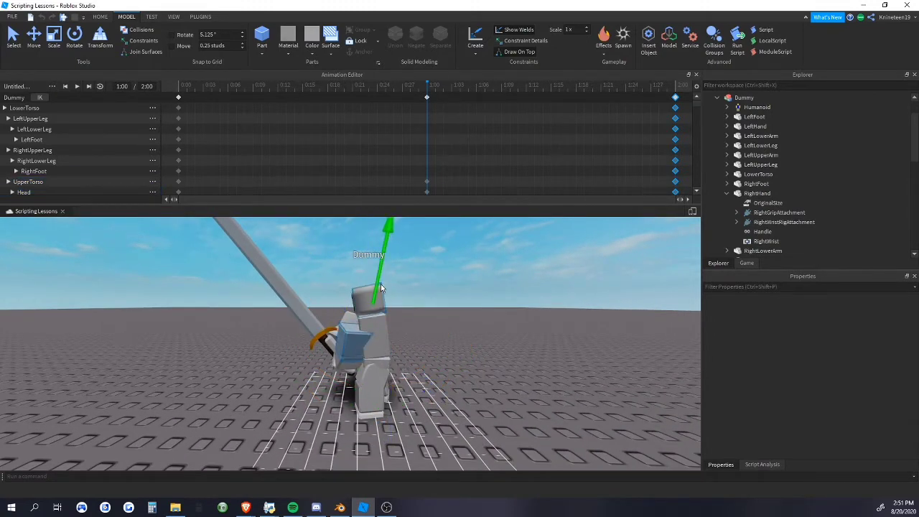
{"action": "left_click", "coordinate": [440, 301]}
{"action": "right_click_drag", "start_coordinate": [439, 301], "coordinate": [399, 303]}
{"action": "left_click", "coordinate": [312, 326]}
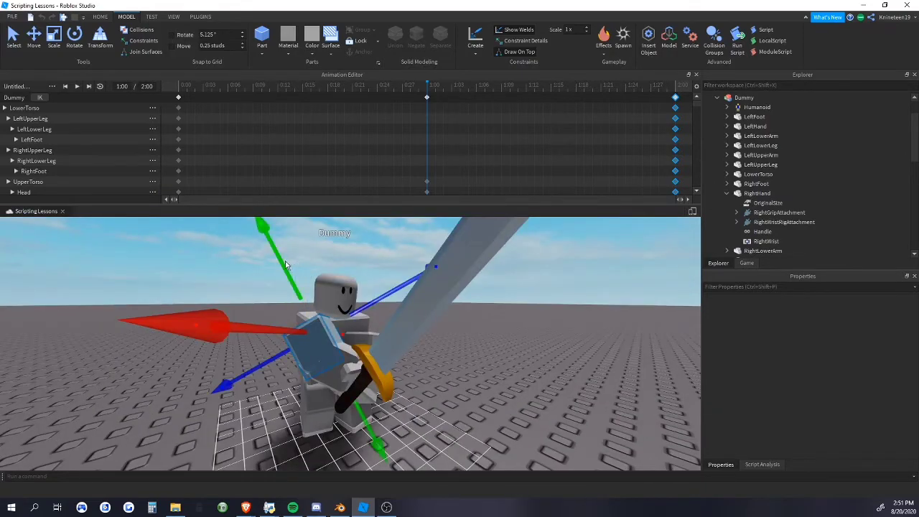
{"action": "left_click_drag", "start_coordinate": [286, 265], "coordinate": [290, 271]}
{"action": "left_click", "coordinate": [474, 407]}
{"action": "right_click_drag", "start_coordinate": [474, 407], "coordinate": [475, 408]}
{"action": "left_click", "coordinate": [362, 289]}
{"action": "left_click_drag", "start_coordinate": [352, 383], "coordinate": [351, 386]}
Rotate the dummy's left upper leg and left lower leg about their red axes at 1:00
{"action": "left_click", "coordinate": [396, 333]}
{"action": "key", "text": "r"}
{"action": "right_click_drag", "start_coordinate": [446, 418], "coordinate": [444, 426]}
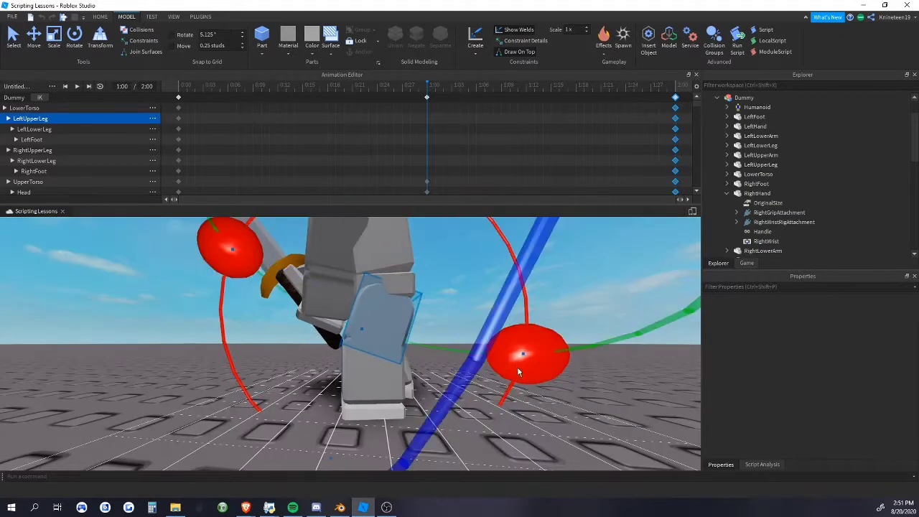
{"action": "left_click", "coordinate": [380, 383]}
{"action": "scroll", "coordinate": [434, 339], "scroll_direction": "down", "scroll_amount": 4}
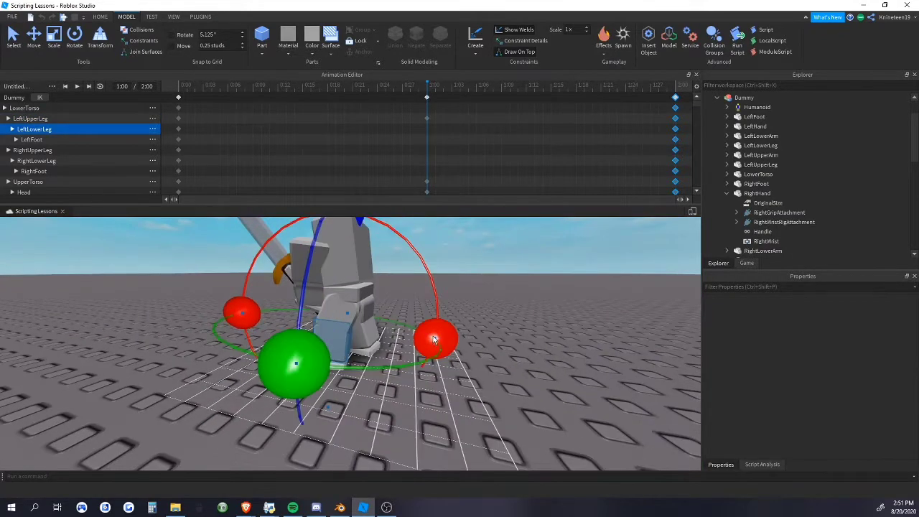
{"action": "left_click_drag", "start_coordinate": [434, 340], "coordinate": [436, 326]}
{"action": "left_click", "coordinate": [467, 378]}
Rotate the dummy's right upper leg and right lower leg at 1:00
{"action": "right_click_drag", "start_coordinate": [467, 378], "coordinate": [468, 377]}
{"action": "left_click", "coordinate": [390, 303]}
{"action": "right_click_drag", "start_coordinate": [389, 302], "coordinate": [389, 305]}
{"action": "left_click_drag", "start_coordinate": [480, 287], "coordinate": [480, 289]}
{"action": "left_click", "coordinate": [492, 339]}
{"action": "left_click", "coordinate": [379, 343]}
{"action": "left_click_drag", "start_coordinate": [470, 347], "coordinate": [452, 353]}
{"action": "left_click", "coordinate": [527, 387]}
Adjust the rotation of the dummy's right and left feet at 1:00 so they sit on the ground
{"action": "left_click", "coordinate": [387, 356]}
{"action": "left_click", "coordinate": [534, 365]}
{"action": "right_click_drag", "start_coordinate": [534, 364], "coordinate": [535, 365]}
{"action": "left_click", "coordinate": [440, 331]}
{"action": "right_click_drag", "start_coordinate": [474, 342], "coordinate": [476, 326]}
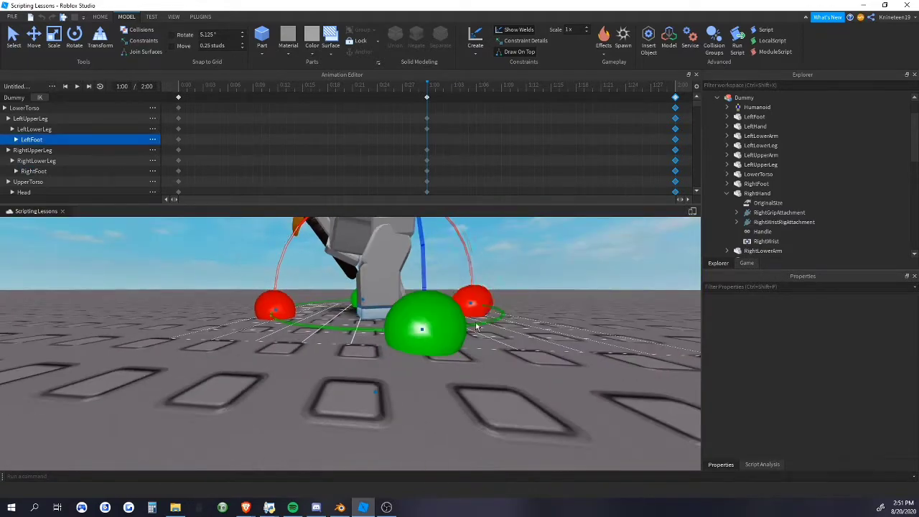
{"action": "left_click", "coordinate": [279, 261]}
{"action": "scroll", "coordinate": [390, 283], "scroll_direction": "down", "scroll_amount": 3}
Adjust the position of the dummy's lower torso at 1:00 using the move handles
{"action": "left_click", "coordinate": [378, 296]}
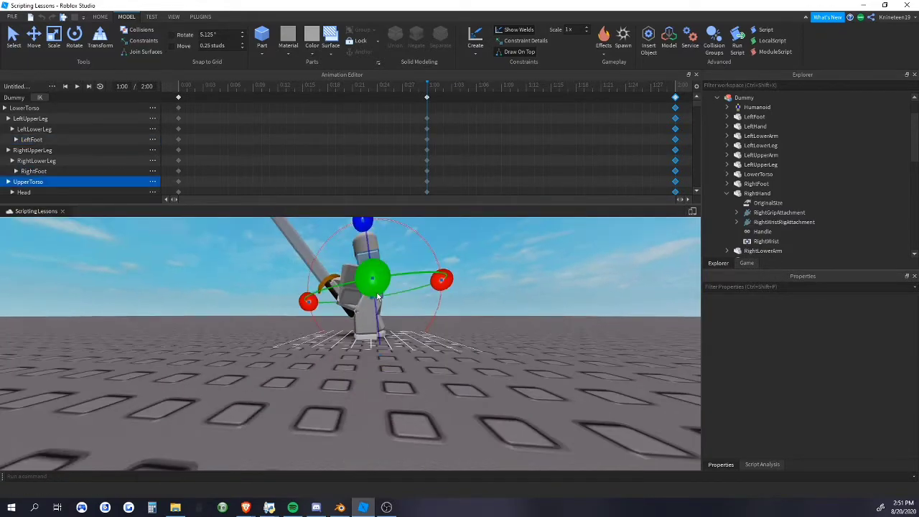
{"action": "left_click", "coordinate": [444, 304]}
{"action": "left_click", "coordinate": [384, 308]}
{"action": "left_click", "coordinate": [485, 309]}
{"action": "left_click", "coordinate": [374, 297]}
{"action": "key", "text": "r"}
{"action": "scroll", "coordinate": [411, 336], "scroll_direction": "up", "scroll_amount": 3}
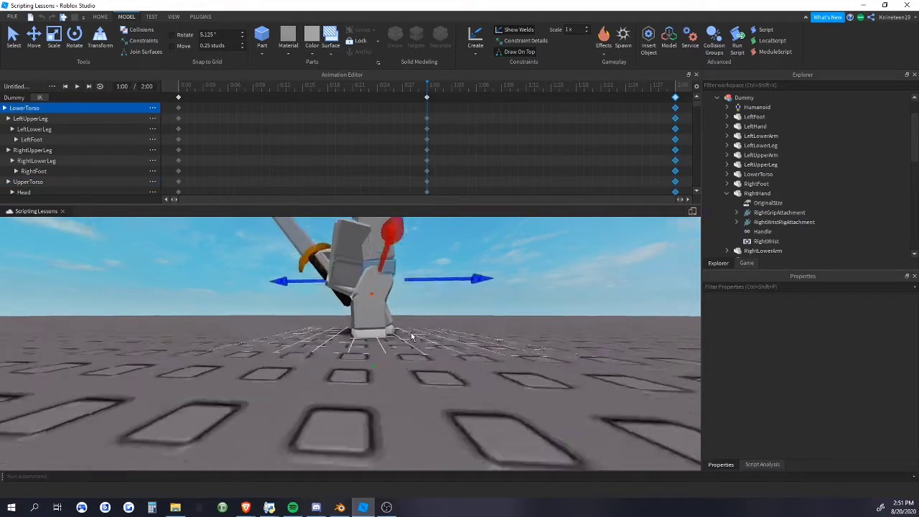
{"action": "scroll", "coordinate": [412, 336], "scroll_direction": "up", "scroll_amount": 3}
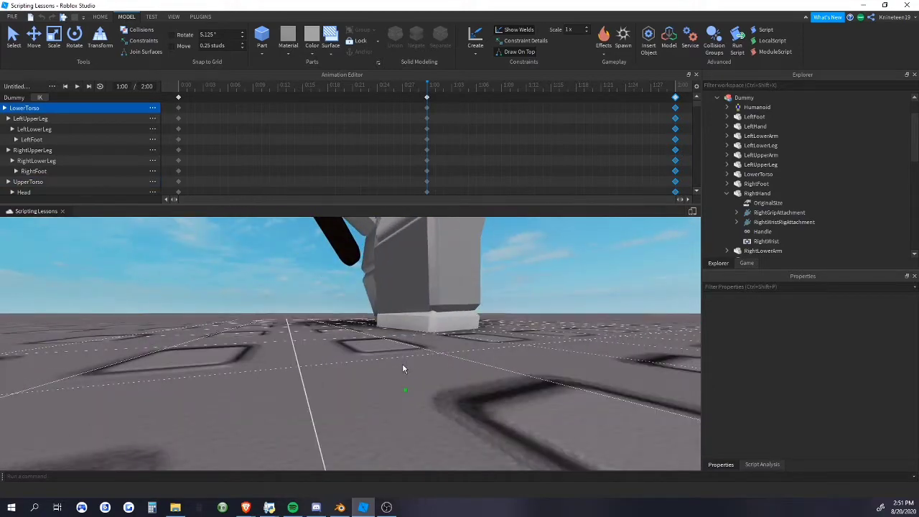
{"action": "left_click", "coordinate": [298, 361]}
{"action": "right_click_drag", "start_coordinate": [297, 360], "coordinate": [298, 361]}
Play the looping animation and examine the dummy's legs and sword pose from several angles
{"action": "scroll", "coordinate": [298, 360], "scroll_direction": "down", "scroll_amount": 5}
{"action": "key", "text": "space"}
{"action": "scroll", "coordinate": [297, 361], "scroll_direction": "down", "scroll_amount": 3}
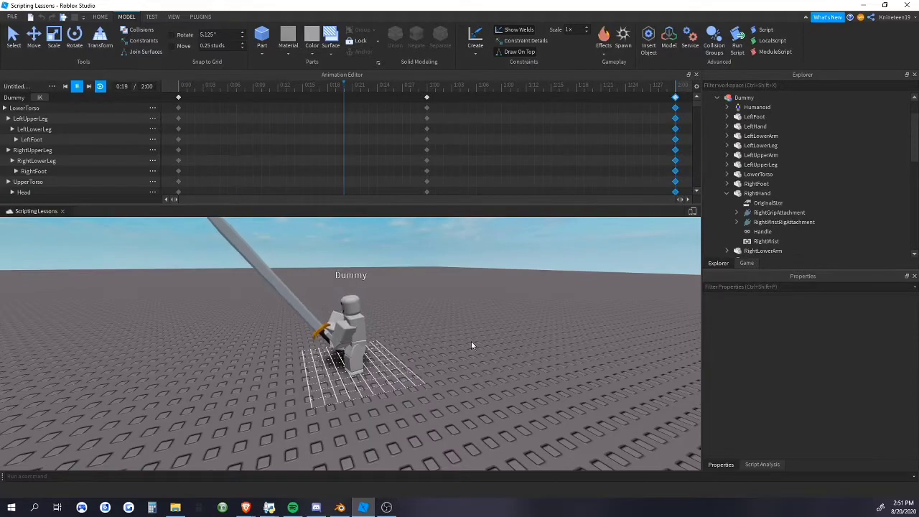
{"action": "right_click_drag", "start_coordinate": [421, 357], "coordinate": [420, 358]}
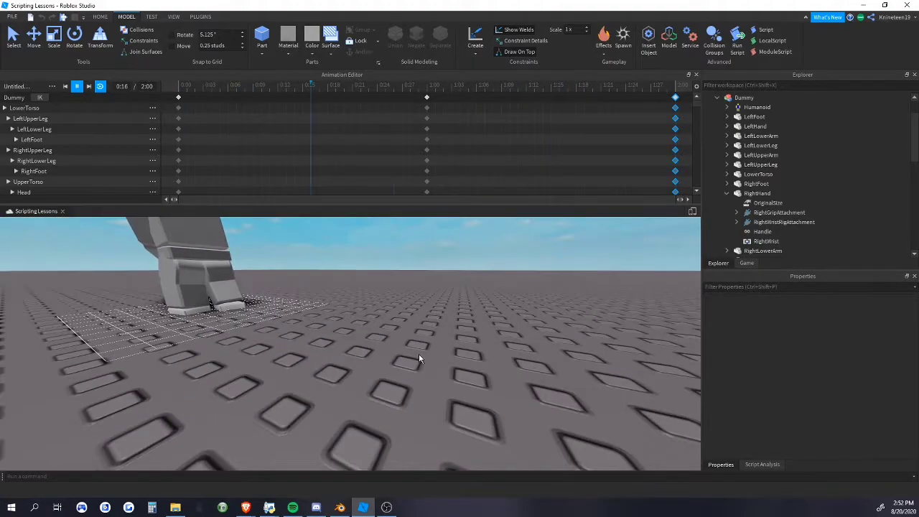
{"action": "scroll", "coordinate": [420, 359], "scroll_direction": "down", "scroll_amount": 6}
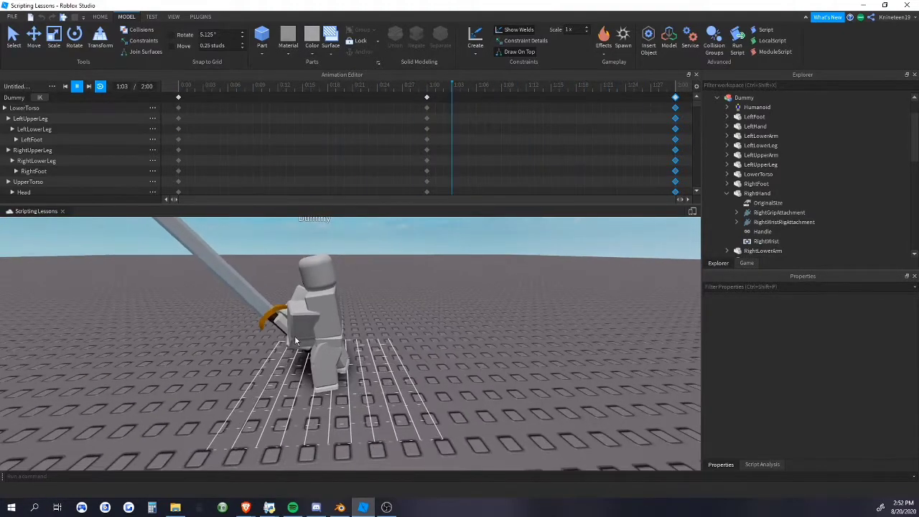
{"action": "right_click_drag", "start_coordinate": [368, 359], "coordinate": [368, 360]}
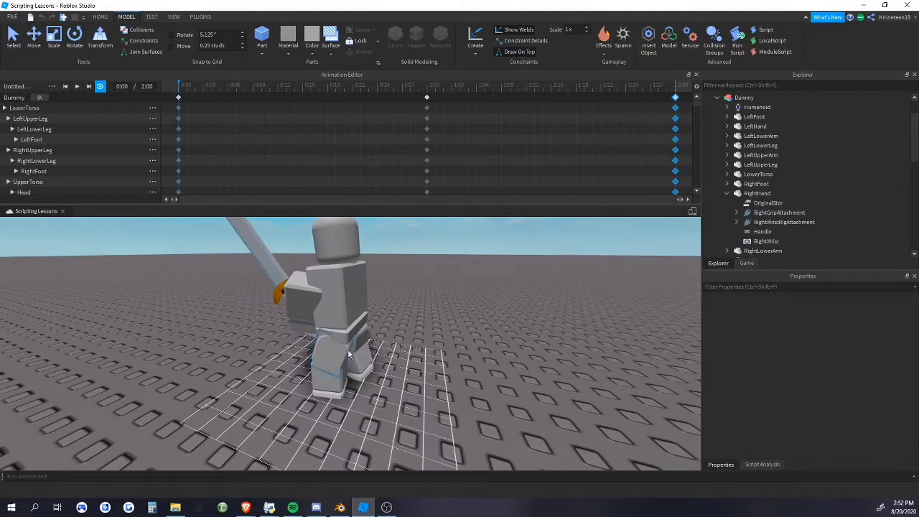
Rotate the dummy's right upper leg at 0:00 and refine the right leg's stance from the side
{"action": "left_click", "coordinate": [348, 354]}
{"action": "key", "text": "r"}
{"action": "left_click_drag", "start_coordinate": [493, 350], "coordinate": [500, 337]}
{"action": "left_click", "coordinate": [556, 378]}
{"action": "scroll", "coordinate": [558, 388], "scroll_direction": "up", "scroll_amount": 4}
{"action": "right_click_drag", "start_coordinate": [558, 387], "coordinate": [559, 388]}
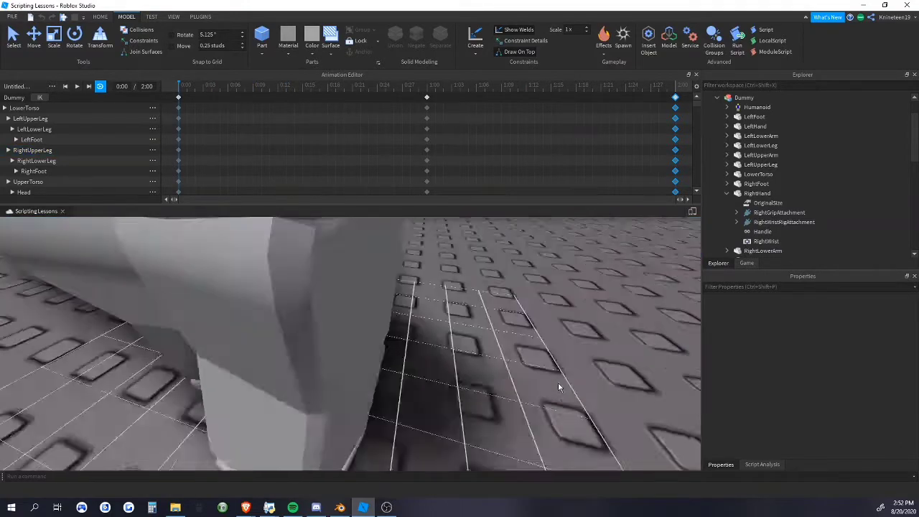
{"action": "scroll", "coordinate": [559, 387], "scroll_direction": "down", "scroll_amount": 6}
{"action": "left_click", "coordinate": [378, 310]}
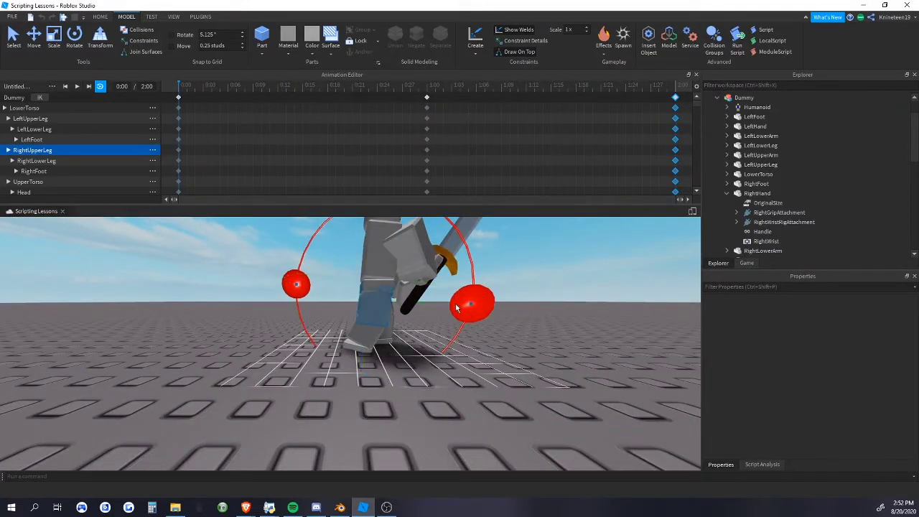
{"action": "left_click", "coordinate": [473, 329]}
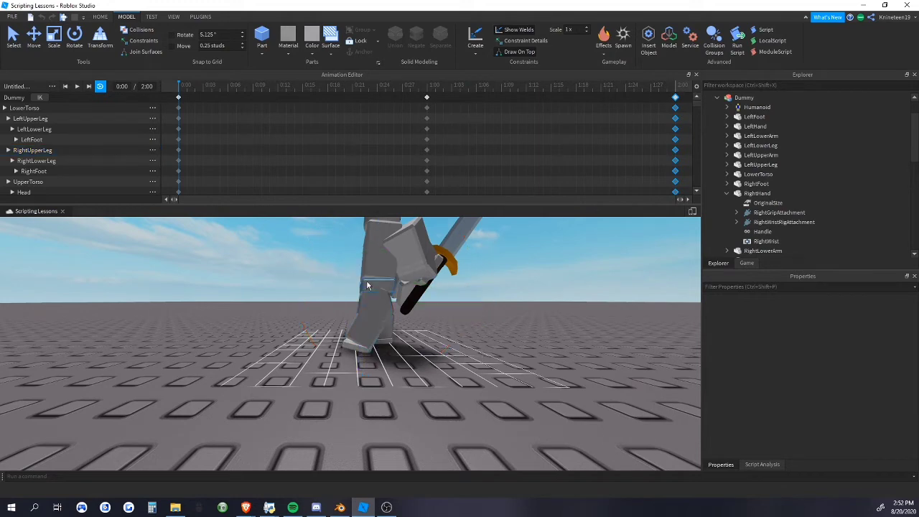
Copy the revised 0:00 keyframes to 2:00 and preview the loop
{"action": "left_click", "coordinate": [381, 299]}
{"action": "scroll", "coordinate": [517, 323], "scroll_direction": "down", "scroll_amount": 5}
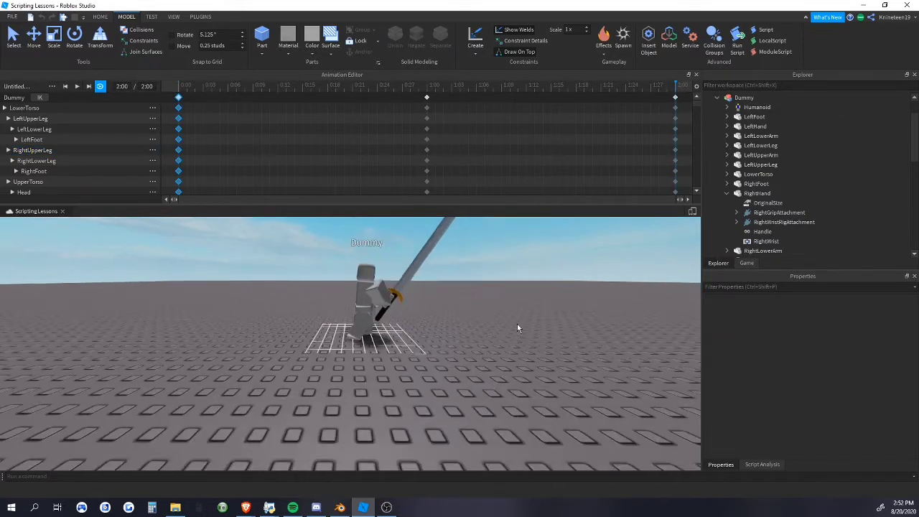
{"action": "key", "text": "space"}
{"action": "key", "text": "space"}
Delete the RightUpperLeg, RightLowerLeg and RightFoot keyframes at 1:00
{"action": "left_click", "coordinate": [434, 87]}
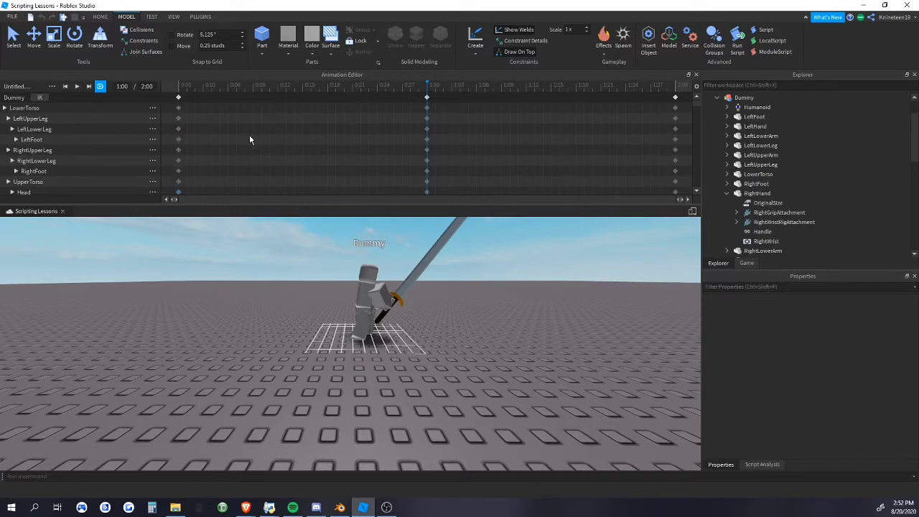
{"action": "scroll", "coordinate": [57, 140], "scroll_direction": "down", "scroll_amount": 1}
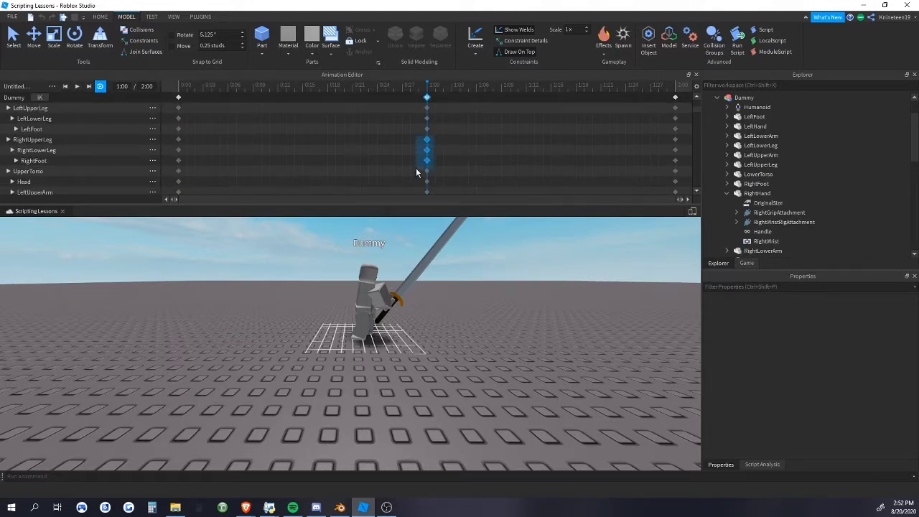
{"action": "scroll", "coordinate": [483, 303], "scroll_direction": "up", "scroll_amount": 5}
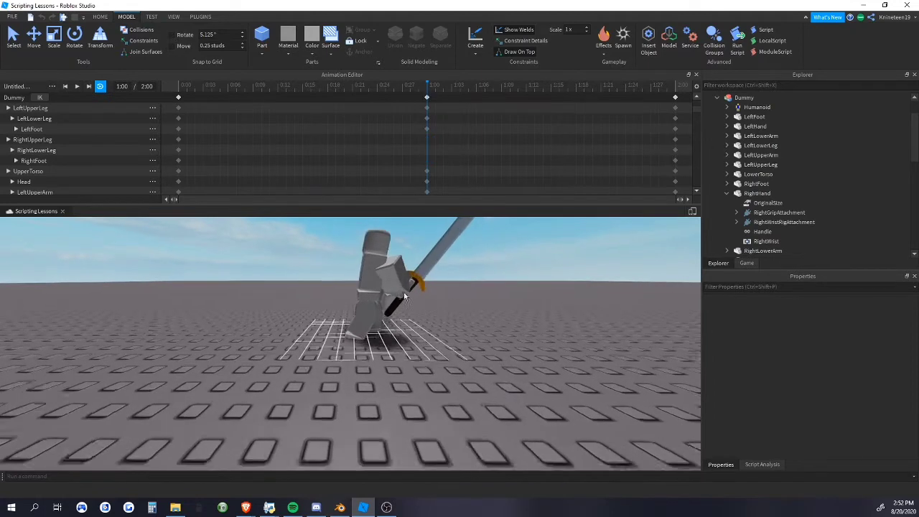
Fine-tune the rotation of the dummy's right lower leg and right foot at the 1:00 keyframe
{"action": "left_click", "coordinate": [379, 296]}
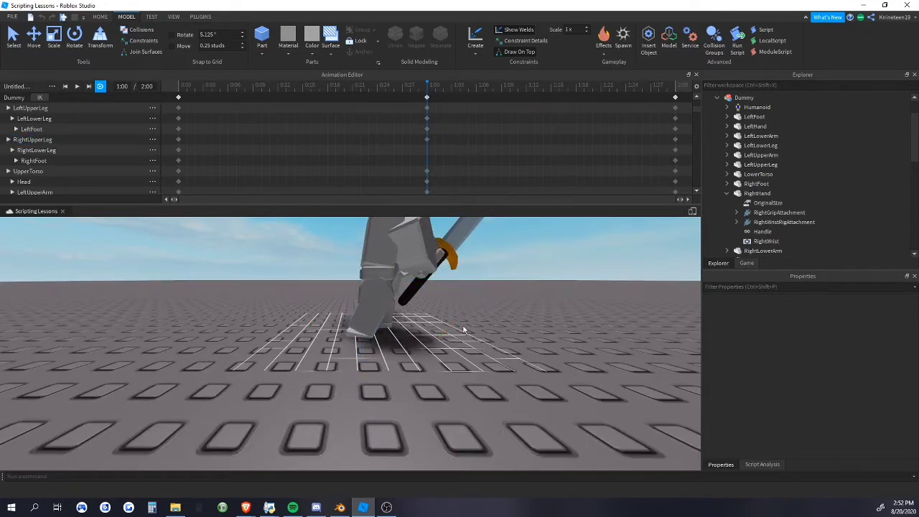
{"action": "left_click", "coordinate": [381, 326]}
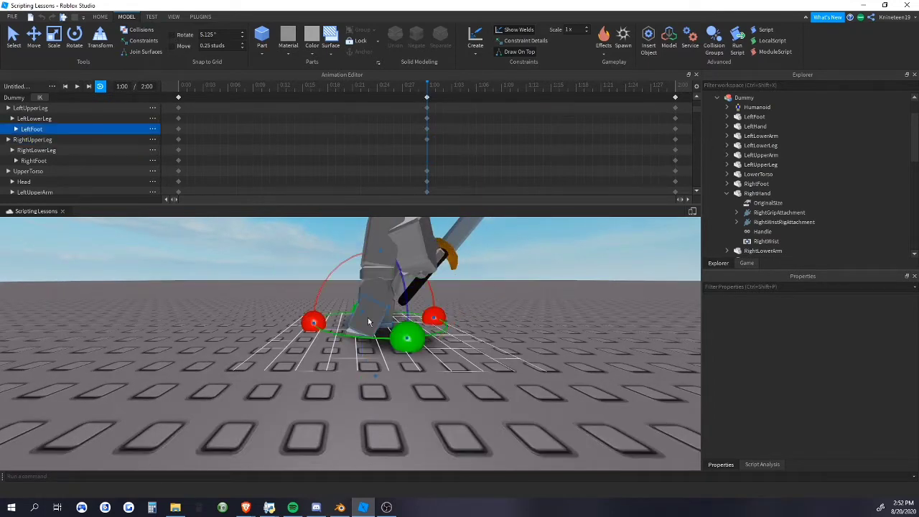
{"action": "left_click", "coordinate": [355, 361]}
{"action": "left_click", "coordinate": [373, 308]}
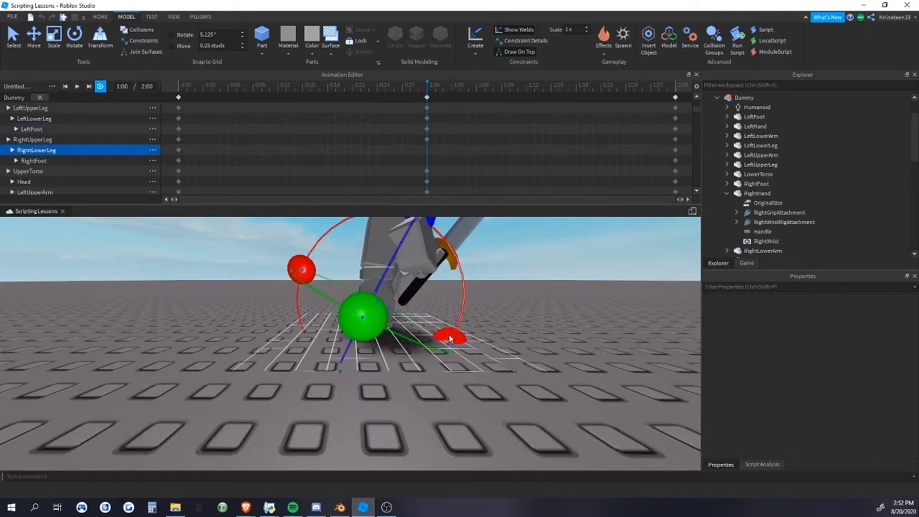
{"action": "right_click", "coordinate": [496, 368]}
{"action": "left_click", "coordinate": [436, 82]}
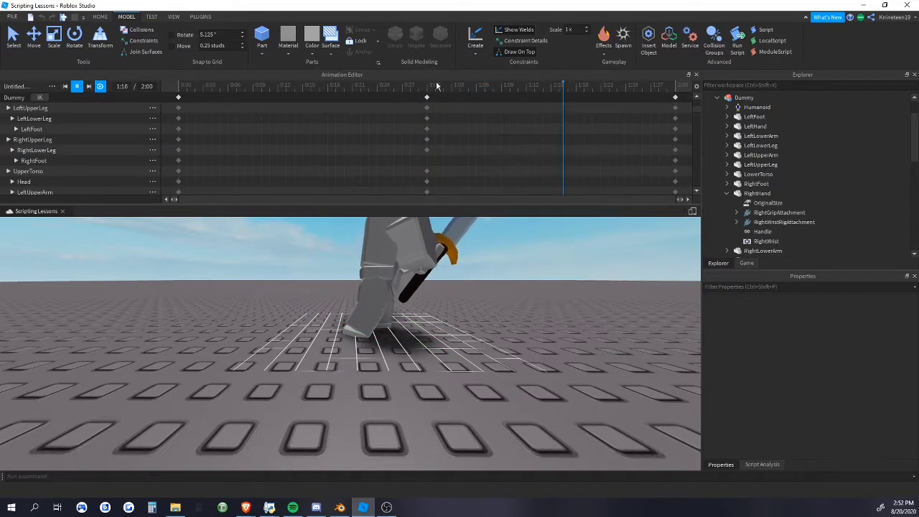
{"action": "left_click", "coordinate": [358, 336]}
Play the dummy's animation and examine the motion from several angles and distances, ending with playback stopped
{"action": "key", "text": "space"}
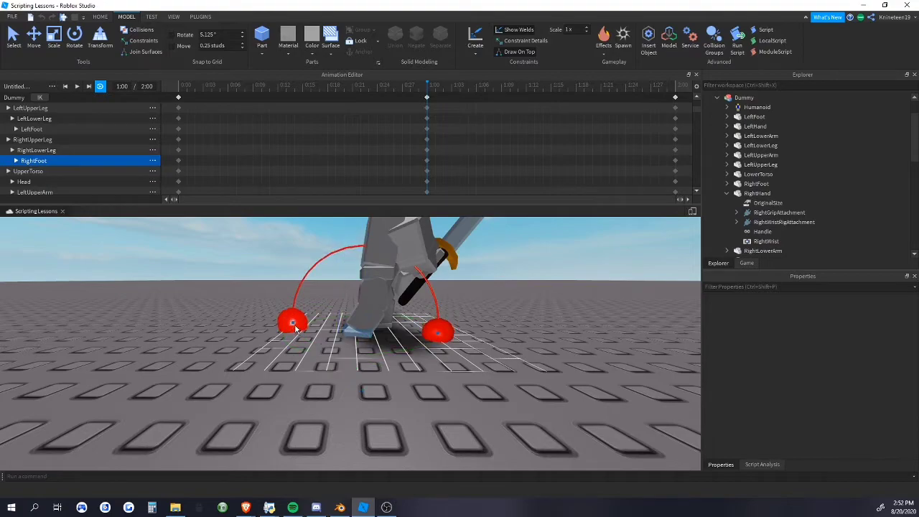
{"action": "scroll", "coordinate": [296, 362], "scroll_direction": "down", "scroll_amount": 10}
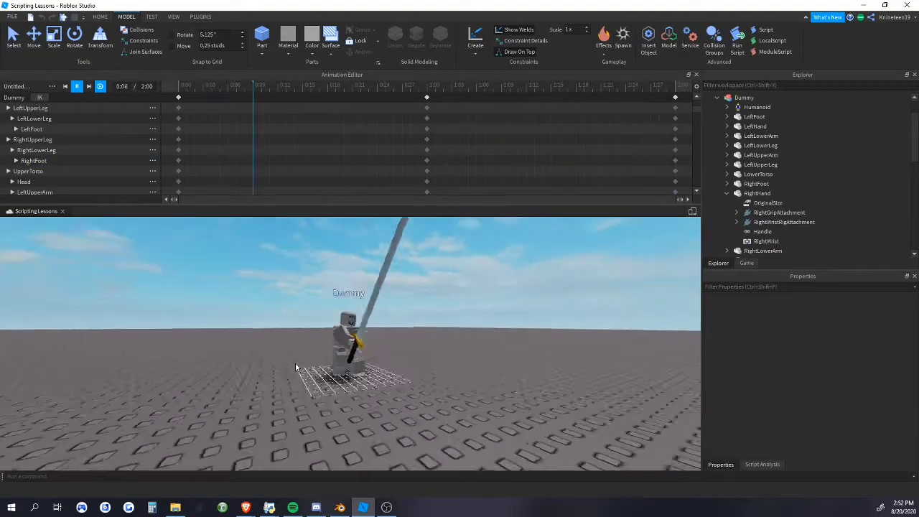
{"action": "right_click_drag", "start_coordinate": [296, 364], "coordinate": [296, 364]}
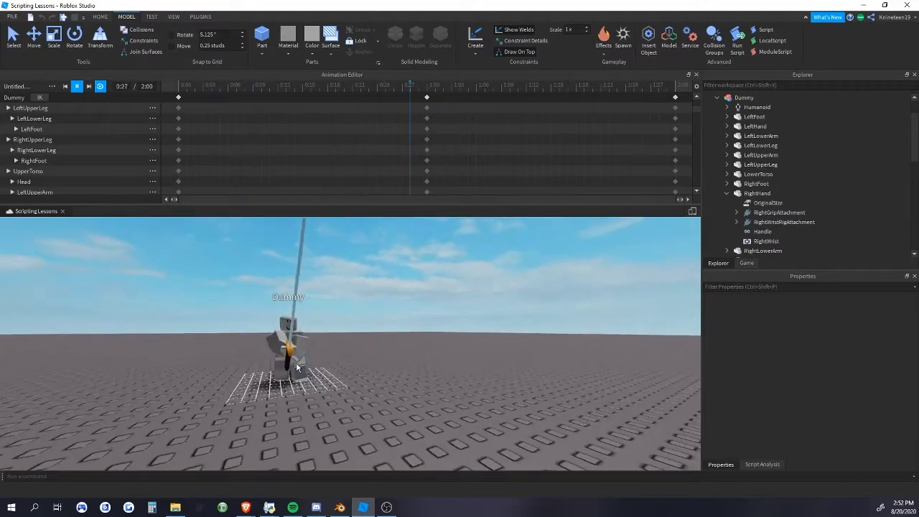
{"action": "scroll", "coordinate": [395, 356], "scroll_direction": "up", "scroll_amount": 6}
{"action": "scroll", "coordinate": [395, 356], "scroll_direction": "down", "scroll_amount": 6}
{"action": "right_click_drag", "start_coordinate": [395, 356], "coordinate": [395, 356]}
{"action": "key", "text": "space"}
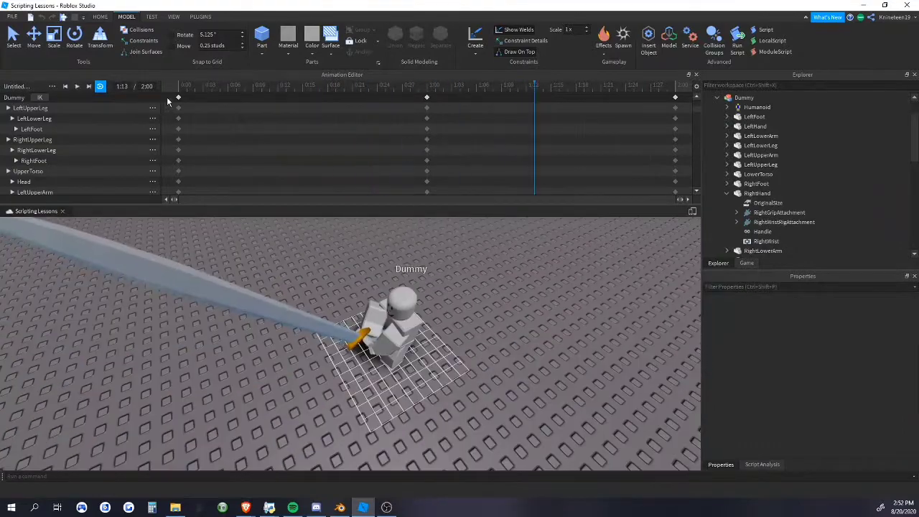
Set the easing style of all keyframes in the animation to Bounce and preview the motion up close
{"action": "left_click_drag", "start_coordinate": [167, 101], "coordinate": [683, 105]}
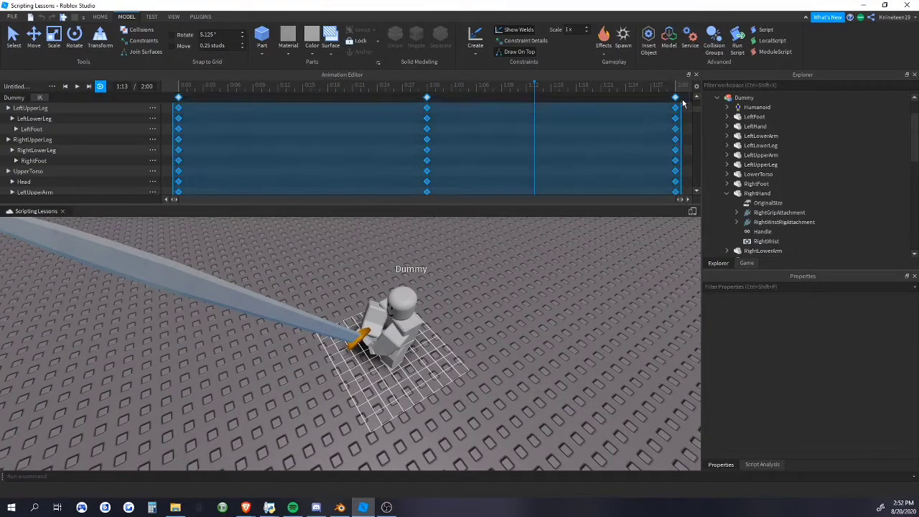
{"action": "right_click", "coordinate": [676, 104]}
{"action": "mouse_move", "coordinate": [718, 201]}
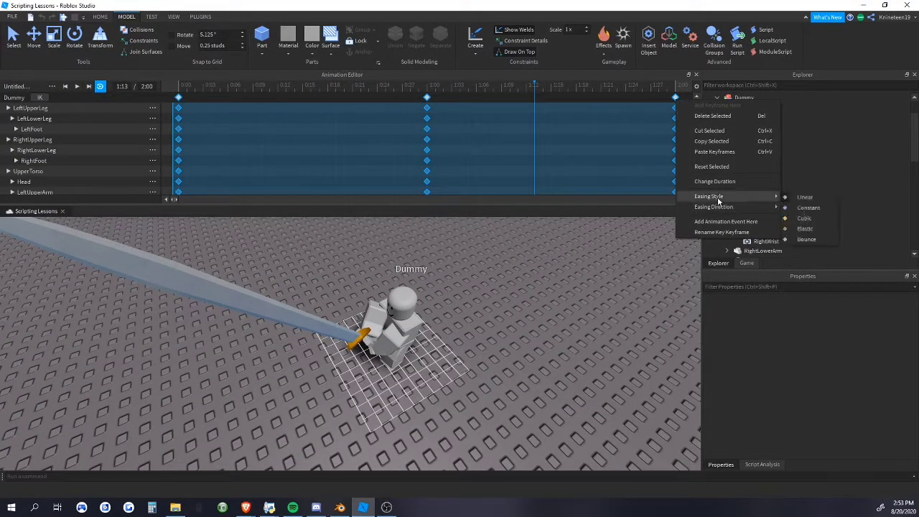
{"action": "left_click", "coordinate": [810, 238]}
{"action": "scroll", "coordinate": [445, 295], "scroll_direction": "up", "scroll_amount": 5}
{"action": "key", "text": "space"}
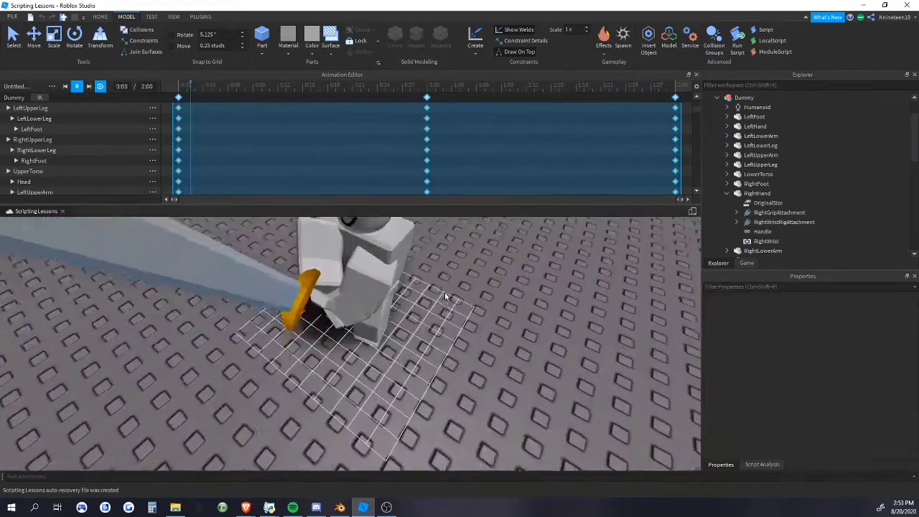
{"action": "right_click_drag", "start_coordinate": [446, 296], "coordinate": [445, 298]}
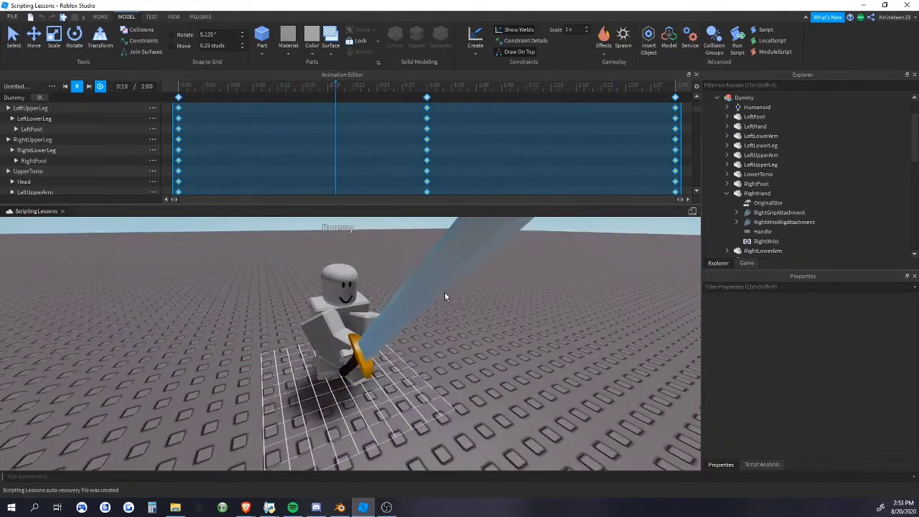
{"action": "scroll", "coordinate": [445, 296], "scroll_direction": "up", "scroll_amount": 6}
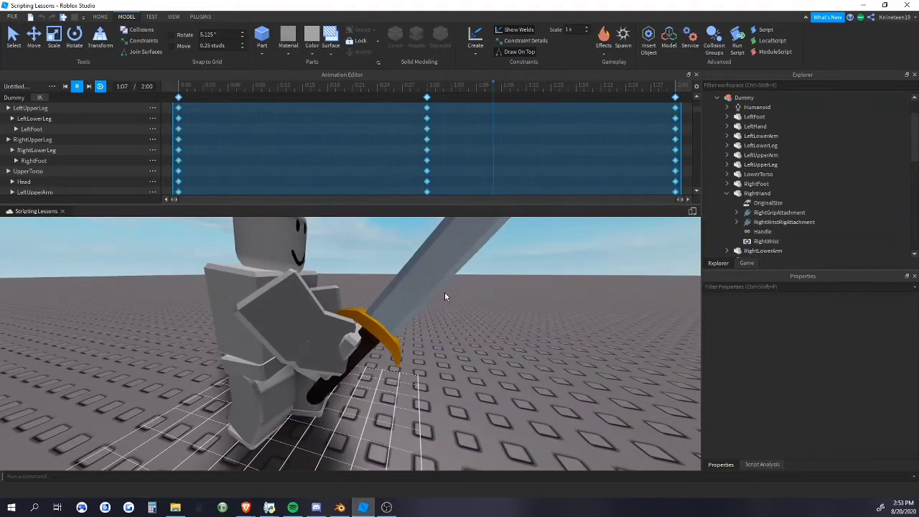
Set the easing direction of all selected keyframes to InOut and replay the animation
{"action": "right_click", "coordinate": [428, 130]}
{"action": "mouse_move", "coordinate": [483, 229]}
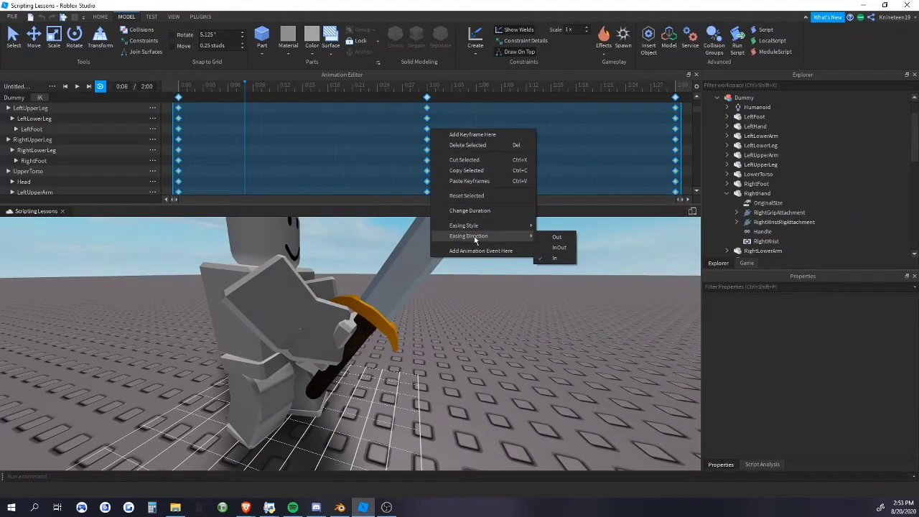
{"action": "left_click", "coordinate": [539, 247]}
{"action": "scroll", "coordinate": [529, 285], "scroll_direction": "down", "scroll_amount": 5}
{"action": "key", "text": "space"}
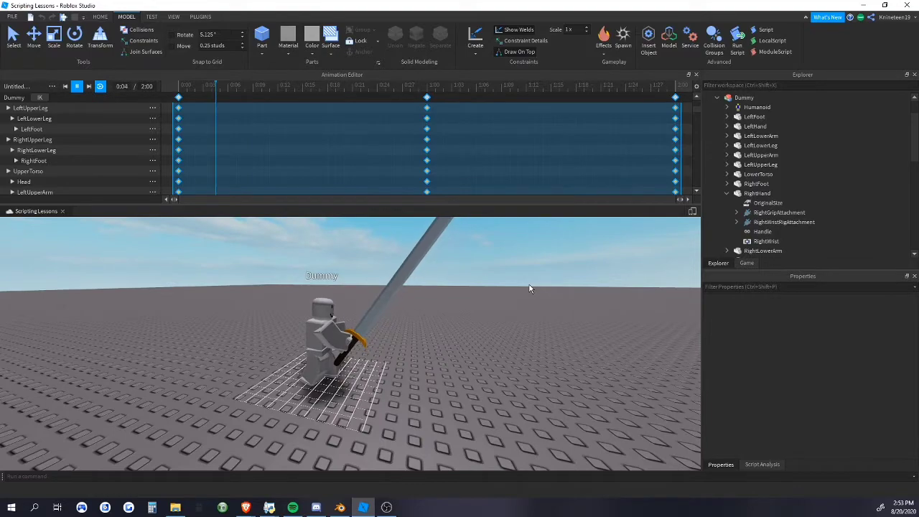
Examine the looping sword pose animation from different sides and distances while it plays
{"action": "scroll", "coordinate": [529, 286], "scroll_direction": "up", "scroll_amount": 5}
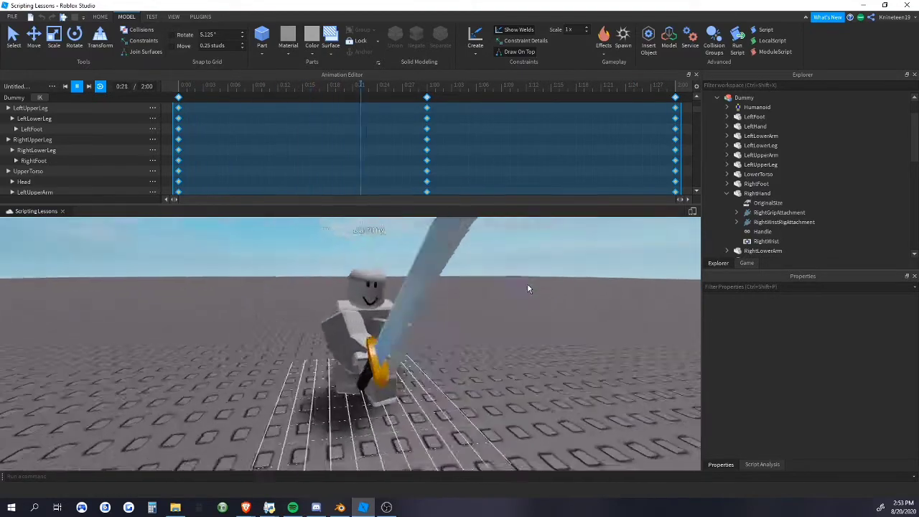
{"action": "key", "text": "d"}
{"action": "right_click_drag", "start_coordinate": [527, 285], "coordinate": [529, 285]}
{"action": "scroll", "coordinate": [407, 320], "scroll_direction": "up", "scroll_amount": 1}
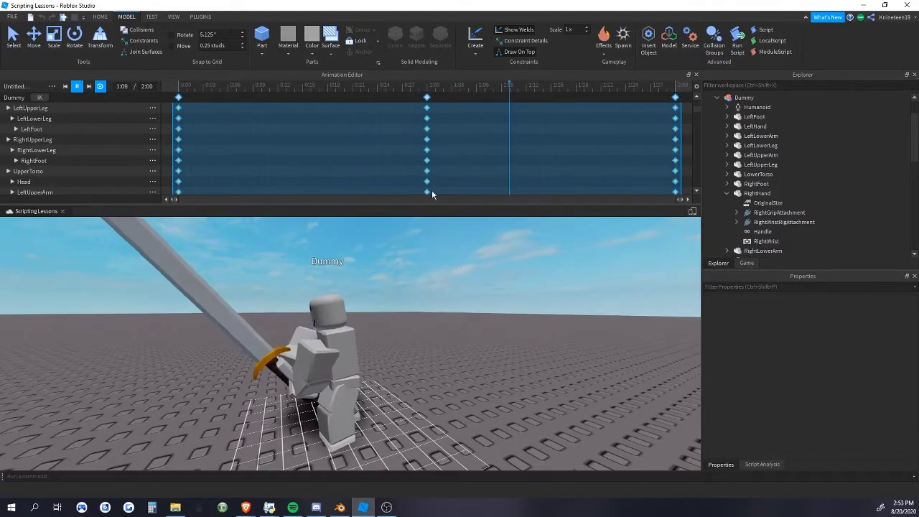
{"action": "scroll", "coordinate": [441, 282], "scroll_direction": "up", "scroll_amount": 2}
{"action": "right_click_drag", "start_coordinate": [441, 282], "coordinate": [441, 282]}
{"action": "scroll", "coordinate": [441, 281], "scroll_direction": "down", "scroll_amount": 2}
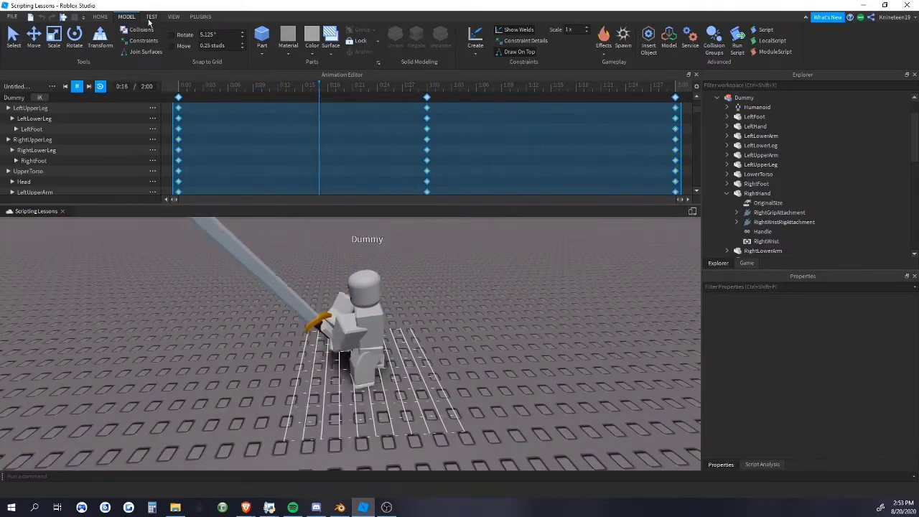
{"action": "left_click", "coordinate": [202, 20]}
{"action": "right_click_drag", "start_coordinate": [396, 232], "coordinate": [398, 250]}
{"action": "scroll", "coordinate": [397, 234], "scroll_direction": "down", "scroll_amount": 3}
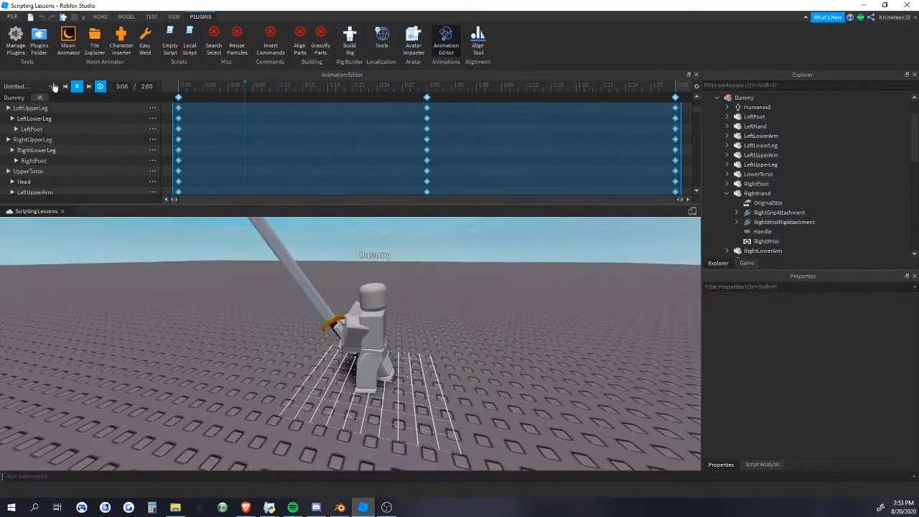
Stop playback and save the dummy's animation clip
{"action": "left_click", "coordinate": [77, 85]}
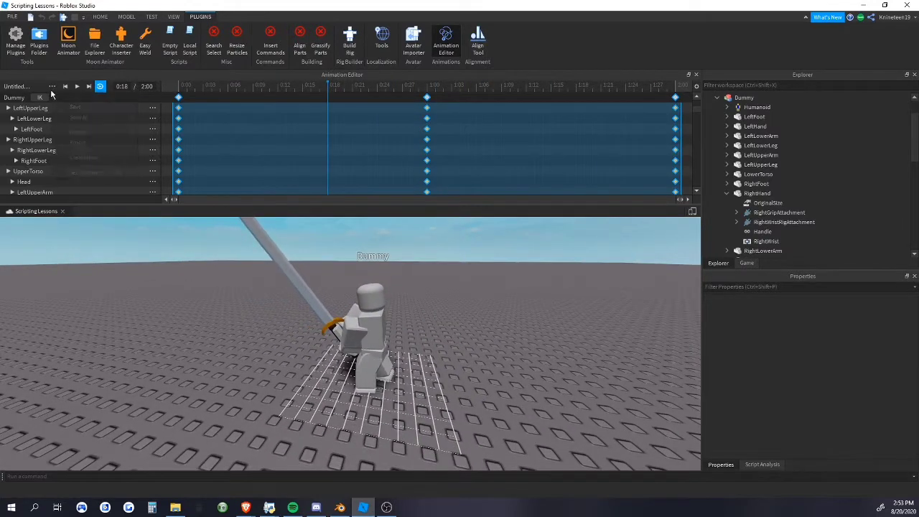
{"action": "left_click", "coordinate": [51, 86]}
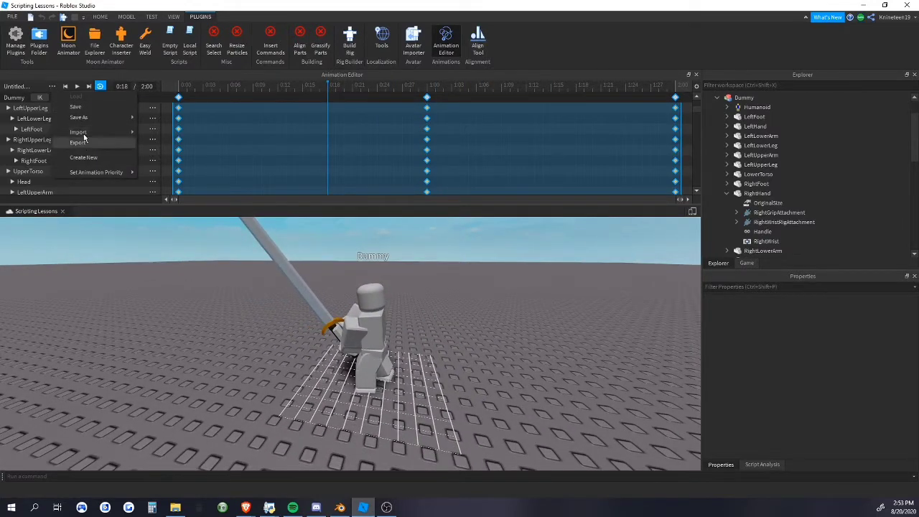
{"action": "left_click", "coordinate": [75, 107]}
Start exporting the animation and replace its asset title with "2h Idle"
{"action": "left_click", "coordinate": [52, 86]}
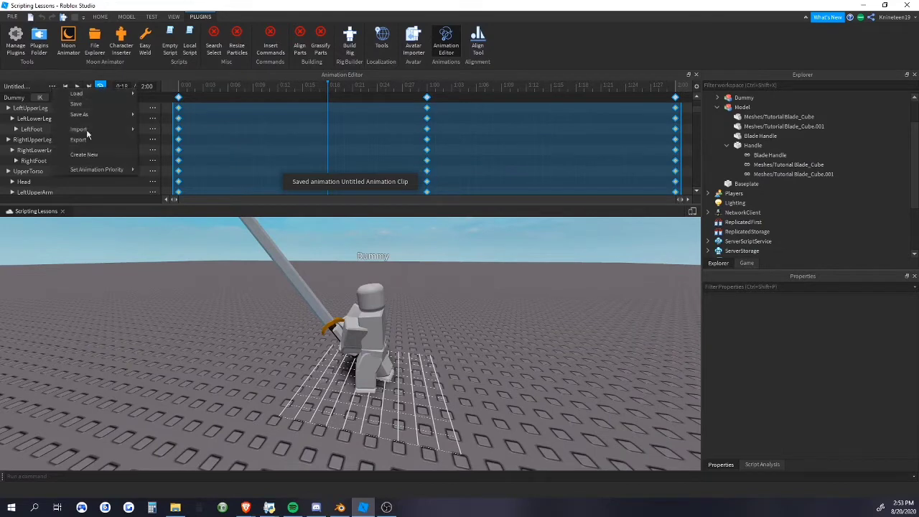
{"action": "left_click", "coordinate": [78, 140]}
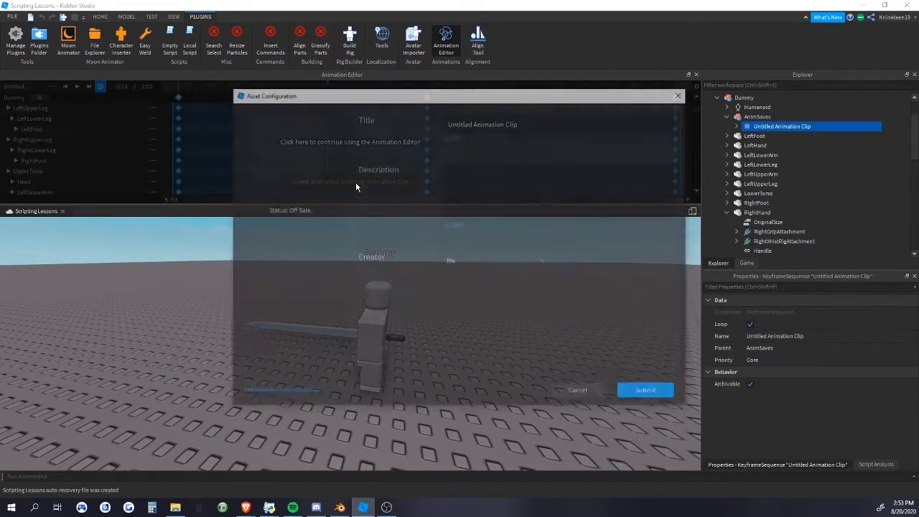
{"action": "left_click", "coordinate": [525, 124]}
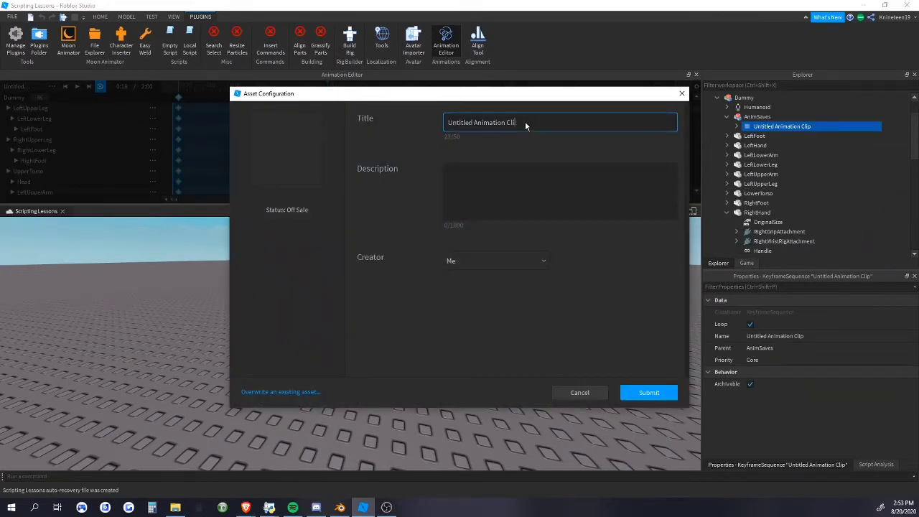
{"action": "key", "text": "BackSpace"}
{"action": "key", "text": "BackSpace"}
{"action": "key", "text": "BackSpace"}
{"action": "key", "text": "BackSpace"}
{"action": "key", "text": "BackSpace"}
{"action": "key", "text": "BackSpace"}
{"action": "key", "text": "BackSpace"}
{"action": "key", "text": "BackSpace"}
{"action": "key", "text": "BackSpace"}
{"action": "key", "text": "BackSpace"}
{"action": "key", "text": "BackSpace"}
{"action": "key", "text": "BackSpace"}
{"action": "key", "text": "BackSpace"}
{"action": "key", "text": "BackSpace"}
{"action": "key", "text": "BackSpace"}
{"action": "key", "text": "BackSpace"}
{"action": "key", "text": "BackSpace"}
{"action": "key", "text": "BackSpace"}
{"action": "key", "text": "BackSpace"}
{"action": "key", "text": "BackSpace"}
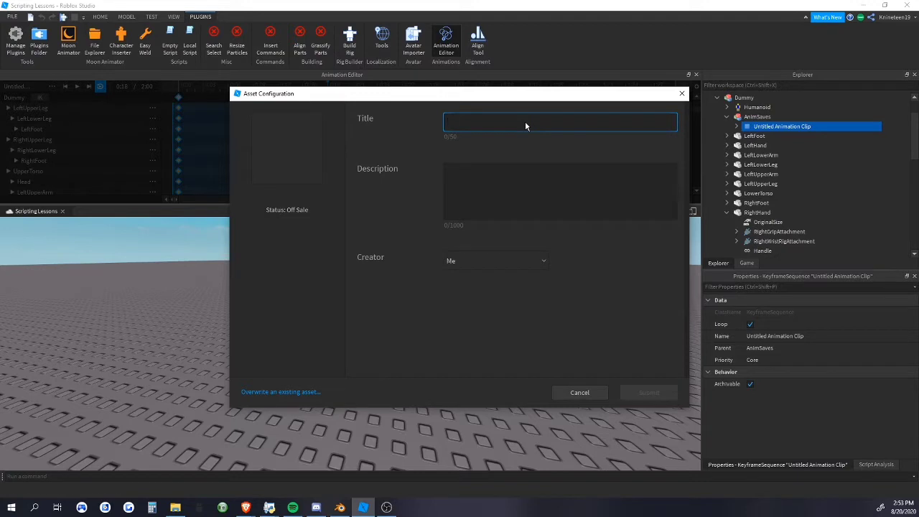
{"action": "type", "text": "2h"}
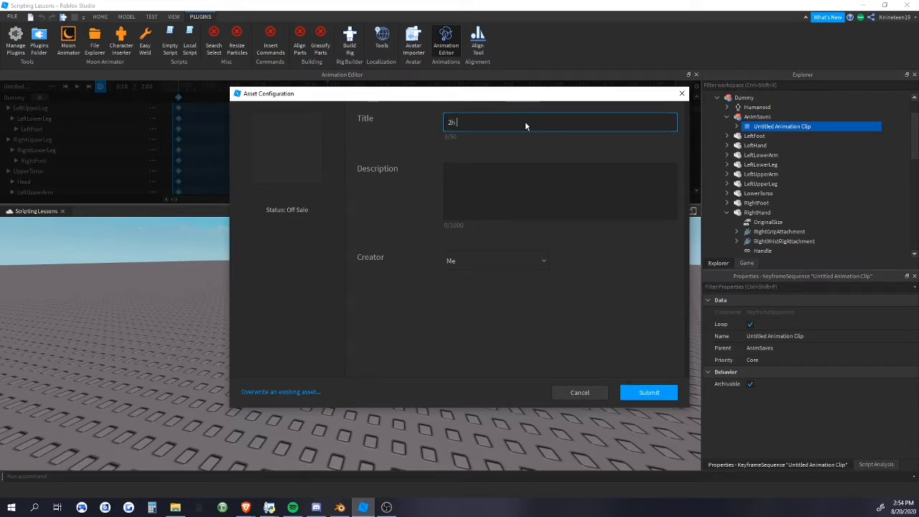
{"action": "type", "text": " Idle"}
Keep Me as the asset's creator, submit the animation for upload, and close the configuration dialog
{"action": "left_click", "coordinate": [502, 260]}
{"action": "left_click", "coordinate": [619, 273]}
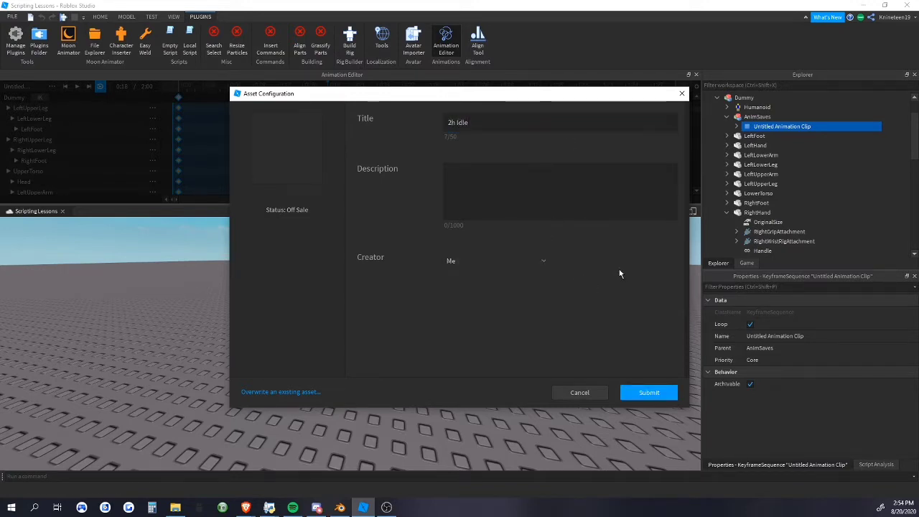
{"action": "left_click", "coordinate": [662, 396]}
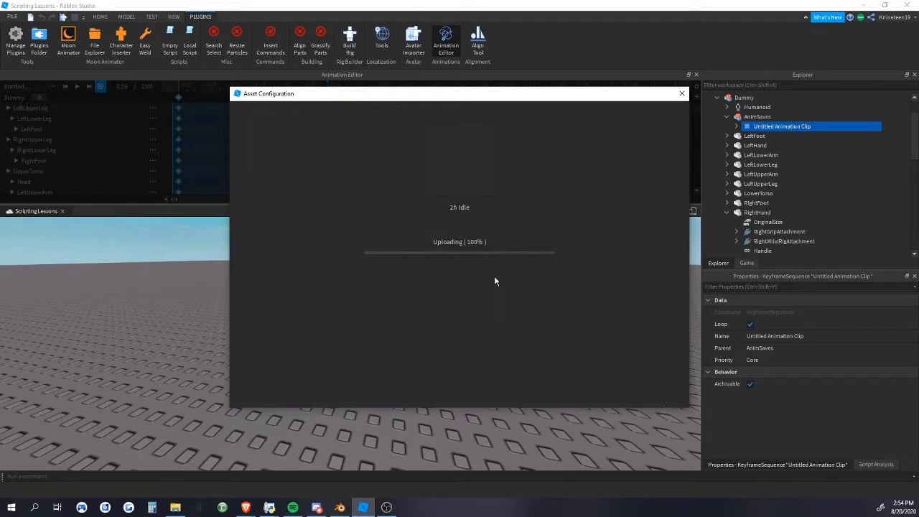
{"action": "left_click", "coordinate": [458, 392]}
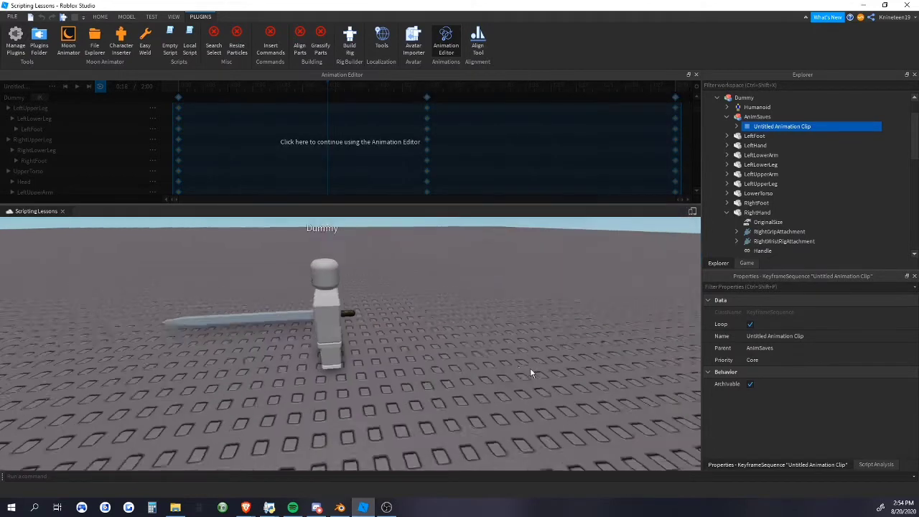
{"action": "right_click_drag", "start_coordinate": [531, 372], "coordinate": [535, 359]}
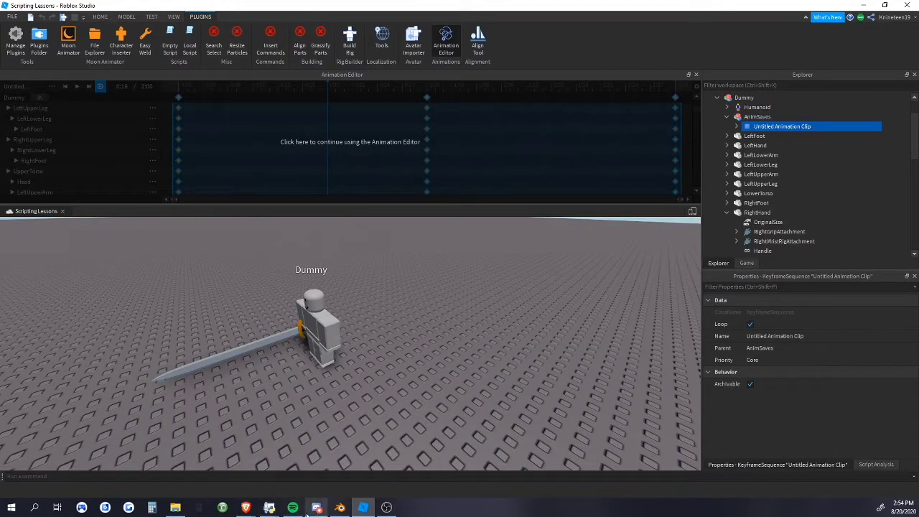
{"action": "mouse_move", "coordinate": [293, 508]}
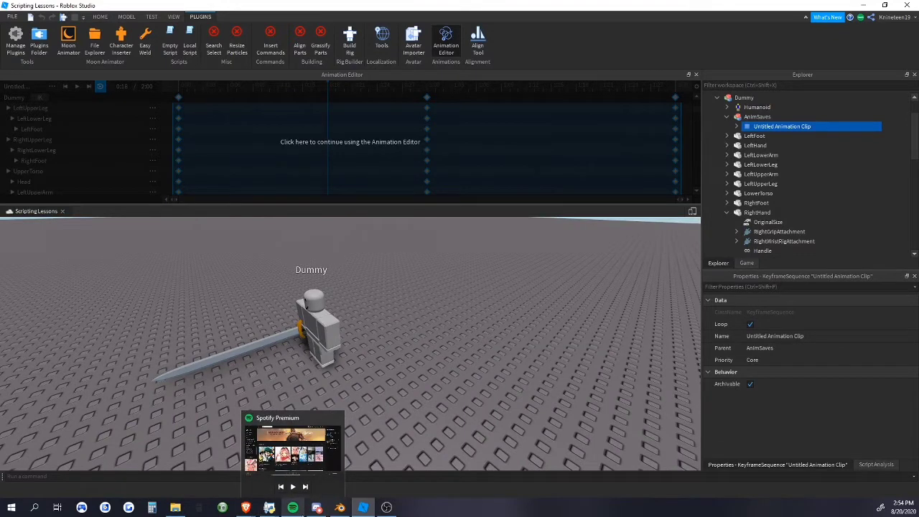
{"action": "left_click", "coordinate": [316, 508]}
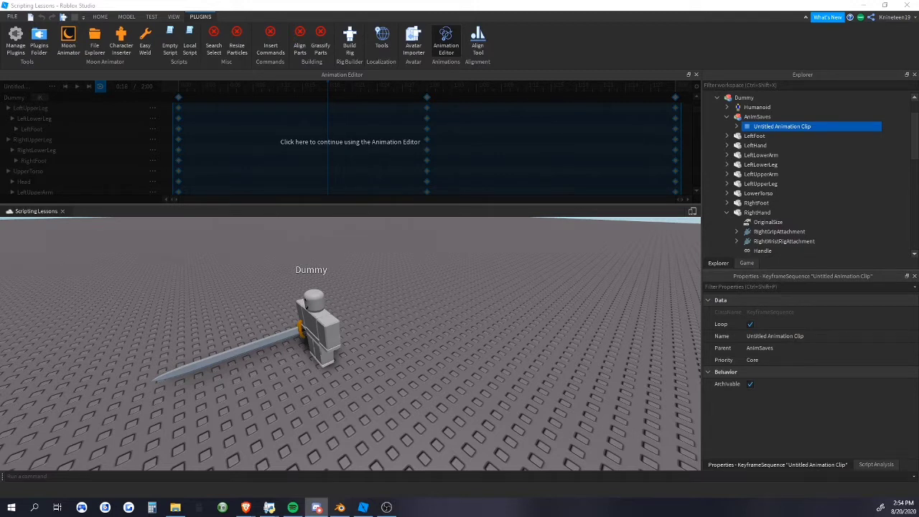
{"action": "key", "text": "a"}
{"action": "right_click_drag", "start_coordinate": [398, 315], "coordinate": [363, 293]}
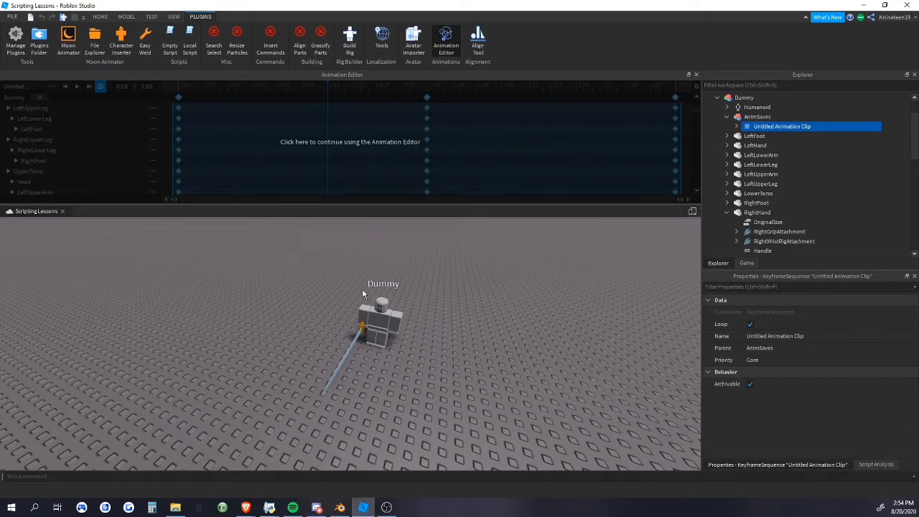
{"action": "right_click_drag", "start_coordinate": [364, 293], "coordinate": [347, 300]}
Return to the Animation Editor and create a new animation named "Running"
{"action": "left_click", "coordinate": [346, 300]}
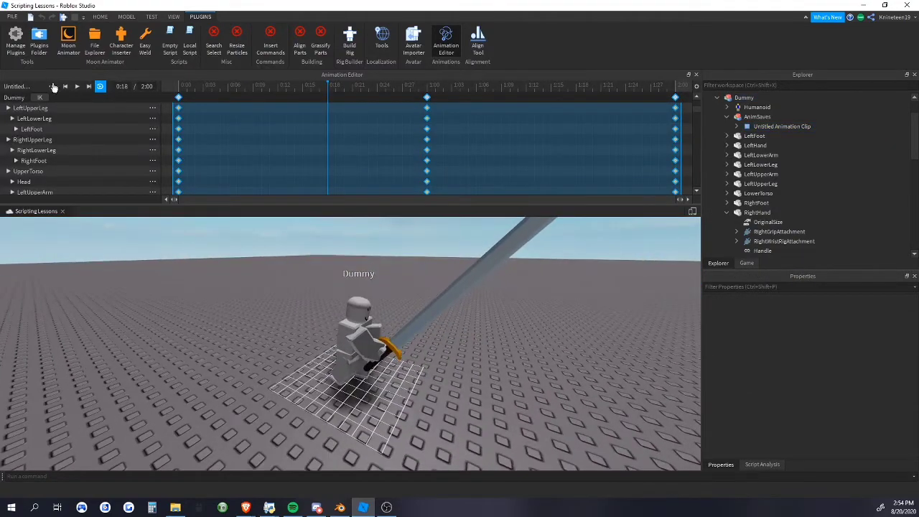
{"action": "left_click", "coordinate": [51, 86]}
{"action": "left_click", "coordinate": [87, 150]}
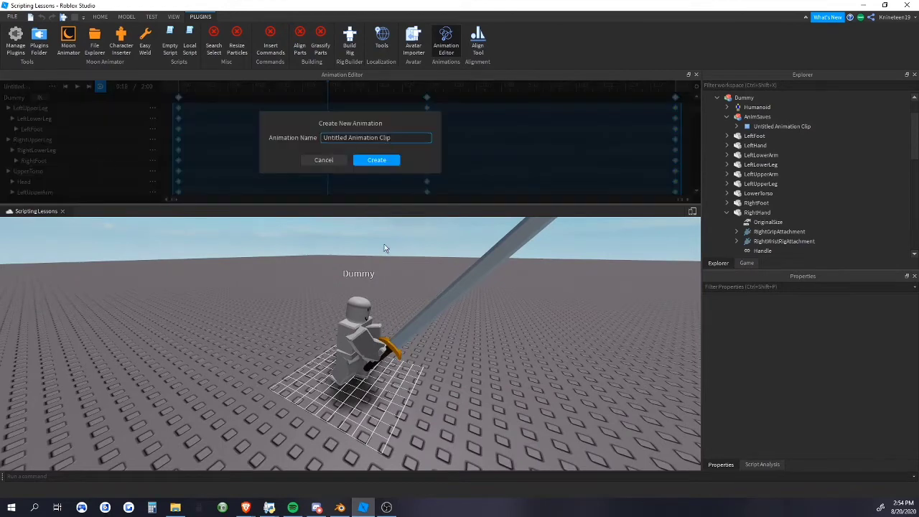
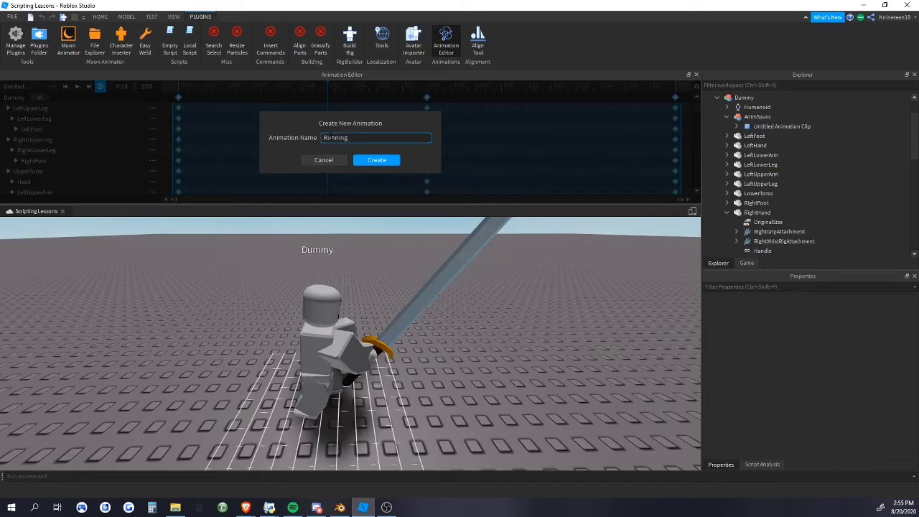
{"action": "left_click", "coordinate": [377, 160]}
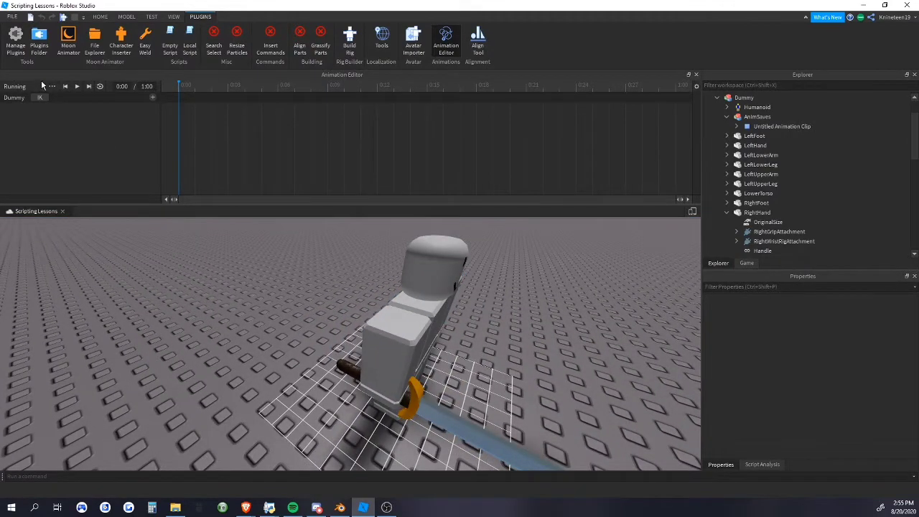
Load the saved Untitled Animation Clip and copy all its keyframes at 0:00
{"action": "left_click", "coordinate": [56, 85]}
{"action": "left_click", "coordinate": [57, 87]}
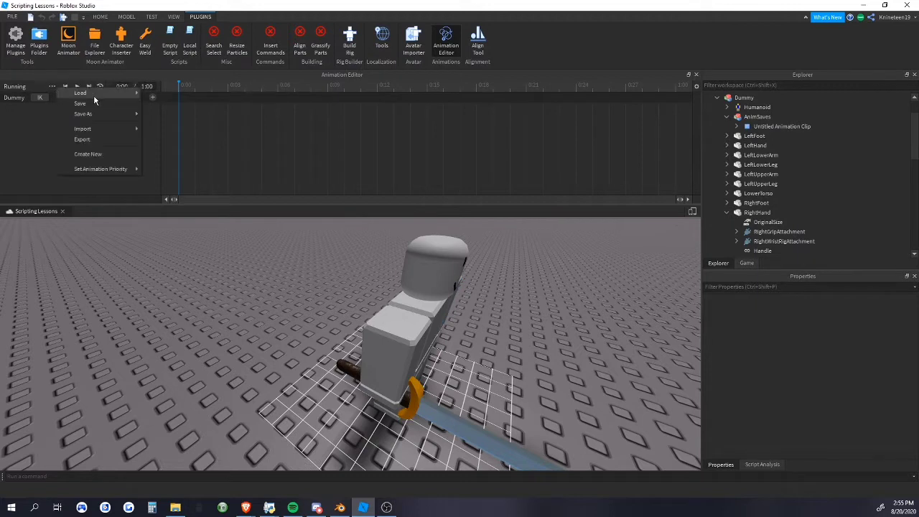
{"action": "left_click", "coordinate": [189, 93]}
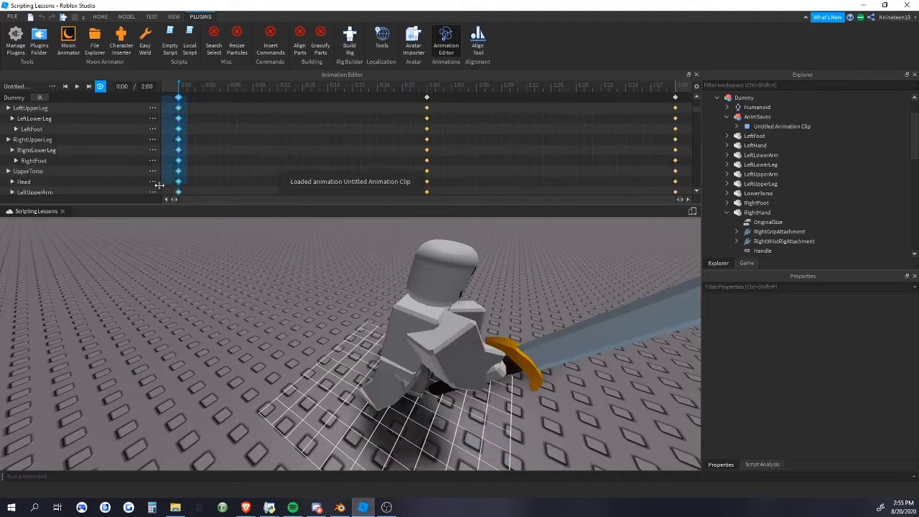
Create a new animation named "Running" and paste the copied sword-holding pose at 0:00
{"action": "left_click", "coordinate": [52, 85]}
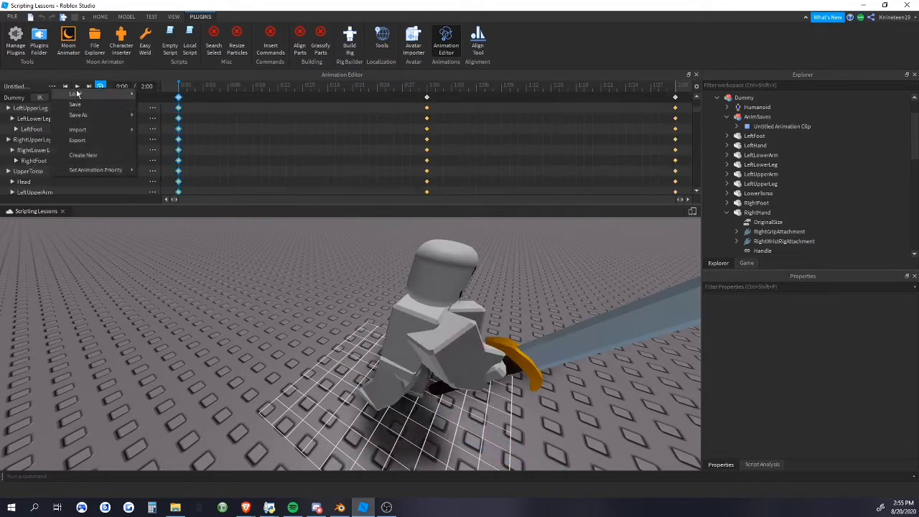
{"action": "mouse_move", "coordinate": [108, 94]}
{"action": "mouse_move", "coordinate": [106, 112]}
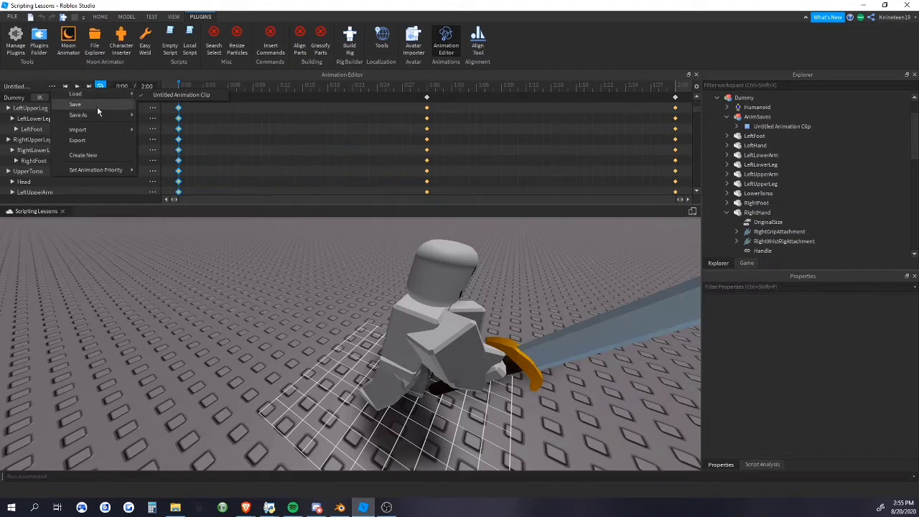
{"action": "left_click", "coordinate": [84, 155]}
{"action": "key", "text": "ctrl+a"}
{"action": "key", "text": "BackSpace"}
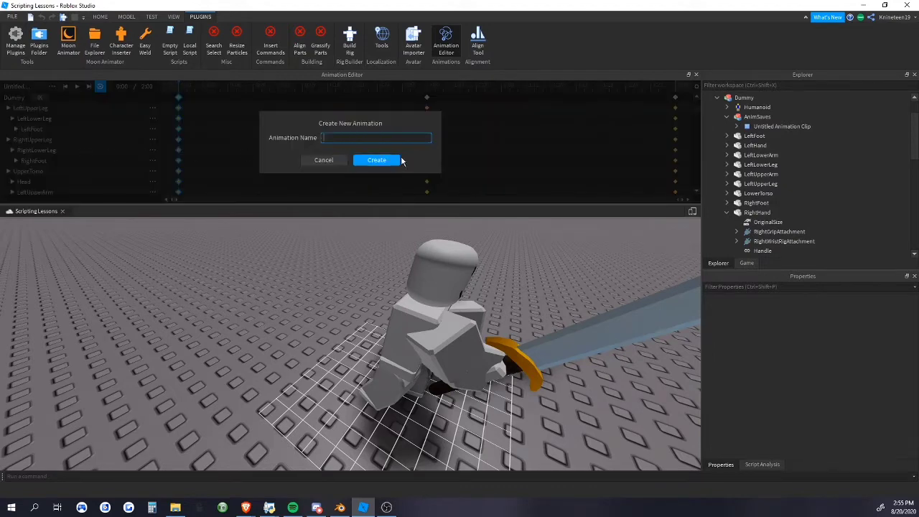
{"action": "type", "text": "Running"}
{"action": "left_click", "coordinate": [378, 161]}
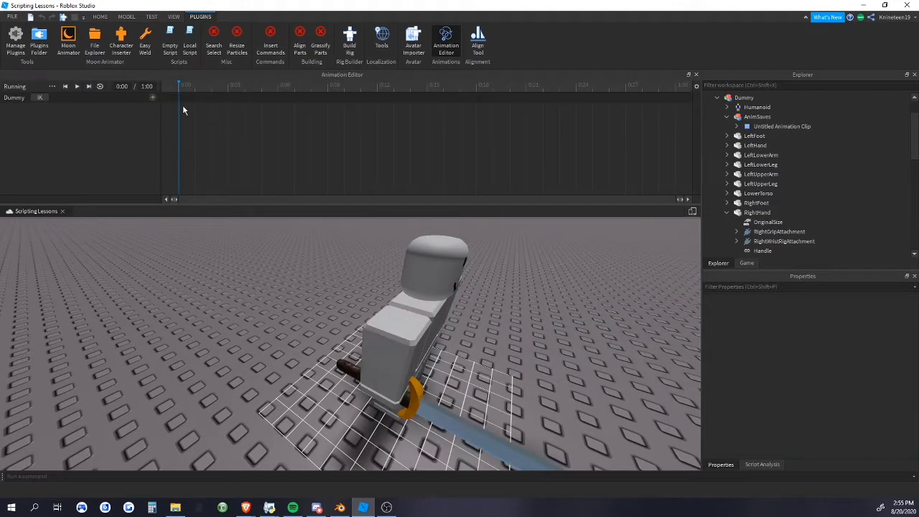
{"action": "key", "text": "ctrl+v"}
Rotate the dummy's right leg backward at 0:00 to begin the running pose
{"action": "right_click_drag", "start_coordinate": [365, 255], "coordinate": [485, 293]}
{"action": "scroll", "coordinate": [304, 298], "scroll_direction": "down", "scroll_amount": 3}
{"action": "scroll", "coordinate": [426, 293], "scroll_direction": "up", "scroll_amount": 3}
{"action": "left_click", "coordinate": [439, 280]}
{"action": "left_click", "coordinate": [430, 271]}
{"action": "left_click", "coordinate": [429, 268]}
{"action": "left_click", "coordinate": [485, 294]}
{"action": "left_click", "coordinate": [340, 328]}
{"action": "scroll", "coordinate": [340, 328], "scroll_direction": "down", "scroll_amount": 3}
{"action": "right_click", "coordinate": [408, 336]}
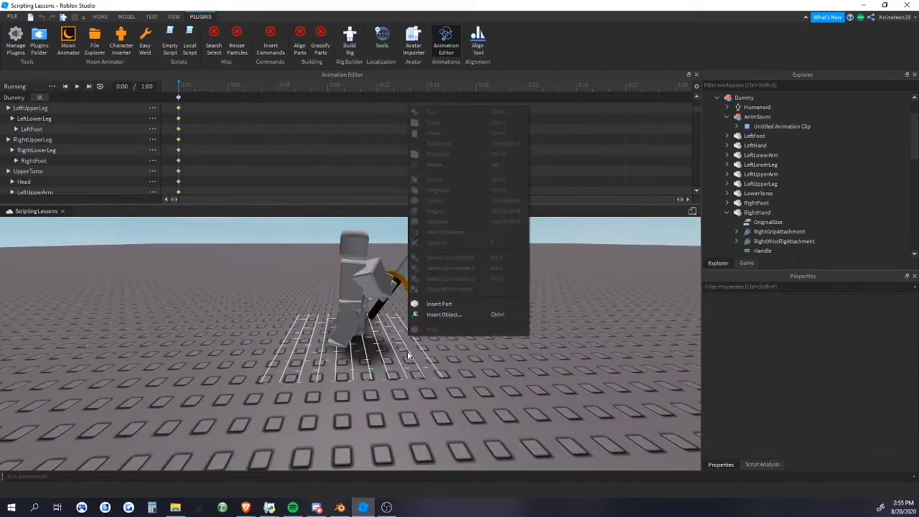
{"action": "left_click", "coordinate": [341, 332]}
{"action": "left_click", "coordinate": [344, 317]}
{"action": "left_click_drag", "start_coordinate": [413, 321], "coordinate": [407, 334]}
{"action": "left_click", "coordinate": [341, 328]}
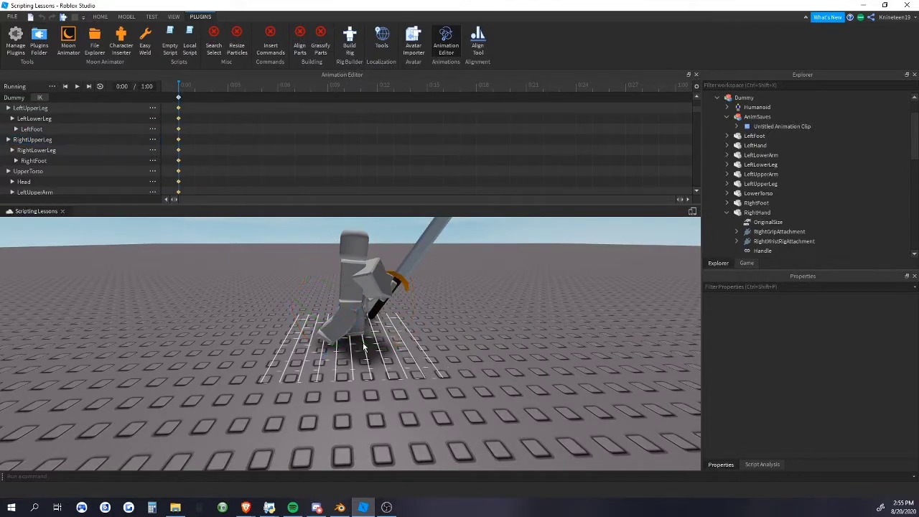
{"action": "left_click", "coordinate": [338, 328]}
{"action": "left_click_drag", "start_coordinate": [299, 274], "coordinate": [339, 257]}
Adjust the bend of the raised right lower leg at 0:00
{"action": "left_click", "coordinate": [535, 354]}
{"action": "right_click_drag", "start_coordinate": [534, 354], "coordinate": [372, 336]}
{"action": "scroll", "coordinate": [371, 335], "scroll_direction": "up", "scroll_amount": 3}
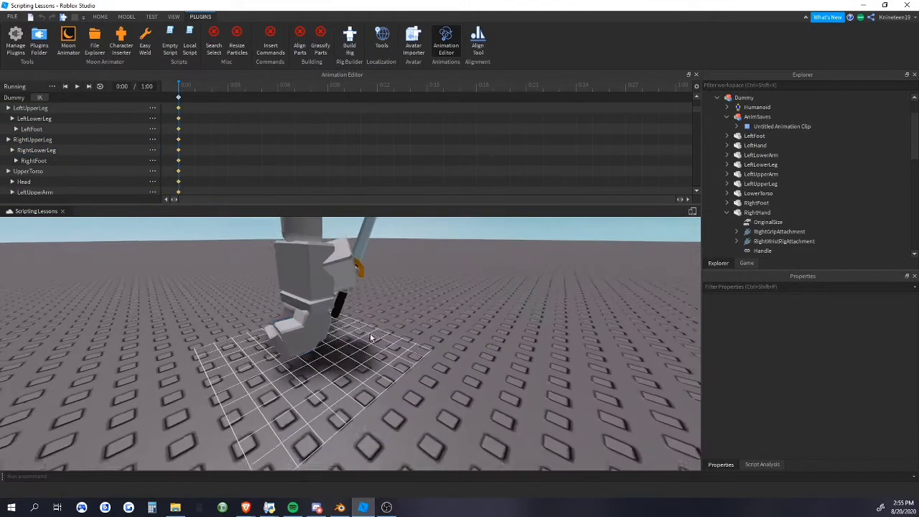
{"action": "left_click", "coordinate": [277, 344]}
{"action": "left_click_drag", "start_coordinate": [233, 258], "coordinate": [298, 259]}
{"action": "left_click", "coordinate": [514, 330]}
Rotate the dummy's left leg into a supporting stance at 0:00
{"action": "scroll", "coordinate": [502, 328], "scroll_direction": "up", "scroll_amount": 2}
{"action": "right_click_drag", "start_coordinate": [515, 330], "coordinate": [494, 327]}
{"action": "left_click", "coordinate": [386, 321]}
{"action": "right_click_drag", "start_coordinate": [378, 317], "coordinate": [494, 347]}
{"action": "left_click_drag", "start_coordinate": [544, 338], "coordinate": [518, 316]}
{"action": "left_click", "coordinate": [572, 359]}
{"action": "left_click", "coordinate": [447, 350]}
{"action": "left_click_drag", "start_coordinate": [518, 316], "coordinate": [518, 355]}
{"action": "left_click", "coordinate": [562, 333]}
{"action": "right_click_drag", "start_coordinate": [562, 333], "coordinate": [561, 333]}
{"action": "scroll", "coordinate": [562, 332], "scroll_direction": "down", "scroll_amount": 3}
Turn the raised right upper leg about its vertical axis at 0:00, viewed from behind the dummy
{"action": "left_click", "coordinate": [400, 301]}
{"action": "right_click_drag", "start_coordinate": [426, 322], "coordinate": [303, 346]}
{"action": "right_click_drag", "start_coordinate": [372, 316], "coordinate": [352, 262]}
{"action": "left_click_drag", "start_coordinate": [351, 262], "coordinate": [352, 260]}
{"action": "left_click", "coordinate": [421, 314]}
{"action": "right_click_drag", "start_coordinate": [419, 314], "coordinate": [353, 308]}
{"action": "left_click", "coordinate": [353, 307]}
{"action": "left_click_drag", "start_coordinate": [472, 308], "coordinate": [469, 298]}
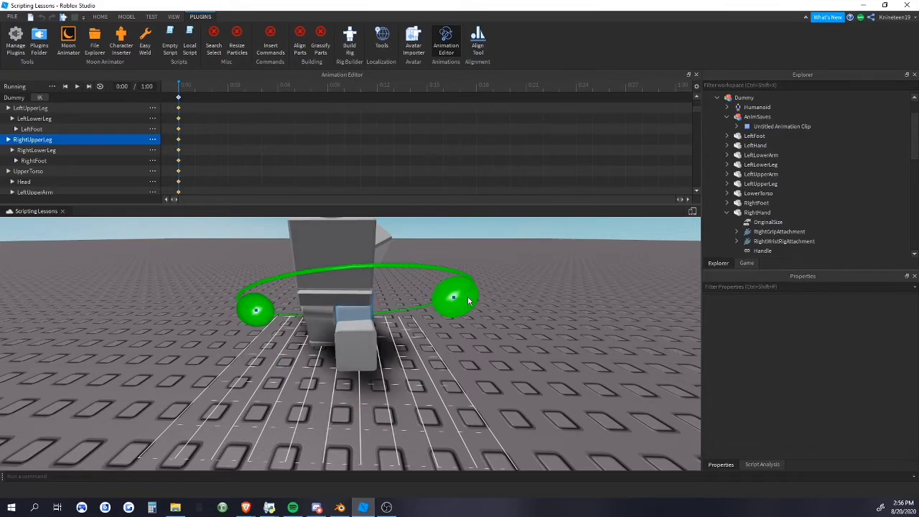
Fine-tune the rotation of the supporting left leg at 0:00
{"action": "left_click", "coordinate": [511, 326]}
{"action": "right_click_drag", "start_coordinate": [512, 327], "coordinate": [512, 327]}
{"action": "right_click_drag", "start_coordinate": [401, 315], "coordinate": [400, 315]}
{"action": "left_click", "coordinate": [304, 366]}
{"action": "right_click_drag", "start_coordinate": [327, 380], "coordinate": [327, 380]}
{"action": "left_click_drag", "start_coordinate": [484, 397], "coordinate": [480, 377]}
{"action": "left_click", "coordinate": [568, 375]}
{"action": "right_click_drag", "start_coordinate": [568, 376], "coordinate": [567, 375]}
{"action": "scroll", "coordinate": [567, 376], "scroll_direction": "up", "scroll_amount": 5}
Turn the dummy's head sideways at 0:00 to complete the first running pose
{"action": "left_click", "coordinate": [412, 283]}
{"action": "right_click_drag", "start_coordinate": [413, 283], "coordinate": [412, 283]}
{"action": "scroll", "coordinate": [412, 283], "scroll_direction": "down", "scroll_amount": 5}
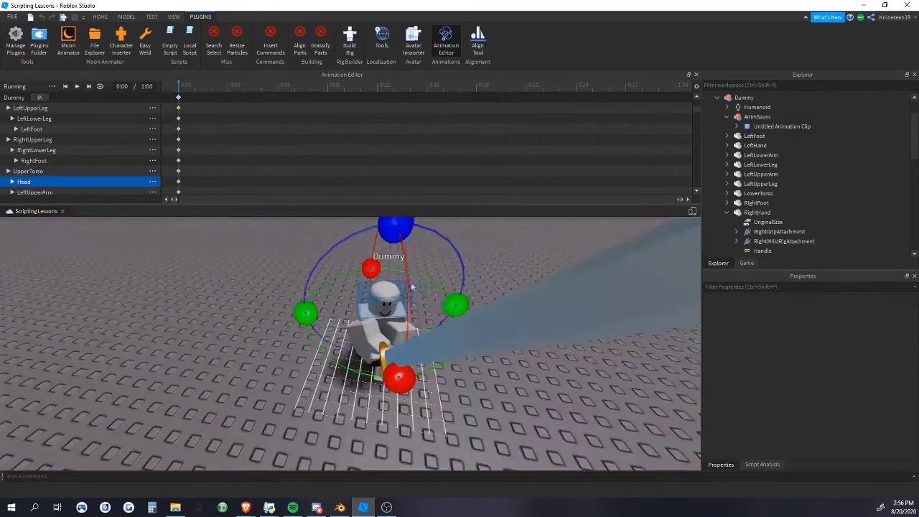
{"action": "left_click_drag", "start_coordinate": [457, 307], "coordinate": [455, 328]}
{"action": "right_click_drag", "start_coordinate": [390, 336], "coordinate": [390, 336]}
{"action": "left_click", "coordinate": [461, 367]}
{"action": "right_click_drag", "start_coordinate": [461, 367], "coordinate": [465, 365]}
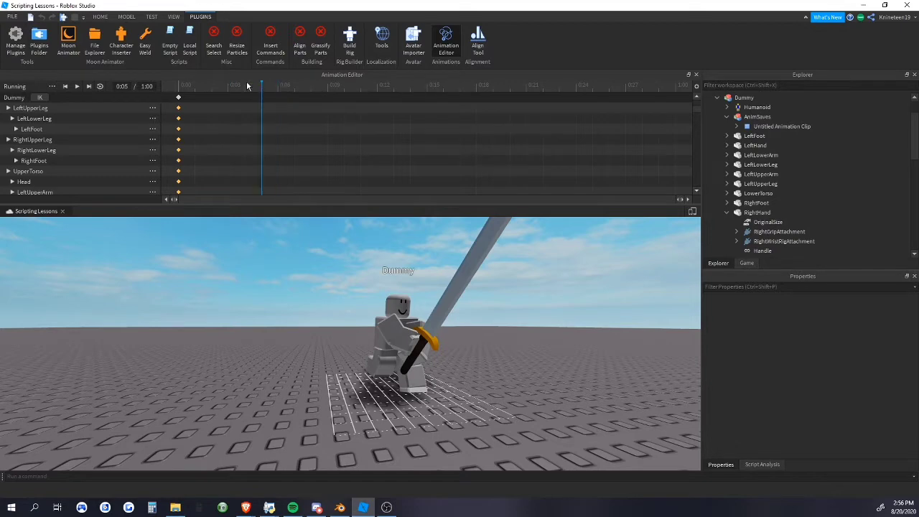
Copy the starting pose's keyframes to 1:00 and enable looping
{"action": "mouse_move", "coordinate": [200, 88]}
{"action": "left_mouse_down"}
{"action": "mouse_move", "coordinate": [207, 83]}
{"action": "mouse_move", "coordinate": [201, 90]}
{"action": "left_mouse_up"}
{"action": "right_click_drag", "start_coordinate": [258, 222], "coordinate": [258, 224]}
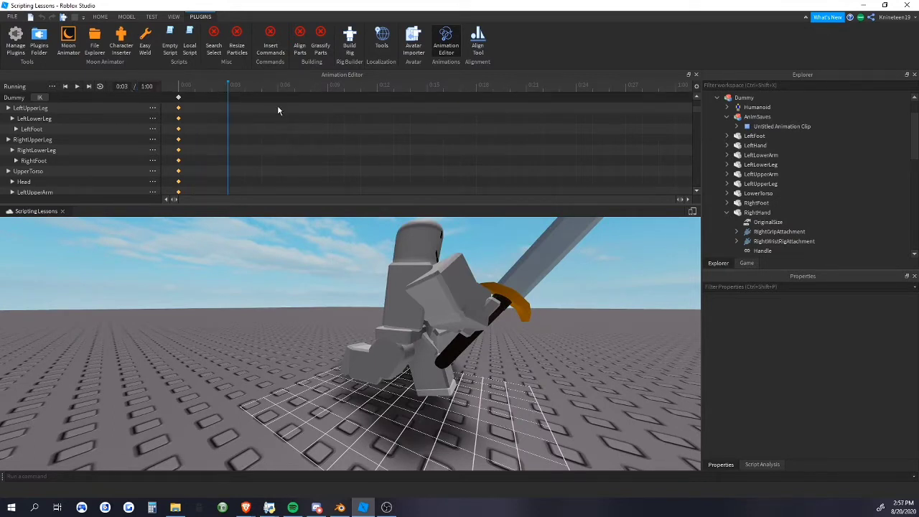
{"action": "left_click", "coordinate": [675, 85]}
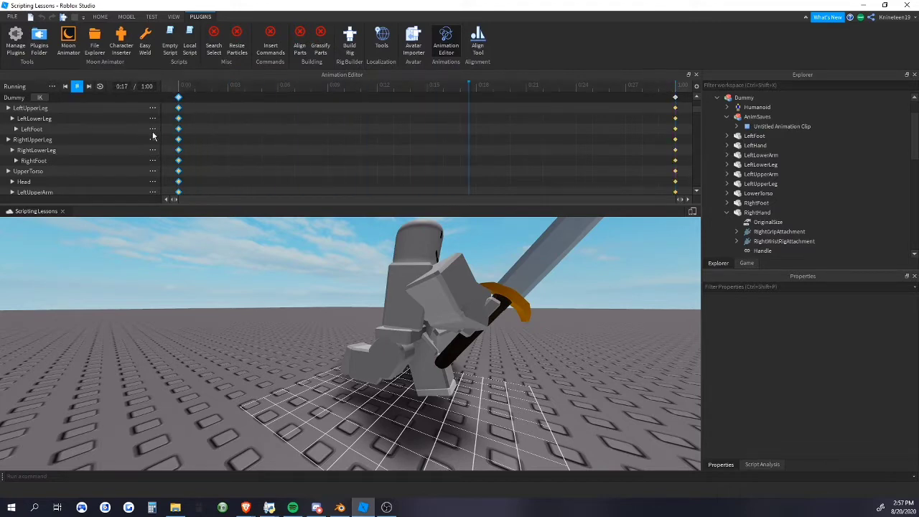
{"action": "right_click_drag", "start_coordinate": [285, 288], "coordinate": [301, 309]}
{"action": "scroll", "coordinate": [287, 288], "scroll_direction": "down", "scroll_amount": 2}
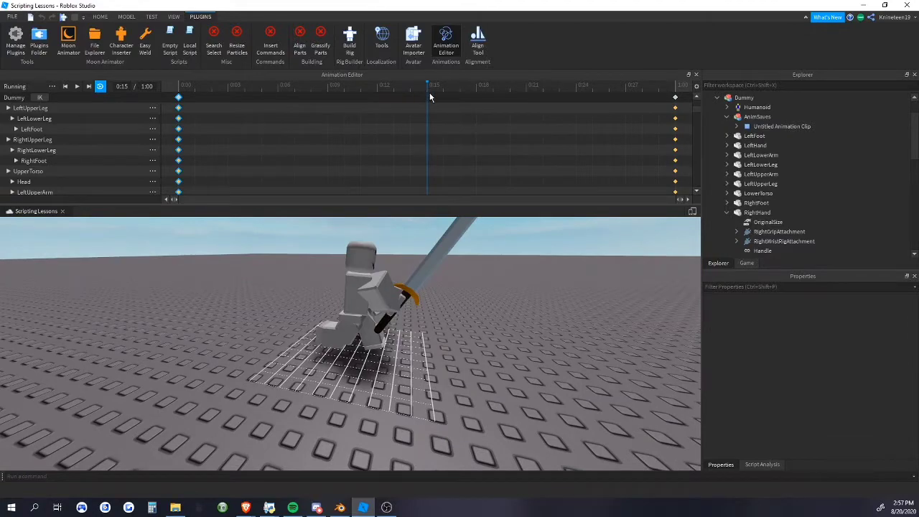
Rotate the dummy's right upper leg forward at 0:15
{"action": "right_click_drag", "start_coordinate": [446, 386], "coordinate": [447, 386]}
{"action": "key", "text": "a"}
{"action": "key", "text": "w"}
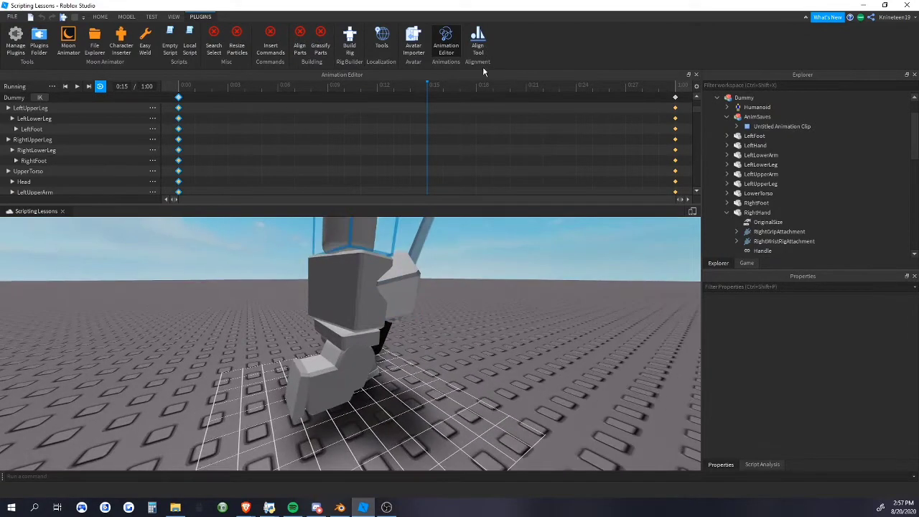
{"action": "left_click", "coordinate": [334, 351]}
{"action": "scroll", "coordinate": [402, 359], "scroll_direction": "down", "scroll_amount": 5}
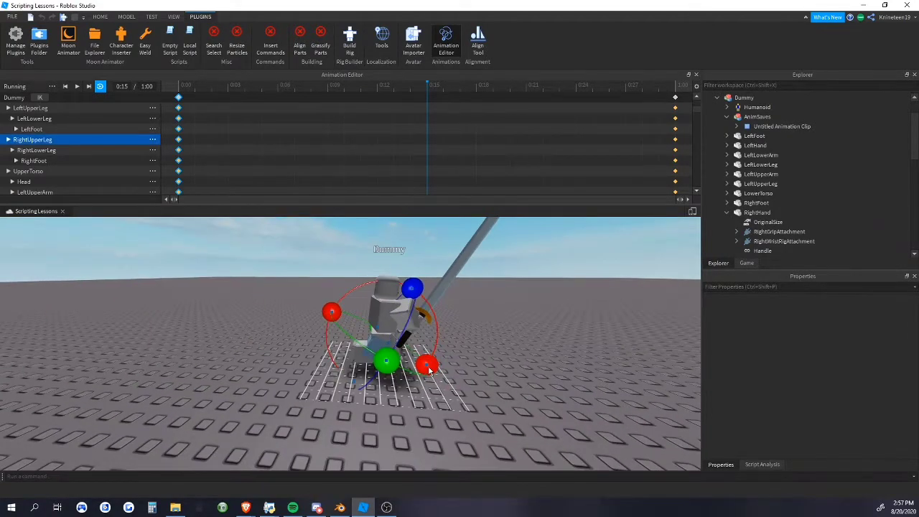
{"action": "scroll", "coordinate": [429, 371], "scroll_direction": "up", "scroll_amount": 3}
{"action": "left_click_drag", "start_coordinate": [428, 362], "coordinate": [422, 242]}
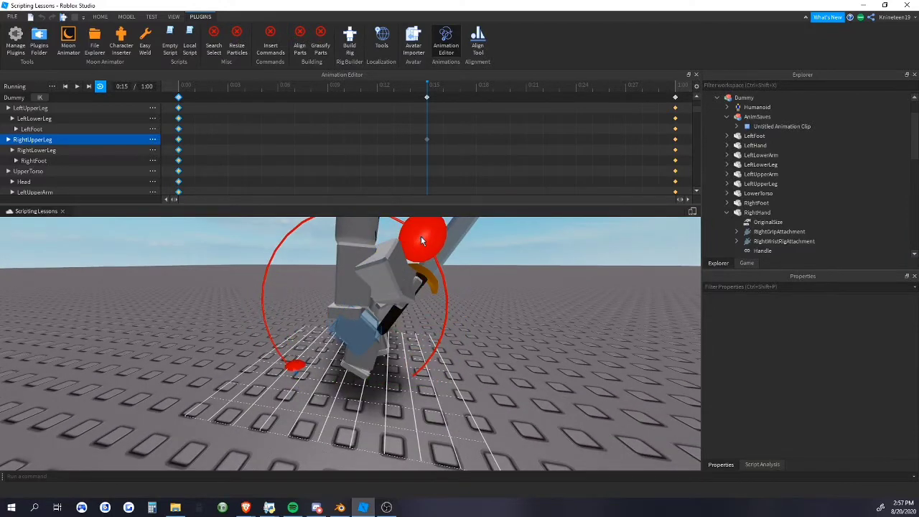
Rotate the right lower leg and right foot at 0:15 so the foot meets the ground
{"action": "left_click", "coordinate": [450, 358]}
{"action": "left_click", "coordinate": [364, 359]}
{"action": "left_click_drag", "start_coordinate": [457, 364], "coordinate": [463, 304]}
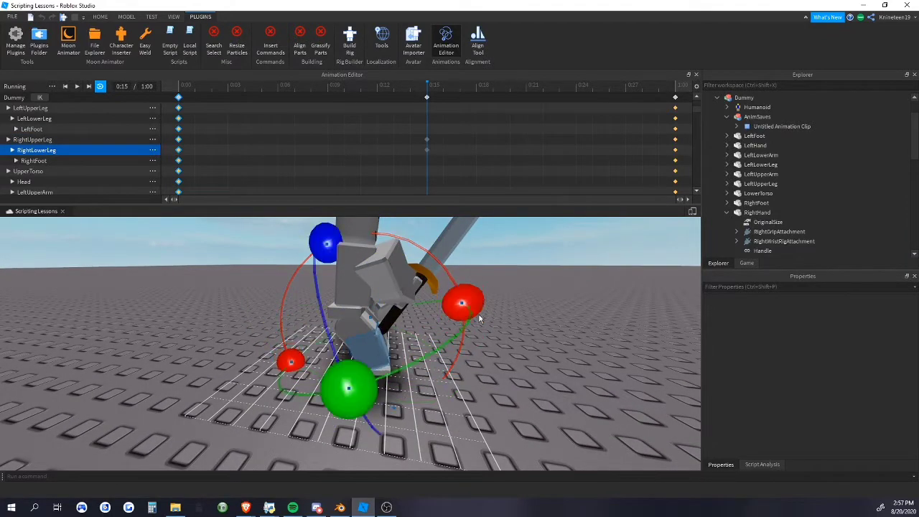
{"action": "left_click", "coordinate": [480, 319]}
{"action": "left_click", "coordinate": [376, 369]}
{"action": "left_click_drag", "start_coordinate": [466, 361], "coordinate": [458, 341]}
{"action": "left_click", "coordinate": [515, 361]}
{"action": "right_click_drag", "start_coordinate": [526, 362], "coordinate": [529, 364]}
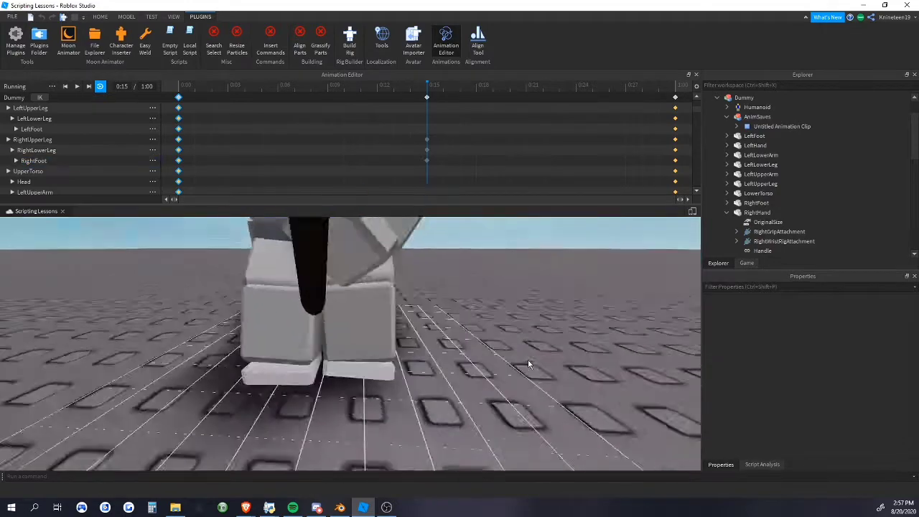
Rotate the left upper leg backward and bend the left lower leg at 0:15
{"action": "scroll", "coordinate": [528, 364], "scroll_direction": "down", "scroll_amount": 5}
{"action": "left_click", "coordinate": [380, 370]}
{"action": "left_click", "coordinate": [386, 305]}
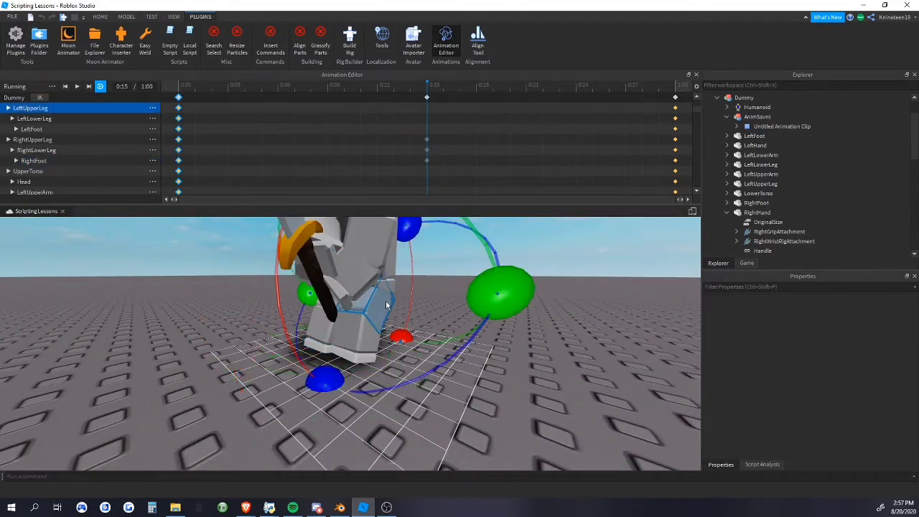
{"action": "right_click_drag", "start_coordinate": [386, 305], "coordinate": [421, 366]}
{"action": "left_click_drag", "start_coordinate": [360, 365], "coordinate": [298, 258]}
{"action": "left_click", "coordinate": [357, 355]}
{"action": "left_click", "coordinate": [304, 342]}
{"action": "left_click", "coordinate": [504, 320]}
{"action": "right_click_drag", "start_coordinate": [505, 320], "coordinate": [505, 320]}
Scrub through the leg transition and adjust the left upper leg's rotation at 0:15
{"action": "left_click_drag", "start_coordinate": [427, 85], "coordinate": [375, 96]}
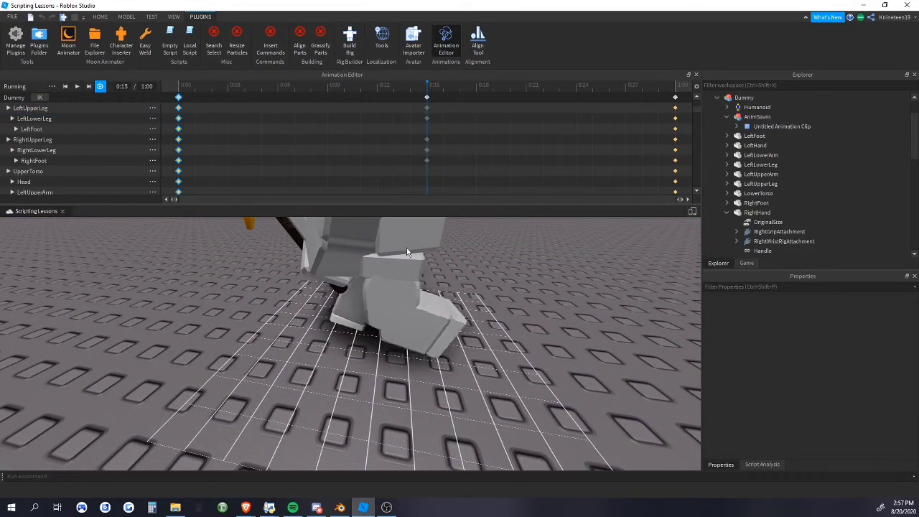
{"action": "left_click", "coordinate": [395, 302]}
{"action": "left_click_drag", "start_coordinate": [574, 249], "coordinate": [573, 221]}
{"action": "left_click", "coordinate": [488, 327]}
{"action": "scroll", "coordinate": [480, 329], "scroll_direction": "down", "scroll_amount": 5}
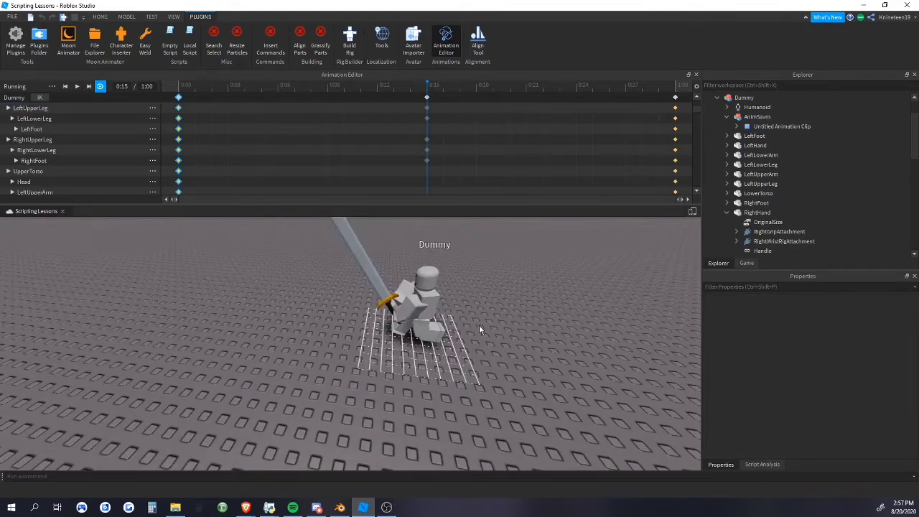
Twist the dummy's upper torso at 0:15
{"action": "right_click_drag", "start_coordinate": [480, 326], "coordinate": [422, 337]}
{"action": "left_click", "coordinate": [422, 336]}
{"action": "left_click", "coordinate": [506, 343]}
{"action": "left_click", "coordinate": [433, 305]}
{"action": "right_click_drag", "start_coordinate": [433, 306], "coordinate": [436, 290]}
{"action": "scroll", "coordinate": [436, 290], "scroll_direction": "up", "scroll_amount": 4}
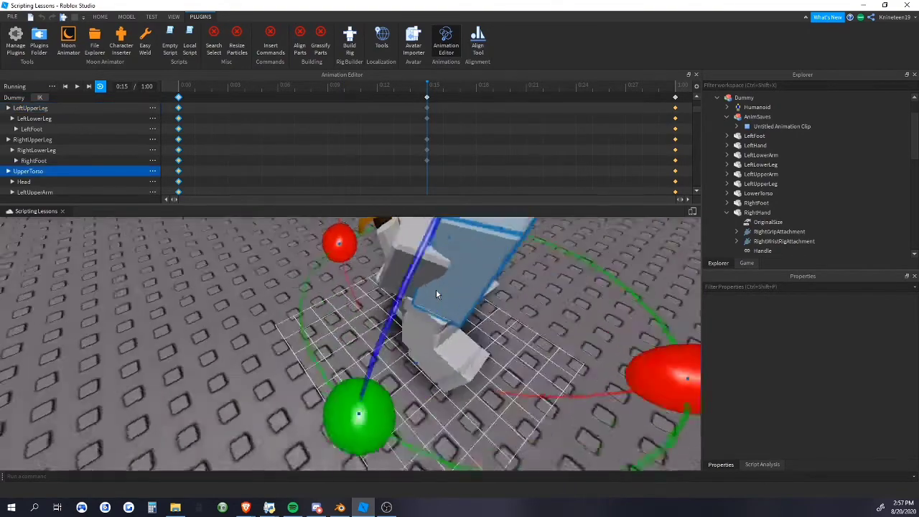
{"action": "scroll", "coordinate": [436, 291], "scroll_direction": "down", "scroll_amount": 5}
{"action": "left_click_drag", "start_coordinate": [423, 277], "coordinate": [445, 308]}
{"action": "left_click", "coordinate": [504, 334]}
Turn the dummy's head at 0:15 to compensate for the torso twist
{"action": "right_click_drag", "start_coordinate": [504, 334], "coordinate": [505, 334]}
{"action": "scroll", "coordinate": [431, 309], "scroll_direction": "down", "scroll_amount": 1}
{"action": "left_click", "coordinate": [380, 286]}
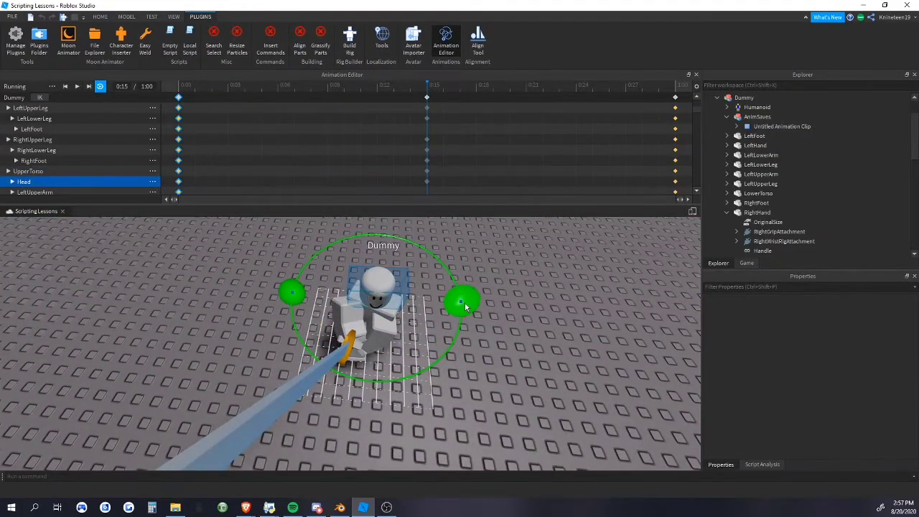
{"action": "left_click_drag", "start_coordinate": [465, 307], "coordinate": [466, 310]}
{"action": "right_click_drag", "start_coordinate": [498, 338], "coordinate": [498, 338]}
{"action": "scroll", "coordinate": [499, 341], "scroll_direction": "down", "scroll_amount": 2}
{"action": "left_click", "coordinate": [498, 341]}
Preview the run, then select all keyframes and apply one common easing style to them
{"action": "key", "text": "space"}
{"action": "scroll", "coordinate": [498, 338], "scroll_direction": "up", "scroll_amount": 3}
{"action": "key", "text": "space"}
{"action": "left_click_drag", "start_coordinate": [320, 116], "coordinate": [175, 116]}
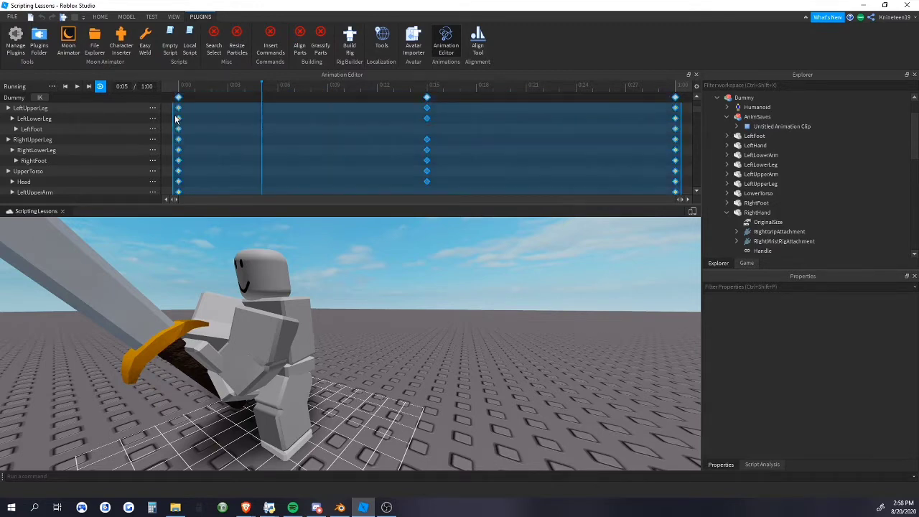
{"action": "right_click", "coordinate": [175, 110]}
{"action": "mouse_move", "coordinate": [216, 206]}
{"action": "left_click", "coordinate": [304, 209]}
{"action": "scroll", "coordinate": [480, 349], "scroll_direction": "down", "scroll_amount": 4}
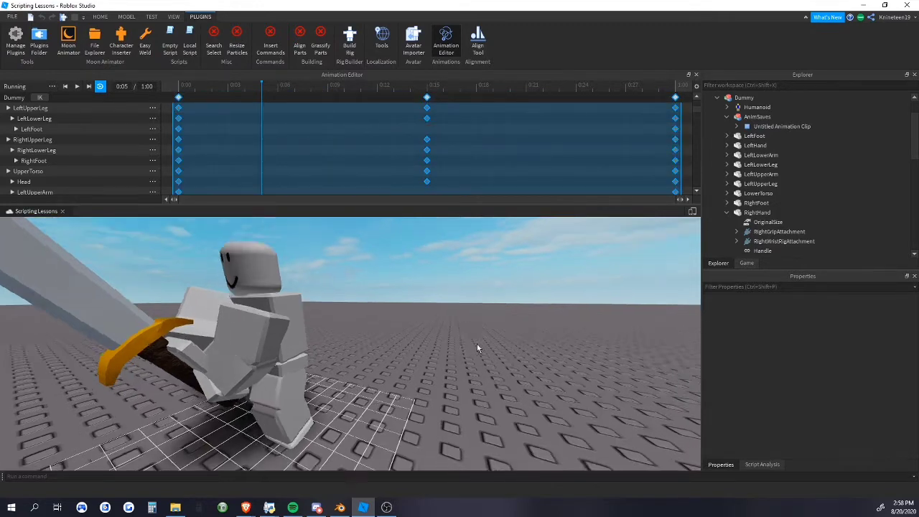
Play the looping running animation and examine its motion from different distances
{"action": "key", "text": "space"}
{"action": "left_click", "coordinate": [530, 164]}
{"action": "right_click_drag", "start_coordinate": [509, 329], "coordinate": [503, 331]}
{"action": "key", "text": "w"}
{"action": "key", "text": "s"}
{"action": "key", "text": "w"}
{"action": "key", "text": "s"}
Reposition the dummy's left upper arm near the sword grip at 0:15
{"action": "left_click", "coordinate": [424, 88]}
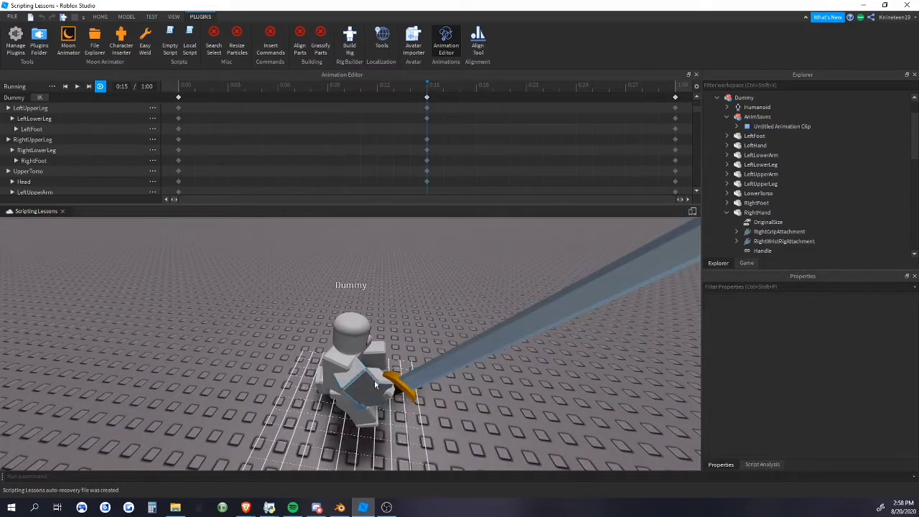
{"action": "left_click", "coordinate": [375, 384]}
{"action": "key", "text": "r"}
{"action": "right_click_drag", "start_coordinate": [443, 386], "coordinate": [447, 370]}
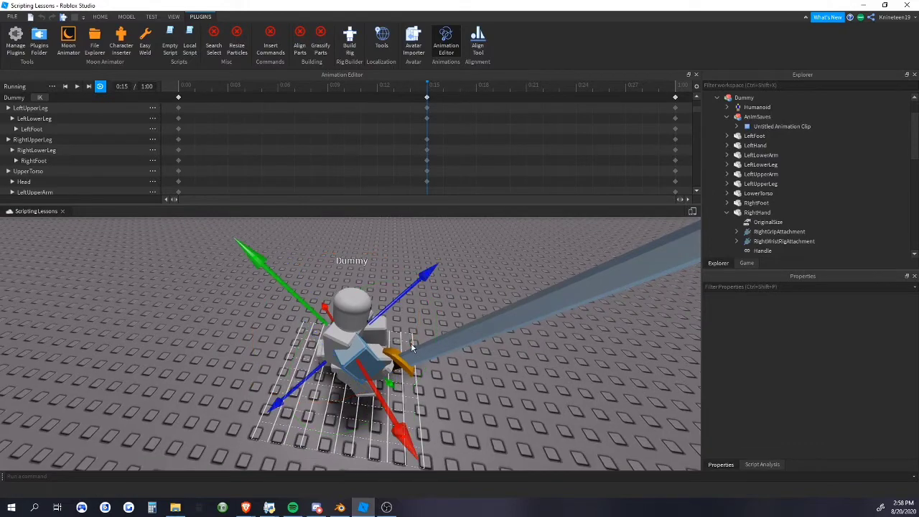
{"action": "left_click_drag", "start_coordinate": [402, 352], "coordinate": [399, 350]}
{"action": "left_click", "coordinate": [470, 395]}
Examine how the dummy's left upper arm meets the torso and sword grip at 0:15 from several angles
{"action": "key", "text": "d"}
{"action": "right_click_drag", "start_coordinate": [471, 395], "coordinate": [444, 382]}
{"action": "left_click", "coordinate": [311, 269]}
{"action": "scroll", "coordinate": [311, 269], "scroll_direction": "down", "scroll_amount": 3}
{"action": "right_click_drag", "start_coordinate": [311, 269], "coordinate": [295, 280]}
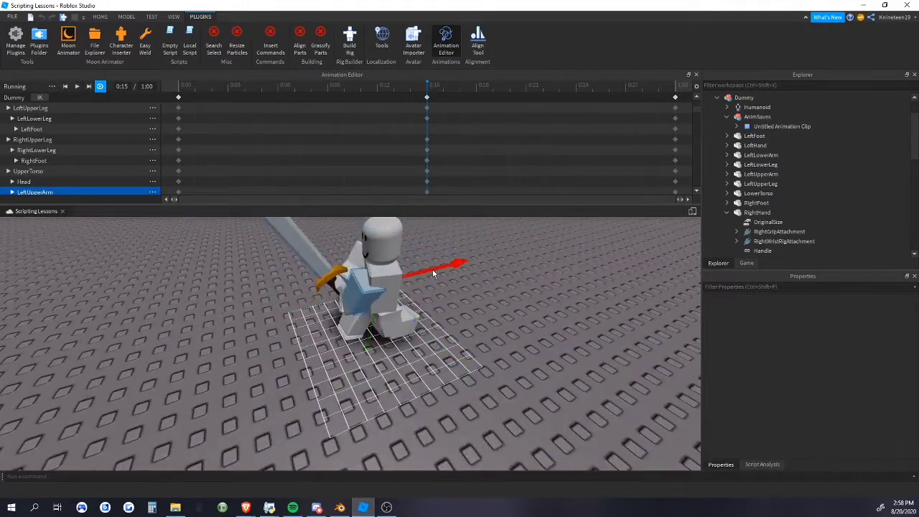
{"action": "right_click_drag", "start_coordinate": [433, 272], "coordinate": [405, 287]}
{"action": "key", "text": "r"}
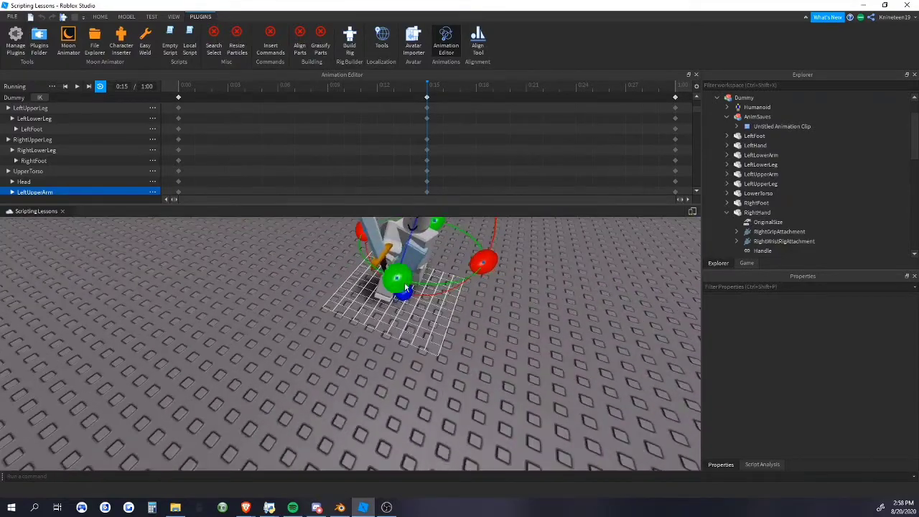
{"action": "left_click", "coordinate": [484, 325]}
{"action": "right_click_drag", "start_coordinate": [484, 324], "coordinate": [515, 337]}
{"action": "key", "text": "w"}
{"action": "left_click", "coordinate": [393, 275]}
{"action": "left_click", "coordinate": [515, 337]}
Refine the dummy's left upper arm position at 0:15 while viewing it from below
{"action": "key", "text": "w"}
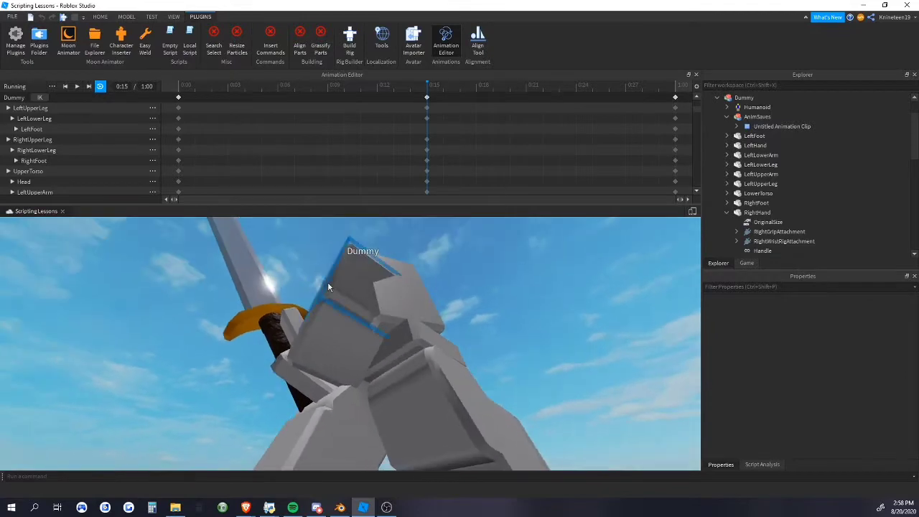
{"action": "left_click", "coordinate": [329, 284]}
{"action": "right_click_drag", "start_coordinate": [335, 307], "coordinate": [335, 308]}
{"action": "key", "text": "s"}
{"action": "key", "text": "s"}
{"action": "left_click_drag", "start_coordinate": [406, 380], "coordinate": [369, 378]}
{"action": "left_click", "coordinate": [476, 375]}
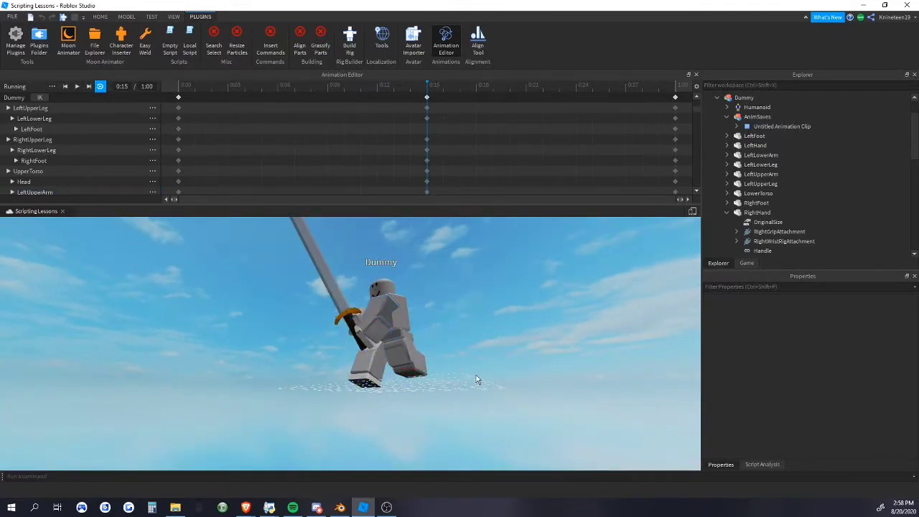
Compare the poses at 0:00 and 0:15, and play the running loop to examine the transition between them
{"action": "key", "text": "w"}
{"action": "right_click_drag", "start_coordinate": [482, 376], "coordinate": [483, 376]}
{"action": "key", "text": "d"}
{"action": "key", "text": "s"}
{"action": "left_click", "coordinate": [241, 105]}
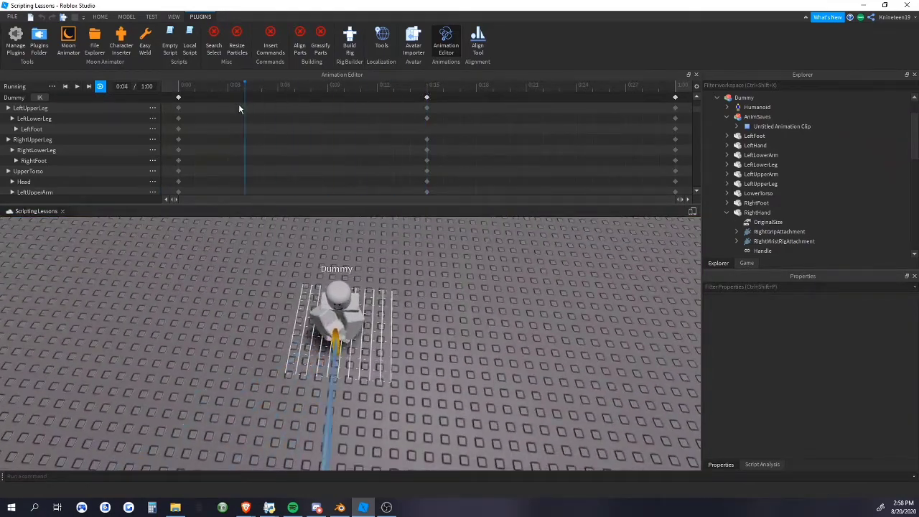
{"action": "left_click_drag", "start_coordinate": [296, 120], "coordinate": [427, 109]}
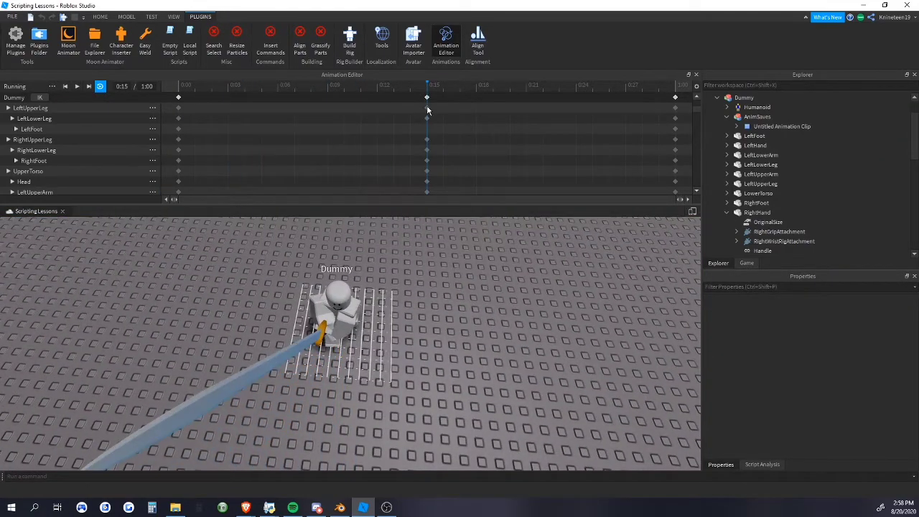
{"action": "left_click", "coordinate": [180, 110]}
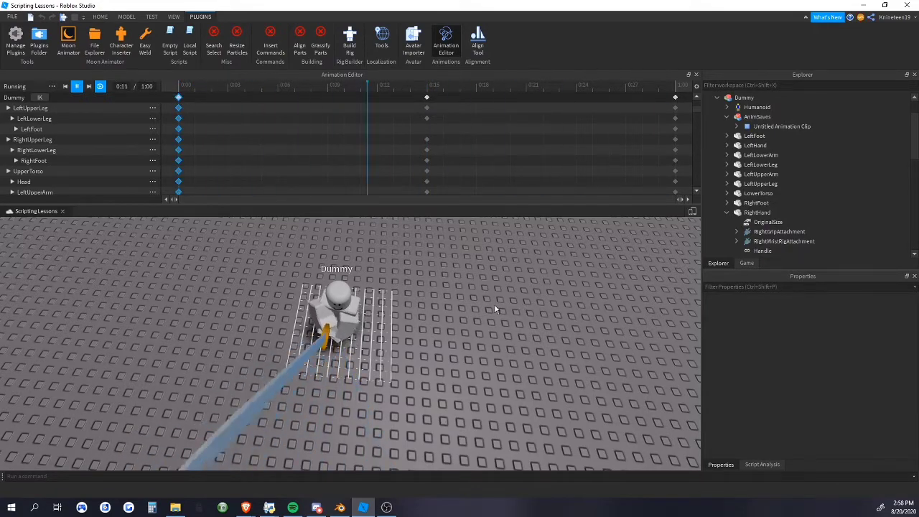
{"action": "right_click_drag", "start_coordinate": [492, 309], "coordinate": [497, 307]}
{"action": "key", "text": "w"}
{"action": "key", "text": "space"}
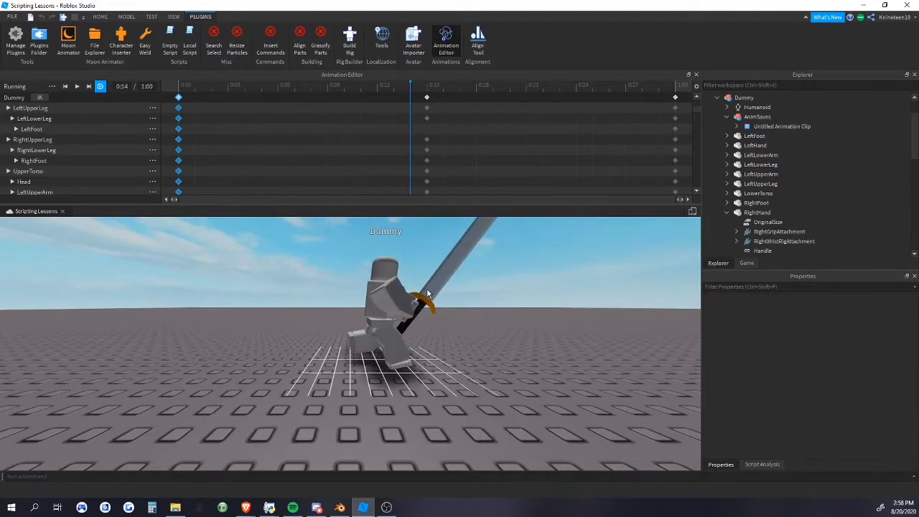
Examine how the legs pass each other frame by frame in the first half of the run
{"action": "left_click_drag", "start_coordinate": [280, 90], "coordinate": [295, 89]}
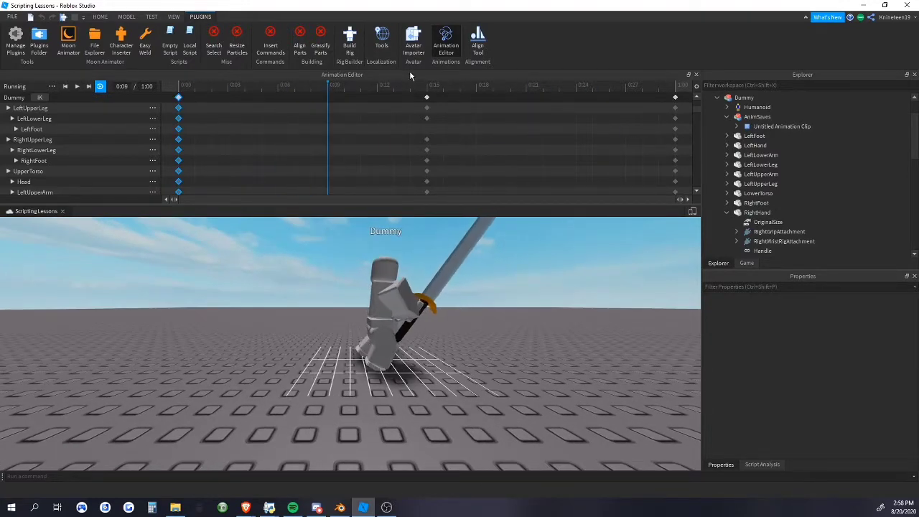
{"action": "key", "text": "space"}
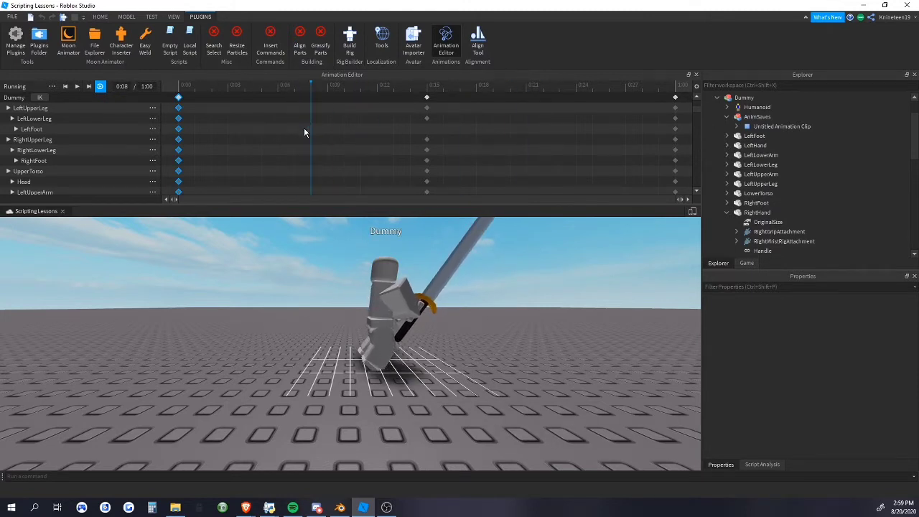
{"action": "key", "text": "comma"}
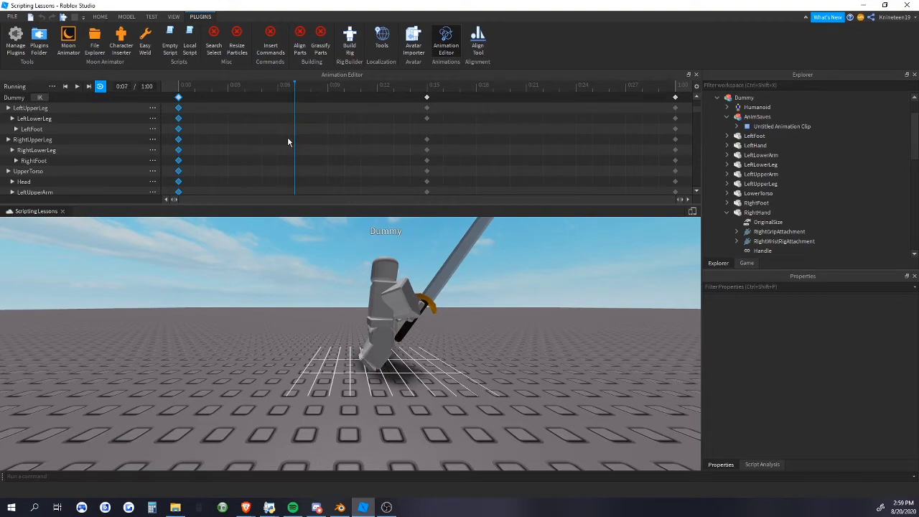
{"action": "right_click_drag", "start_coordinate": [451, 282], "coordinate": [476, 301]}
{"action": "key", "text": "w"}
{"action": "left_click_drag", "start_coordinate": [294, 86], "coordinate": [201, 99]}
{"action": "key", "text": "comma"}
{"action": "key", "text": "comma"}
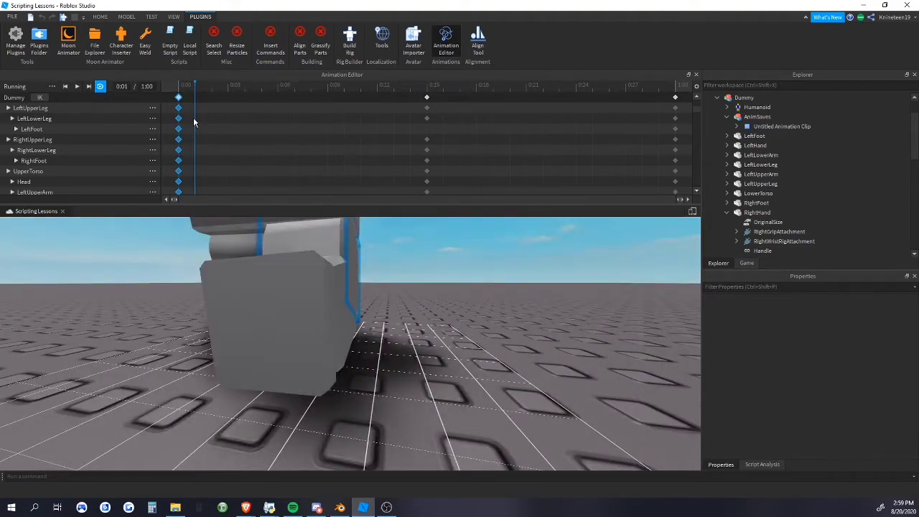
Rotate the dummy's left upper leg at 0:07 to start an in-between passing pose
{"action": "right_click_drag", "start_coordinate": [418, 325], "coordinate": [412, 319]}
{"action": "key", "text": "s"}
{"action": "left_click_drag", "start_coordinate": [194, 87], "coordinate": [302, 95]}
{"action": "left_click", "coordinate": [431, 291]}
{"action": "right_click_drag", "start_coordinate": [435, 292], "coordinate": [486, 292]}
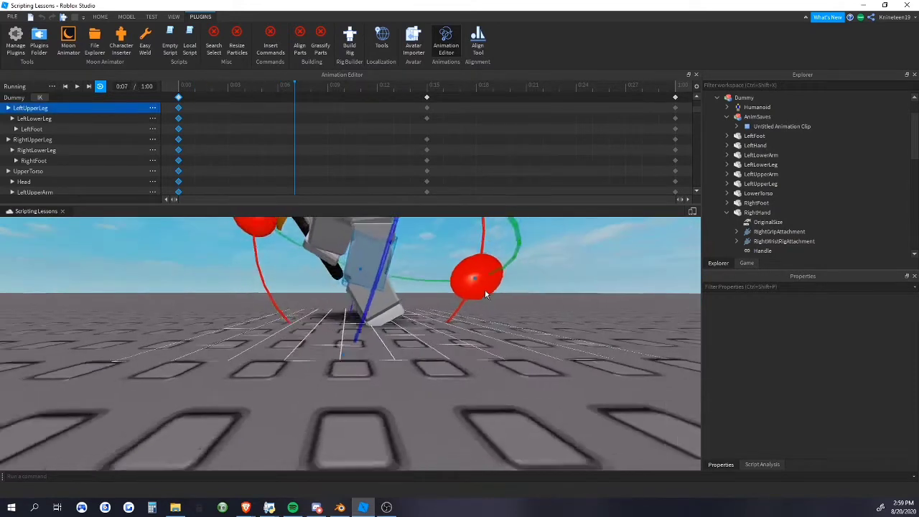
{"action": "left_click_drag", "start_coordinate": [485, 294], "coordinate": [454, 296]}
Rotate the left lower leg and left foot at 0:07 to shape the supporting leg
{"action": "left_click", "coordinate": [375, 297]}
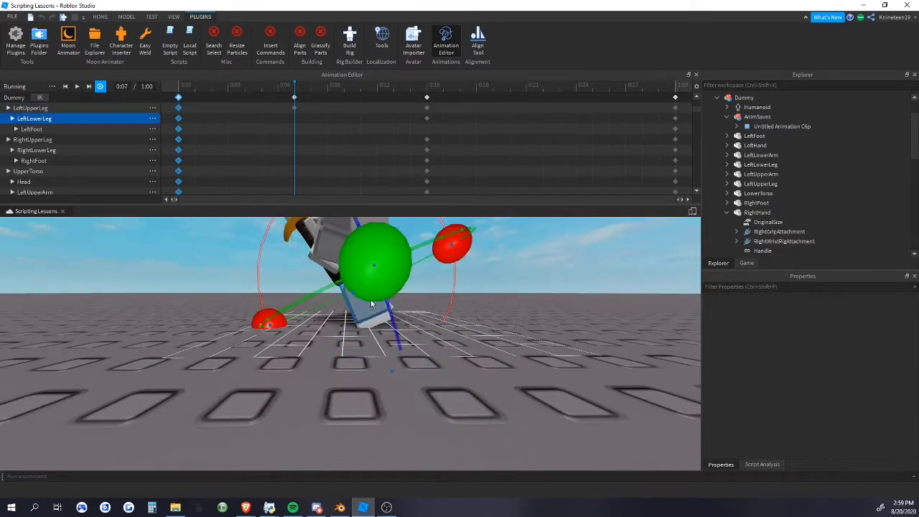
{"action": "left_click_drag", "start_coordinate": [453, 252], "coordinate": [450, 326]}
{"action": "left_click", "coordinate": [369, 268]}
{"action": "left_click", "coordinate": [379, 307]}
{"action": "left_click", "coordinate": [464, 336]}
{"action": "left_click", "coordinate": [382, 322]}
{"action": "left_click", "coordinate": [471, 336]}
Rotate the right lower leg at 0:07 for the passing pose
{"action": "right_click_drag", "start_coordinate": [471, 336], "coordinate": [472, 336]}
{"action": "left_click", "coordinate": [382, 289]}
{"action": "right_click_drag", "start_coordinate": [382, 290], "coordinate": [383, 291]}
{"action": "left_click_drag", "start_coordinate": [419, 369], "coordinate": [409, 372]}
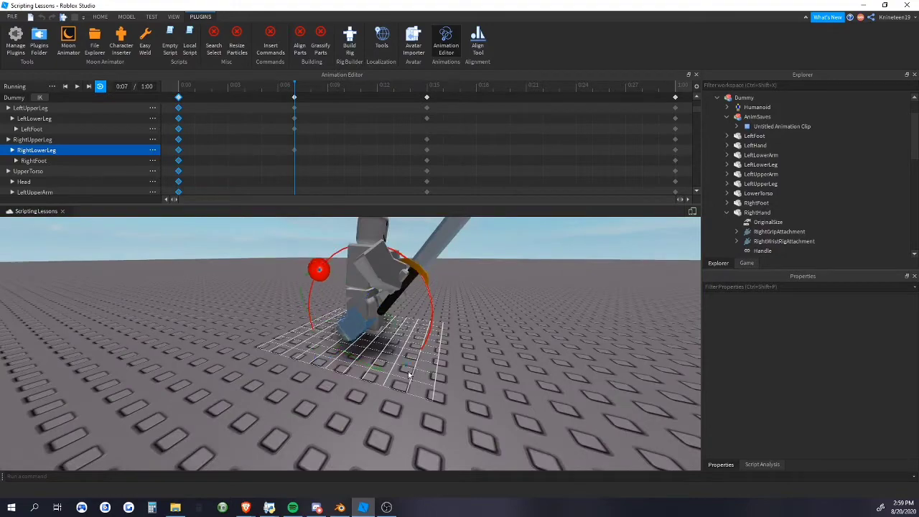
{"action": "right_click_drag", "start_coordinate": [489, 374], "coordinate": [489, 372]}
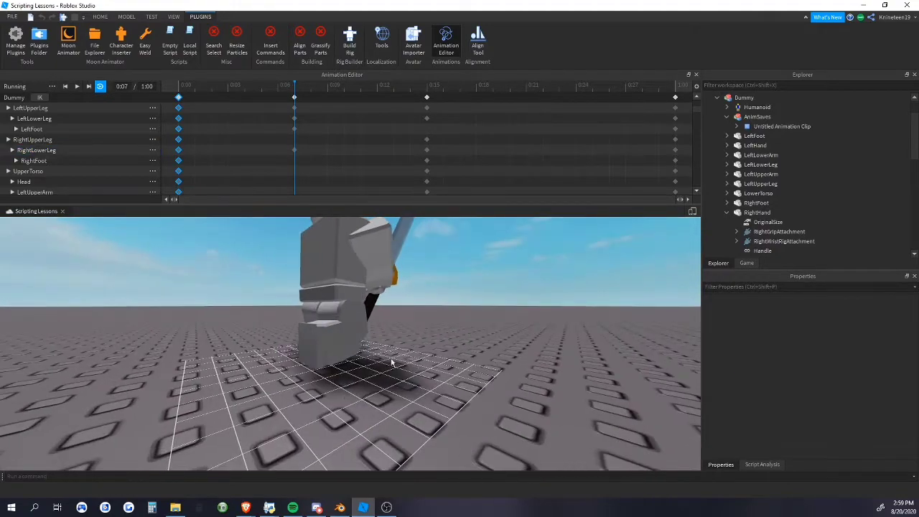
Fine-tune the leg rotation at 0:07 and check the passing pose from the side
{"action": "right_click_drag", "start_coordinate": [394, 361], "coordinate": [400, 359]}
{"action": "left_click", "coordinate": [373, 345]}
{"action": "left_click_drag", "start_coordinate": [477, 310], "coordinate": [478, 301]}
{"action": "left_click", "coordinate": [481, 286]}
{"action": "right_click_drag", "start_coordinate": [480, 286], "coordinate": [481, 284]}
{"action": "scroll", "coordinate": [481, 284], "scroll_direction": "down", "scroll_amount": 4}
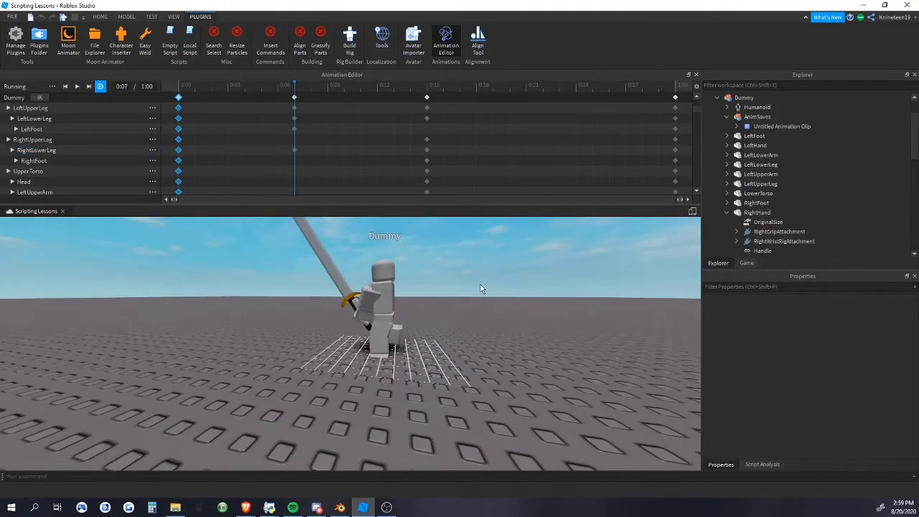
Adjust the lower torso's height at 0:07 to suit the passing pose
{"action": "scroll", "coordinate": [431, 320], "scroll_direction": "up", "scroll_amount": 3}
{"action": "scroll", "coordinate": [418, 330], "scroll_direction": "up", "scroll_amount": 2}
{"action": "right_click_drag", "start_coordinate": [417, 331], "coordinate": [417, 330]}
{"action": "left_click", "coordinate": [399, 284]}
{"action": "key", "text": "r"}
{"action": "left_click_drag", "start_coordinate": [383, 414], "coordinate": [383, 404]}
Raise the lower torso at 0:00 and copy that keyframe to 0:15 and 1:00
{"action": "left_click_drag", "start_coordinate": [292, 89], "coordinate": [178, 106]}
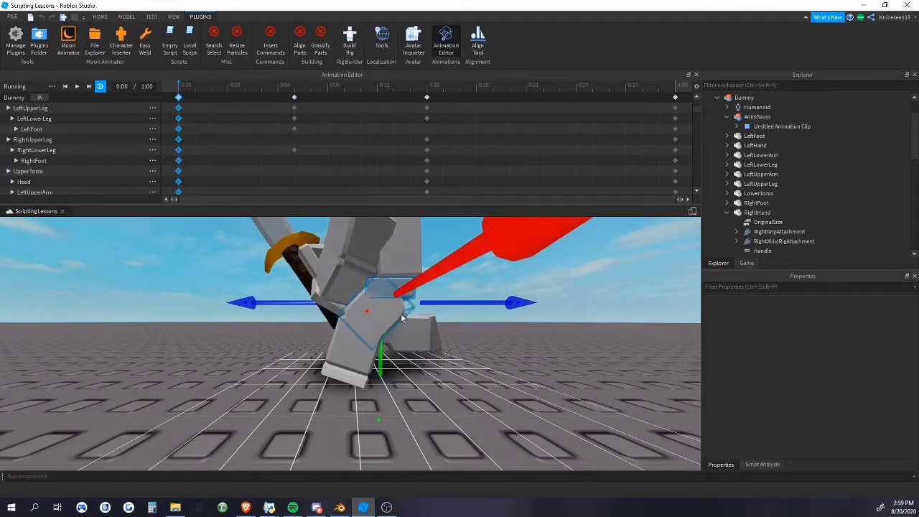
{"action": "left_click_drag", "start_coordinate": [382, 385], "coordinate": [382, 381]}
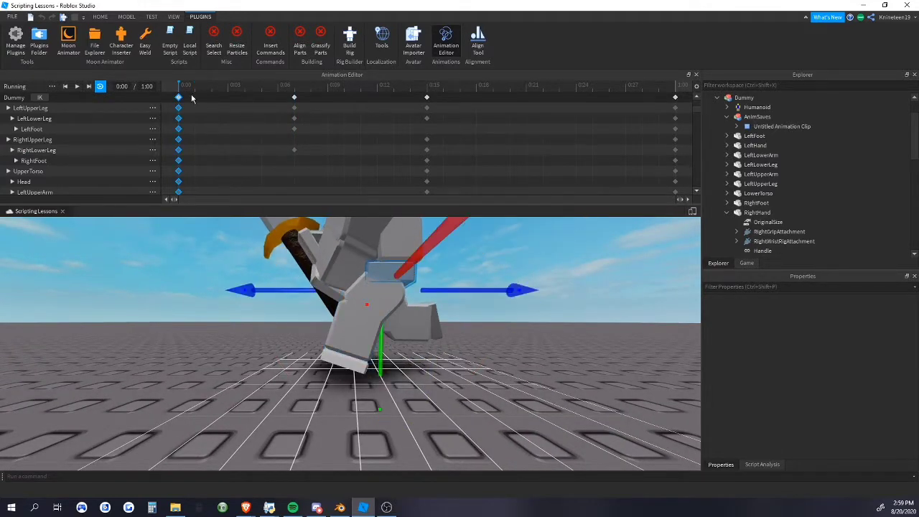
{"action": "scroll", "coordinate": [21, 148], "scroll_direction": "down", "scroll_amount": 3}
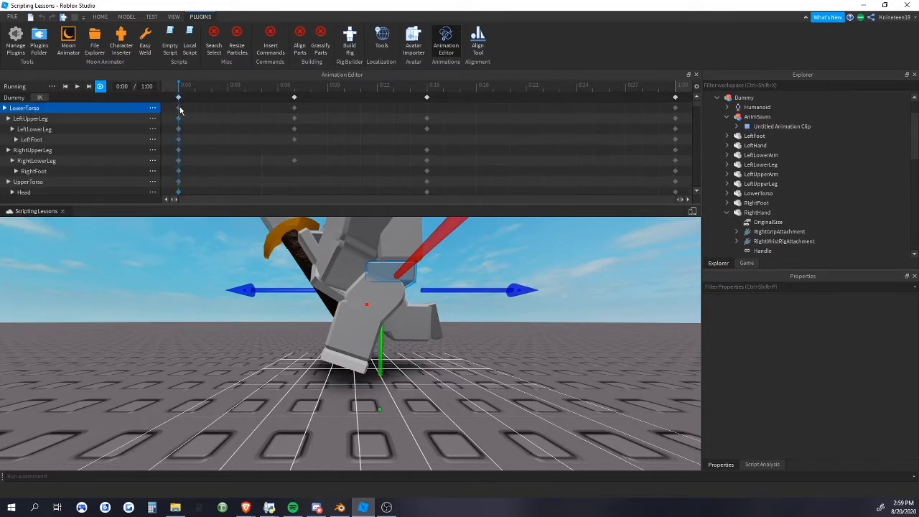
{"action": "left_click_drag", "start_coordinate": [225, 89], "coordinate": [675, 89]}
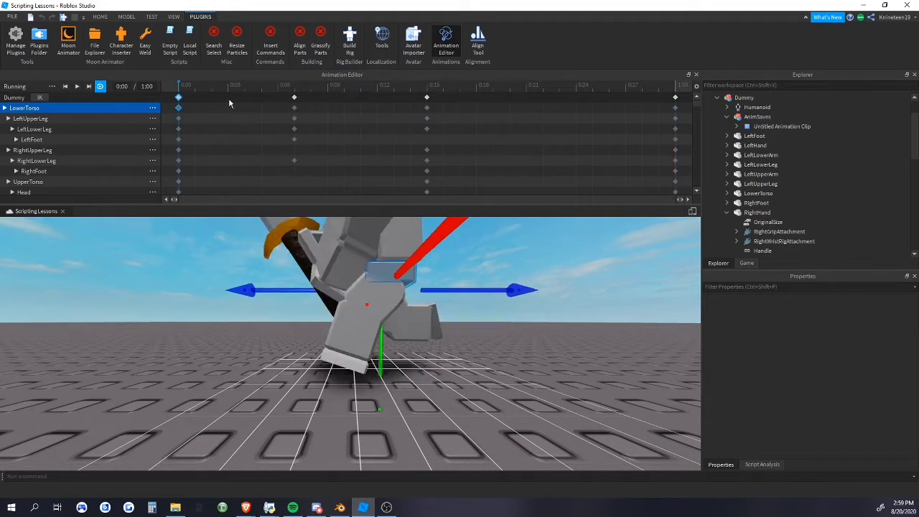
Copy the lower torso's 0:07 keyframe to 0:23
{"action": "left_click_drag", "start_coordinate": [229, 103], "coordinate": [559, 92]}
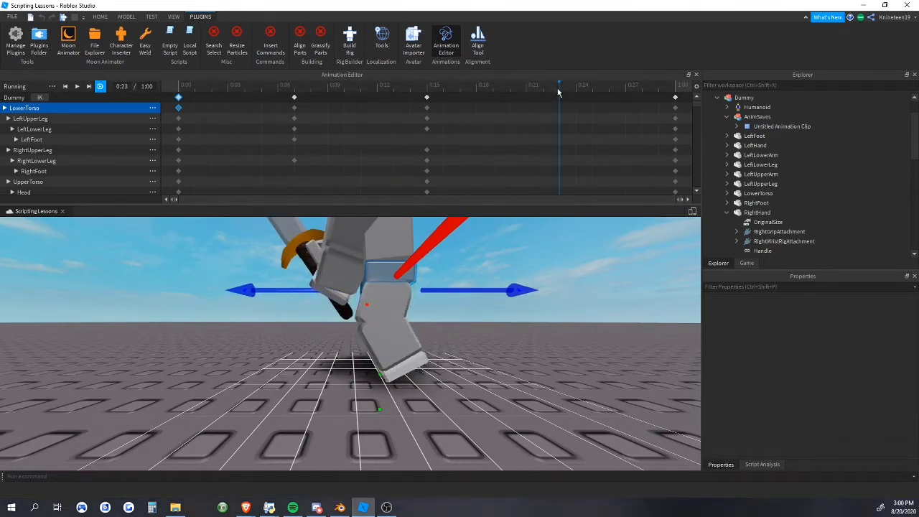
{"action": "key", "text": "ctrl+v"}
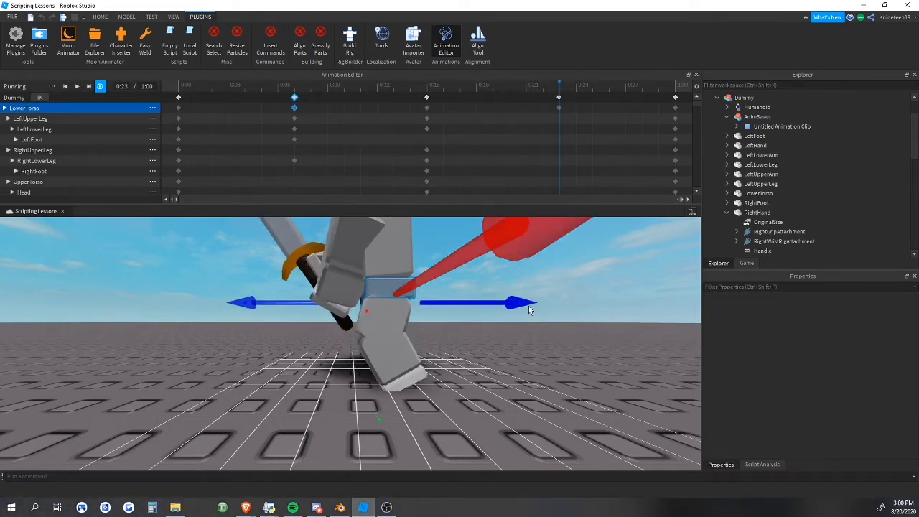
{"action": "left_click", "coordinate": [535, 317]}
Rotate the right lower leg and right foot at 0:23 to begin the second passing pose
{"action": "right_click_drag", "start_coordinate": [530, 309], "coordinate": [485, 336]}
{"action": "right_click_drag", "start_coordinate": [381, 345], "coordinate": [376, 328]}
{"action": "left_click", "coordinate": [356, 326]}
{"action": "key", "text": "r"}
{"action": "left_click_drag", "start_coordinate": [223, 251], "coordinate": [220, 352]}
{"action": "left_click", "coordinate": [345, 371]}
{"action": "left_click", "coordinate": [331, 353]}
{"action": "left_click", "coordinate": [318, 331]}
{"action": "left_click", "coordinate": [329, 299]}
{"action": "left_click", "coordinate": [378, 333]}
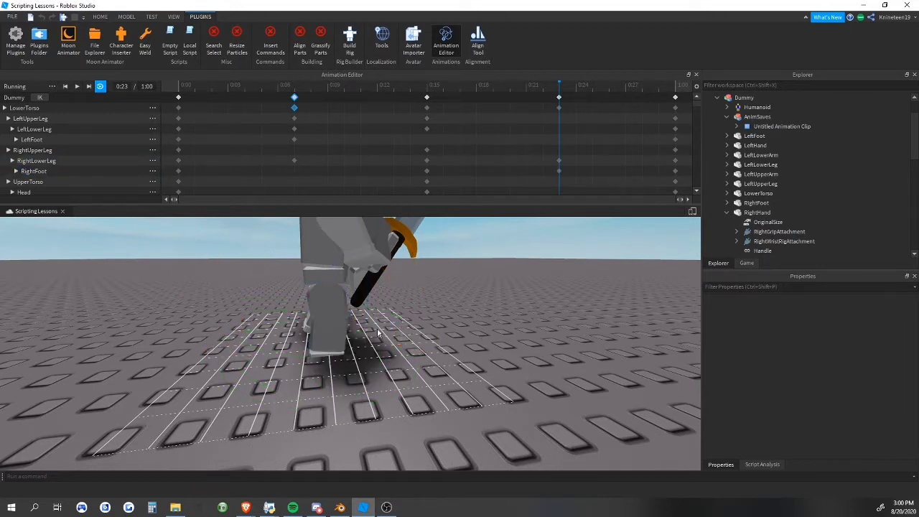
Rotate the right upper leg at 0:23 and readjust the lower part of that leg to match
{"action": "left_click", "coordinate": [334, 256]}
{"action": "left_click_drag", "start_coordinate": [427, 287], "coordinate": [427, 281]}
{"action": "left_click", "coordinate": [341, 346]}
{"action": "left_click", "coordinate": [336, 345]}
{"action": "left_click_drag", "start_coordinate": [424, 315], "coordinate": [429, 338]}
{"action": "left_click", "coordinate": [332, 355]}
{"action": "left_click", "coordinate": [325, 354]}
Move the lower torso and right leg keyframes from 0:23 to 0:22
{"action": "left_click", "coordinate": [438, 338]}
{"action": "right_click_drag", "start_coordinate": [439, 337], "coordinate": [443, 314]}
{"action": "left_click", "coordinate": [544, 88]}
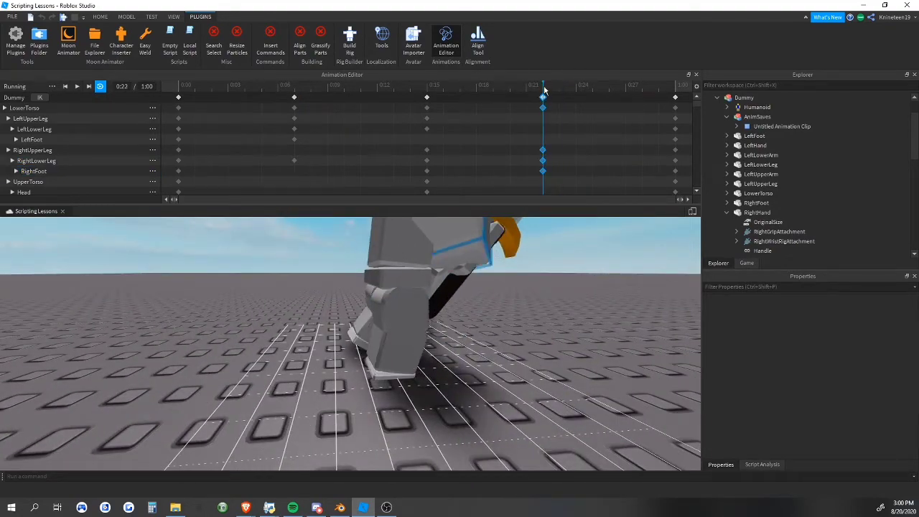
Refine the right leg's rotation at 0:22 so it supports the passing pose
{"action": "left_click", "coordinate": [414, 316]}
{"action": "scroll", "coordinate": [448, 361], "scroll_direction": "down", "scroll_amount": 3}
{"action": "left_click_drag", "start_coordinate": [436, 300], "coordinate": [435, 290]}
{"action": "left_click", "coordinate": [446, 342]}
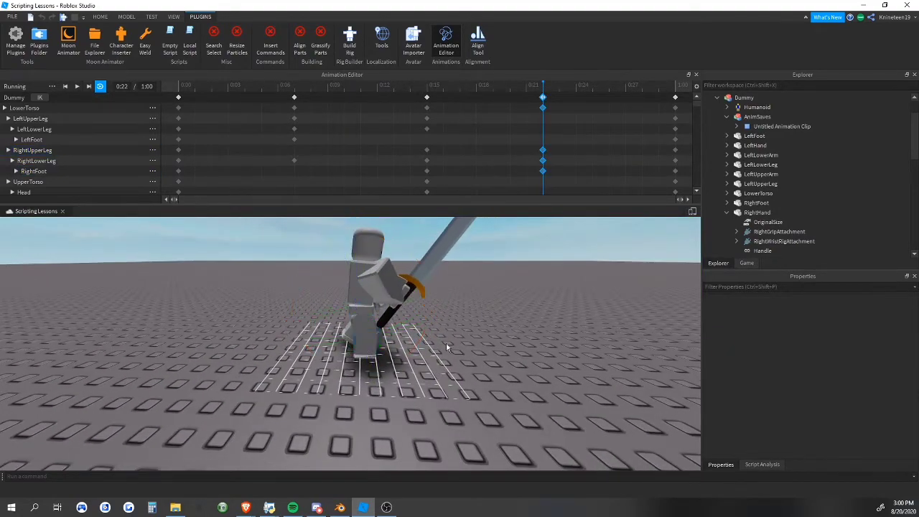
{"action": "left_click", "coordinate": [365, 350]}
{"action": "left_click_drag", "start_coordinate": [427, 352], "coordinate": [429, 356]}
{"action": "left_click", "coordinate": [483, 369]}
Tilt the right foot at 0:22 to align it with the ground
{"action": "scroll", "coordinate": [482, 368], "scroll_direction": "up", "scroll_amount": 4}
{"action": "left_click", "coordinate": [369, 340]}
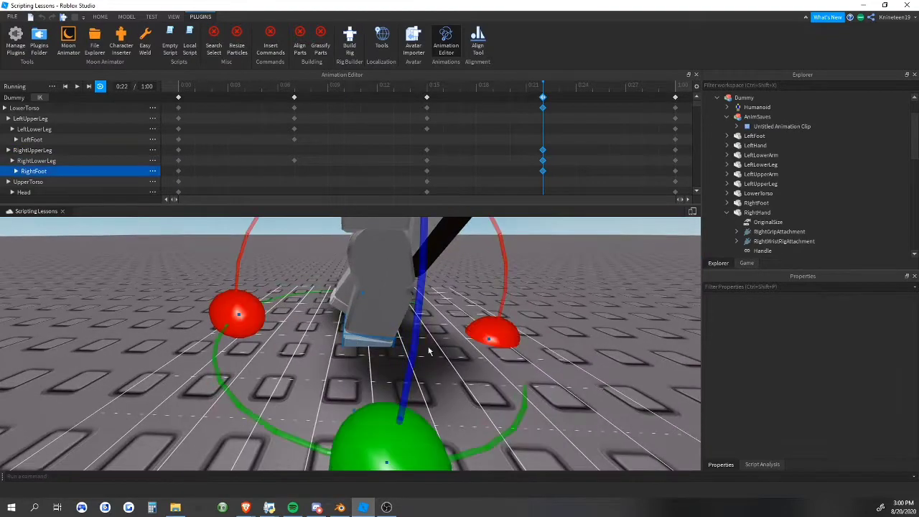
{"action": "left_click_drag", "start_coordinate": [483, 333], "coordinate": [480, 328]}
{"action": "left_click", "coordinate": [574, 337]}
{"action": "right_click_drag", "start_coordinate": [575, 336], "coordinate": [457, 316]}
Rotate the left lower leg at 0:22 for the second passing pose
{"action": "left_click", "coordinate": [395, 332]}
{"action": "right_click_drag", "start_coordinate": [397, 332], "coordinate": [394, 331]}
{"action": "left_click_drag", "start_coordinate": [385, 288], "coordinate": [321, 287]}
{"action": "left_click", "coordinate": [423, 309]}
{"action": "scroll", "coordinate": [423, 309], "scroll_direction": "down", "scroll_amount": 4}
Play the running loop and examine the new passing poses from several angles and distances
{"action": "key", "text": "space"}
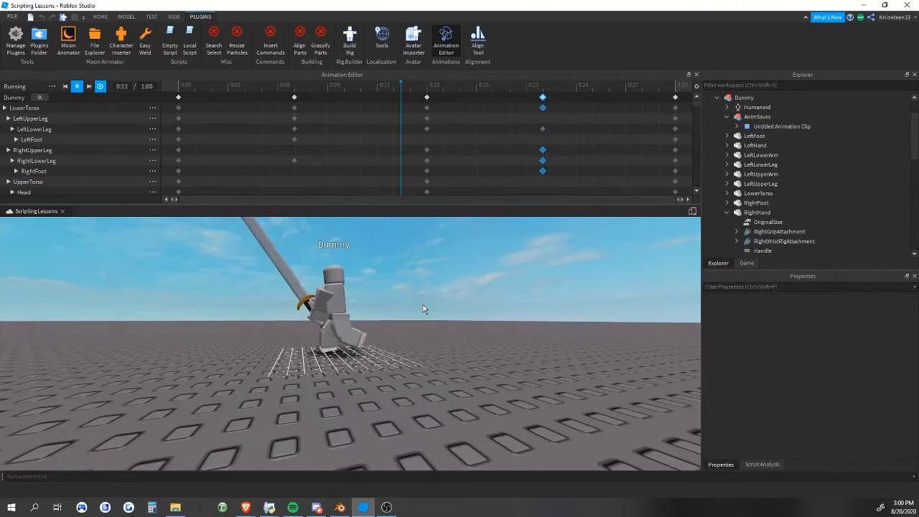
{"action": "scroll", "coordinate": [423, 309], "scroll_direction": "up", "scroll_amount": 3}
{"action": "right_click_drag", "start_coordinate": [423, 309], "coordinate": [423, 309]}
{"action": "scroll", "coordinate": [423, 310], "scroll_direction": "down", "scroll_amount": 3}
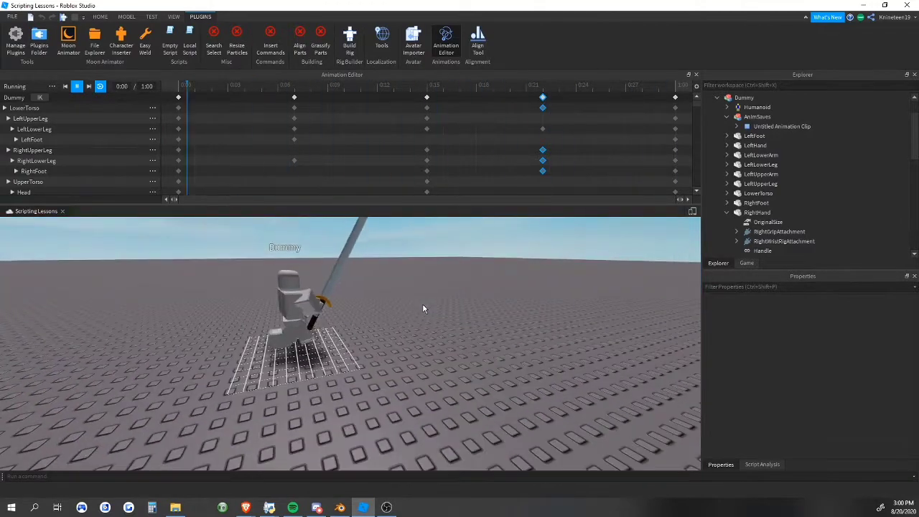
{"action": "scroll", "coordinate": [423, 305], "scroll_direction": "up", "scroll_amount": 5}
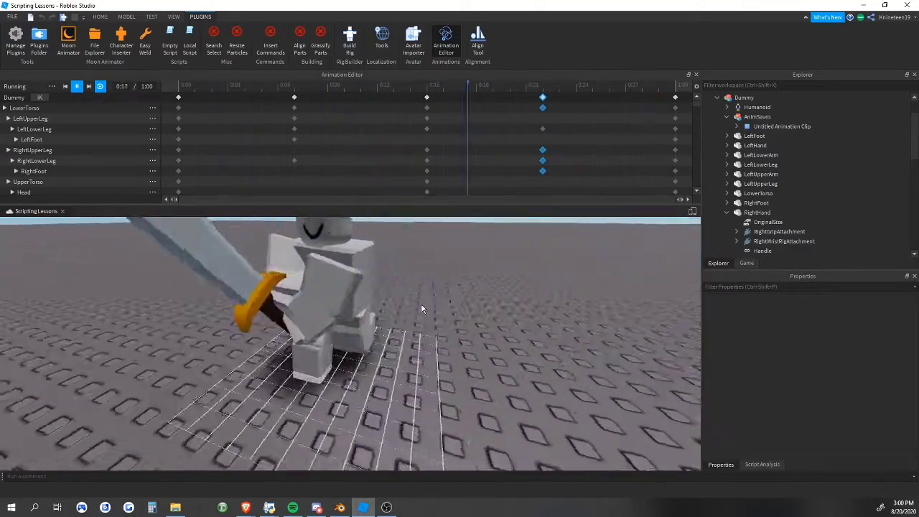
{"action": "scroll", "coordinate": [423, 305], "scroll_direction": "down", "scroll_amount": 5}
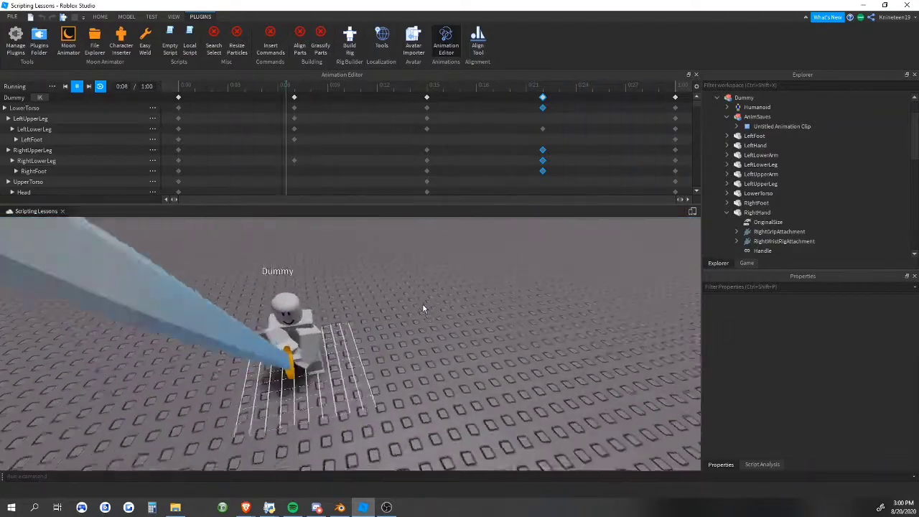
{"action": "scroll", "coordinate": [423, 303], "scroll_direction": "up", "scroll_amount": 3}
{"action": "key", "text": "space"}
Select all the animation's keyframes and apply the Cubic easing style to them
{"action": "left_click_drag", "start_coordinate": [171, 94], "coordinate": [680, 101]}
{"action": "right_click", "coordinate": [680, 101]}
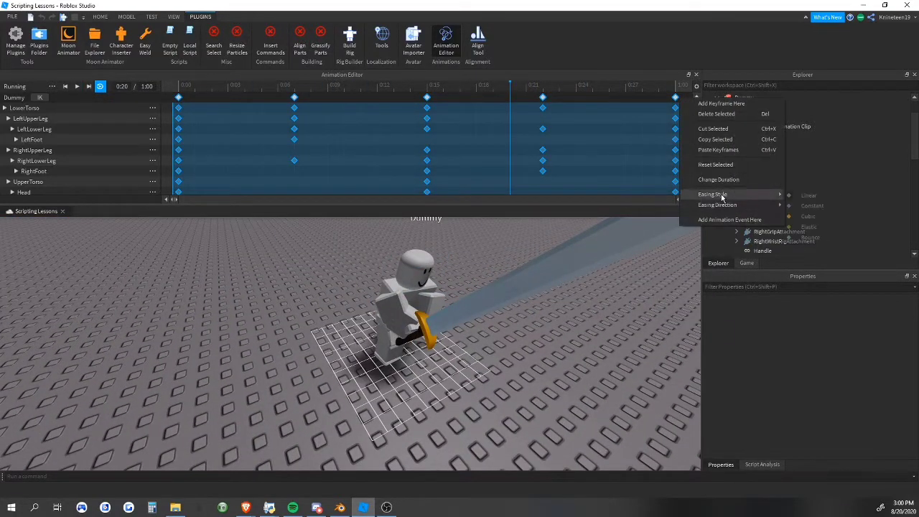
{"action": "left_click", "coordinate": [807, 216]}
Replay the eased running loop and examine its leg motion up close and from farther away
{"action": "key", "text": "space"}
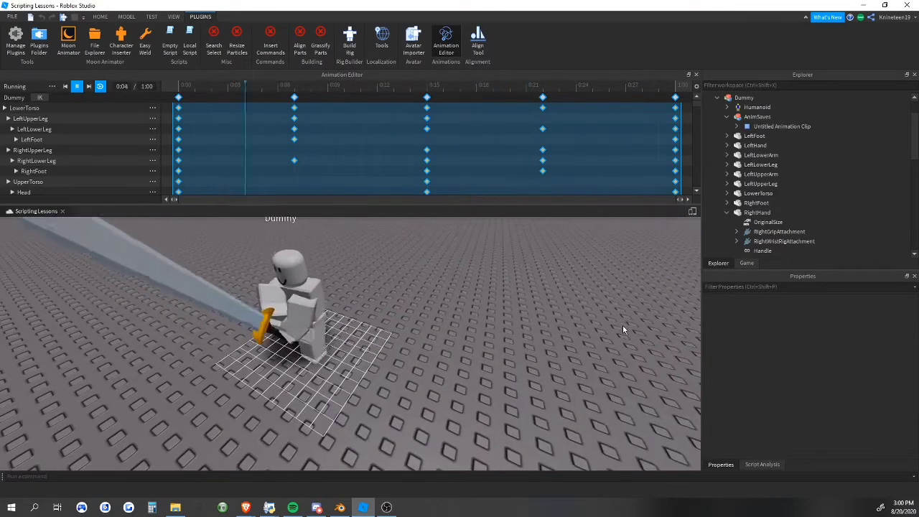
{"action": "scroll", "coordinate": [624, 329], "scroll_direction": "up", "scroll_amount": 5}
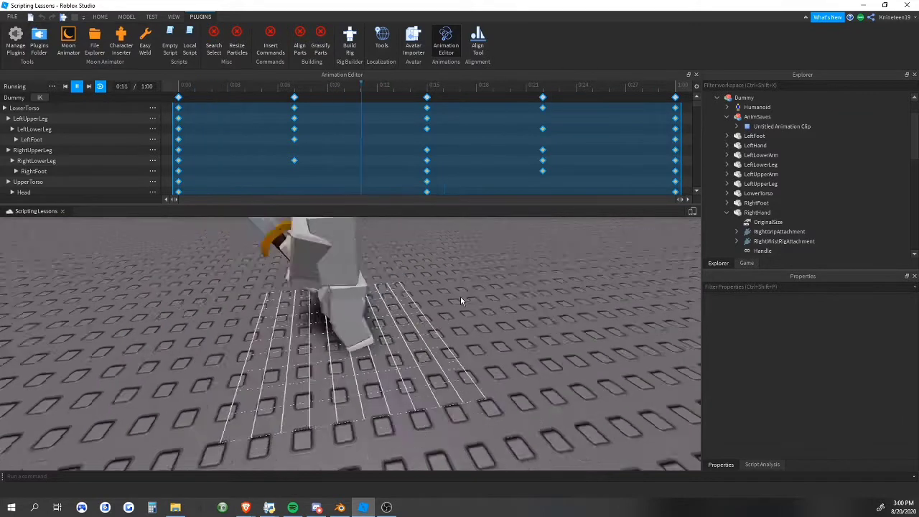
{"action": "scroll", "coordinate": [445, 294], "scroll_direction": "down", "scroll_amount": 5}
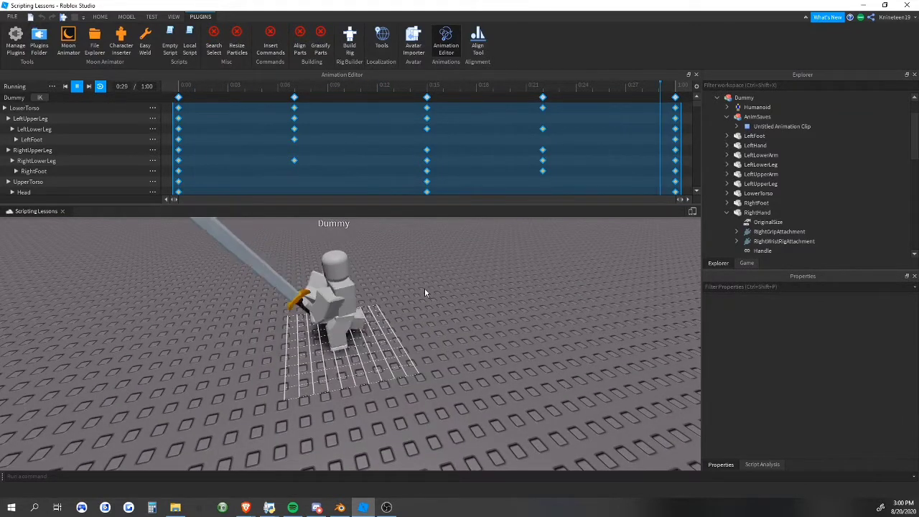
Stop the running loop and save the animation under the name "Running"
{"action": "left_click", "coordinate": [401, 271]}
{"action": "right_click_drag", "start_coordinate": [405, 290], "coordinate": [405, 290]}
{"action": "left_click", "coordinate": [52, 86]}
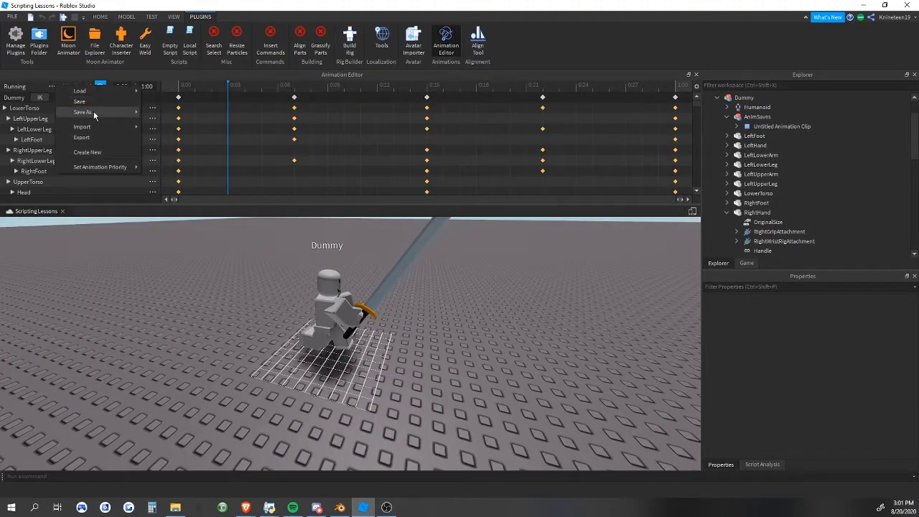
{"action": "left_click", "coordinate": [171, 114]}
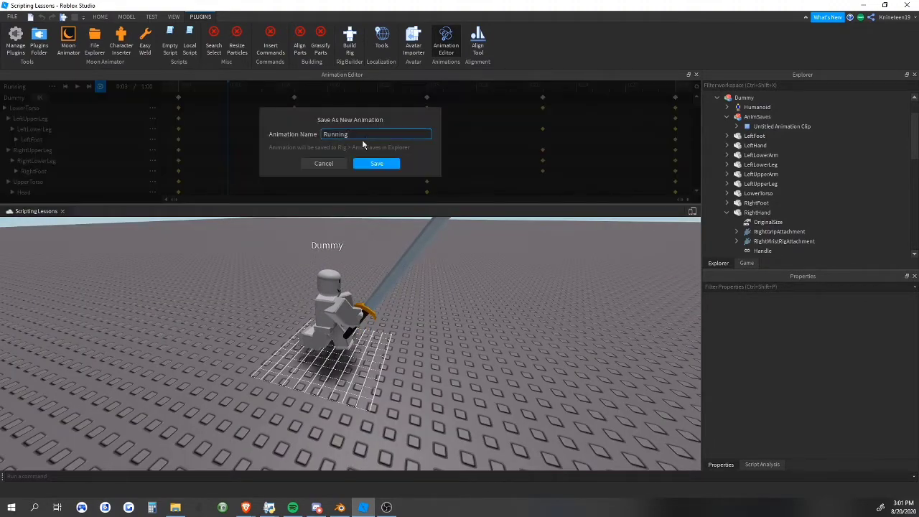
{"action": "left_click", "coordinate": [377, 164]}
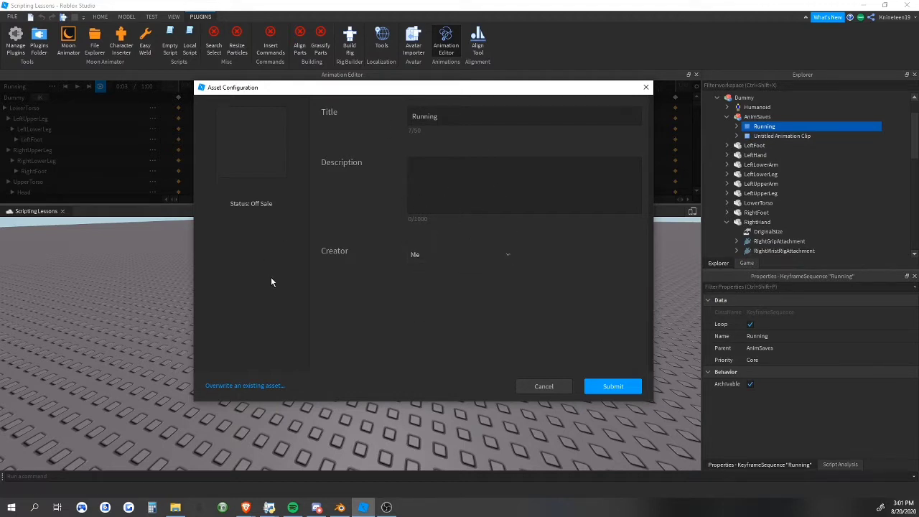
Export the Running animation as a new asset titled "Running" with the creator set to Me
{"action": "left_click", "coordinate": [612, 388]}
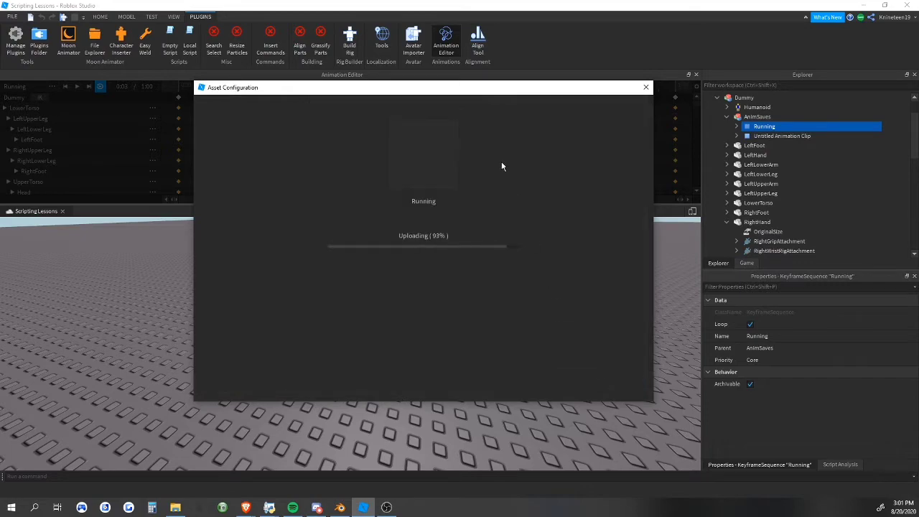
{"action": "left_click", "coordinate": [448, 385]}
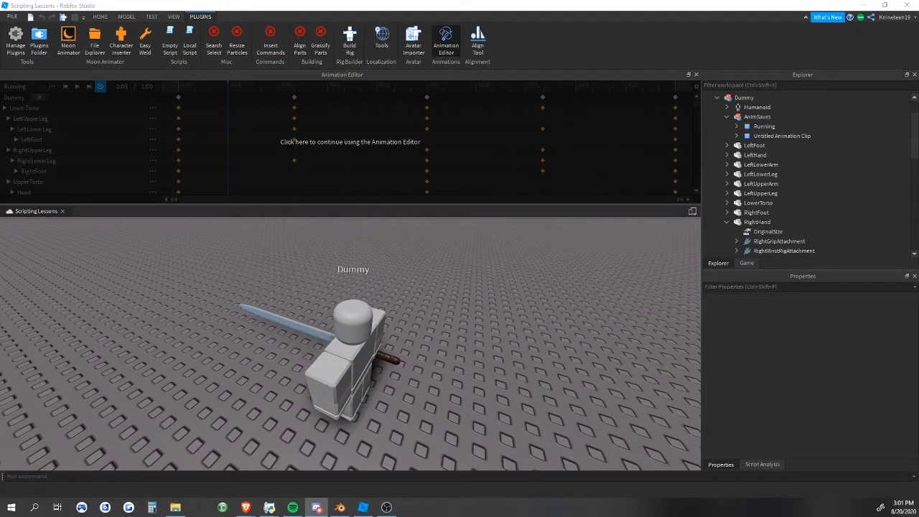
{"action": "right_click_drag", "start_coordinate": [507, 297], "coordinate": [507, 296]}
{"action": "key", "text": "a"}
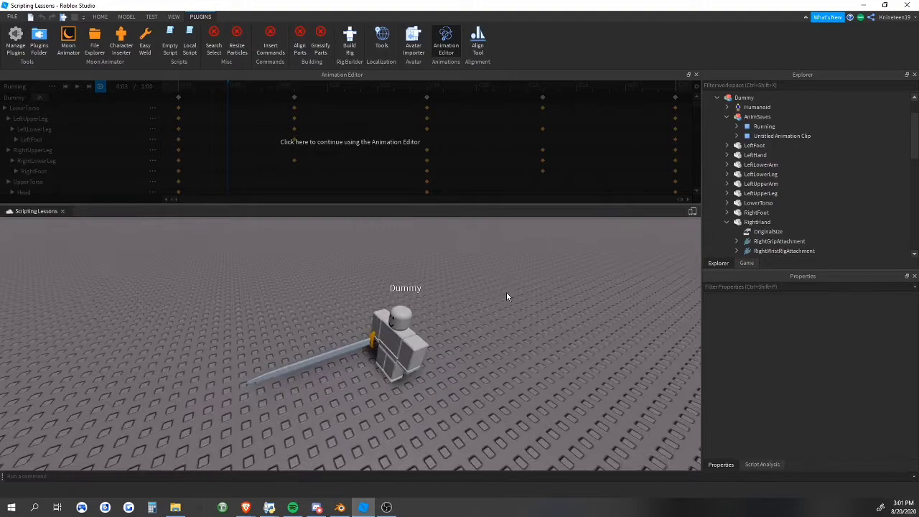
Load the saved untitled idle clip, copy its starting keyframes, and create a new animation named "Slash 1"
{"action": "left_click", "coordinate": [347, 135]}
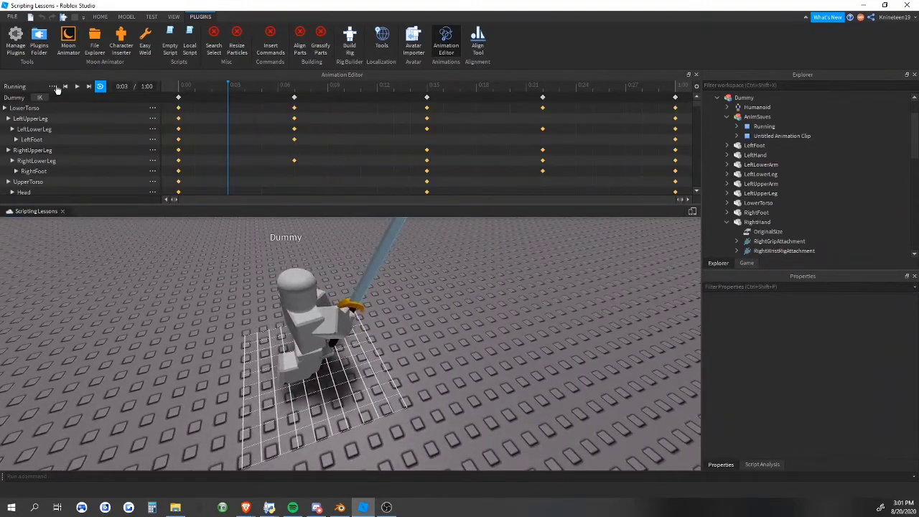
{"action": "left_click", "coordinate": [53, 87]}
{"action": "left_click", "coordinate": [185, 93]}
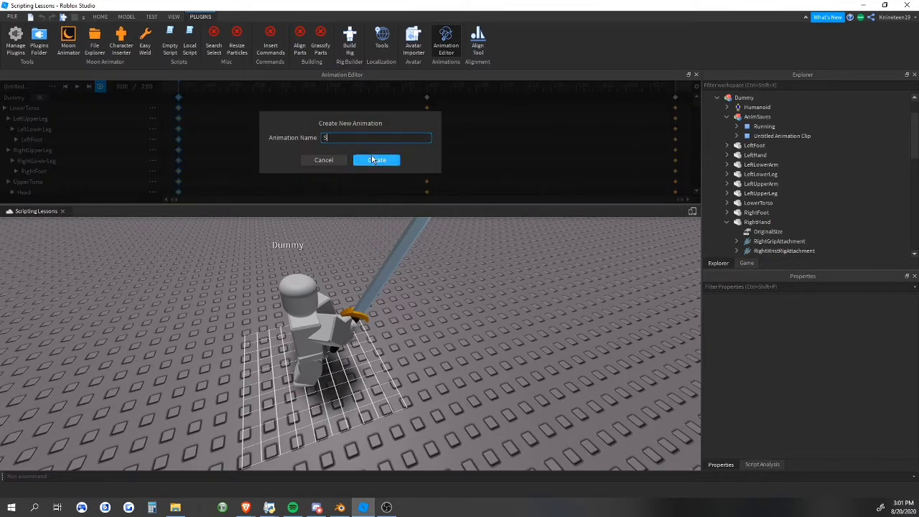
{"action": "left_click", "coordinate": [393, 161]}
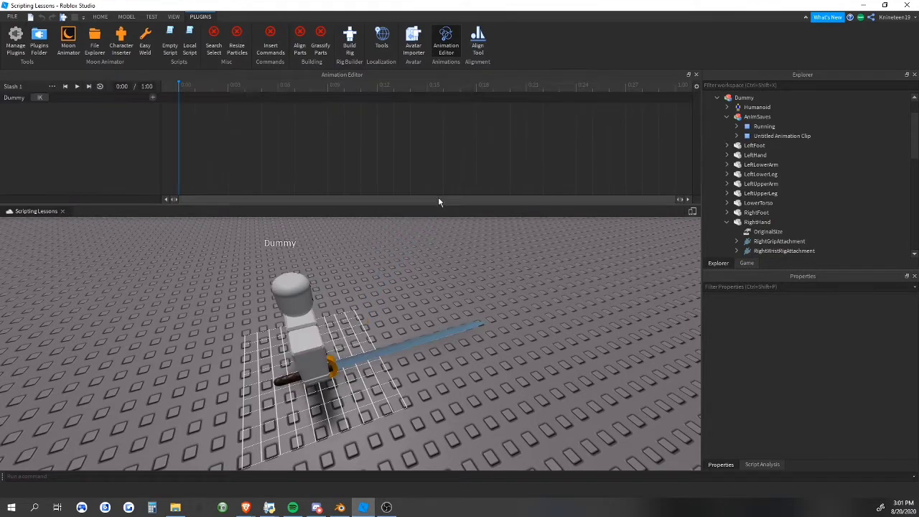
Paste the copied two-handed idle pose into the Slash 1 animation at 0:00
{"action": "scroll", "coordinate": [479, 326], "scroll_direction": "up", "scroll_amount": 5}
{"action": "right_click_drag", "start_coordinate": [480, 328], "coordinate": [480, 329]}
{"action": "right_click_drag", "start_coordinate": [480, 330], "coordinate": [545, 293]}
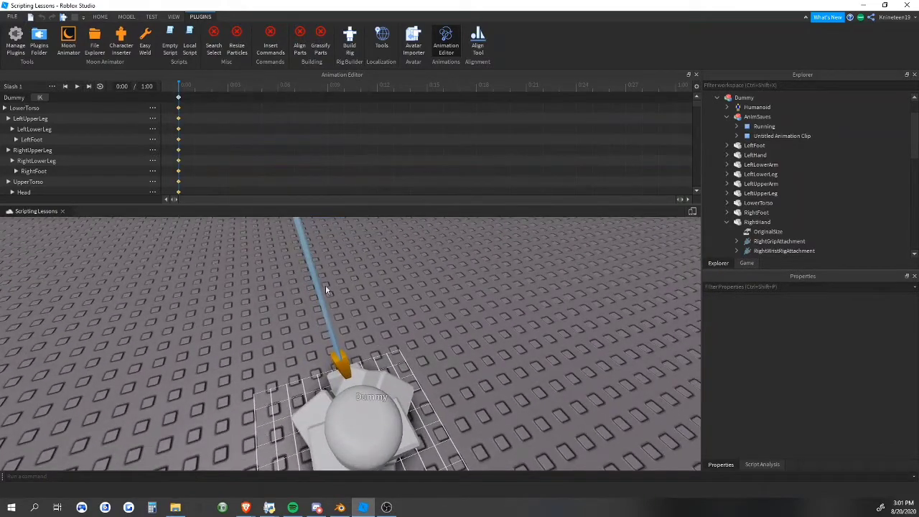
{"action": "right_click_drag", "start_coordinate": [457, 284], "coordinate": [458, 285]}
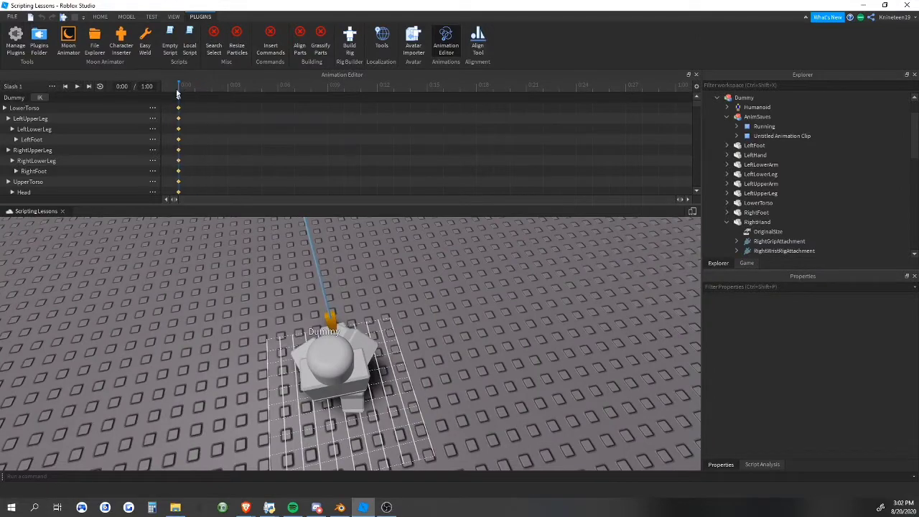
{"action": "right_click_drag", "start_coordinate": [386, 270], "coordinate": [379, 265]}
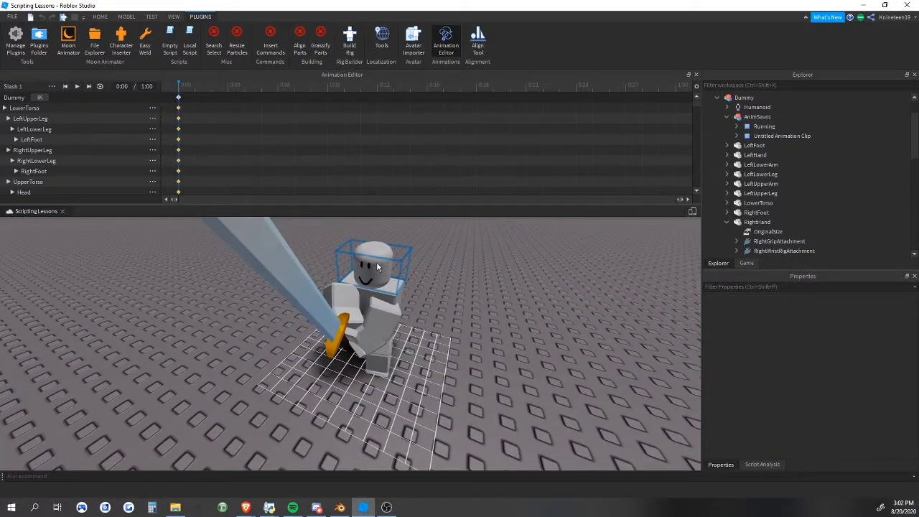
{"action": "left_click", "coordinate": [350, 288]}
{"action": "right_click_drag", "start_coordinate": [424, 309], "coordinate": [353, 414]}
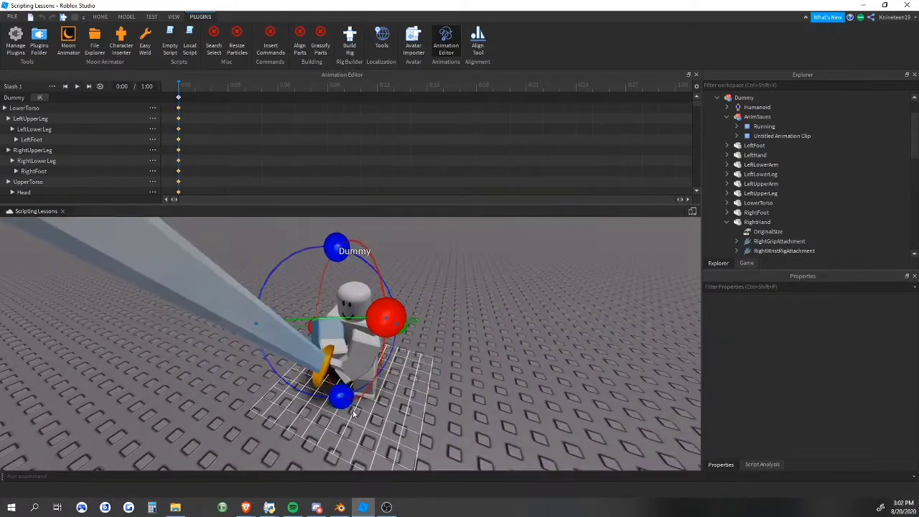
{"action": "left_click_drag", "start_coordinate": [352, 414], "coordinate": [302, 402]}
{"action": "left_click_drag", "start_coordinate": [386, 321], "coordinate": [385, 319]}
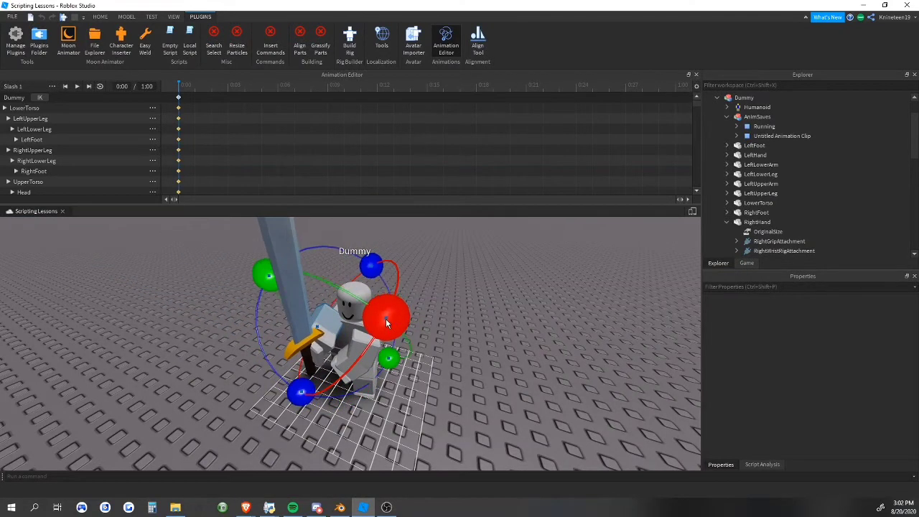
{"action": "key", "text": "ctrl+z"}
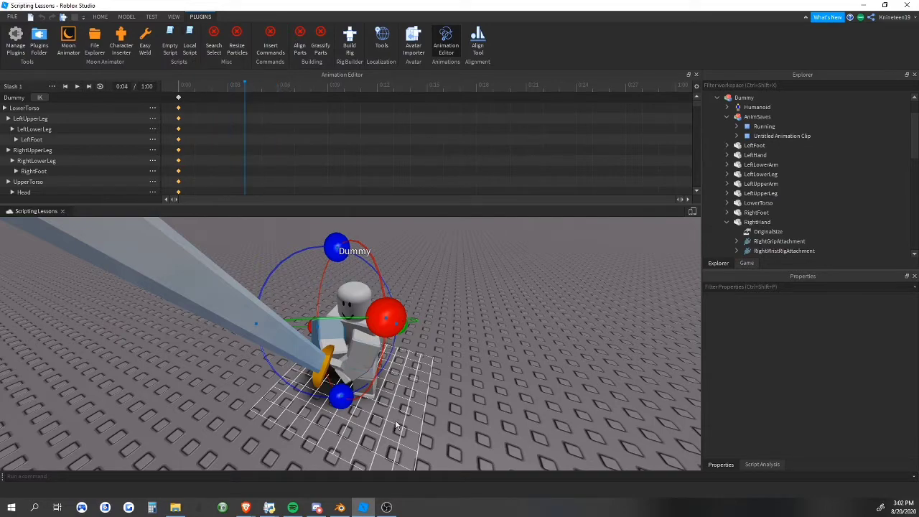
At 0:04, rotate the dummy's right upper arm about several axes to swing the sword out to its side
{"action": "right_click_drag", "start_coordinate": [395, 425], "coordinate": [385, 442]}
{"action": "left_click_drag", "start_coordinate": [374, 368], "coordinate": [325, 368]}
{"action": "right_click_drag", "start_coordinate": [406, 331], "coordinate": [420, 325]}
{"action": "left_click_drag", "start_coordinate": [425, 402], "coordinate": [436, 386]}
{"action": "right_click_drag", "start_coordinate": [454, 380], "coordinate": [452, 384]}
{"action": "scroll", "coordinate": [452, 384], "scroll_direction": "down", "scroll_amount": 3}
{"action": "left_click_drag", "start_coordinate": [376, 352], "coordinate": [348, 341]}
{"action": "right_click_drag", "start_coordinate": [385, 316], "coordinate": [387, 301]}
{"action": "left_click_drag", "start_coordinate": [356, 285], "coordinate": [348, 288]}
{"action": "right_click_drag", "start_coordinate": [355, 292], "coordinate": [359, 298]}
{"action": "scroll", "coordinate": [359, 298], "scroll_direction": "up", "scroll_amount": 2}
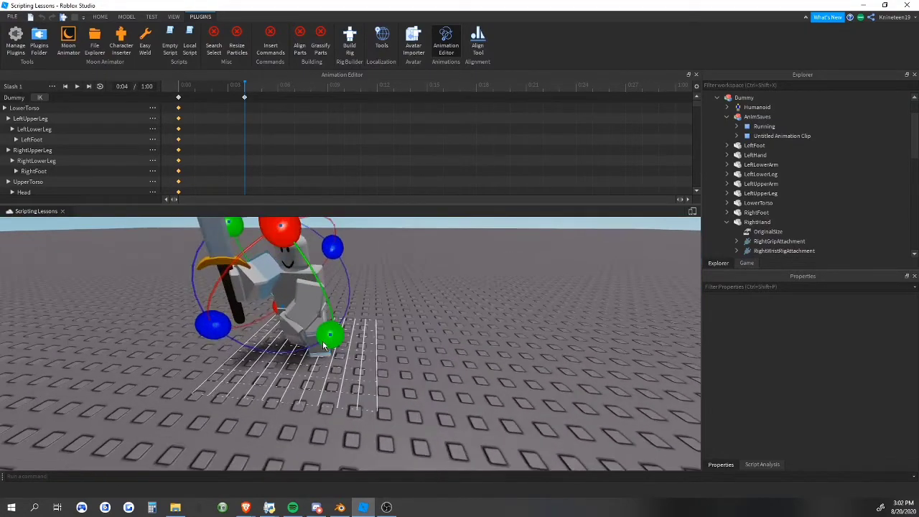
{"action": "left_click_drag", "start_coordinate": [329, 339], "coordinate": [334, 311]}
{"action": "left_click_drag", "start_coordinate": [227, 336], "coordinate": [261, 342]}
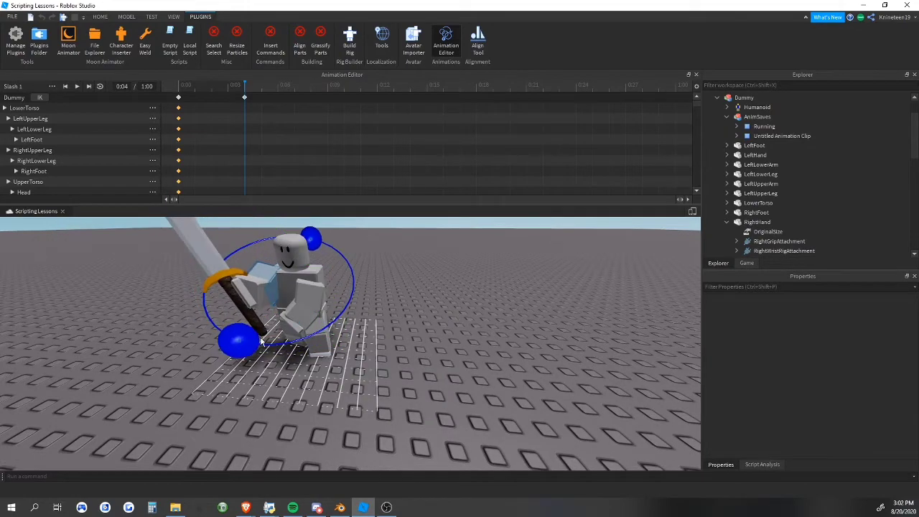
Rotate the dummy's right lower arm at 0:04 to bend the sword arm for the slash pose
{"action": "left_click", "coordinate": [243, 299]}
{"action": "right_click_drag", "start_coordinate": [248, 301], "coordinate": [276, 302]}
{"action": "left_click_drag", "start_coordinate": [366, 309], "coordinate": [322, 256]}
{"action": "right_click_drag", "start_coordinate": [321, 256], "coordinate": [321, 263]}
{"action": "scroll", "coordinate": [320, 263], "scroll_direction": "down", "scroll_amount": 1}
{"action": "left_click_drag", "start_coordinate": [313, 354], "coordinate": [327, 353]}
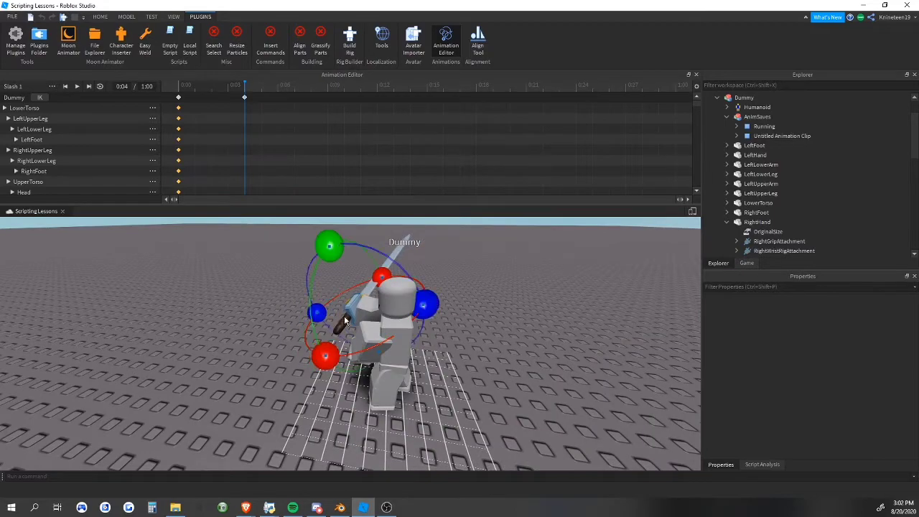
{"action": "left_click_drag", "start_coordinate": [433, 344], "coordinate": [434, 345]}
Rotate the dummy's right hand at 0:04 to change the direction of the sword blade
{"action": "left_click", "coordinate": [480, 332]}
{"action": "right_click_drag", "start_coordinate": [480, 331], "coordinate": [481, 332]}
{"action": "scroll", "coordinate": [480, 332], "scroll_direction": "up", "scroll_amount": 3}
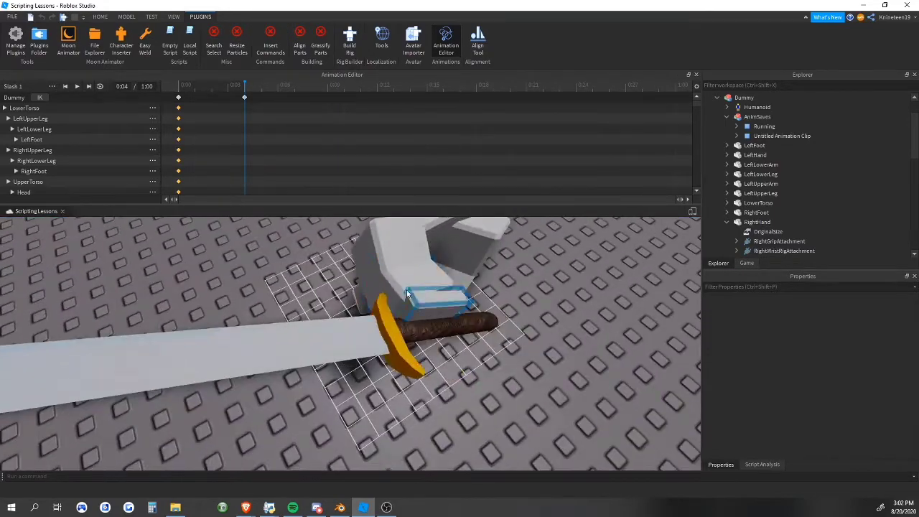
{"action": "left_click", "coordinate": [407, 293]}
{"action": "scroll", "coordinate": [422, 337], "scroll_direction": "down", "scroll_amount": 5}
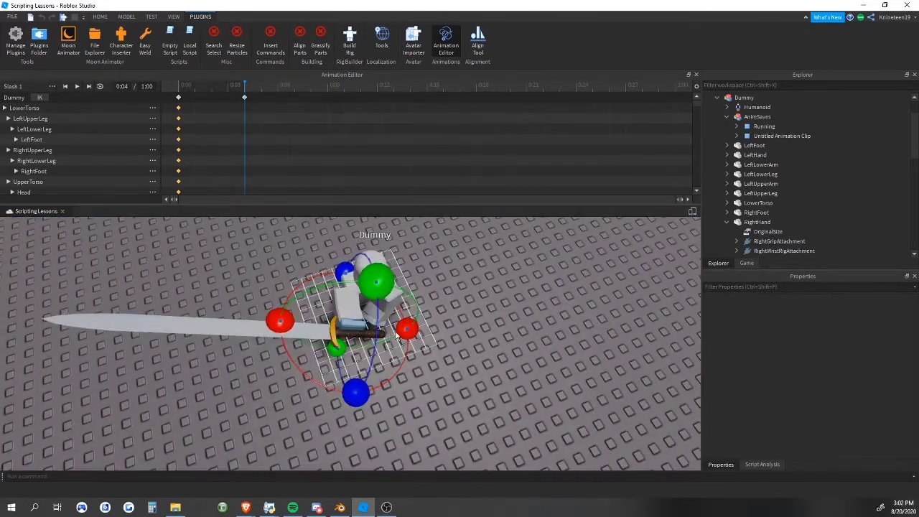
{"action": "left_click_drag", "start_coordinate": [421, 337], "coordinate": [414, 313]}
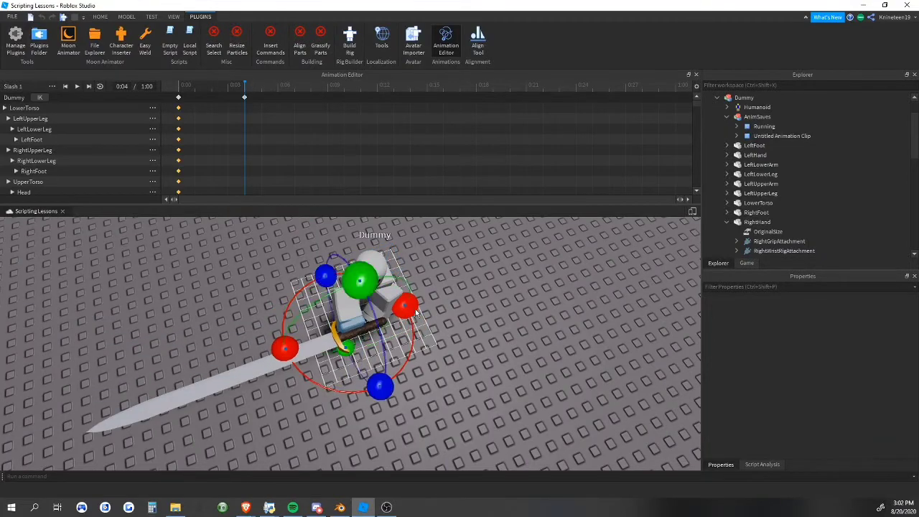
Refine the right upper arm's rotation at 0:04 to tilt the sword upward
{"action": "left_click", "coordinate": [455, 323]}
{"action": "right_click_drag", "start_coordinate": [455, 323], "coordinate": [455, 323]}
{"action": "scroll", "coordinate": [455, 323], "scroll_direction": "up", "scroll_amount": 3}
{"action": "left_click", "coordinate": [312, 265]}
{"action": "right_click_drag", "start_coordinate": [322, 271], "coordinate": [325, 264]}
{"action": "scroll", "coordinate": [322, 272], "scroll_direction": "down", "scroll_amount": 5}
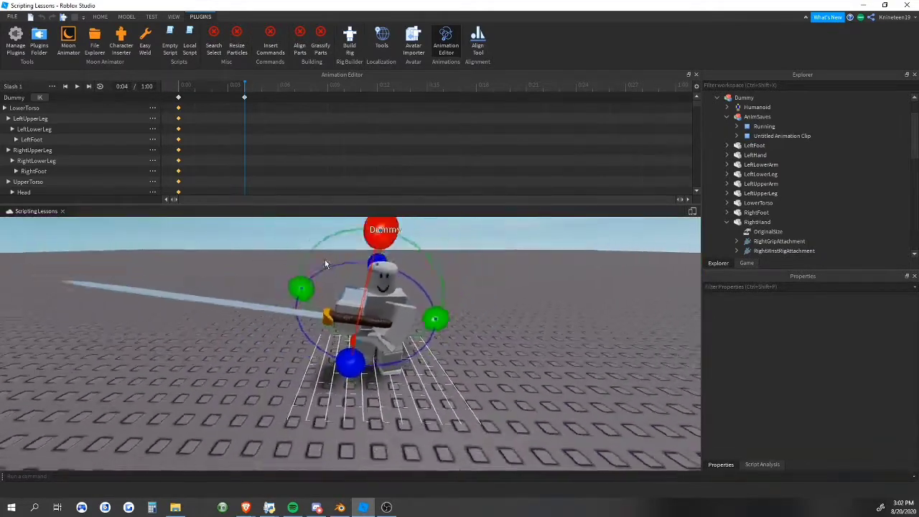
{"action": "scroll", "coordinate": [325, 261], "scroll_direction": "down", "scroll_amount": 2}
{"action": "left_click_drag", "start_coordinate": [417, 326], "coordinate": [417, 351]}
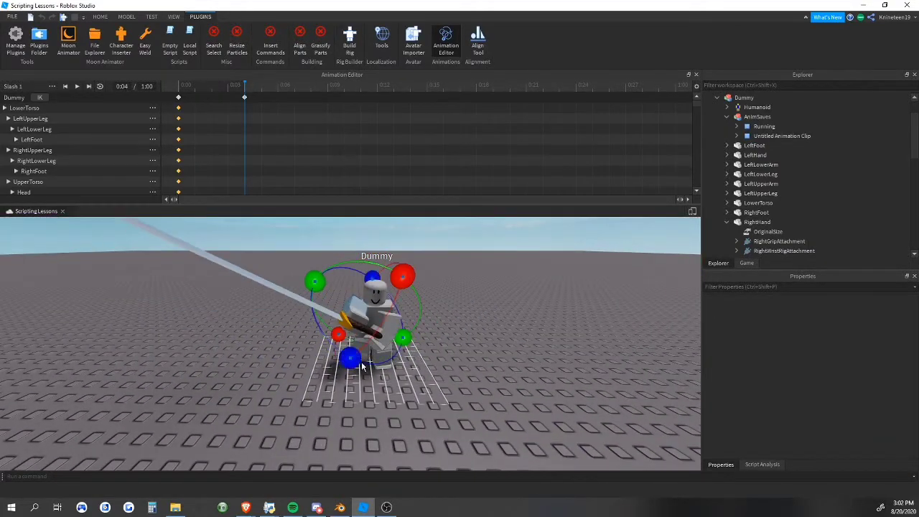
{"action": "left_click_drag", "start_coordinate": [356, 363], "coordinate": [342, 359]}
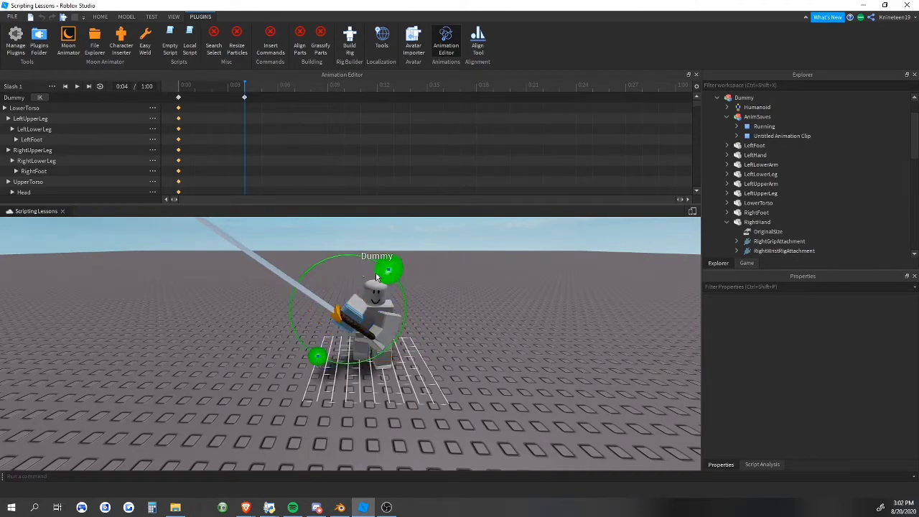
{"action": "left_click_drag", "start_coordinate": [376, 277], "coordinate": [366, 275]}
{"action": "right_click_drag", "start_coordinate": [445, 290], "coordinate": [450, 292]}
{"action": "scroll", "coordinate": [419, 309], "scroll_direction": "up", "scroll_amount": 3}
Rotate the dummy's left upper arm at 0:04 to bring it toward the sword grip
{"action": "left_click", "coordinate": [361, 309]}
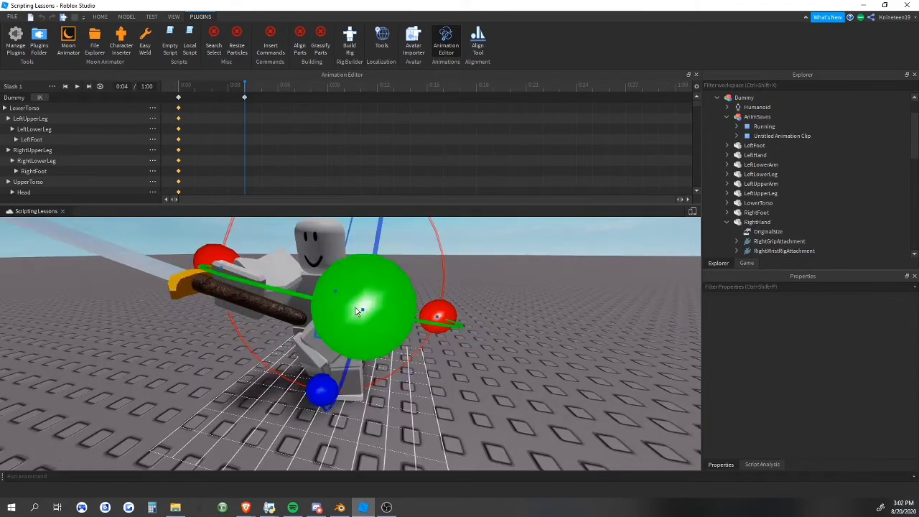
{"action": "key", "text": "r"}
{"action": "scroll", "coordinate": [361, 309], "scroll_direction": "down", "scroll_amount": 3}
{"action": "right_click_drag", "start_coordinate": [361, 310], "coordinate": [429, 332]}
{"action": "key", "text": "r"}
{"action": "scroll", "coordinate": [424, 331], "scroll_direction": "up", "scroll_amount": 3}
{"action": "scroll", "coordinate": [429, 333], "scroll_direction": "down", "scroll_amount": 2}
{"action": "scroll", "coordinate": [428, 332], "scroll_direction": "down", "scroll_amount": 3}
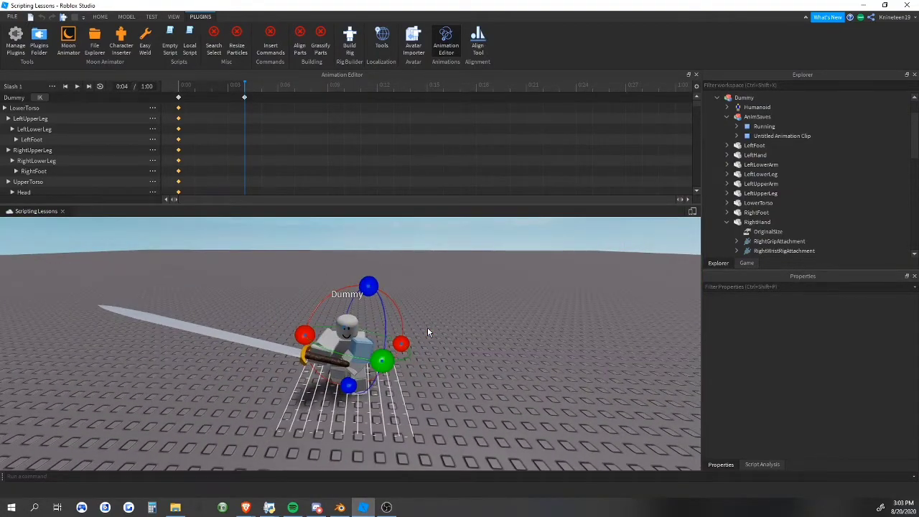
{"action": "scroll", "coordinate": [427, 330], "scroll_direction": "up", "scroll_amount": 5}
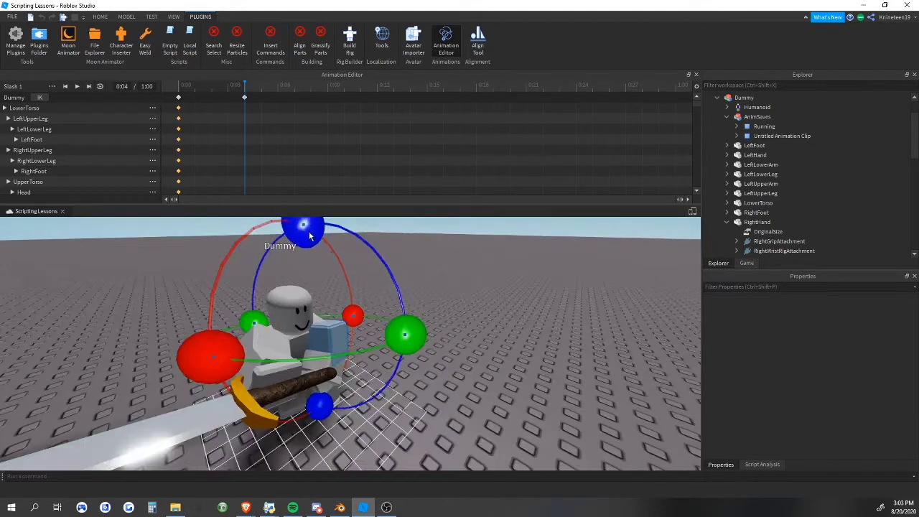
{"action": "left_click_drag", "start_coordinate": [310, 235], "coordinate": [278, 241]}
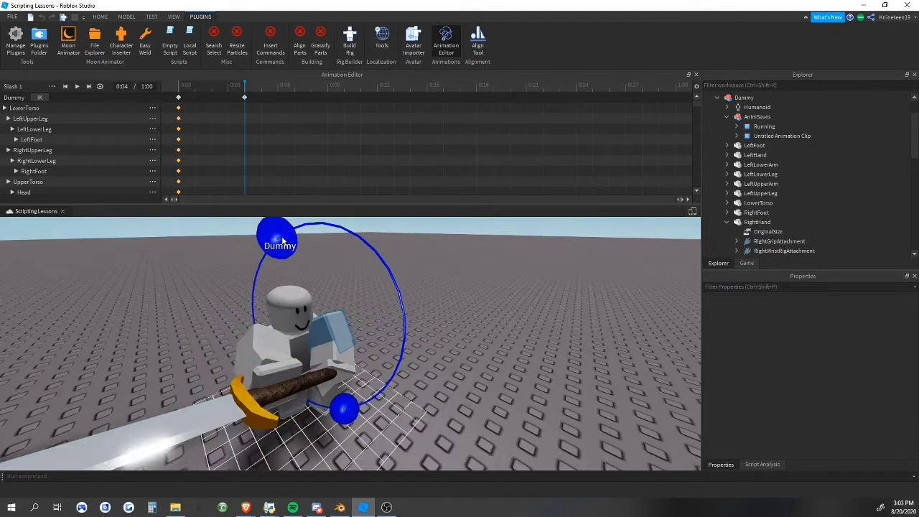
{"action": "right_click_drag", "start_coordinate": [279, 241], "coordinate": [359, 349]}
{"action": "scroll", "coordinate": [359, 350], "scroll_direction": "down", "scroll_amount": 4}
Reposition the left upper arm at 0:04 using both move and rotate handles
{"action": "key", "text": "r"}
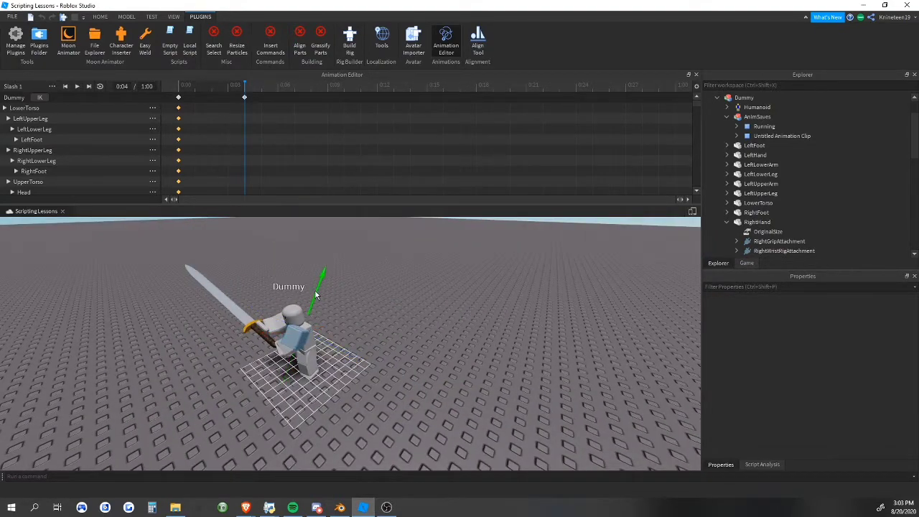
{"action": "scroll", "coordinate": [384, 344], "scroll_direction": "up", "scroll_amount": 2}
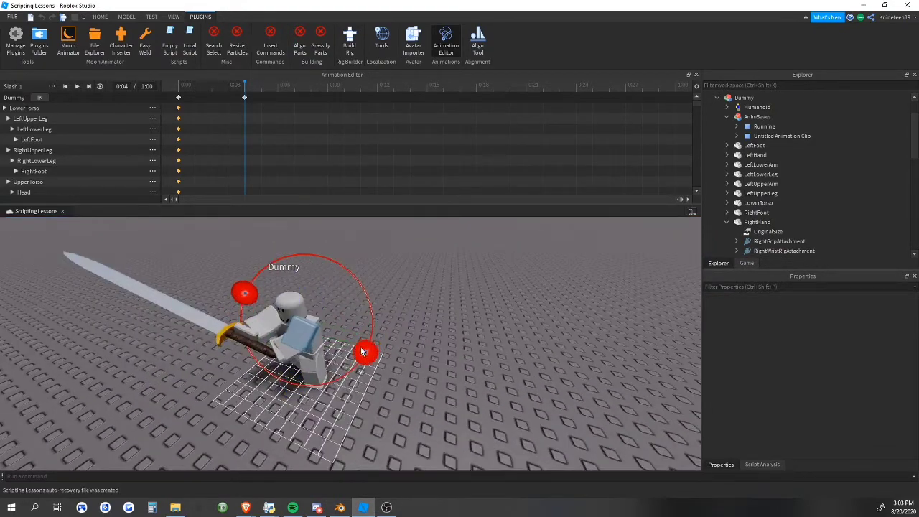
{"action": "scroll", "coordinate": [363, 352], "scroll_direction": "up", "scroll_amount": 2}
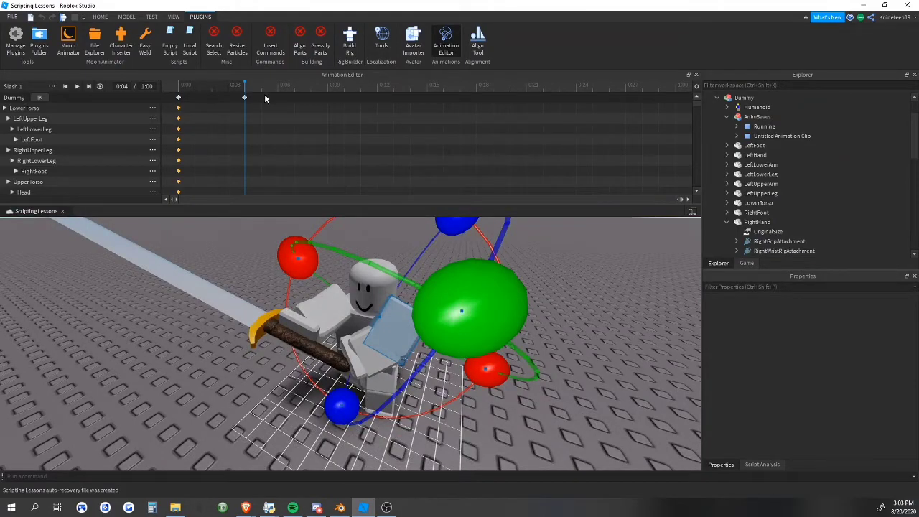
{"action": "right_click_drag", "start_coordinate": [221, 295], "coordinate": [476, 361]}
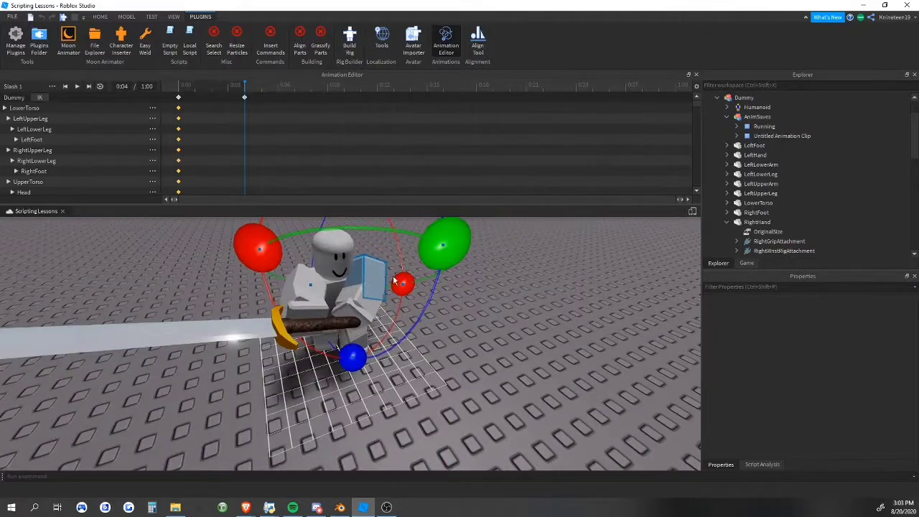
{"action": "right_click_drag", "start_coordinate": [393, 280], "coordinate": [402, 300]}
{"action": "key", "text": "r"}
{"action": "left_click_drag", "start_coordinate": [293, 367], "coordinate": [291, 377]}
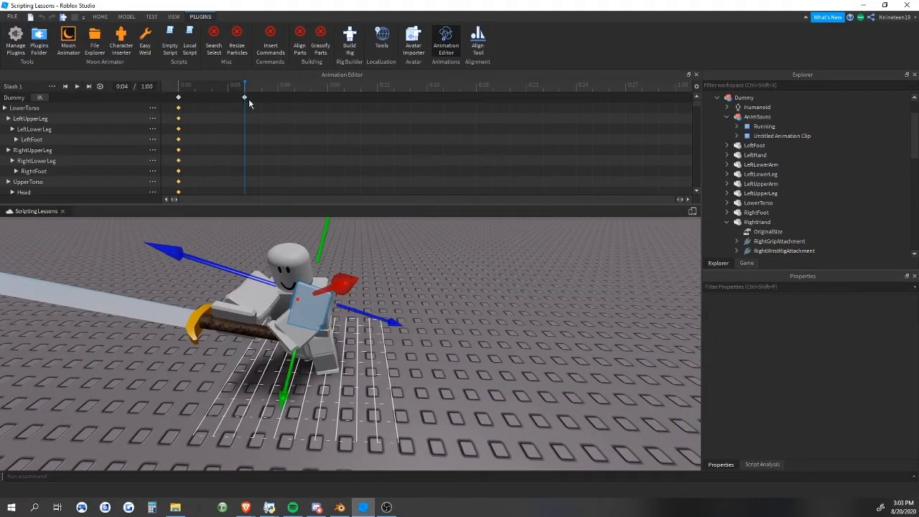
Adjust the dummy's left upper arm at 0:04 so the hand sits closer to the sword grip
{"action": "right_click_drag", "start_coordinate": [338, 290], "coordinate": [391, 307]}
{"action": "left_click_drag", "start_coordinate": [392, 306], "coordinate": [394, 302]}
{"action": "scroll", "coordinate": [394, 301], "scroll_direction": "up", "scroll_amount": 1}
{"action": "scroll", "coordinate": [394, 299], "scroll_direction": "down", "scroll_amount": 3}
{"action": "right_click_drag", "start_coordinate": [394, 305], "coordinate": [423, 292]}
{"action": "key", "text": "r"}
{"action": "scroll", "coordinate": [422, 292], "scroll_direction": "up", "scroll_amount": 3}
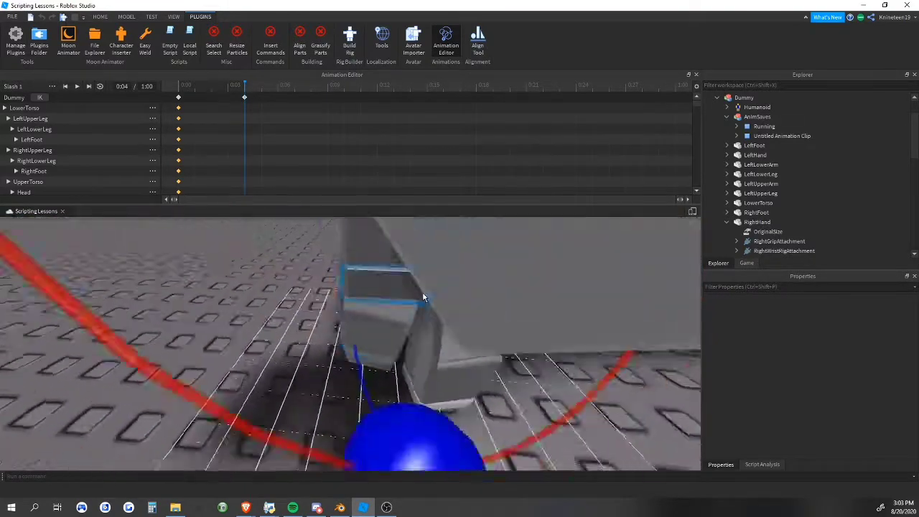
{"action": "scroll", "coordinate": [422, 292], "scroll_direction": "down", "scroll_amount": 4}
{"action": "left_click_drag", "start_coordinate": [450, 340], "coordinate": [404, 386]}
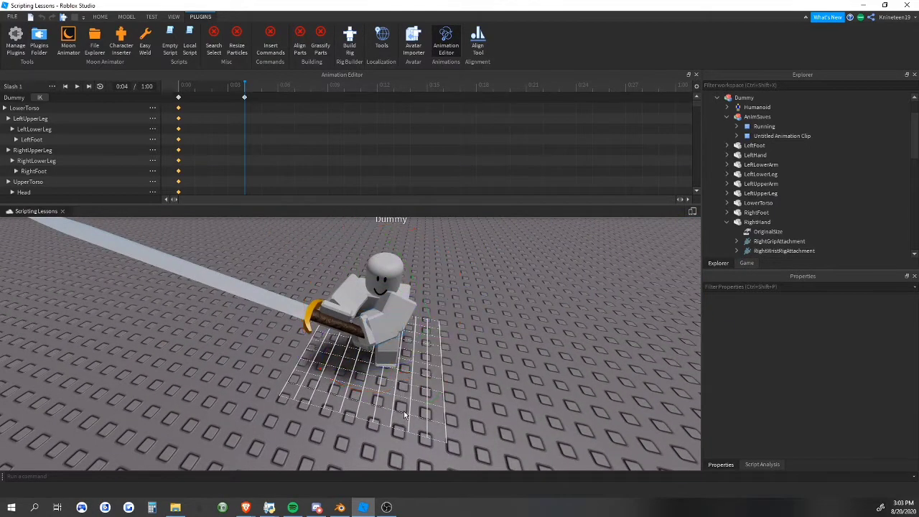
Turn the left upper arm around further axes at 0:04 to line it up with the sword handle
{"action": "left_click", "coordinate": [410, 308]}
{"action": "right_click_drag", "start_coordinate": [410, 307], "coordinate": [422, 289]}
{"action": "scroll", "coordinate": [422, 289], "scroll_direction": "down", "scroll_amount": 2}
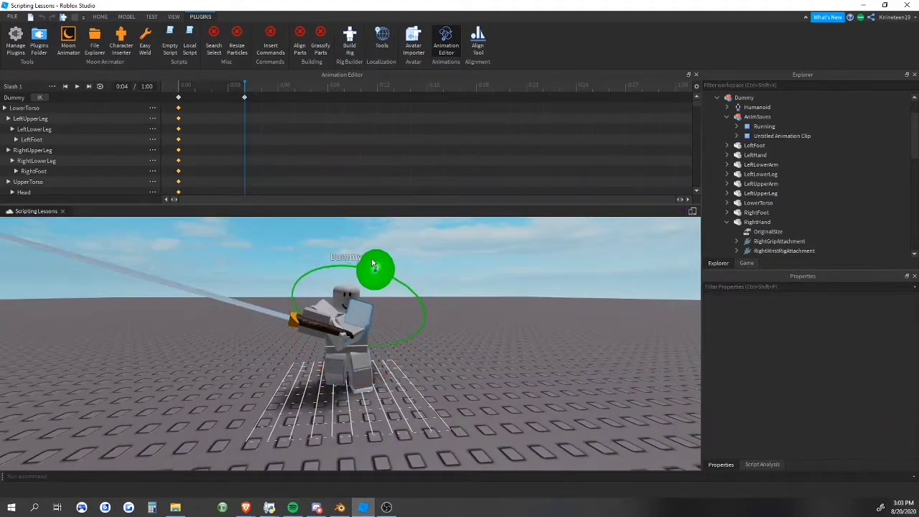
{"action": "right_click_drag", "start_coordinate": [396, 347], "coordinate": [396, 348]}
{"action": "key", "text": "r"}
{"action": "left_click_drag", "start_coordinate": [439, 287], "coordinate": [439, 288]}
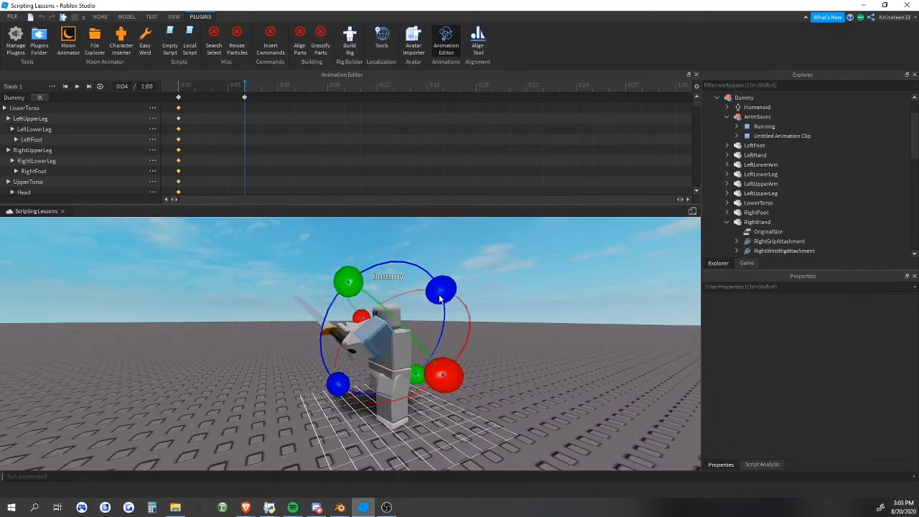
{"action": "left_click", "coordinate": [474, 350]}
{"action": "right_click_drag", "start_coordinate": [474, 350], "coordinate": [473, 353]}
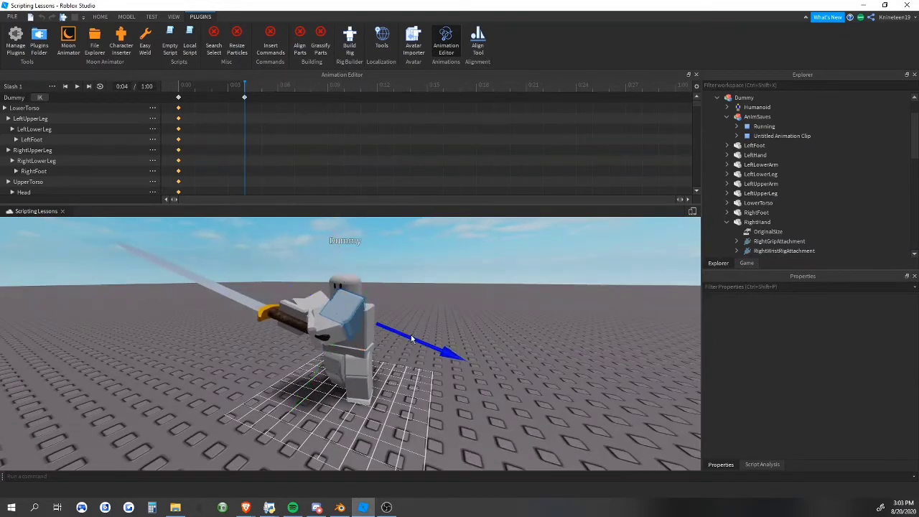
Fine-tune the left upper arm's rotation at 0:04 to close the gap at the sword handle
{"action": "key", "text": "r"}
{"action": "left_click_drag", "start_coordinate": [318, 388], "coordinate": [363, 389]}
{"action": "left_click", "coordinate": [368, 314]}
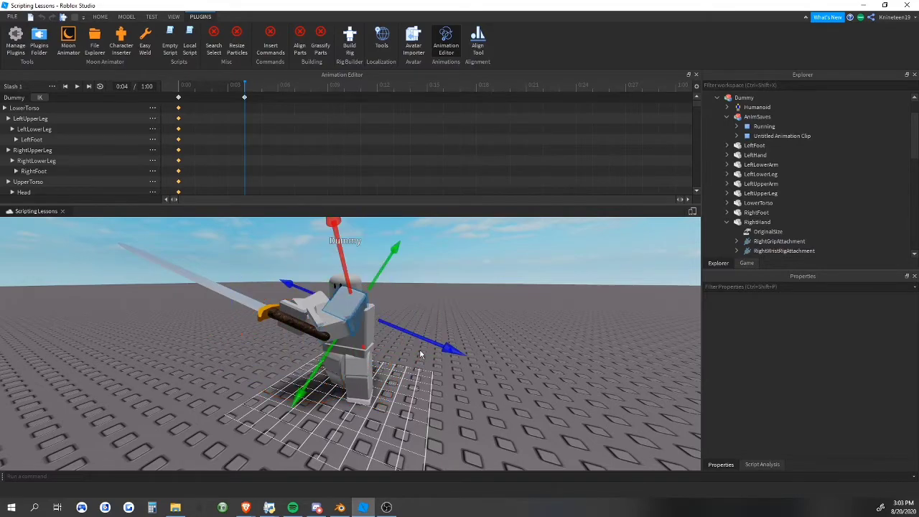
{"action": "key", "text": "r"}
{"action": "left_click_drag", "start_coordinate": [438, 332], "coordinate": [439, 333]}
{"action": "left_click", "coordinate": [511, 360]}
{"action": "right_click_drag", "start_coordinate": [511, 358], "coordinate": [513, 358]}
Rotate the dummy's upper torso and head at 0:04 into the wind-up pose
{"action": "left_click", "coordinate": [328, 365]}
{"action": "left_click_drag", "start_coordinate": [384, 393], "coordinate": [351, 420]}
{"action": "left_click", "coordinate": [446, 359]}
{"action": "right_click_drag", "start_coordinate": [445, 359], "coordinate": [451, 366]}
{"action": "left_click", "coordinate": [380, 291]}
{"action": "left_click_drag", "start_coordinate": [429, 327], "coordinate": [467, 313]}
{"action": "right_click_drag", "start_coordinate": [542, 339], "coordinate": [542, 340]}
{"action": "left_click_drag", "start_coordinate": [414, 343], "coordinate": [414, 355]}
{"action": "left_click", "coordinate": [508, 374]}
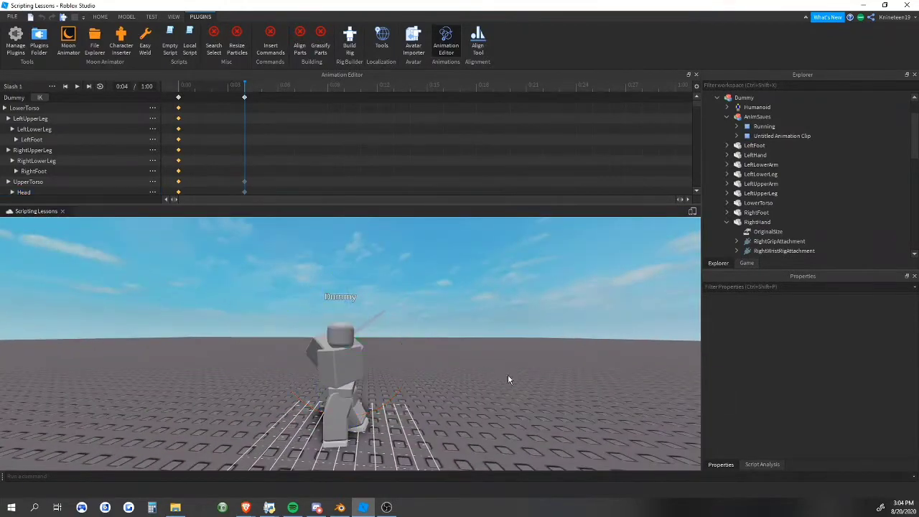
Examine the left arm's placement on the sword grip at 0:04 from several angles
{"action": "right_click_drag", "start_coordinate": [527, 379], "coordinate": [527, 379]}
{"action": "scroll", "coordinate": [528, 383], "scroll_direction": "down", "scroll_amount": 4}
{"action": "right_click", "coordinate": [477, 333]}
{"action": "left_click", "coordinate": [387, 341]}
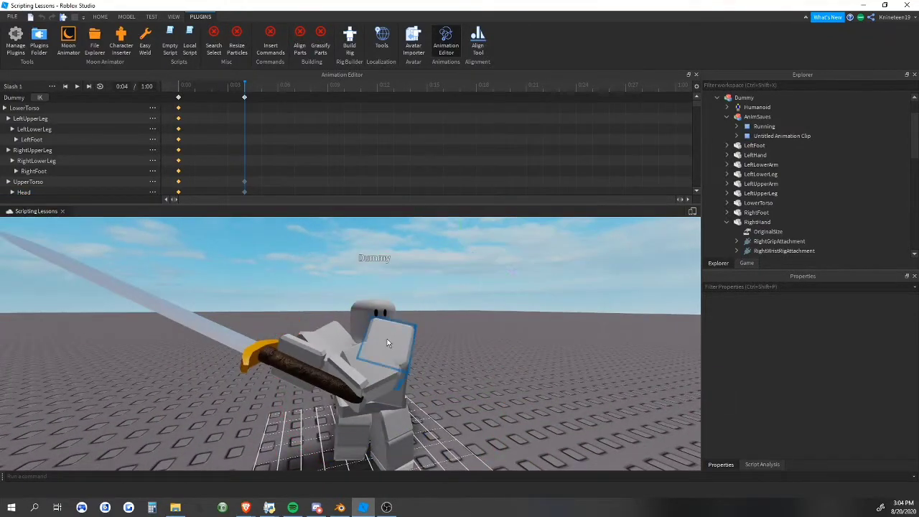
{"action": "left_click", "coordinate": [404, 341]}
{"action": "scroll", "coordinate": [423, 310], "scroll_direction": "down", "scroll_amount": 2}
{"action": "right_click_drag", "start_coordinate": [423, 309], "coordinate": [427, 309]}
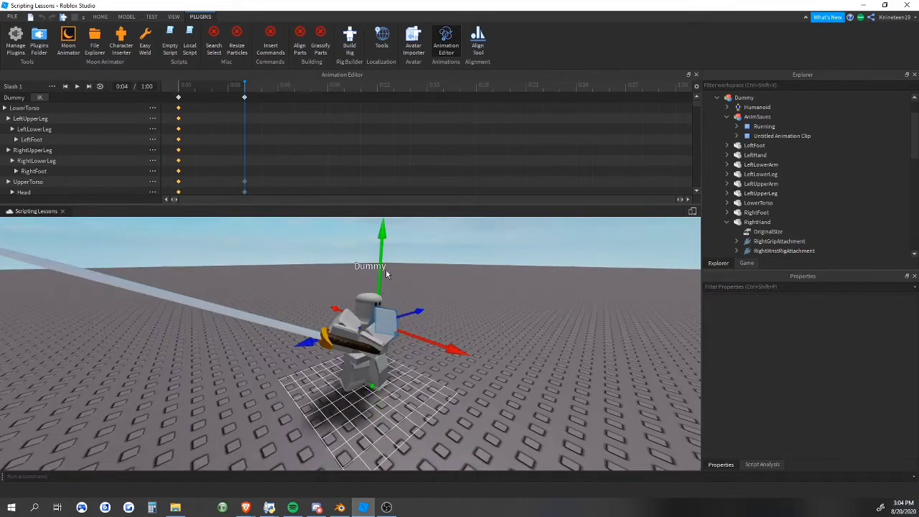
{"action": "left_click", "coordinate": [436, 270]}
{"action": "right_click_drag", "start_coordinate": [437, 271], "coordinate": [437, 273]}
{"action": "scroll", "coordinate": [437, 274], "scroll_direction": "up", "scroll_amount": 3}
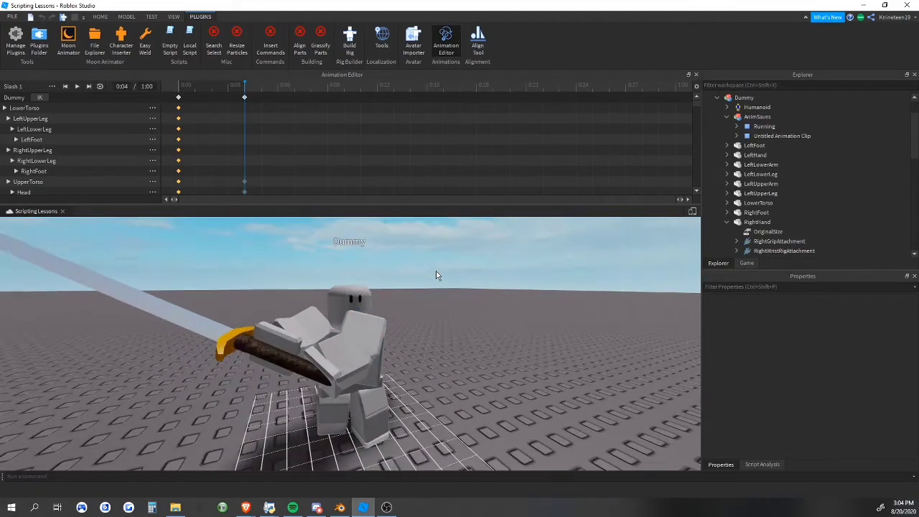
Correct the left upper arm's rotation at 0:04 to match the turned torso
{"action": "left_click", "coordinate": [369, 337]}
{"action": "right_click_drag", "start_coordinate": [368, 336], "coordinate": [366, 334]}
{"action": "key", "text": "r"}
{"action": "key", "text": "ctrl+l"}
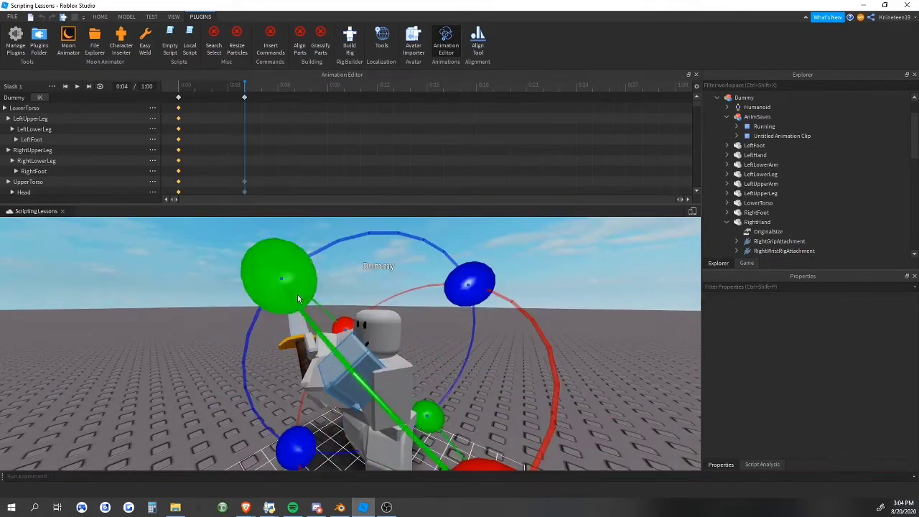
{"action": "left_click", "coordinate": [551, 327]}
{"action": "scroll", "coordinate": [550, 327], "scroll_direction": "down", "scroll_amount": 5}
{"action": "right_click_drag", "start_coordinate": [551, 327], "coordinate": [551, 327]}
{"action": "key", "text": "w"}
{"action": "scroll", "coordinate": [551, 326], "scroll_direction": "down", "scroll_amount": 4}
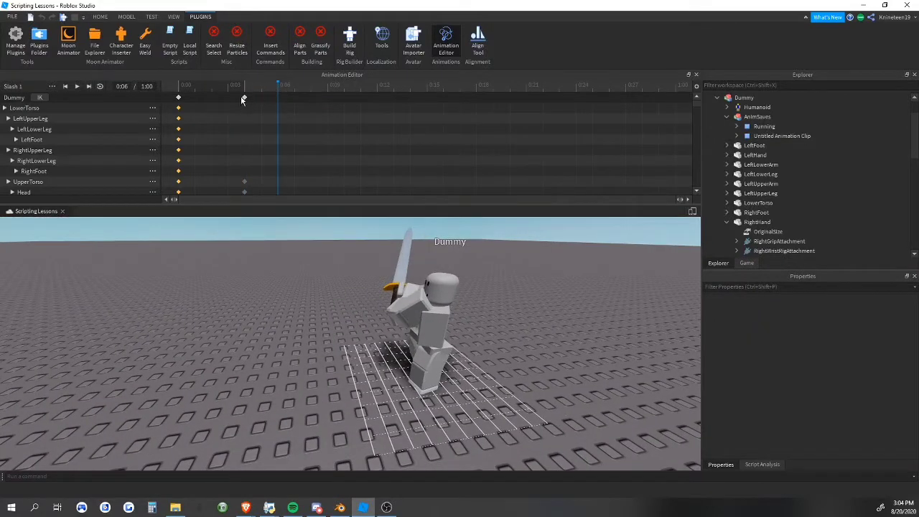
Move the whole 0:04 keyframe to 0:09 and place the playhead at 0:13
{"action": "left_click", "coordinate": [245, 92]}
{"action": "left_click_drag", "start_coordinate": [362, 99], "coordinate": [330, 99]}
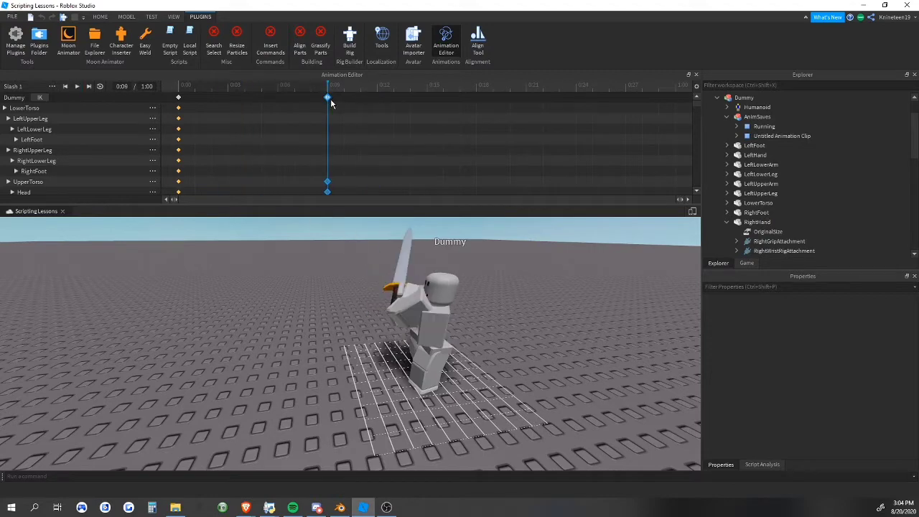
{"action": "left_click", "coordinate": [363, 86]}
Rotate the dummy's upper torso at 0:13 to swing the body through the slash
{"action": "right_click_drag", "start_coordinate": [460, 369], "coordinate": [479, 301]}
{"action": "left_click", "coordinate": [389, 311]}
{"action": "right_click_drag", "start_coordinate": [389, 310], "coordinate": [364, 384]}
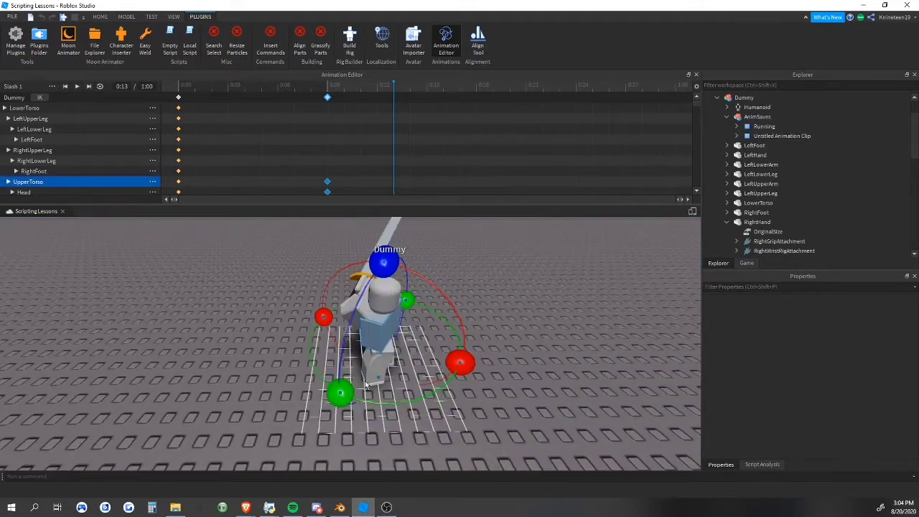
{"action": "left_click_drag", "start_coordinate": [341, 393], "coordinate": [432, 385]}
Rotate the dummy's head at 0:13 to face the direction of the slash
{"action": "left_click", "coordinate": [397, 295]}
{"action": "right_click_drag", "start_coordinate": [407, 296], "coordinate": [402, 305]}
{"action": "left_click_drag", "start_coordinate": [400, 307], "coordinate": [406, 341]}
{"action": "right_click_drag", "start_coordinate": [406, 340], "coordinate": [386, 313]}
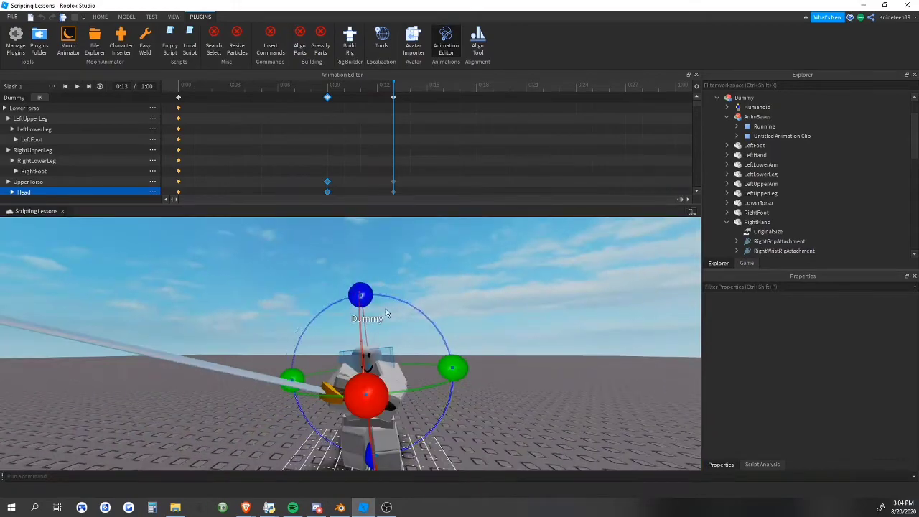
{"action": "left_click_drag", "start_coordinate": [364, 296], "coordinate": [378, 302]}
{"action": "left_click", "coordinate": [447, 315]}
{"action": "key", "text": "w"}
{"action": "right_click_drag", "start_coordinate": [448, 315], "coordinate": [424, 327]}
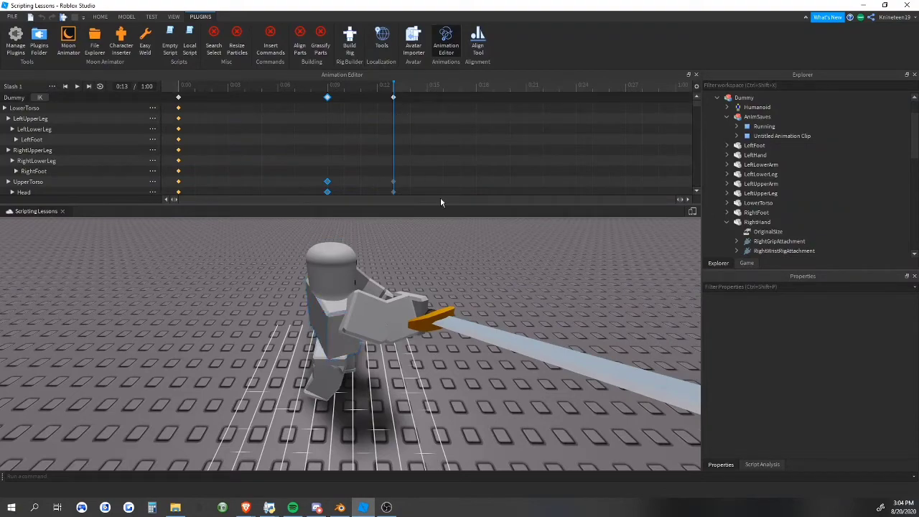
Delete the 0:00 keyframes of both legs and feet, from LeftUpperLeg through RightFoot
{"action": "right_click_drag", "start_coordinate": [427, 243], "coordinate": [427, 243]}
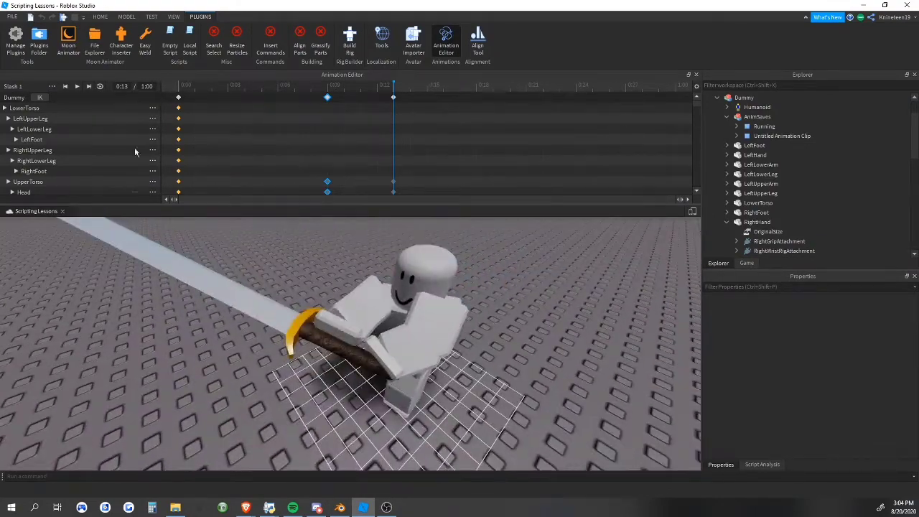
{"action": "scroll", "coordinate": [219, 140], "scroll_direction": "down", "scroll_amount": 5}
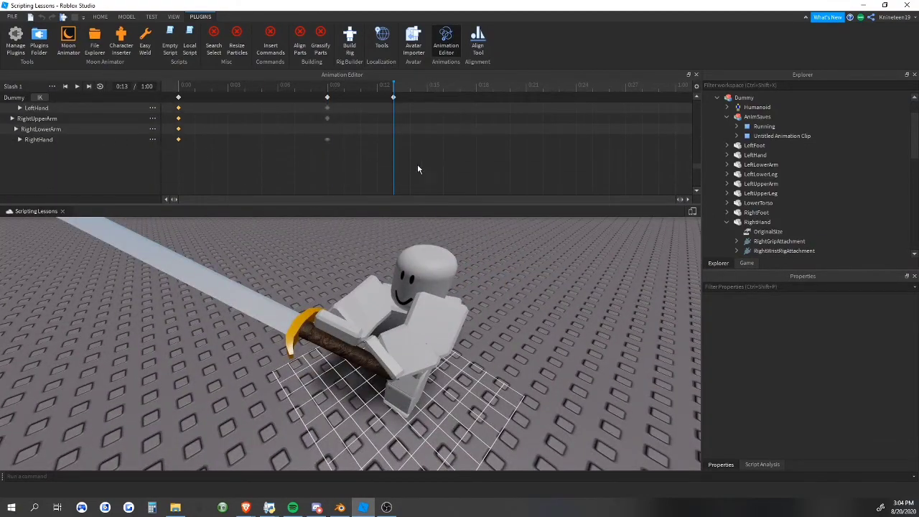
{"action": "right_click_drag", "start_coordinate": [199, 236], "coordinate": [199, 236]}
{"action": "scroll", "coordinate": [76, 145], "scroll_direction": "up", "scroll_amount": 6}
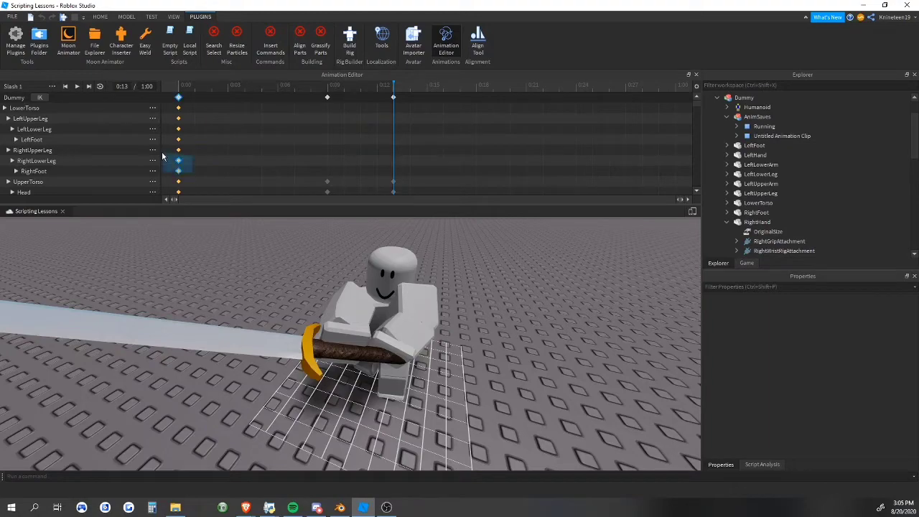
{"action": "left_click_drag", "start_coordinate": [136, 115], "coordinate": [136, 115]}
{"action": "key", "text": "Delete"}
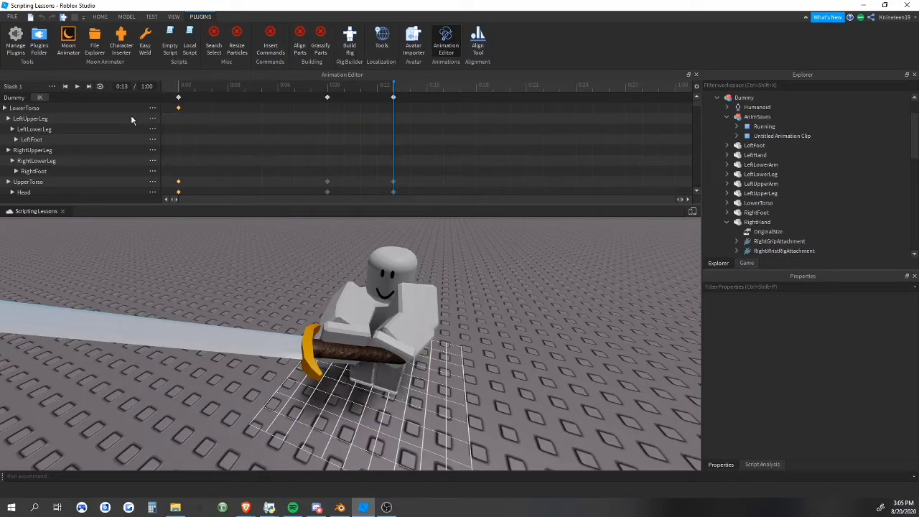
{"action": "right_click_drag", "start_coordinate": [336, 264], "coordinate": [336, 267]}
{"action": "right_click_drag", "start_coordinate": [387, 282], "coordinate": [387, 281]}
Rotate the right upper arm and right hand at 0:13 to swing the sword across the body
{"action": "mouse_move", "coordinate": [392, 86]}
{"action": "left_mouse_down"}
{"action": "mouse_move", "coordinate": [180, 89]}
{"action": "mouse_move", "coordinate": [404, 97]}
{"action": "left_mouse_up"}
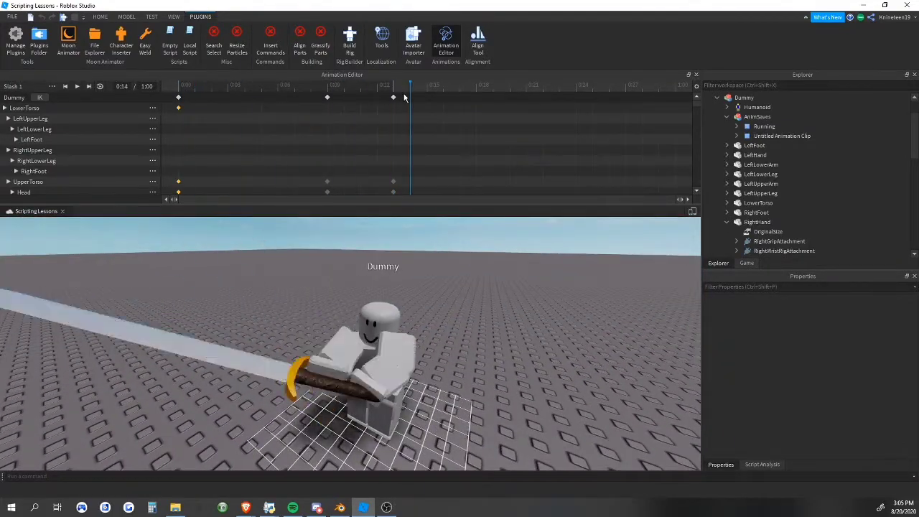
{"action": "right_click_drag", "start_coordinate": [429, 366], "coordinate": [428, 365]}
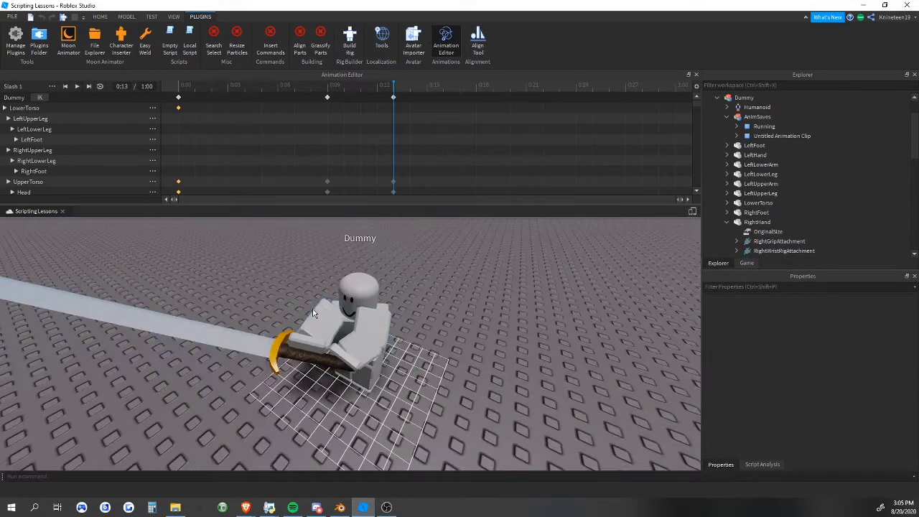
{"action": "left_click", "coordinate": [315, 316]}
{"action": "scroll", "coordinate": [379, 343], "scroll_direction": "down", "scroll_amount": 3}
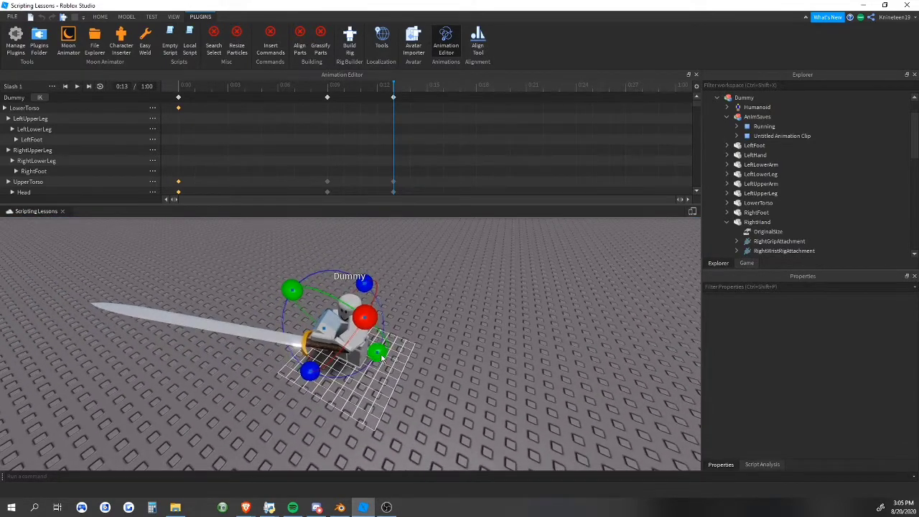
{"action": "left_click_drag", "start_coordinate": [318, 368], "coordinate": [406, 378]}
{"action": "left_click", "coordinate": [363, 344]}
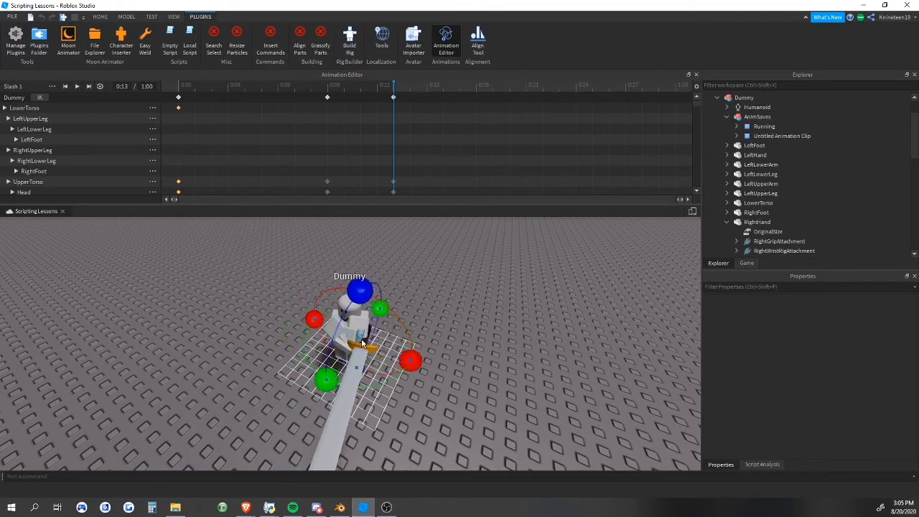
{"action": "left_click_drag", "start_coordinate": [327, 380], "coordinate": [371, 380]}
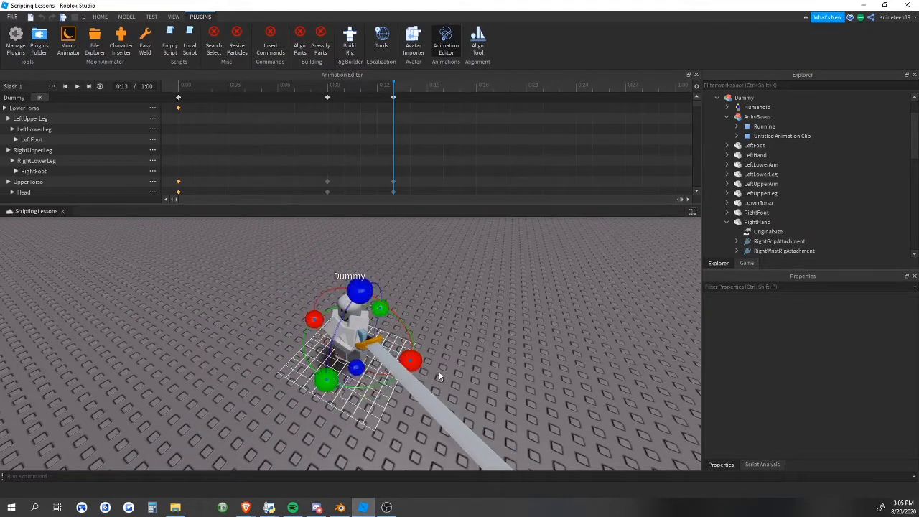
Rotate the left upper arm at 0:13 around several axes to follow the swung sword
{"action": "left_click", "coordinate": [359, 323]}
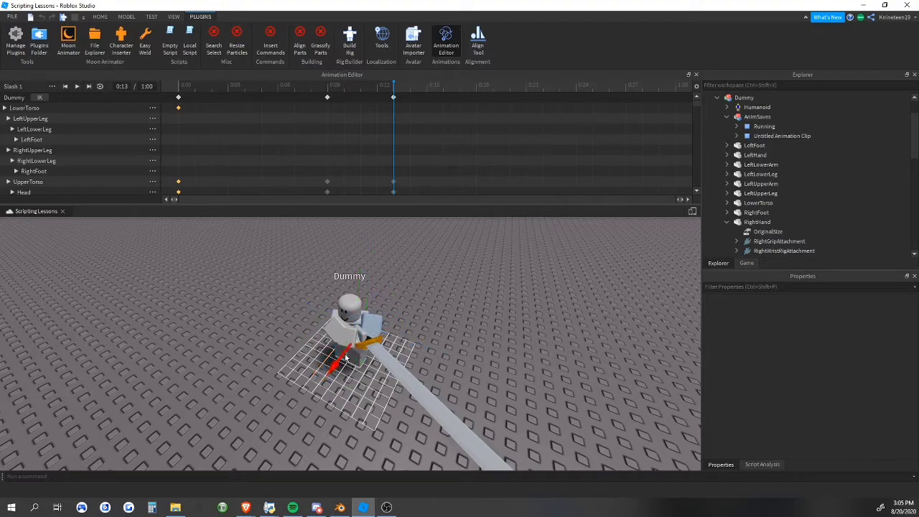
{"action": "right_click_drag", "start_coordinate": [347, 353], "coordinate": [341, 350]}
{"action": "key", "text": "r"}
{"action": "key", "text": "ctrl+l"}
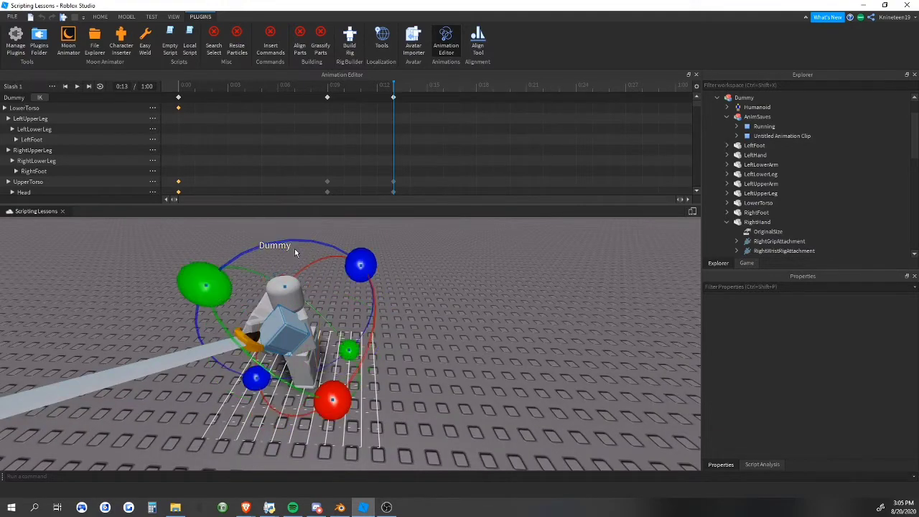
{"action": "left_click_drag", "start_coordinate": [366, 267], "coordinate": [385, 284]}
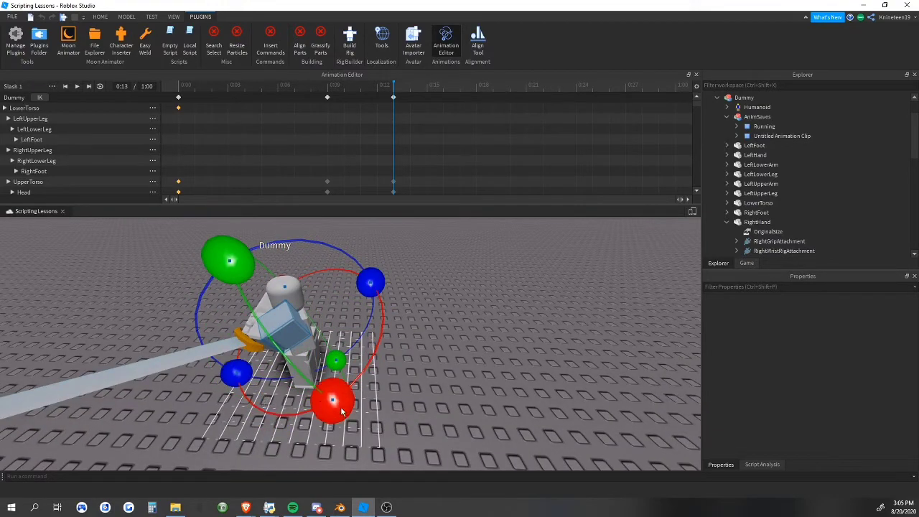
{"action": "left_click_drag", "start_coordinate": [343, 411], "coordinate": [386, 366]}
{"action": "right_click_drag", "start_coordinate": [386, 366], "coordinate": [384, 364]}
{"action": "mouse_move", "coordinate": [416, 323]}
{"action": "left_mouse_down"}
{"action": "mouse_move", "coordinate": [422, 303]}
{"action": "mouse_move", "coordinate": [404, 312]}
{"action": "left_mouse_up"}
{"action": "right_click_drag", "start_coordinate": [405, 313], "coordinate": [402, 310]}
Refine the left upper arm's rotation at 0:13 to bring it nearer the sword grip
{"action": "right_click_drag", "start_coordinate": [327, 276], "coordinate": [492, 325]}
{"action": "key", "text": "ctrl+4"}
{"action": "scroll", "coordinate": [483, 341], "scroll_direction": "up", "scroll_amount": 5}
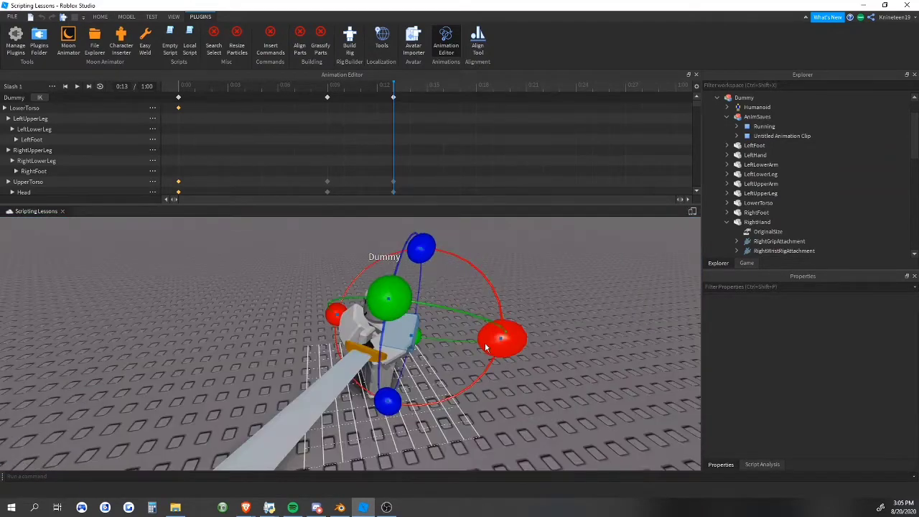
{"action": "scroll", "coordinate": [403, 325], "scroll_direction": "down", "scroll_amount": 5}
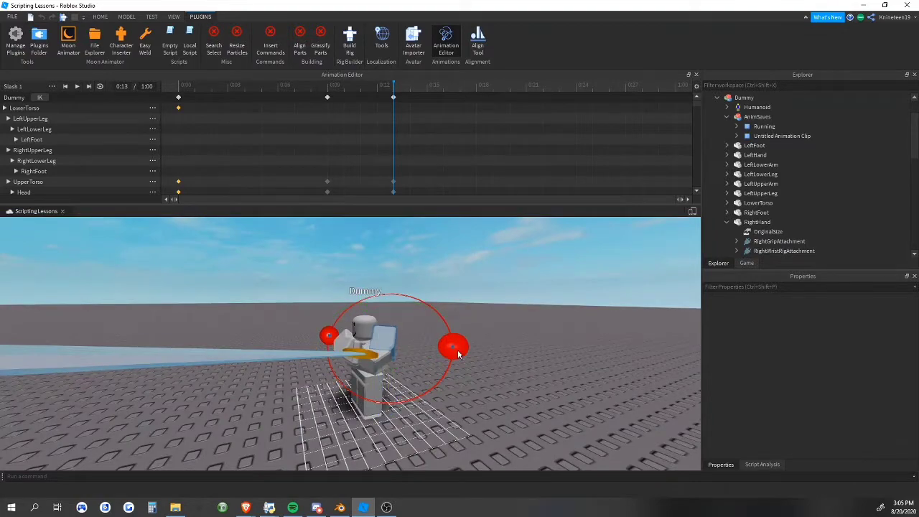
{"action": "left_click_drag", "start_coordinate": [457, 350], "coordinate": [462, 353]}
{"action": "scroll", "coordinate": [463, 352], "scroll_direction": "up", "scroll_amount": 2}
{"action": "key", "text": "r"}
{"action": "right_click_drag", "start_coordinate": [463, 352], "coordinate": [420, 341]}
{"action": "left_click", "coordinate": [413, 320]}
{"action": "left_click", "coordinate": [437, 331]}
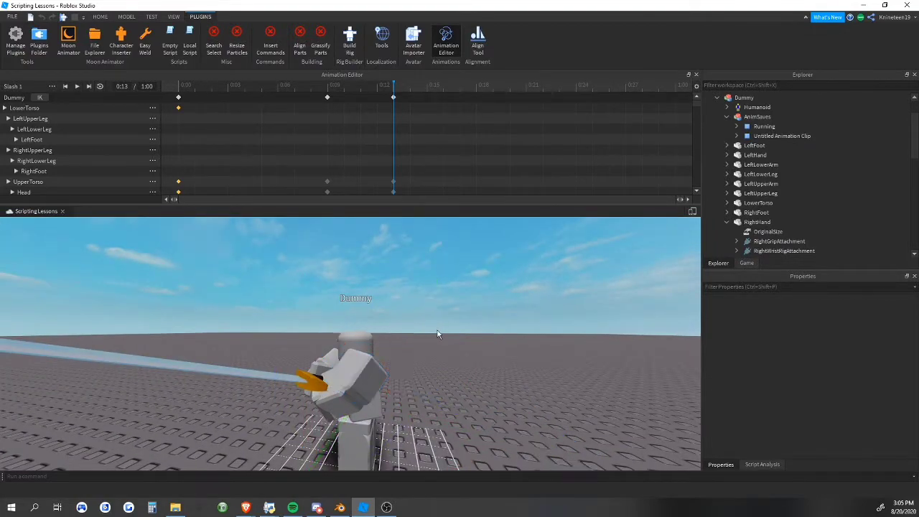
Rotate the parts of the left arm at 0:13 so the hand reaches the sword handle
{"action": "scroll", "coordinate": [438, 335], "scroll_direction": "up", "scroll_amount": 2}
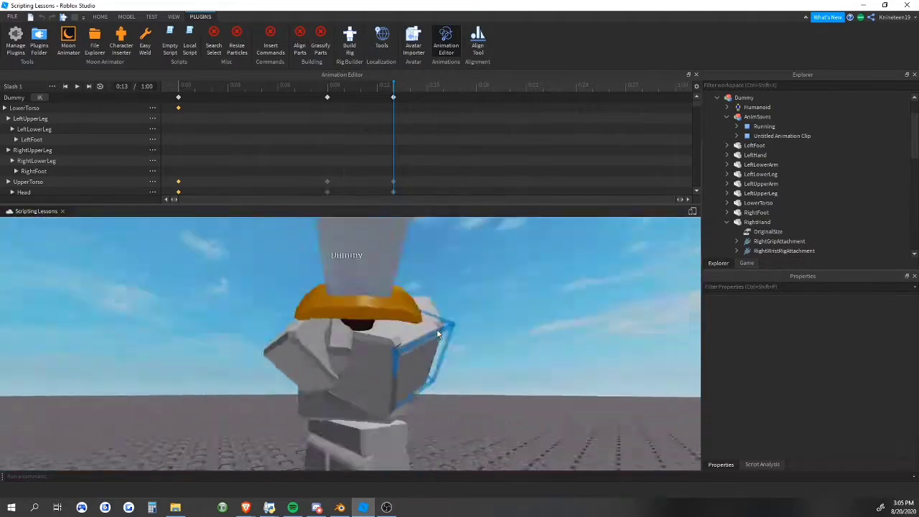
{"action": "scroll", "coordinate": [419, 342], "scroll_direction": "down", "scroll_amount": 2}
{"action": "left_click", "coordinate": [419, 341]}
{"action": "scroll", "coordinate": [420, 341], "scroll_direction": "down", "scroll_amount": 3}
{"action": "key", "text": "r"}
{"action": "left_click_drag", "start_coordinate": [369, 418], "coordinate": [345, 446]}
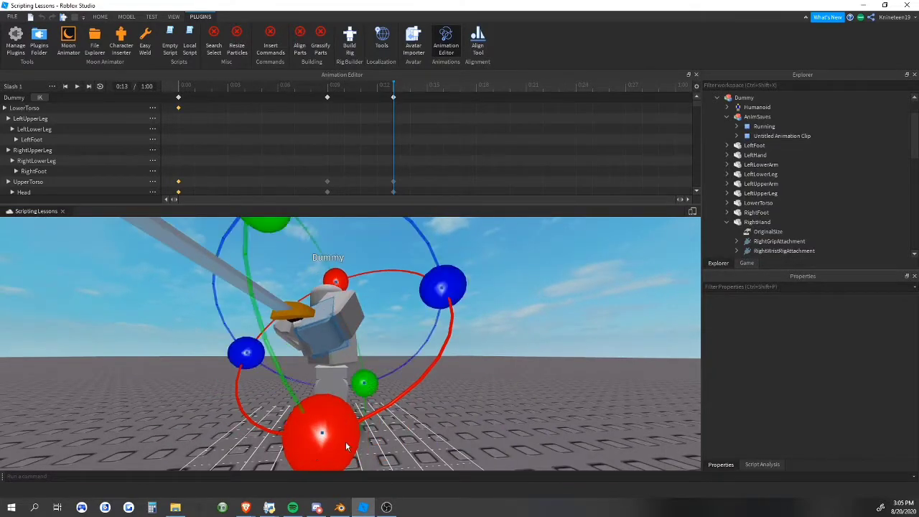
{"action": "left_click", "coordinate": [302, 339]}
{"action": "left_click_drag", "start_coordinate": [395, 308], "coordinate": [429, 372]}
{"action": "right_click_drag", "start_coordinate": [431, 374], "coordinate": [431, 375]}
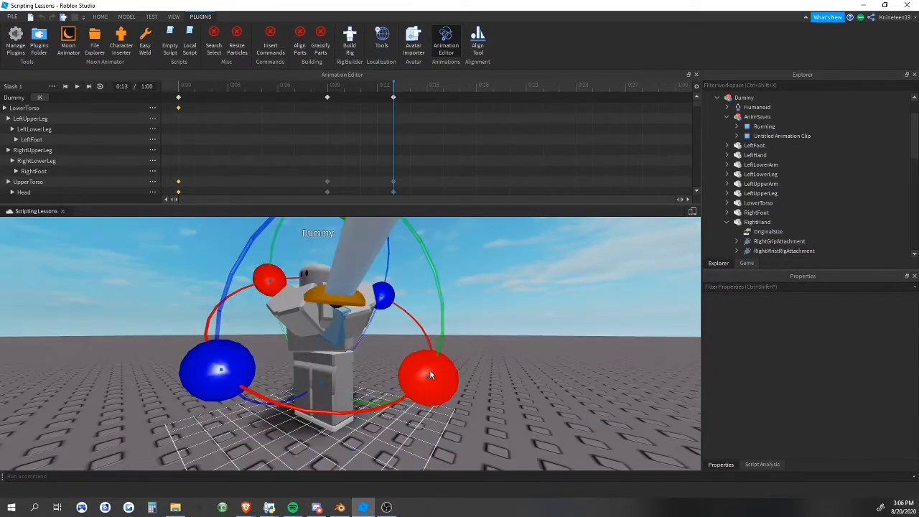
{"action": "left_click_drag", "start_coordinate": [409, 396], "coordinate": [414, 394]}
Rotate the left upper arm at 0:13 so the arm angles in toward the sword handle
{"action": "left_click", "coordinate": [495, 338]}
{"action": "right_click_drag", "start_coordinate": [496, 338], "coordinate": [499, 335]}
{"action": "scroll", "coordinate": [500, 337], "scroll_direction": "down", "scroll_amount": 3}
{"action": "scroll", "coordinate": [499, 336], "scroll_direction": "up", "scroll_amount": 3}
{"action": "left_click", "coordinate": [321, 345]}
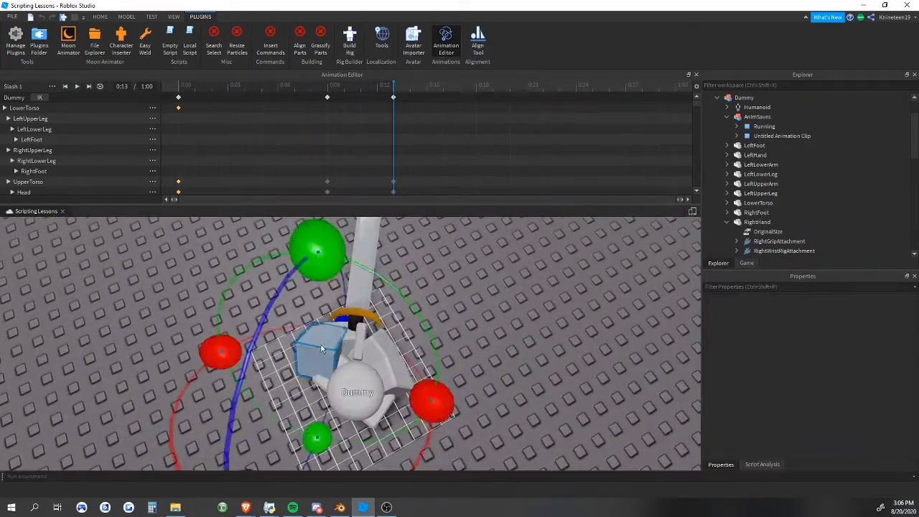
{"action": "left_click_drag", "start_coordinate": [430, 397], "coordinate": [433, 392]}
{"action": "left_click_drag", "start_coordinate": [423, 319], "coordinate": [421, 307]}
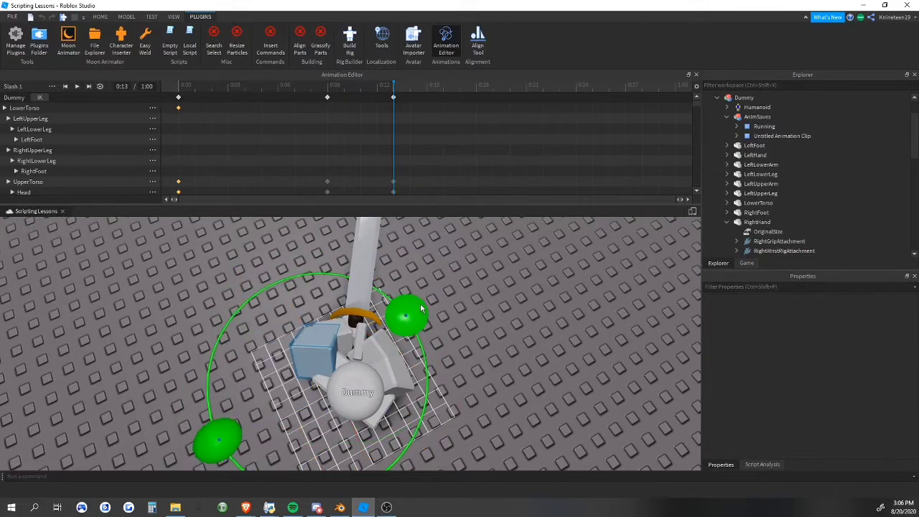
{"action": "left_click", "coordinate": [395, 378]}
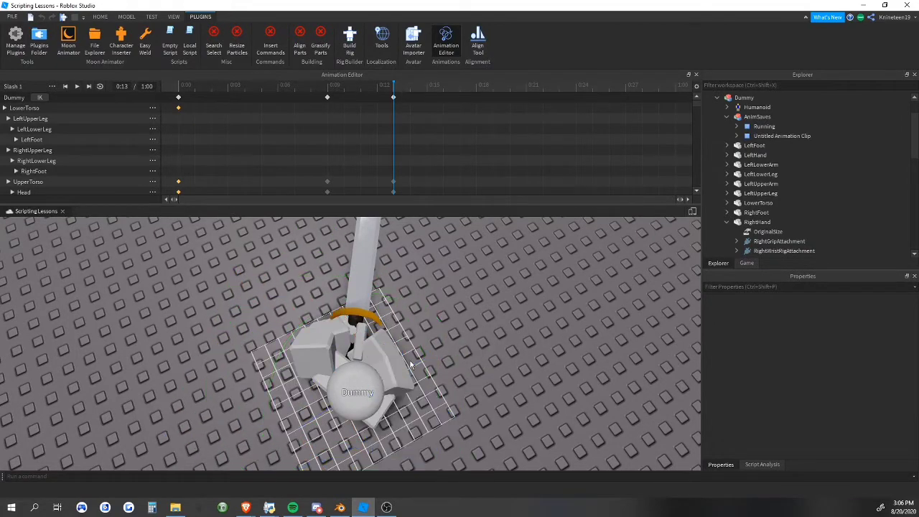
Move the right upper arm at 0:13 to adjust how it sits against the shoulder
{"action": "right_click_drag", "start_coordinate": [460, 335], "coordinate": [458, 334]}
{"action": "key", "text": "r"}
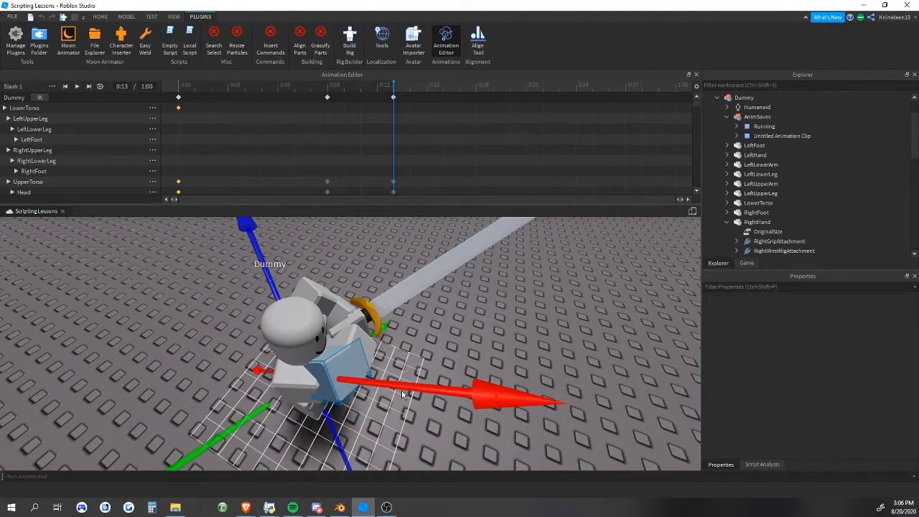
{"action": "right_click_drag", "start_coordinate": [402, 393], "coordinate": [412, 422]}
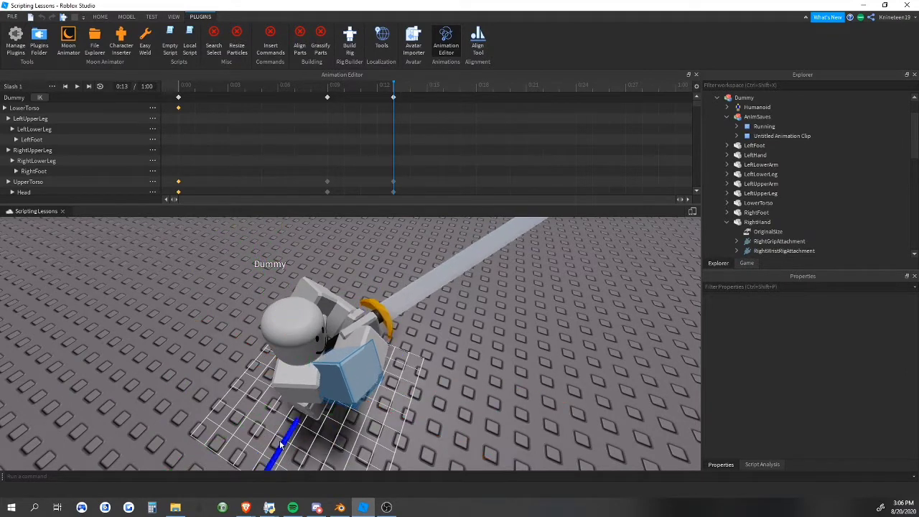
{"action": "left_click_drag", "start_coordinate": [323, 419], "coordinate": [287, 430]}
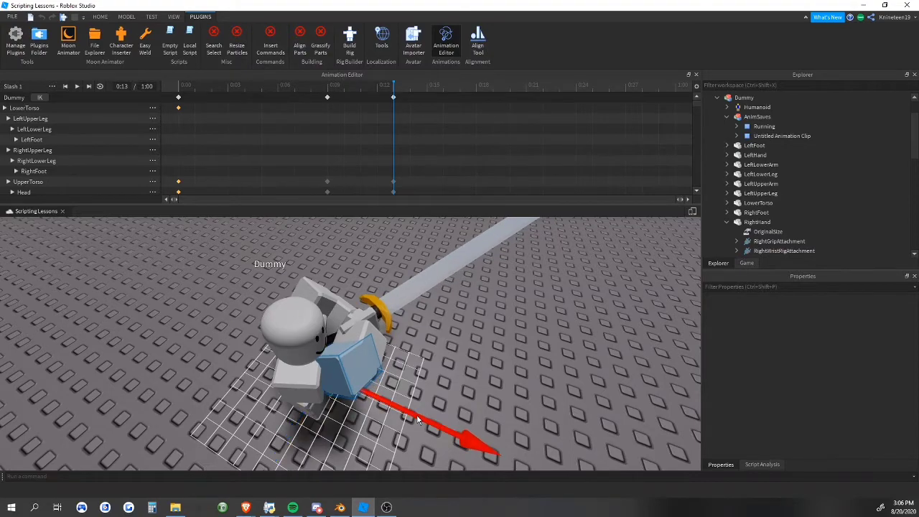
{"action": "right_click_drag", "start_coordinate": [419, 420], "coordinate": [364, 338]}
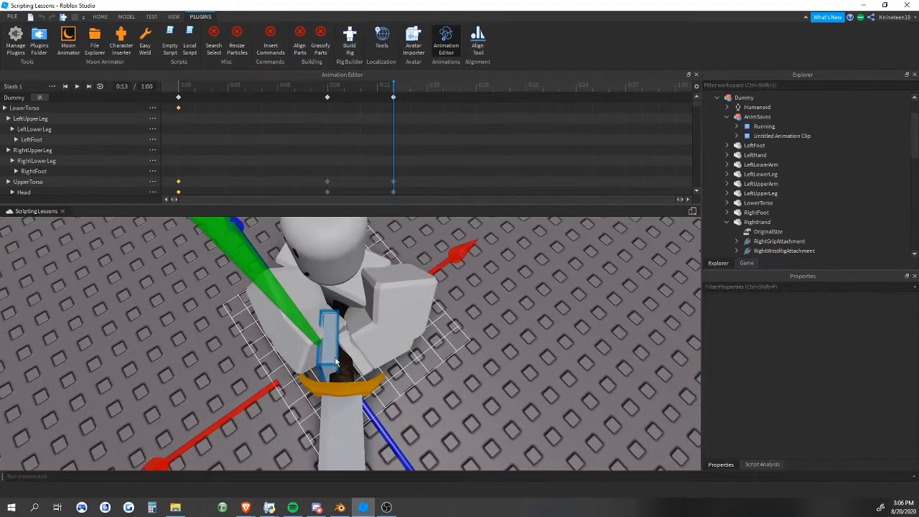
Rotate the right hand at 0:13 to fine-tune the direction of the sword
{"action": "key", "text": "r"}
{"action": "scroll", "coordinate": [366, 359], "scroll_direction": "down", "scroll_amount": 4}
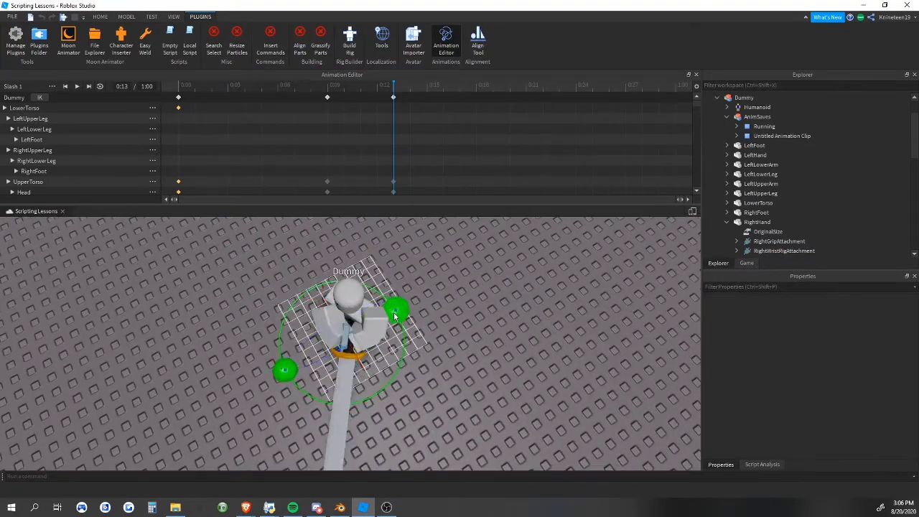
{"action": "mouse_move", "coordinate": [394, 317]}
{"action": "left_mouse_down"}
{"action": "mouse_move", "coordinate": [395, 404]}
{"action": "mouse_move", "coordinate": [316, 440]}
{"action": "mouse_move", "coordinate": [401, 323]}
{"action": "left_mouse_up"}
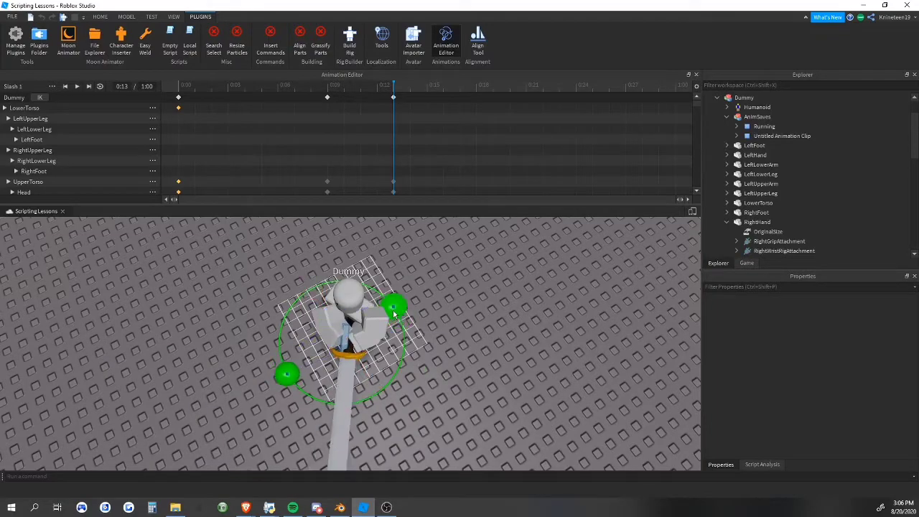
{"action": "scroll", "coordinate": [439, 343], "scroll_direction": "up", "scroll_amount": 4}
{"action": "scroll", "coordinate": [440, 344], "scroll_direction": "down", "scroll_amount": 4}
{"action": "right_click_drag", "start_coordinate": [439, 343], "coordinate": [357, 338]}
{"action": "scroll", "coordinate": [439, 343], "scroll_direction": "up", "scroll_amount": 3}
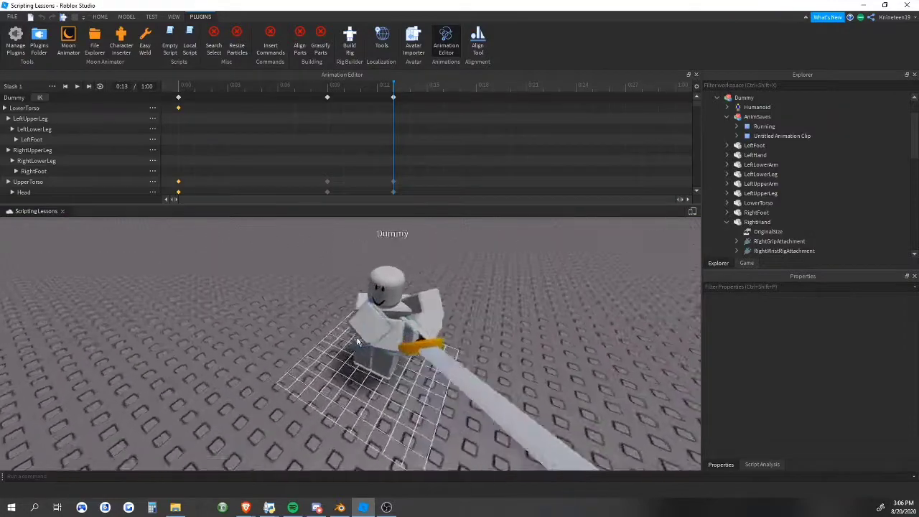
Rotate the right arm slightly at 0:13 to refine its bend toward the grip
{"action": "left_click", "coordinate": [374, 323]}
{"action": "left_click_drag", "start_coordinate": [399, 423], "coordinate": [412, 424]}
{"action": "left_click", "coordinate": [499, 428]}
{"action": "right_click_drag", "start_coordinate": [499, 428], "coordinate": [499, 429]}
{"action": "left_click", "coordinate": [369, 316]}
{"action": "right_click_drag", "start_coordinate": [367, 320], "coordinate": [347, 340]}
Rotate the arm and hand parts beside the sword handle at 0:13 to tighten the grip
{"action": "left_click", "coordinate": [307, 324]}
{"action": "left_click", "coordinate": [348, 337], "text": "ctrl"}
{"action": "left_click_drag", "start_coordinate": [289, 336], "coordinate": [313, 352]}
{"action": "right_click_drag", "start_coordinate": [481, 342], "coordinate": [366, 313]}
{"action": "right_click_drag", "start_coordinate": [428, 392], "coordinate": [404, 386]}
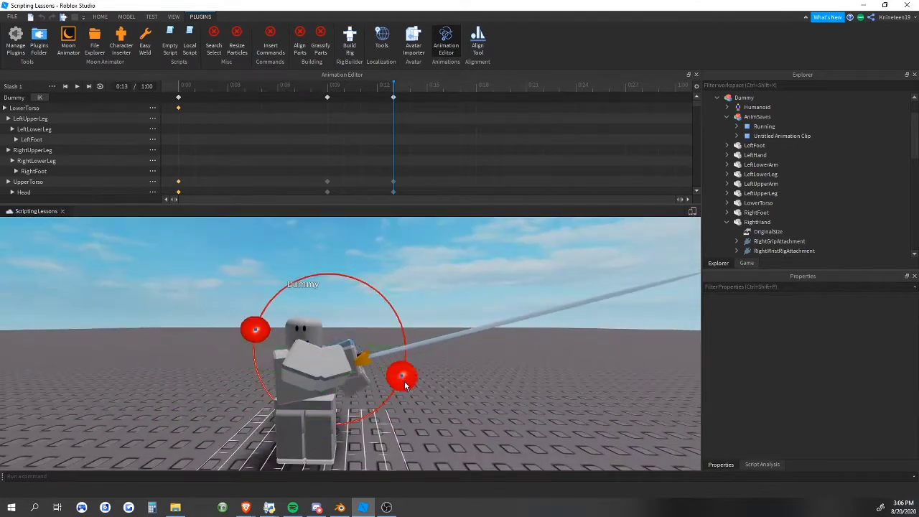
{"action": "left_click_drag", "start_coordinate": [365, 417], "coordinate": [388, 379]}
{"action": "right_click_drag", "start_coordinate": [388, 379], "coordinate": [392, 382]}
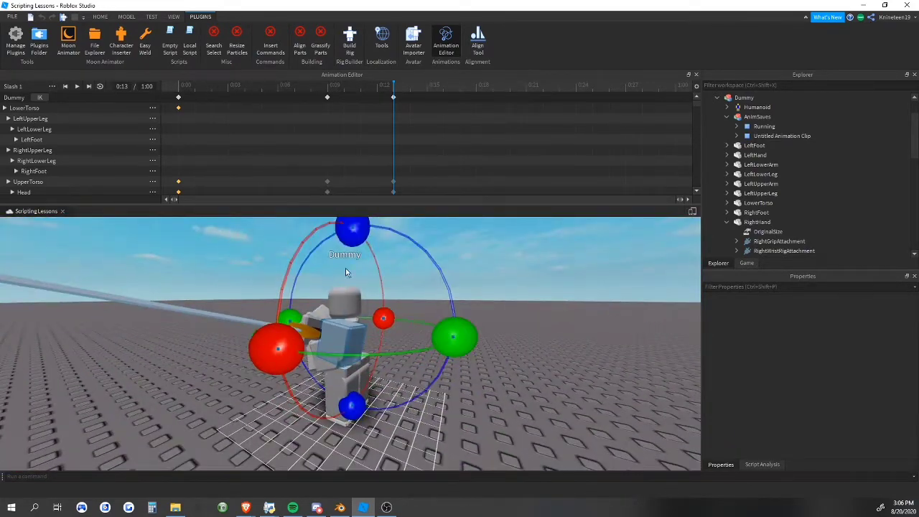
Rotate the left upper and lower arm at 0:13 to close the gap at the elbow
{"action": "left_click_drag", "start_coordinate": [341, 255], "coordinate": [385, 290]}
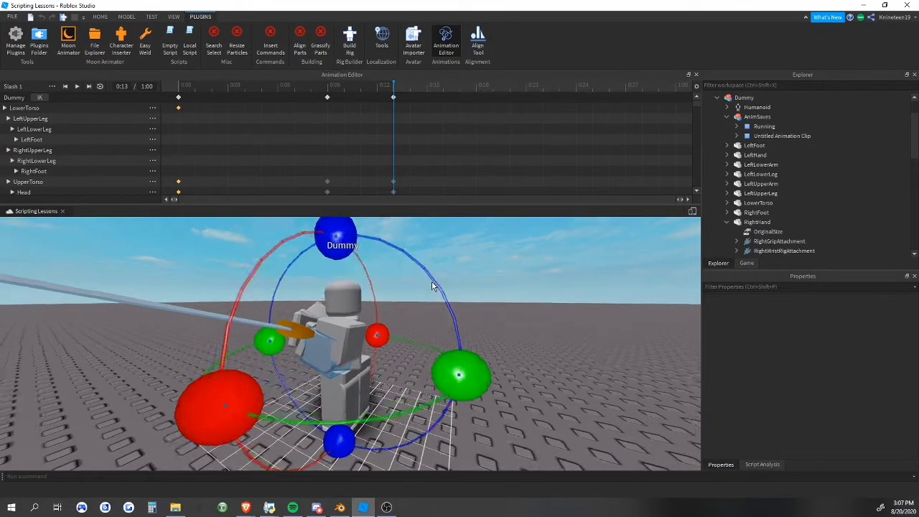
{"action": "scroll", "coordinate": [494, 266], "scroll_direction": "up", "scroll_amount": 4}
{"action": "scroll", "coordinate": [495, 266], "scroll_direction": "down", "scroll_amount": 4}
{"action": "right_click_drag", "start_coordinate": [496, 266], "coordinate": [495, 269]}
{"action": "scroll", "coordinate": [431, 287], "scroll_direction": "up", "scroll_amount": 4}
{"action": "scroll", "coordinate": [446, 272], "scroll_direction": "down", "scroll_amount": 6}
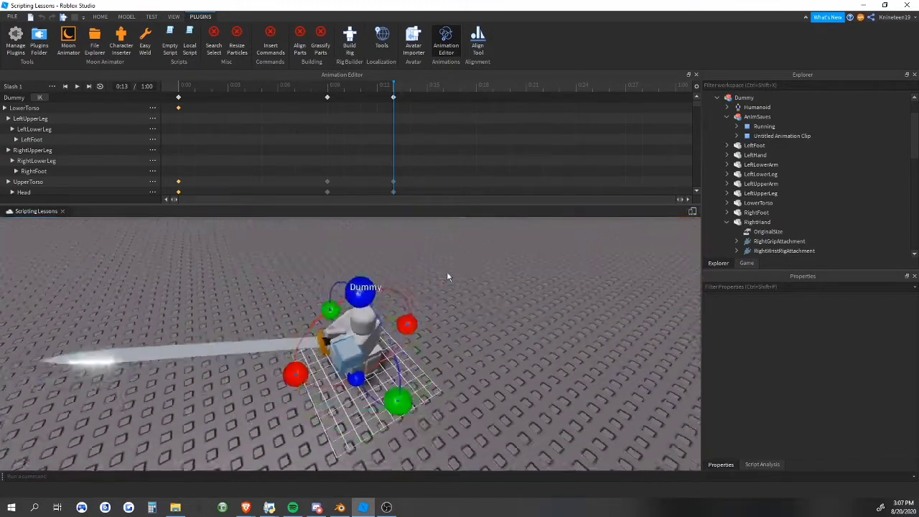
{"action": "scroll", "coordinate": [447, 284], "scroll_direction": "up", "scroll_amount": 4}
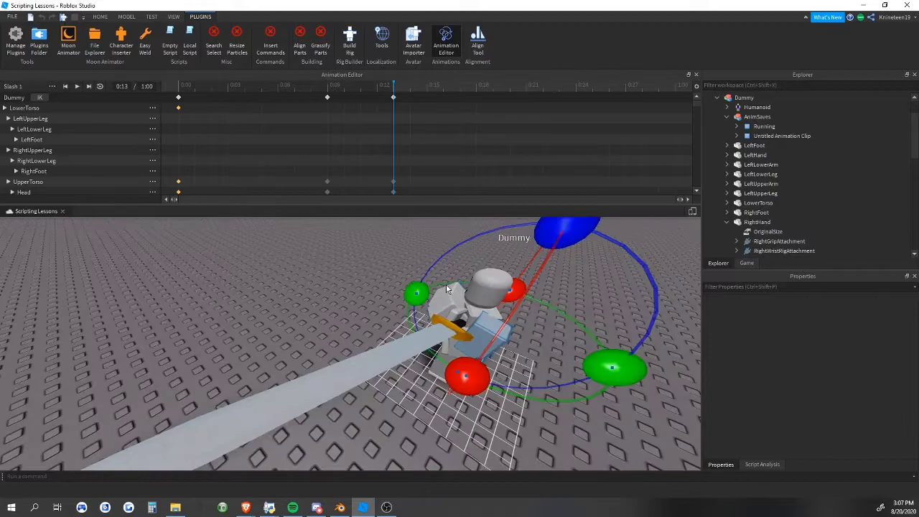
{"action": "left_click", "coordinate": [447, 289]}
{"action": "scroll", "coordinate": [460, 309], "scroll_direction": "down", "scroll_amount": 2}
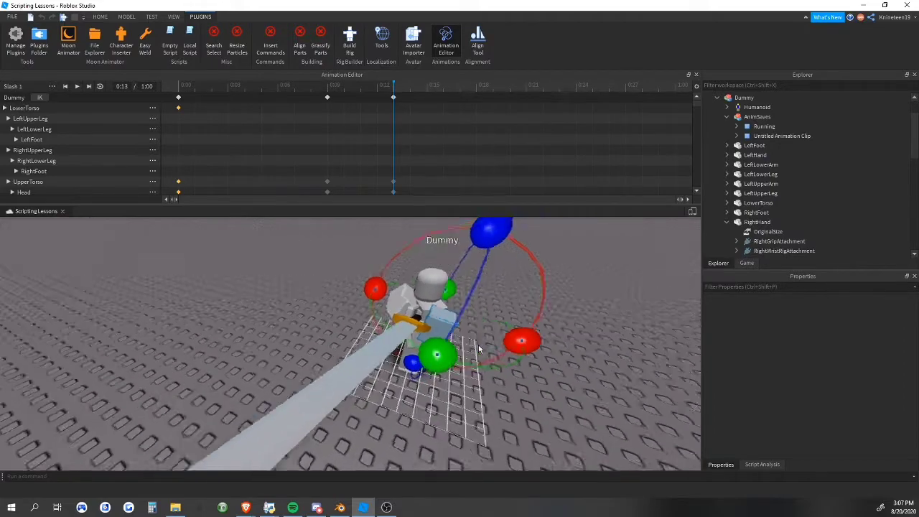
Rotate the left lower arm at 0:13 so it lines up with the sword handle
{"action": "left_click", "coordinate": [478, 345]}
{"action": "right_click_drag", "start_coordinate": [478, 345], "coordinate": [416, 368]}
{"action": "left_click", "coordinate": [358, 334]}
{"action": "right_click_drag", "start_coordinate": [358, 333], "coordinate": [382, 321]}
{"action": "left_click_drag", "start_coordinate": [332, 273], "coordinate": [397, 287]}
{"action": "left_click", "coordinate": [461, 297]}
Examine the left arm and the sword grip at 0:13 from several angles
{"action": "scroll", "coordinate": [431, 309], "scroll_direction": "up", "scroll_amount": 3}
{"action": "left_click", "coordinate": [381, 330]}
{"action": "scroll", "coordinate": [402, 309], "scroll_direction": "up", "scroll_amount": 1}
{"action": "right_click_drag", "start_coordinate": [417, 269], "coordinate": [384, 250]}
{"action": "scroll", "coordinate": [417, 269], "scroll_direction": "down", "scroll_amount": 5}
{"action": "scroll", "coordinate": [418, 271], "scroll_direction": "up", "scroll_amount": 4}
{"action": "left_click", "coordinate": [383, 250]}
{"action": "scroll", "coordinate": [384, 250], "scroll_direction": "down", "scroll_amount": 4}
{"action": "left_click", "coordinate": [391, 274]}
{"action": "key", "text": "r"}
{"action": "right_click_drag", "start_coordinate": [434, 289], "coordinate": [449, 311]}
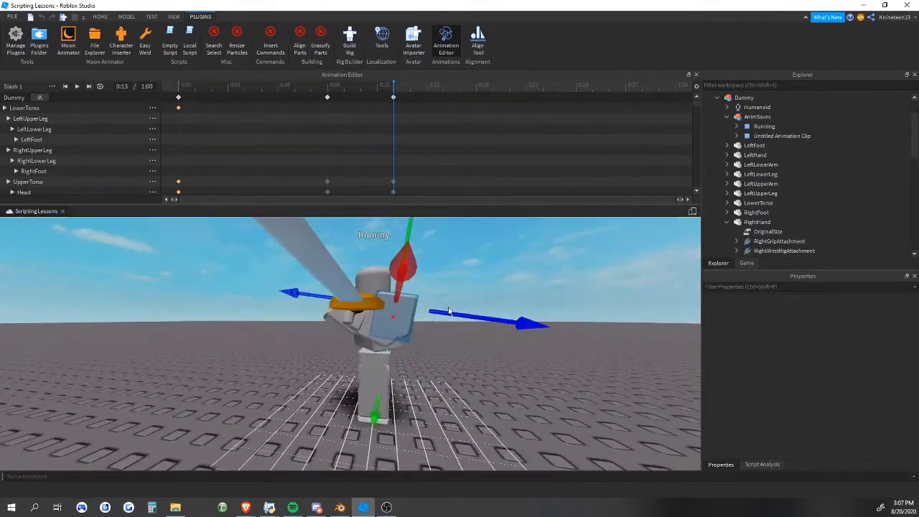
{"action": "left_click", "coordinate": [470, 374]}
{"action": "right_click_drag", "start_coordinate": [470, 375], "coordinate": [472, 378]}
Play back the slash animation repeatedly from several angles to check the swing
{"action": "key", "text": "space"}
{"action": "key", "text": "space"}
{"action": "scroll", "coordinate": [471, 375], "scroll_direction": "down", "scroll_amount": 3}
{"action": "key", "text": "space"}
{"action": "scroll", "coordinate": [471, 379], "scroll_direction": "up", "scroll_amount": 3}
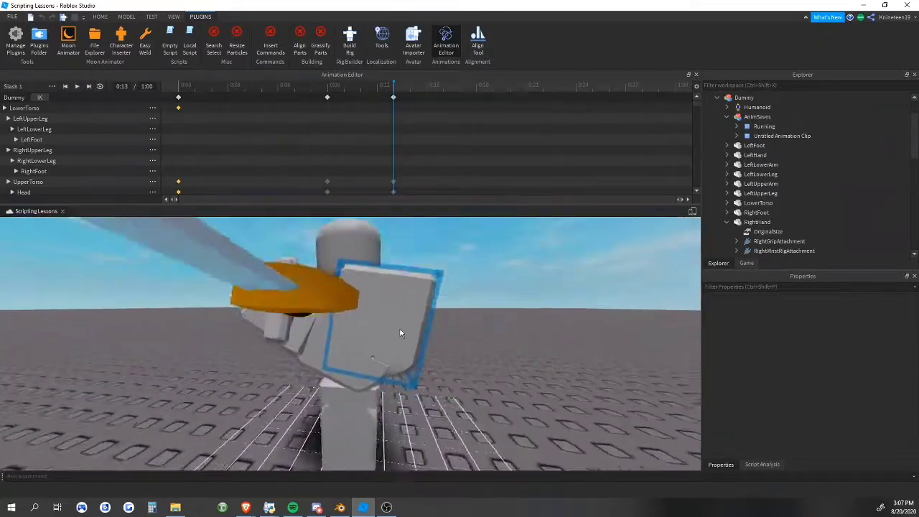
{"action": "right_click_drag", "start_coordinate": [463, 317], "coordinate": [462, 316]}
{"action": "key", "text": "space"}
{"action": "scroll", "coordinate": [462, 316], "scroll_direction": "down", "scroll_amount": 3}
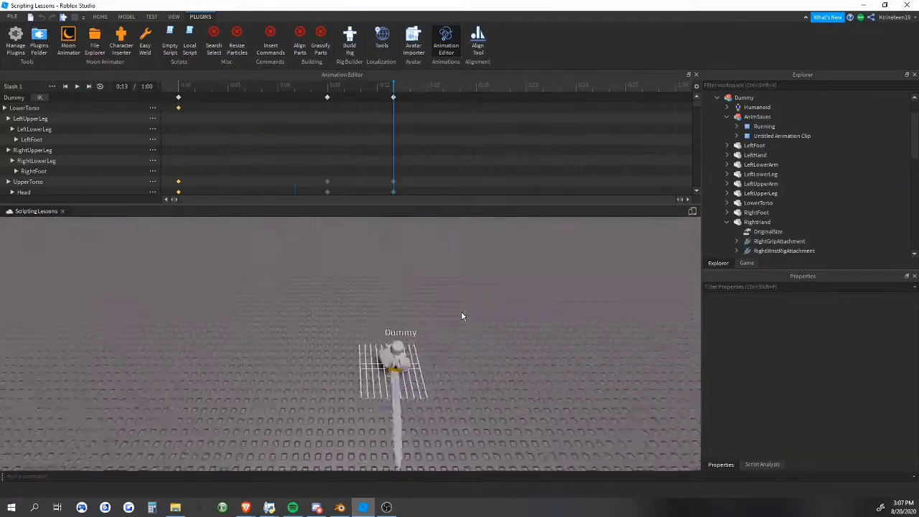
{"action": "key", "text": "space"}
{"action": "right_click_drag", "start_coordinate": [462, 316], "coordinate": [373, 330]}
{"action": "scroll", "coordinate": [462, 316], "scroll_direction": "down", "scroll_amount": 3}
{"action": "key", "text": "space"}
{"action": "key", "text": "space"}
{"action": "key", "text": "space"}
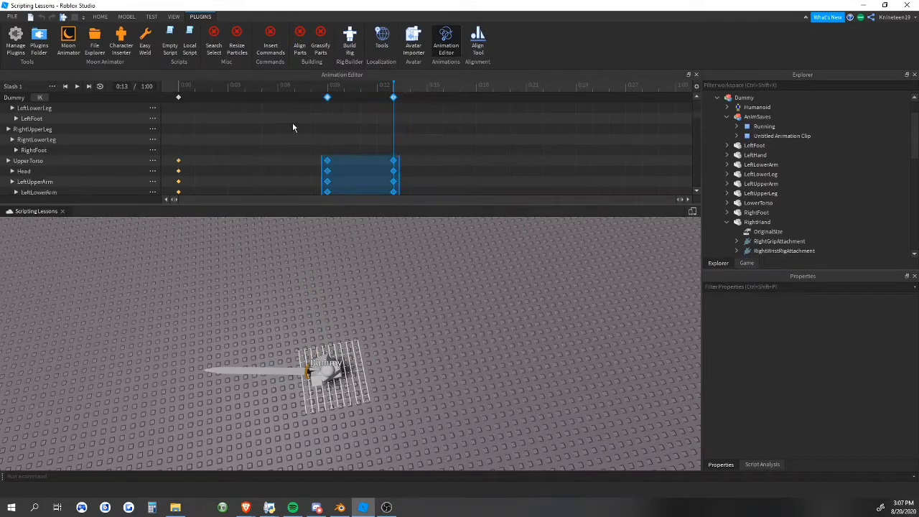
Set the easing style of all keyframes at 0:09 and 0:13 to Cubic
{"action": "right_click", "coordinate": [332, 97]}
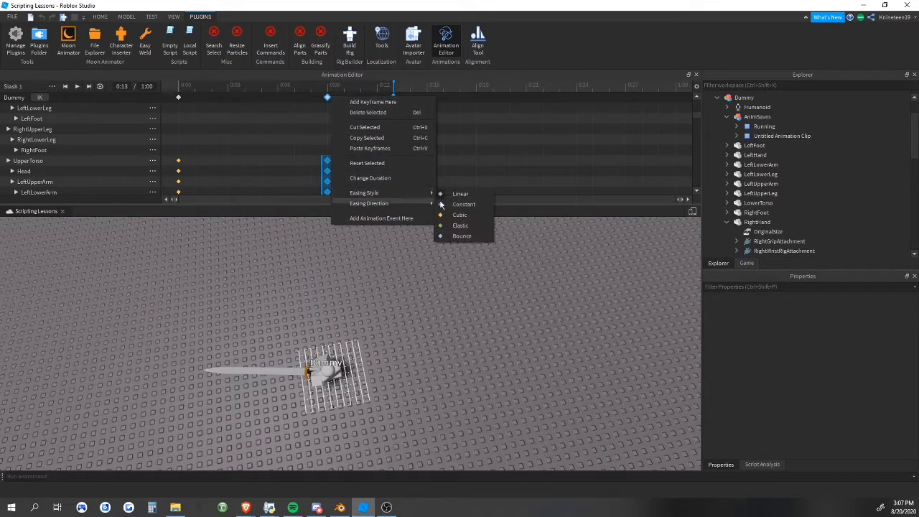
{"action": "left_click", "coordinate": [442, 204]}
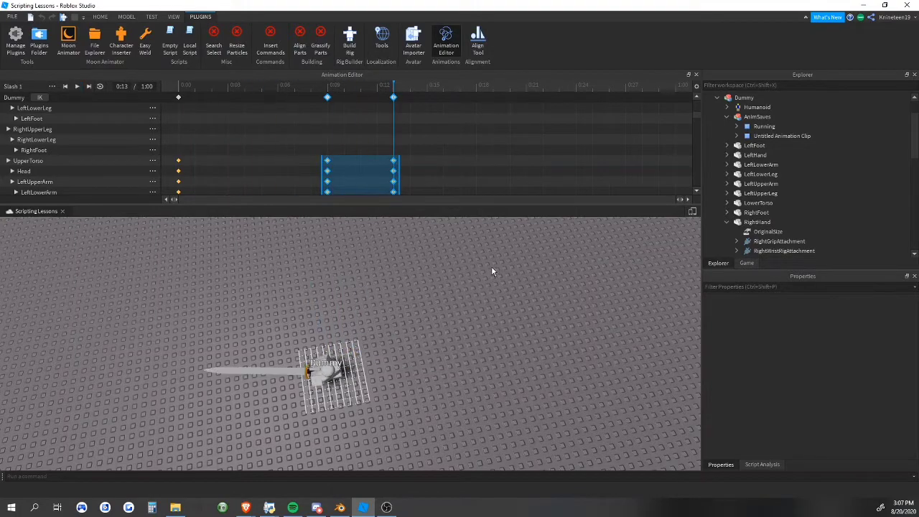
{"action": "left_click", "coordinate": [411, 183]}
Scrub the timeline through 0:11 to 0:13 to check the motion between the wind-up and slash poses
{"action": "scroll", "coordinate": [411, 184], "scroll_direction": "down", "scroll_amount": 1}
{"action": "right_click_drag", "start_coordinate": [396, 275], "coordinate": [384, 258]}
{"action": "mouse_move", "coordinate": [351, 90]}
{"action": "left_mouse_down"}
{"action": "mouse_move", "coordinate": [328, 88]}
{"action": "mouse_move", "coordinate": [376, 88]}
{"action": "mouse_move", "coordinate": [361, 95]}
{"action": "left_mouse_up"}
{"action": "right_click_drag", "start_coordinate": [453, 250], "coordinate": [456, 244]}
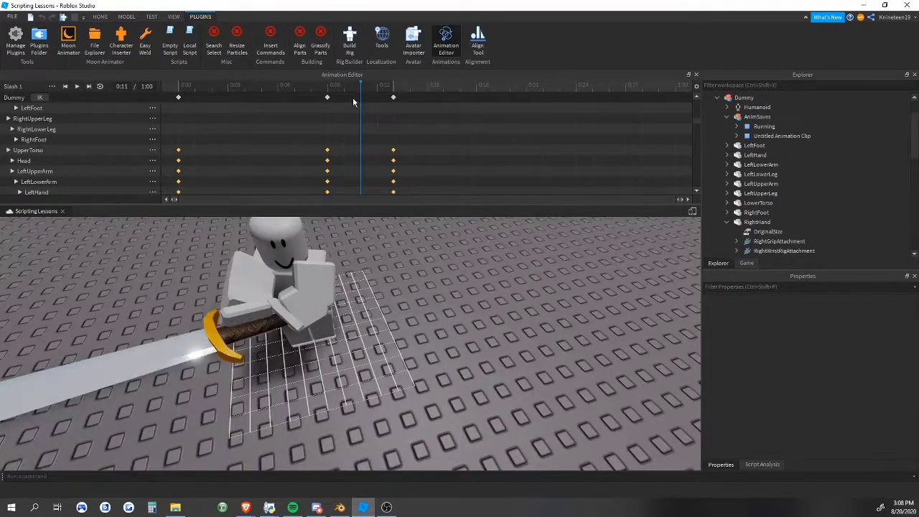
{"action": "left_click_drag", "start_coordinate": [360, 87], "coordinate": [392, 94]}
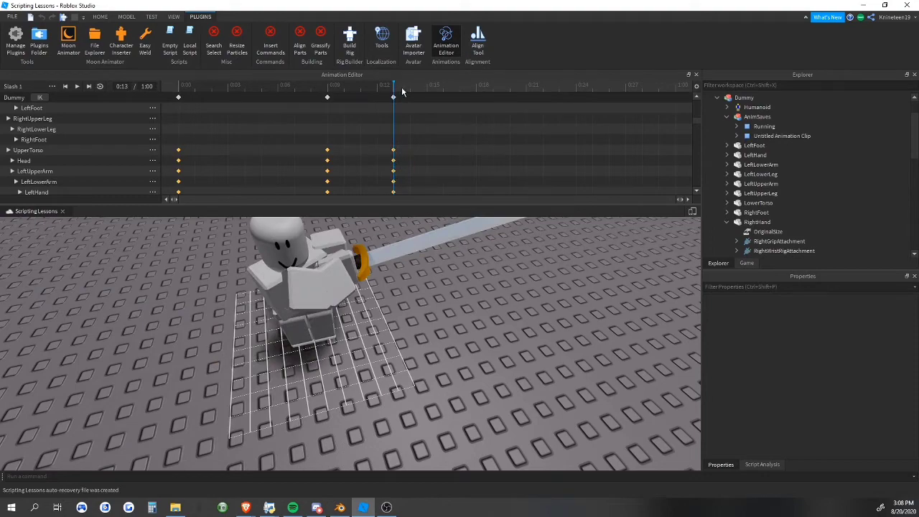
Rotate the upper torso slightly at 0:14 to add a follow-through keyframe after the slash
{"action": "right_click_drag", "start_coordinate": [415, 256], "coordinate": [329, 321]}
{"action": "scroll", "coordinate": [330, 321], "scroll_direction": "down", "scroll_amount": 3}
{"action": "left_click_drag", "start_coordinate": [404, 284], "coordinate": [418, 301]}
{"action": "left_click", "coordinate": [486, 342]}
Play back the slash with its 0:14 follow-through repeatedly, viewing it from several angles
{"action": "key", "text": "space"}
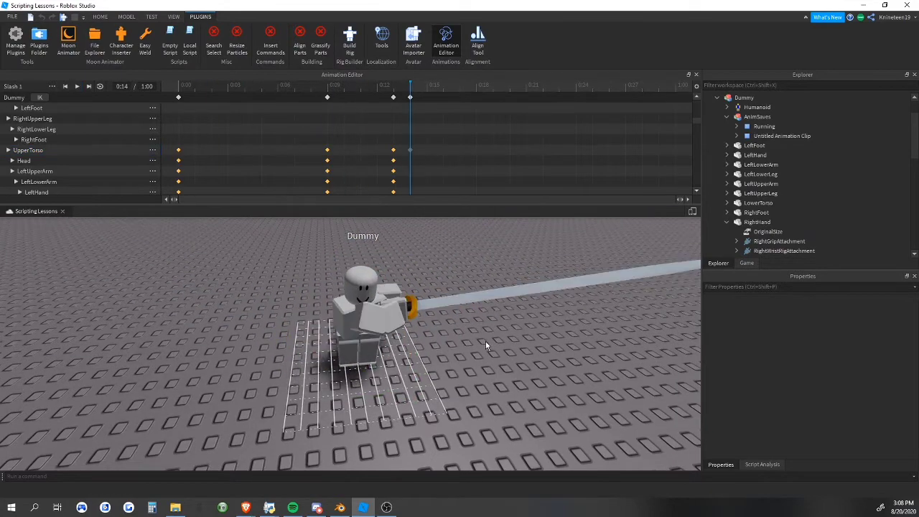
{"action": "key", "text": "space"}
{"action": "key", "text": "space"}
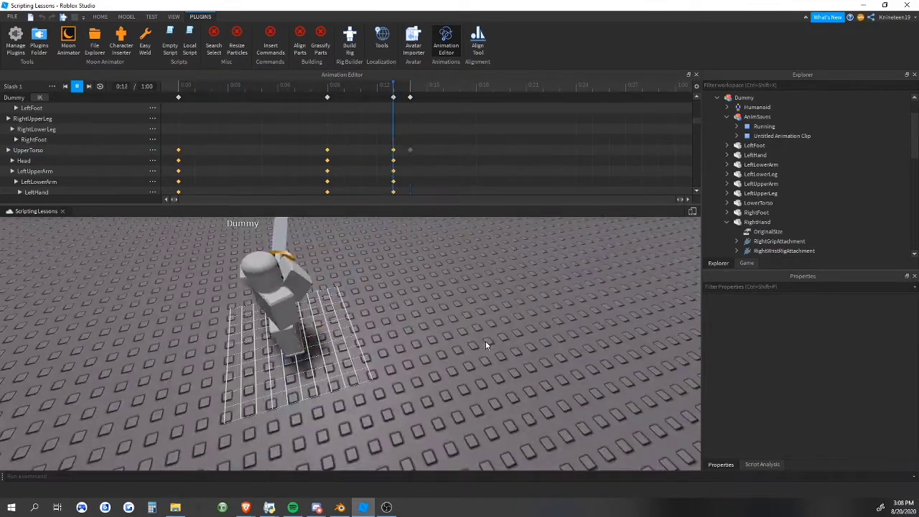
{"action": "scroll", "coordinate": [485, 344], "scroll_direction": "down", "scroll_amount": 5}
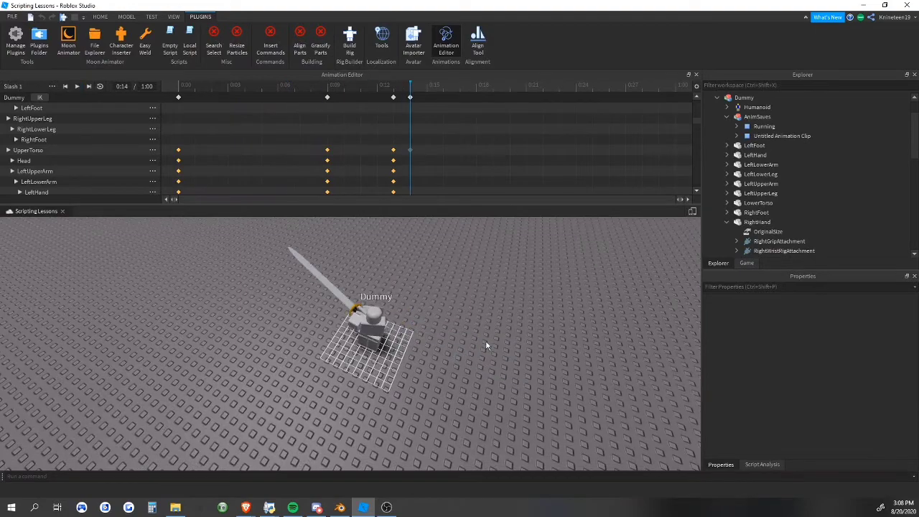
{"action": "key", "text": "space"}
{"action": "right_click_drag", "start_coordinate": [486, 345], "coordinate": [427, 186]}
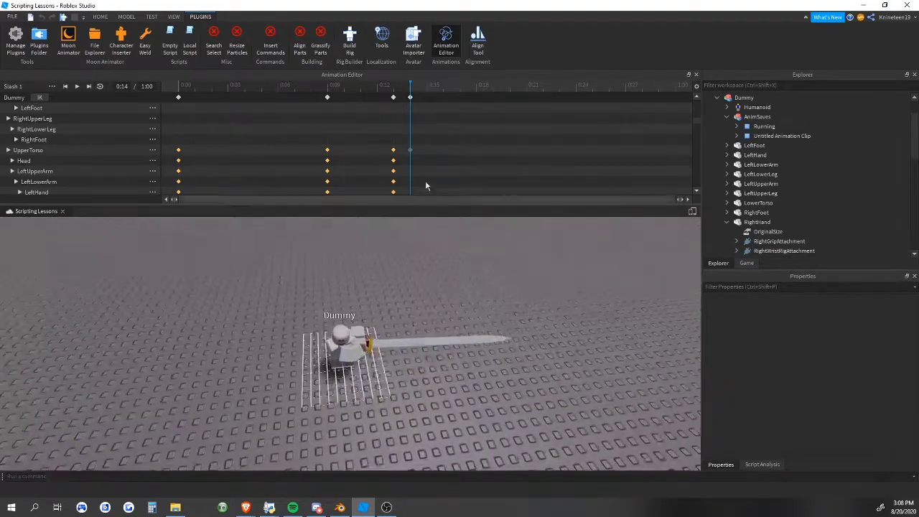
{"action": "scroll", "coordinate": [334, 364], "scroll_direction": "up", "scroll_amount": 3}
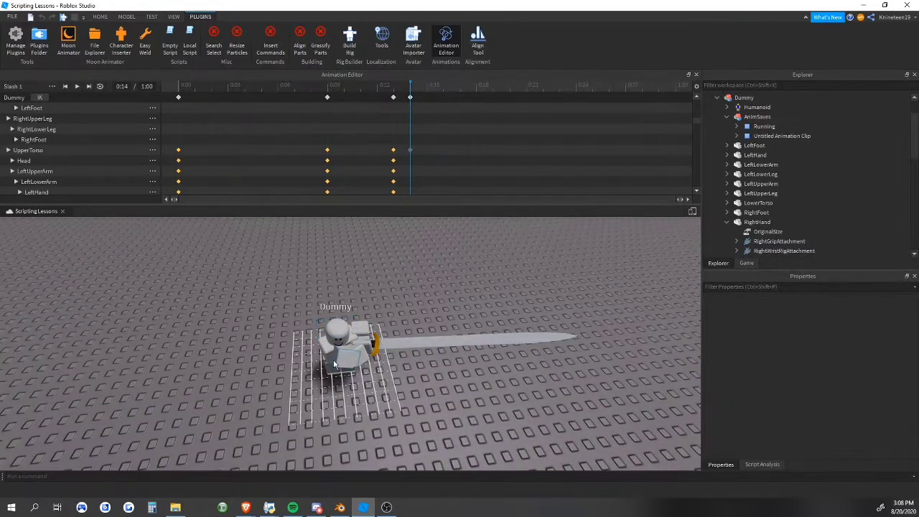
{"action": "left_click", "coordinate": [413, 317]}
{"action": "key", "text": "space"}
{"action": "right_click_drag", "start_coordinate": [413, 318], "coordinate": [233, 385]}
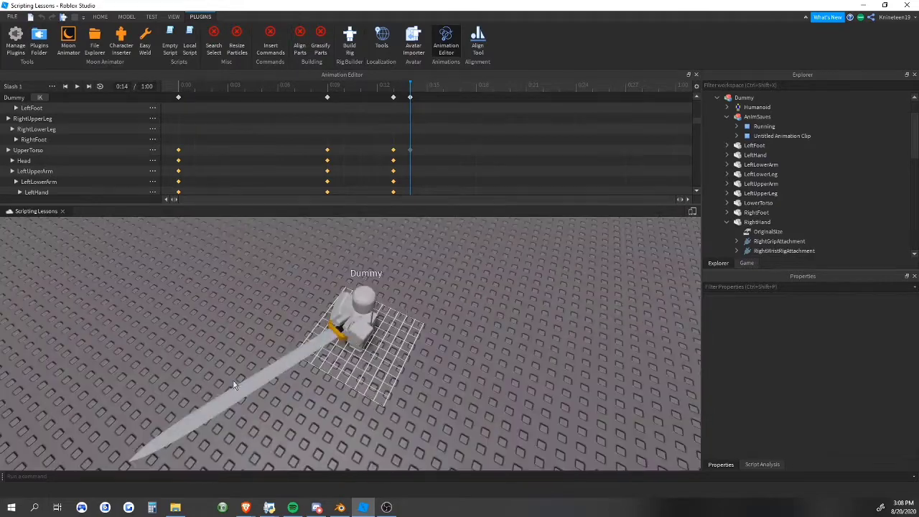
{"action": "key", "text": "space"}
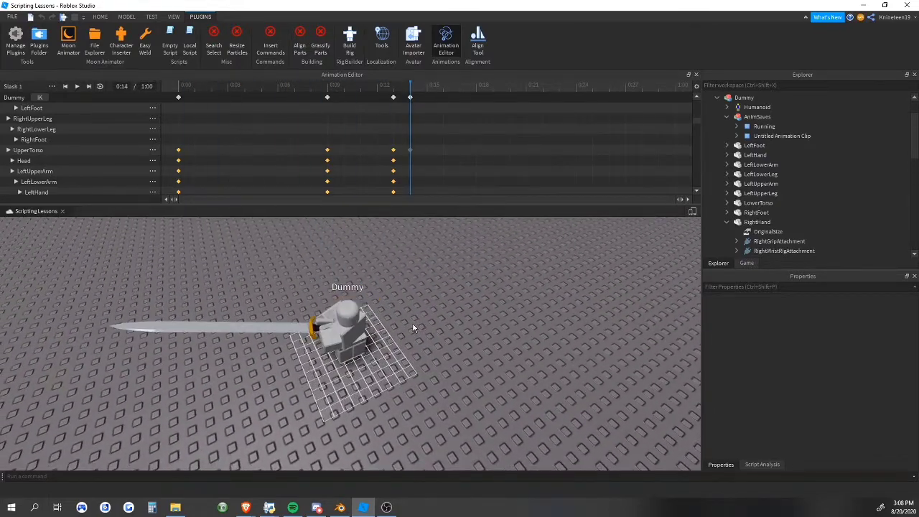
{"action": "right_click_drag", "start_coordinate": [413, 329], "coordinate": [413, 328]}
{"action": "key", "text": "space"}
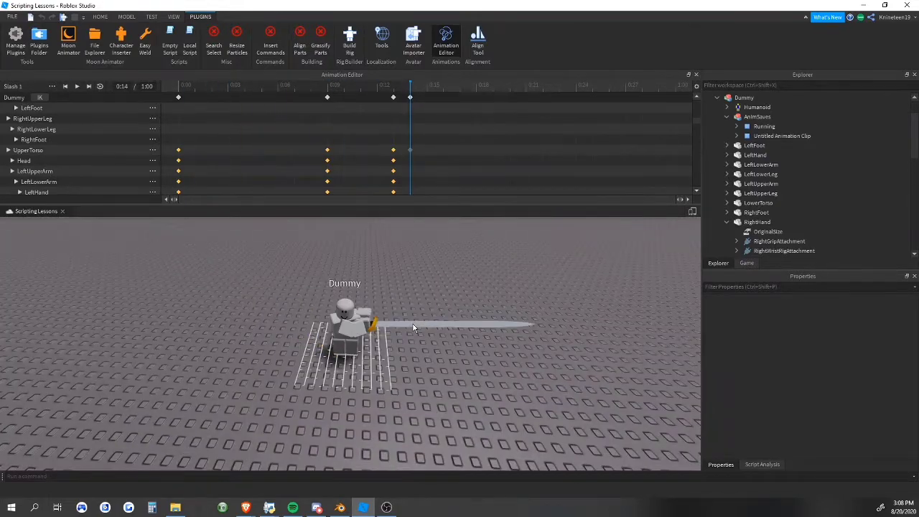
{"action": "scroll", "coordinate": [413, 324], "scroll_direction": "up", "scroll_amount": 4}
{"action": "right_click_drag", "start_coordinate": [366, 291], "coordinate": [415, 309]}
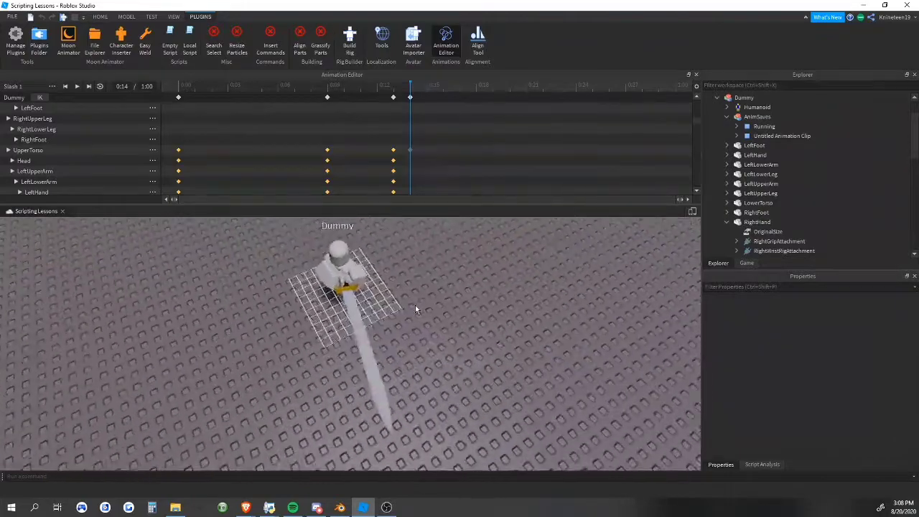
{"action": "key", "text": "space"}
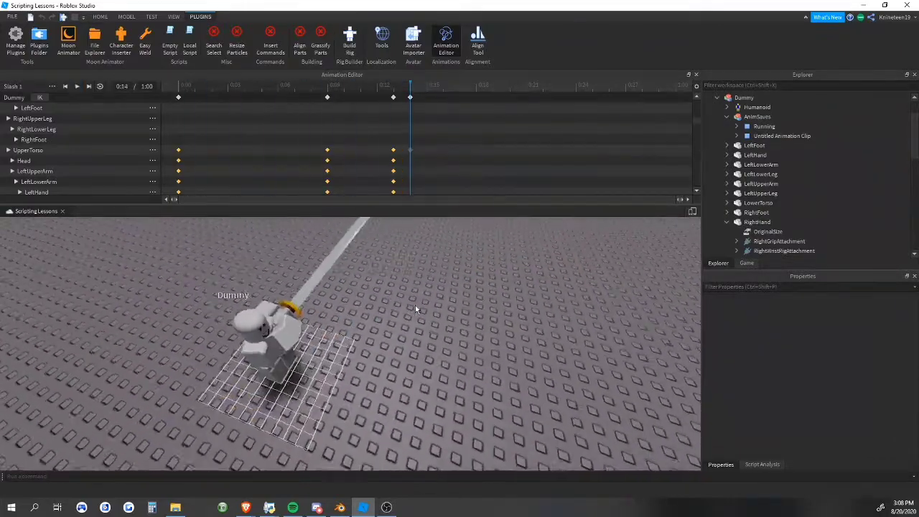
{"action": "key", "text": "space"}
{"action": "right_click_drag", "start_coordinate": [415, 309], "coordinate": [415, 309]}
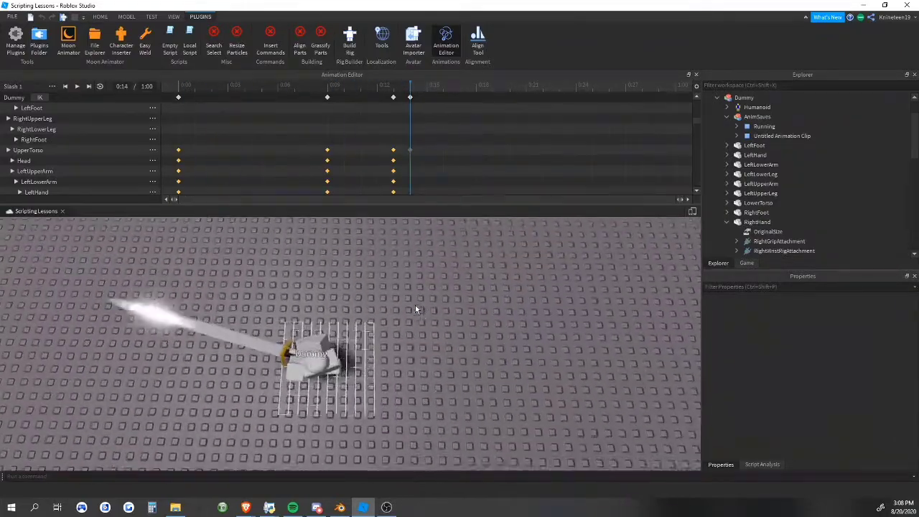
Save the finished animation as a new clip named "Slash 1" on the dummy
{"action": "key", "text": "space"}
{"action": "key", "text": "a"}
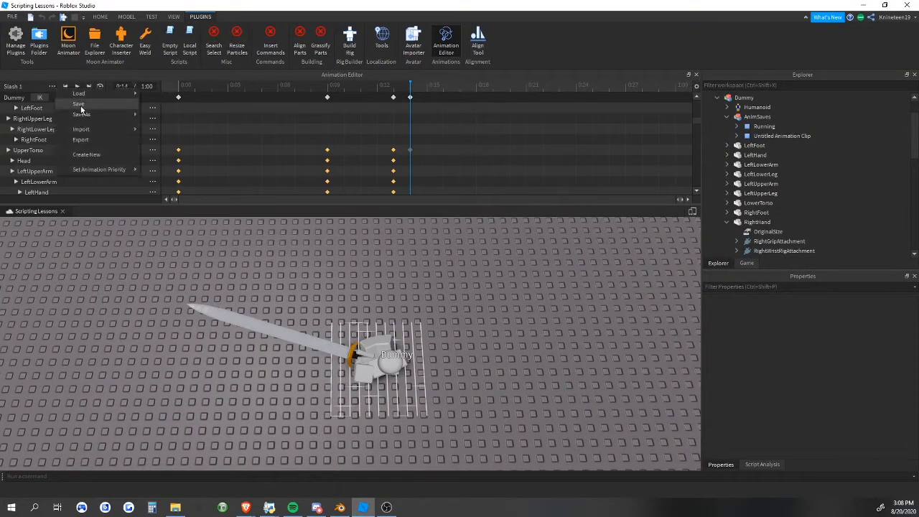
{"action": "left_click", "coordinate": [159, 117]}
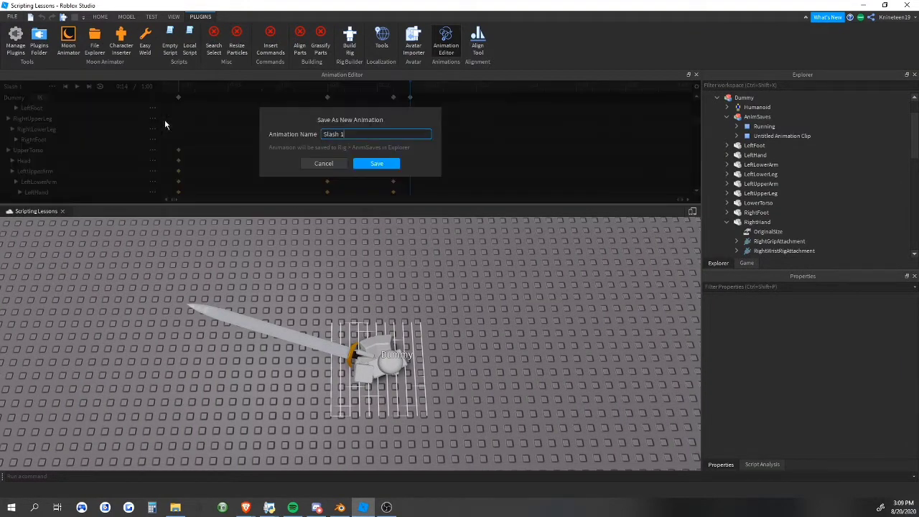
{"action": "left_click", "coordinate": [374, 164]}
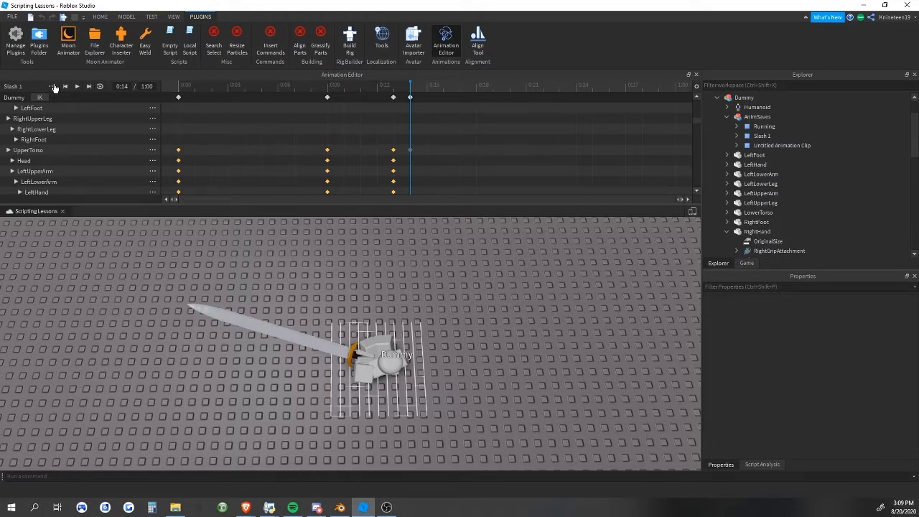
Create a new, untitled animation for the dummy, starting from the sword-holding pose
{"action": "right_click_drag", "start_coordinate": [401, 281], "coordinate": [424, 281]}
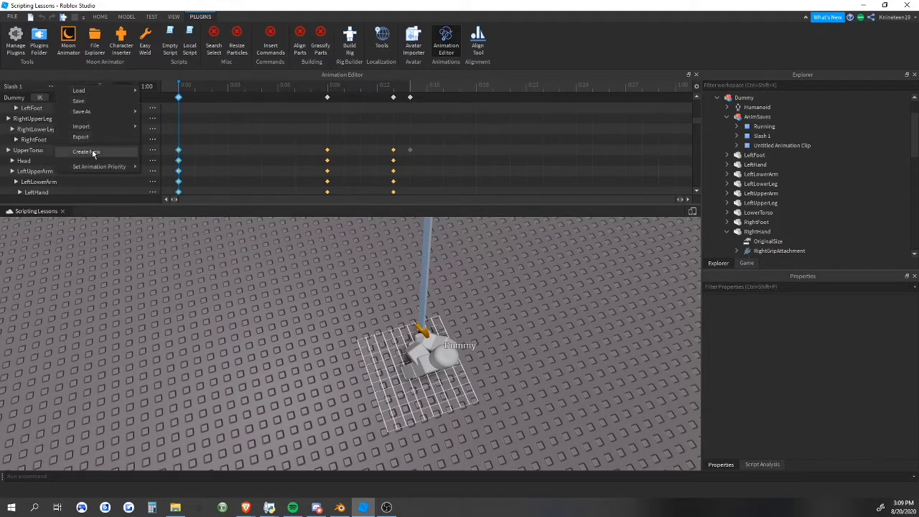
{"action": "left_click", "coordinate": [92, 153]}
{"action": "left_click", "coordinate": [374, 158]}
{"action": "right_click_drag", "start_coordinate": [309, 230], "coordinate": [366, 242]}
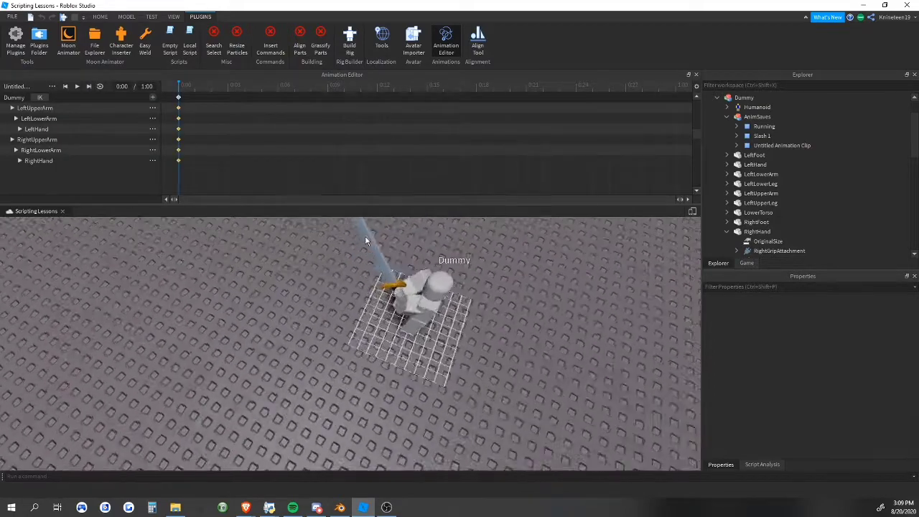
{"action": "scroll", "coordinate": [365, 241], "scroll_direction": "up", "scroll_amount": 5}
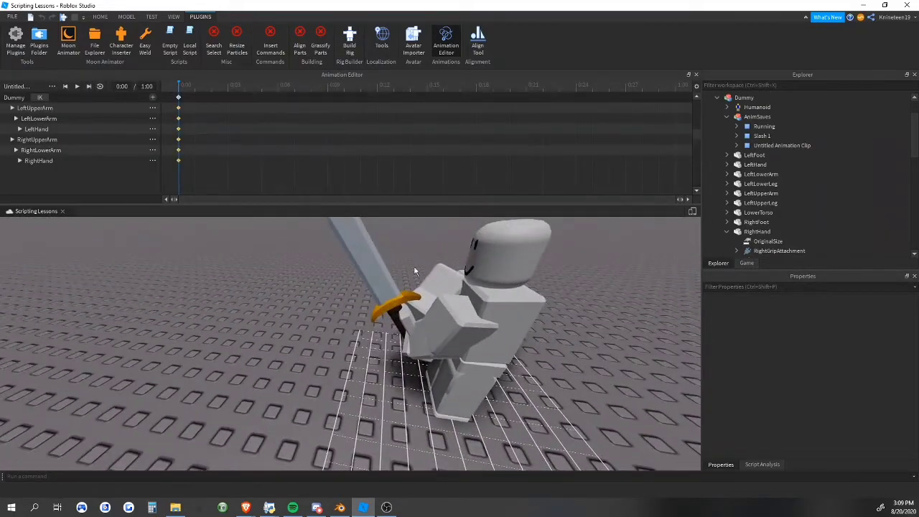
{"action": "right_click_drag", "start_coordinate": [414, 271], "coordinate": [544, 295]}
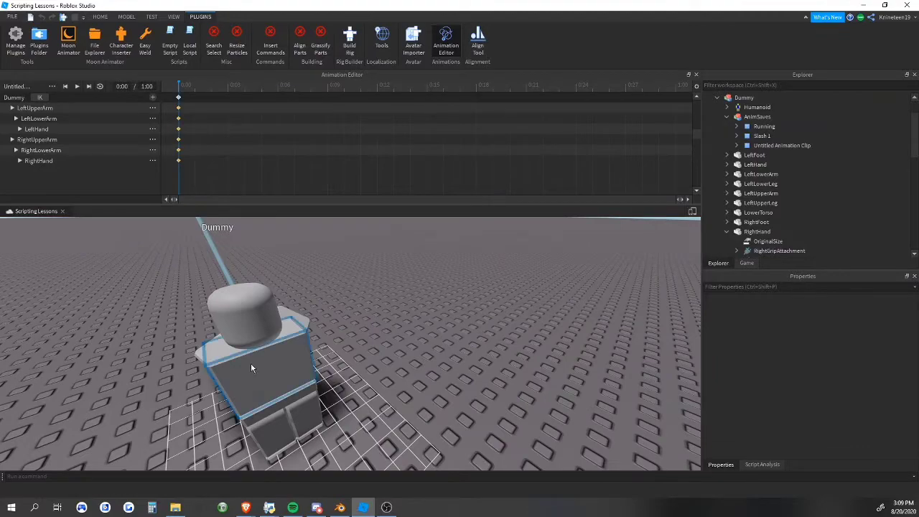
Lean the dummy's upper torso back and tilt the head at 0:09 for a new wind-up pose
{"action": "left_click", "coordinate": [251, 366]}
{"action": "right_click_drag", "start_coordinate": [350, 347], "coordinate": [351, 347]}
{"action": "left_click", "coordinate": [351, 347]}
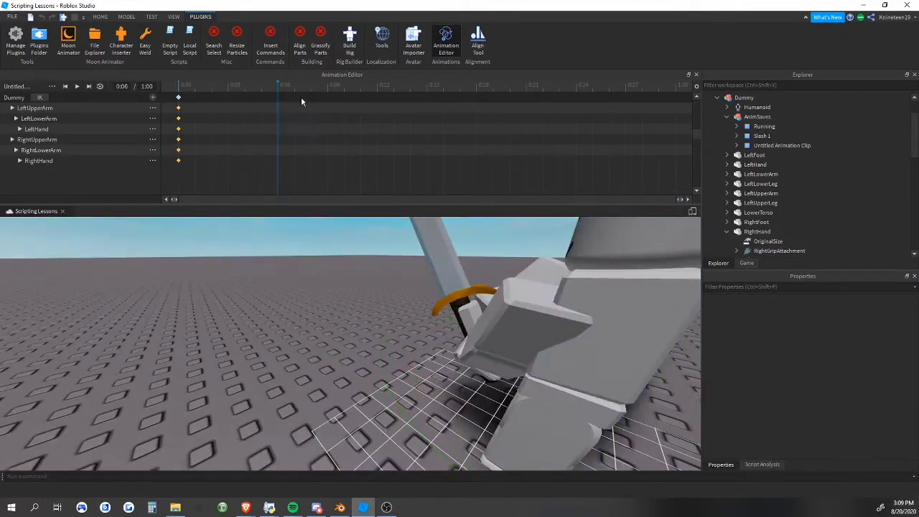
{"action": "scroll", "coordinate": [448, 316], "scroll_direction": "down", "scroll_amount": 5}
{"action": "right_click_drag", "start_coordinate": [434, 299], "coordinate": [459, 315]}
{"action": "left_click", "coordinate": [449, 318]}
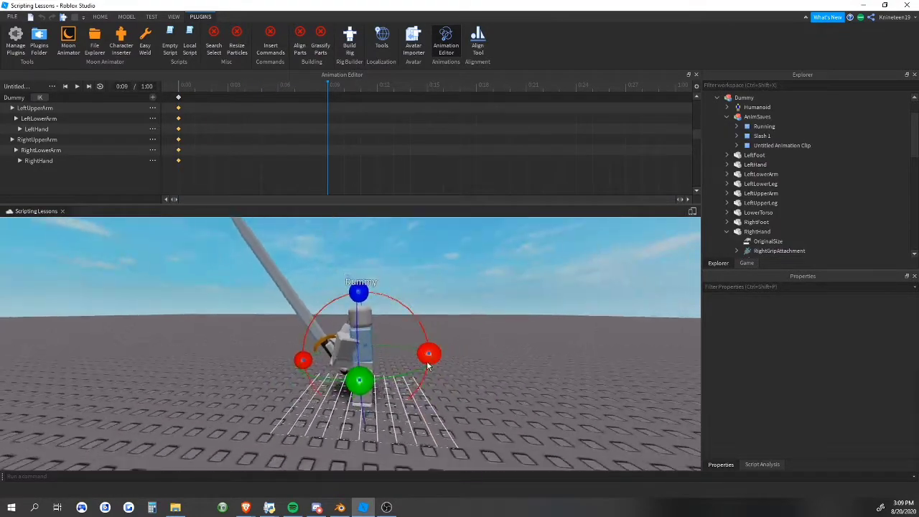
{"action": "mouse_move", "coordinate": [428, 364]}
{"action": "left_mouse_down"}
{"action": "mouse_move", "coordinate": [417, 395]}
{"action": "mouse_move", "coordinate": [414, 367]}
{"action": "mouse_move", "coordinate": [411, 395]}
{"action": "mouse_move", "coordinate": [426, 357]}
{"action": "mouse_move", "coordinate": [427, 372]}
{"action": "left_mouse_up"}
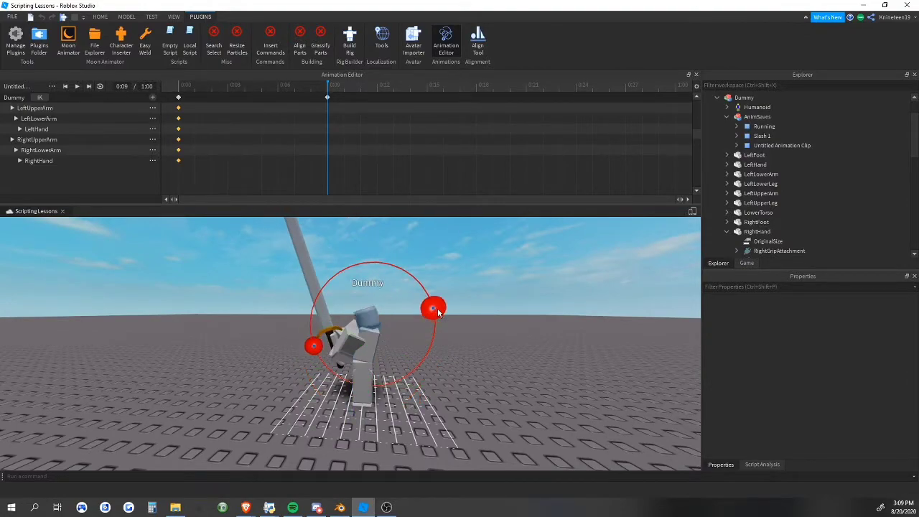
{"action": "left_click", "coordinate": [488, 329]}
{"action": "right_click_drag", "start_coordinate": [488, 328], "coordinate": [488, 329]}
Rotate both upper arms upward together at 0:09 to raise the sword over the head
{"action": "left_click", "coordinate": [382, 323]}
{"action": "left_click", "coordinate": [365, 320]}
{"action": "scroll", "coordinate": [365, 321], "scroll_direction": "down", "scroll_amount": 3}
{"action": "right_click_drag", "start_coordinate": [365, 320], "coordinate": [365, 321]}
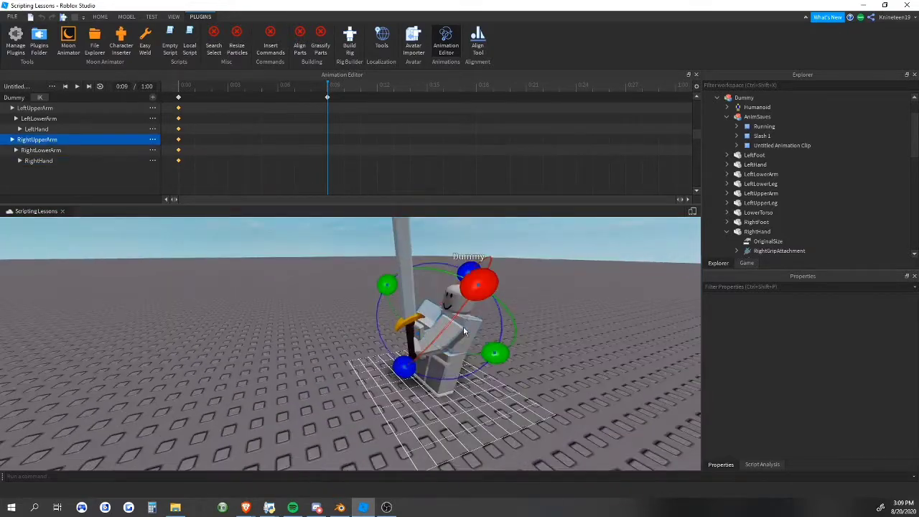
{"action": "left_click", "coordinate": [451, 334], "text": "ctrl"}
{"action": "right_click_drag", "start_coordinate": [451, 334], "coordinate": [452, 338]}
{"action": "scroll", "coordinate": [452, 338], "scroll_direction": "down", "scroll_amount": 2}
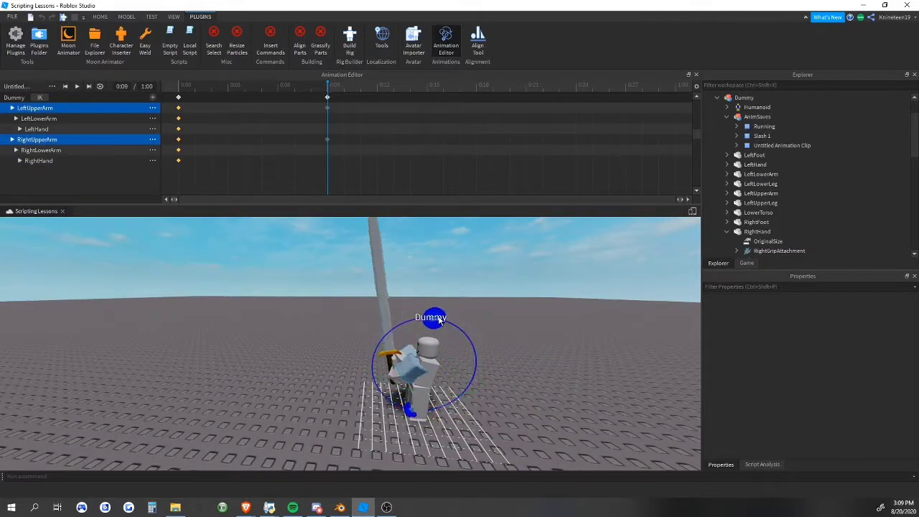
{"action": "left_click_drag", "start_coordinate": [466, 335], "coordinate": [493, 359]}
{"action": "left_click", "coordinate": [557, 370]}
Play back the wind-up to check the overhead sword raise from another angle
{"action": "key", "text": "w"}
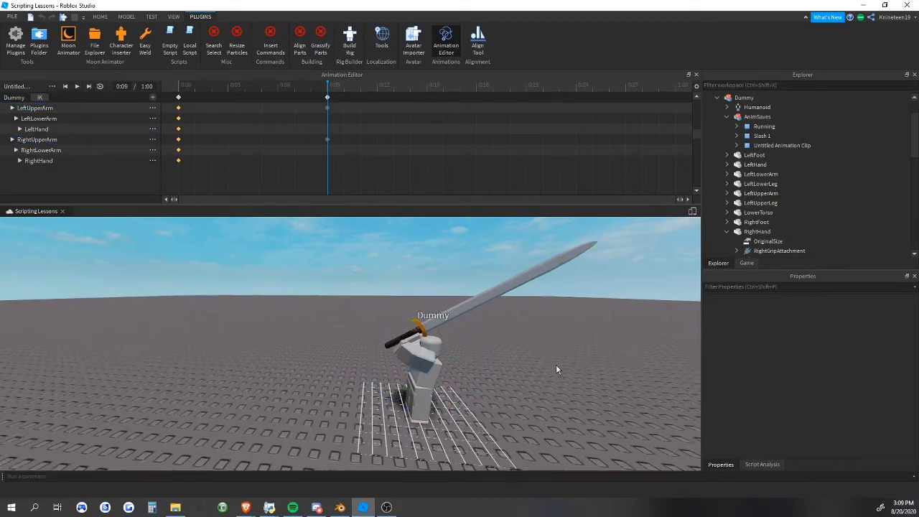
{"action": "right_click_drag", "start_coordinate": [557, 369], "coordinate": [556, 366]}
{"action": "key", "text": "d"}
{"action": "key", "text": "a"}
{"action": "key", "text": "space"}
{"action": "key", "text": "space"}
Rotate the right hand at 0:09 to adjust the angle of the raised sword
{"action": "right_click_drag", "start_coordinate": [395, 310], "coordinate": [395, 309]}
{"action": "key", "text": "w"}
{"action": "left_click", "coordinate": [330, 378]}
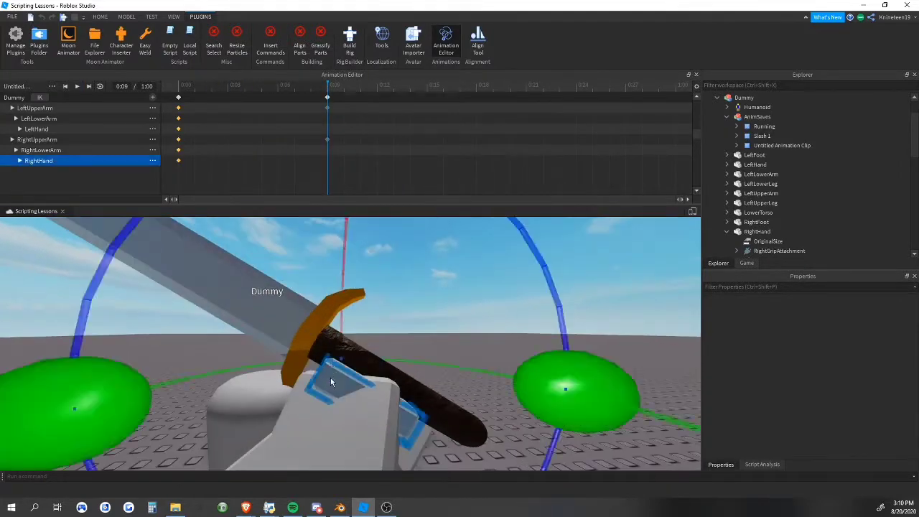
{"action": "scroll", "coordinate": [330, 378], "scroll_direction": "down", "scroll_amount": 5}
{"action": "left_click_drag", "start_coordinate": [354, 282], "coordinate": [361, 313]}
{"action": "left_click", "coordinate": [420, 318]}
{"action": "right_click_drag", "start_coordinate": [420, 318], "coordinate": [420, 318]}
{"action": "key", "text": "s"}
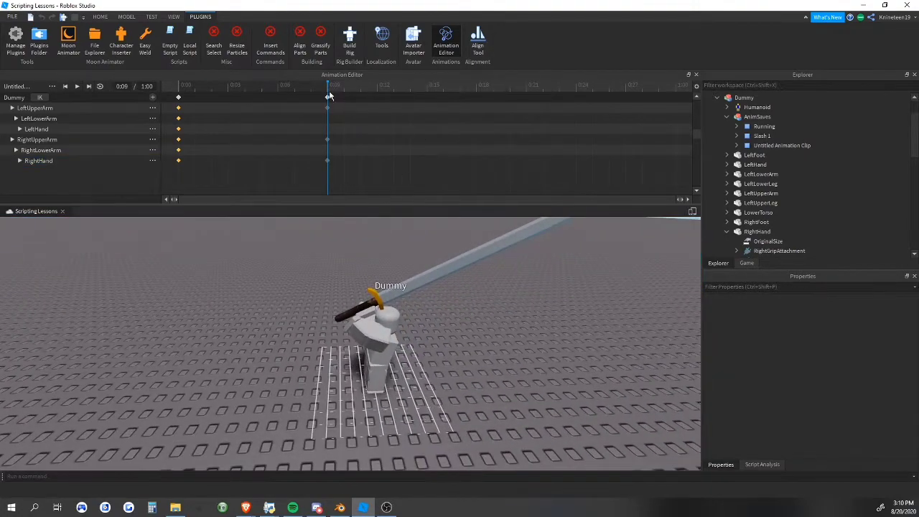
Lean the upper torso forward at 0:13 to start the downward slash pose
{"action": "mouse_move", "coordinate": [381, 84]}
{"action": "left_mouse_down"}
{"action": "mouse_move", "coordinate": [413, 84]}
{"action": "mouse_move", "coordinate": [393, 85]}
{"action": "left_mouse_up"}
{"action": "key", "text": "s"}
{"action": "right_click_drag", "start_coordinate": [432, 307], "coordinate": [431, 306]}
{"action": "left_click", "coordinate": [407, 401]}
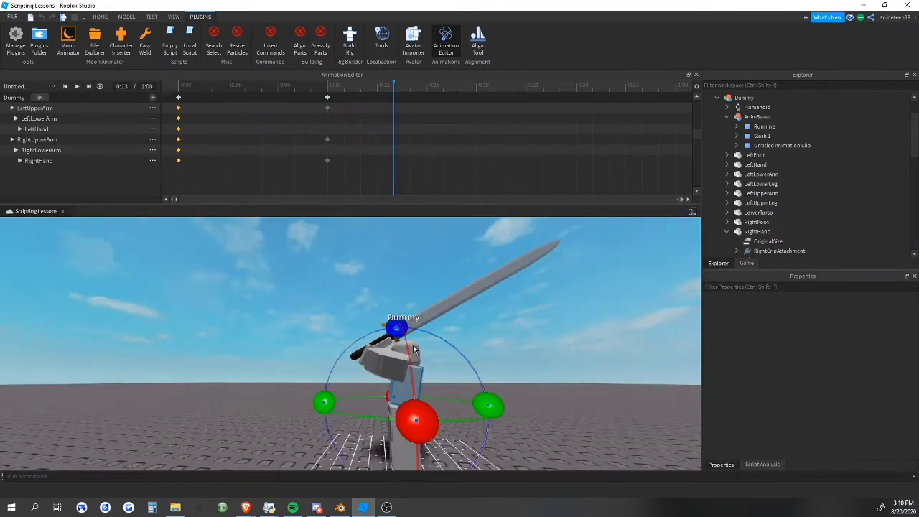
{"action": "left_click_drag", "start_coordinate": [397, 331], "coordinate": [432, 364]}
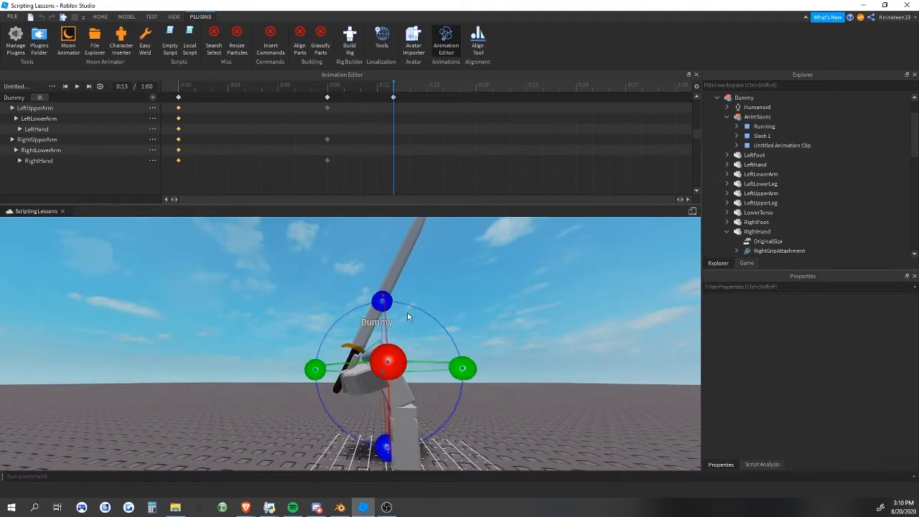
Rotate both upper arms downward together at 0:13 to swing the sword in front of the dummy
{"action": "left_click", "coordinate": [373, 377]}
{"action": "right_click_drag", "start_coordinate": [392, 369], "coordinate": [391, 369]}
{"action": "left_click_drag", "start_coordinate": [323, 289], "coordinate": [372, 353]}
{"action": "left_click", "coordinate": [445, 418]}
{"action": "right_click_drag", "start_coordinate": [444, 418], "coordinate": [444, 418]}
Rotate the right hand and left lower arm at 0:13 to align the grip and point the sword forward, and play it back
{"action": "left_click", "coordinate": [339, 382]}
{"action": "right_click_drag", "start_coordinate": [339, 381], "coordinate": [340, 381]}
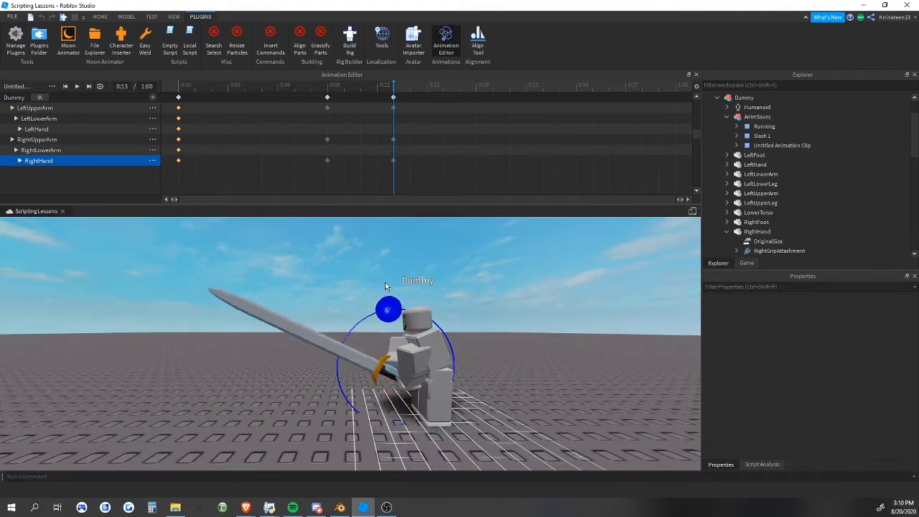
{"action": "right_click_drag", "start_coordinate": [343, 284], "coordinate": [334, 392]}
{"action": "left_click_drag", "start_coordinate": [427, 364], "coordinate": [429, 390]}
{"action": "left_click", "coordinate": [472, 394]}
{"action": "right_click_drag", "start_coordinate": [472, 394], "coordinate": [471, 394]}
{"action": "key", "text": "space"}
{"action": "key", "text": "space"}
{"action": "key", "text": "space"}
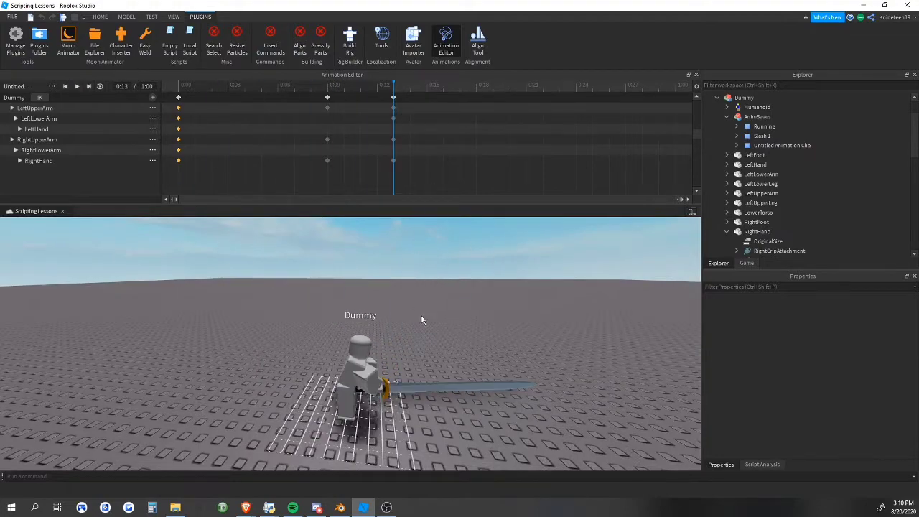
Adjust the head's tilt in the 0:13 slash pose
{"action": "scroll", "coordinate": [407, 352], "scroll_direction": "up", "scroll_amount": 5}
{"action": "left_click", "coordinate": [362, 349]}
{"action": "right_click_drag", "start_coordinate": [407, 381], "coordinate": [407, 381]}
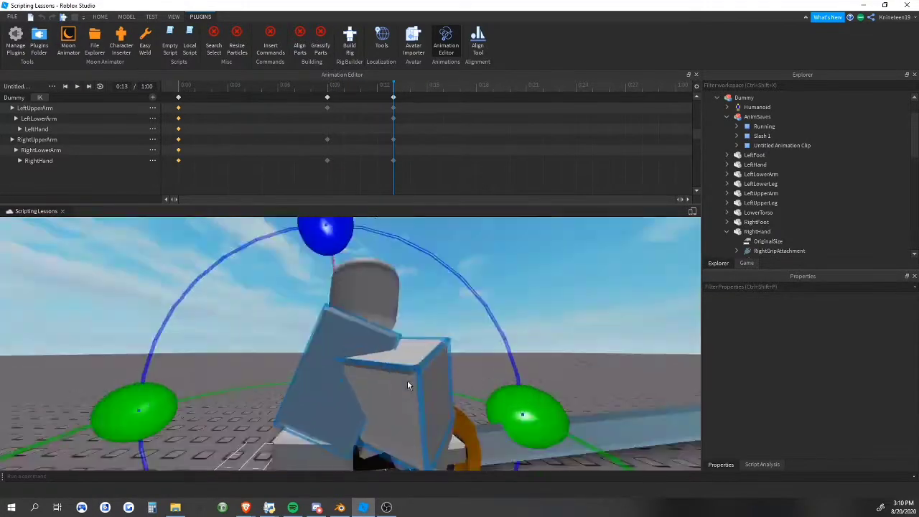
{"action": "left_click", "coordinate": [418, 277]}
{"action": "left_click", "coordinate": [406, 367]}
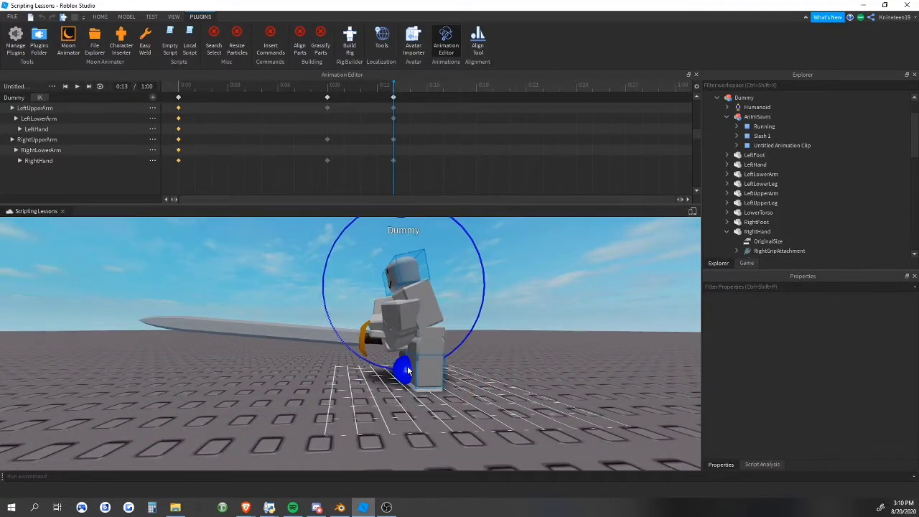
Rotate both upper arms slightly at 0:13 to refine the slash's end position, and play it back
{"action": "left_click", "coordinate": [402, 309]}
{"action": "right_click_drag", "start_coordinate": [400, 302], "coordinate": [400, 302]}
{"action": "left_click", "coordinate": [334, 305], "text": "ctrl"}
{"action": "left_click_drag", "start_coordinate": [345, 244], "coordinate": [330, 244]}
{"action": "left_click", "coordinate": [327, 245]}
{"action": "right_click_drag", "start_coordinate": [338, 311], "coordinate": [340, 323]}
{"action": "key", "text": "space"}
{"action": "scroll", "coordinate": [338, 311], "scroll_direction": "down", "scroll_amount": 3}
{"action": "key", "text": "space"}
Adjust the upper torso's lean in the 0:09 wind-up pose
{"action": "left_click", "coordinate": [329, 87]}
{"action": "left_click", "coordinate": [332, 322]}
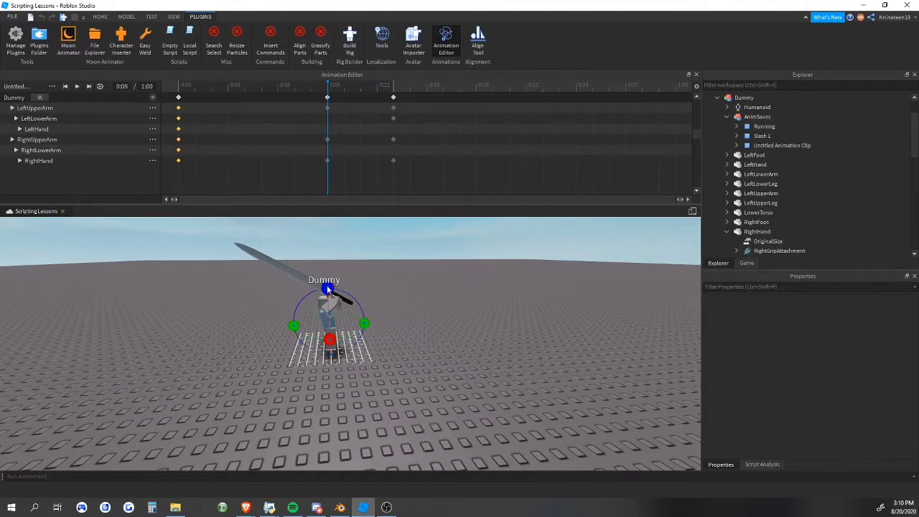
{"action": "left_click", "coordinate": [366, 287]}
{"action": "right_click_drag", "start_coordinate": [366, 287], "coordinate": [366, 287]}
Rotate both upper arms slightly further back at 0:09 so the sword sits lower behind the head
{"action": "left_click", "coordinate": [340, 324]}
{"action": "scroll", "coordinate": [343, 326], "scroll_direction": "up", "scroll_amount": 5}
{"action": "right_click_drag", "start_coordinate": [343, 326], "coordinate": [382, 339]}
{"action": "left_click", "coordinate": [382, 340], "text": "ctrl"}
{"action": "mouse_move", "coordinate": [369, 285]}
{"action": "left_mouse_down"}
{"action": "mouse_move", "coordinate": [391, 282]}
{"action": "mouse_move", "coordinate": [376, 283]}
{"action": "left_mouse_up"}
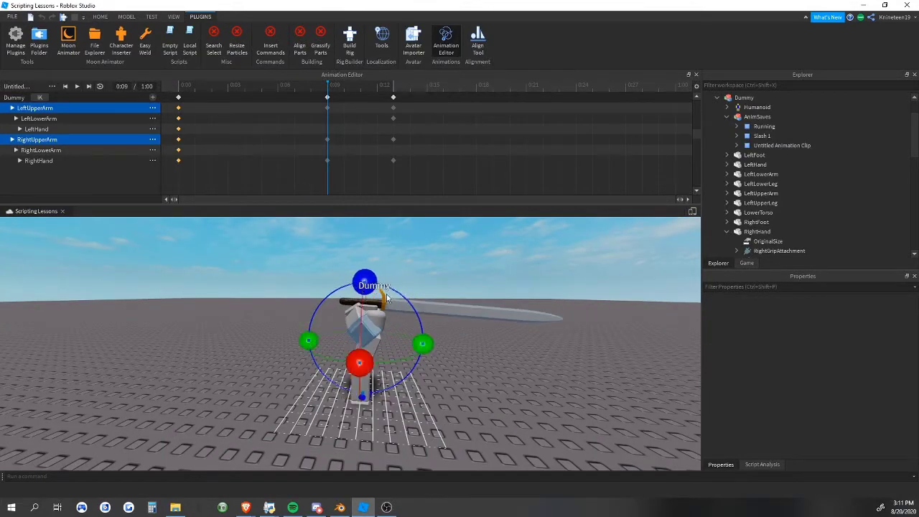
{"action": "left_click", "coordinate": [486, 369]}
Play back the overhead slash and scrub between the 0:13 and 0:09 poses to check the motion
{"action": "key", "text": "space"}
{"action": "right_click_drag", "start_coordinate": [485, 372], "coordinate": [486, 373]}
{"action": "right_click_drag", "start_coordinate": [418, 283], "coordinate": [418, 283]}
{"action": "key", "text": "space"}
{"action": "left_click_drag", "start_coordinate": [396, 88], "coordinate": [318, 104]}
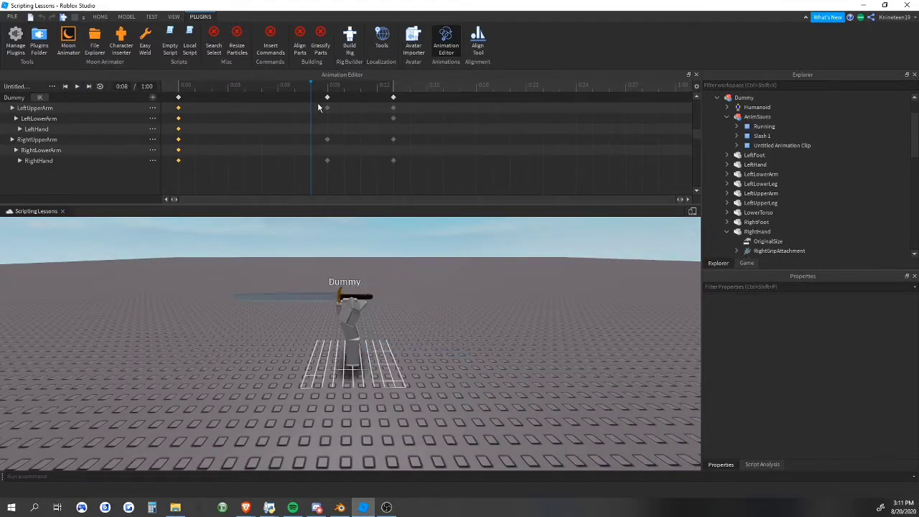
Set the easing style of all keyframes at 0:09 and 0:13 to Cubic and play the result
{"action": "left_click_drag", "start_coordinate": [400, 101], "coordinate": [323, 99]}
{"action": "right_click", "coordinate": [401, 103]}
{"action": "mouse_move", "coordinate": [451, 207]}
{"action": "left_click", "coordinate": [521, 221]}
{"action": "right_click", "coordinate": [334, 101]}
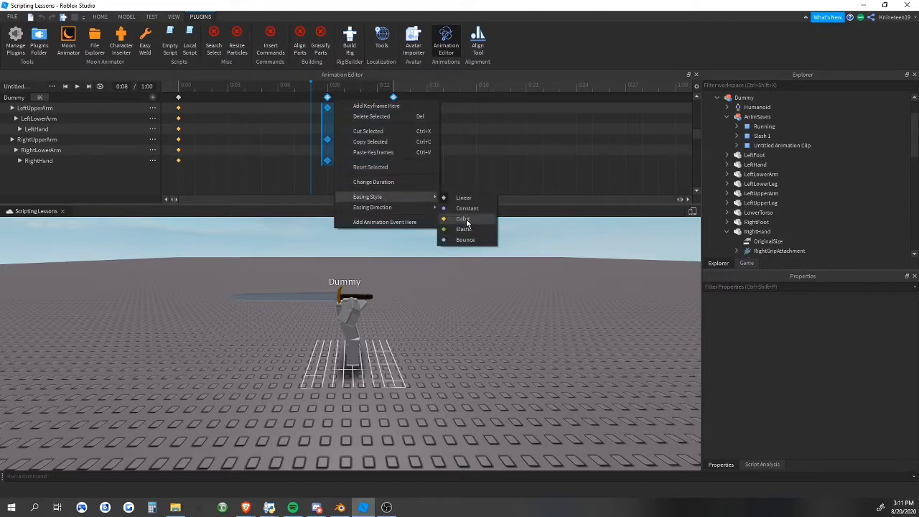
{"action": "left_click", "coordinate": [451, 227]}
{"action": "key", "text": "space"}
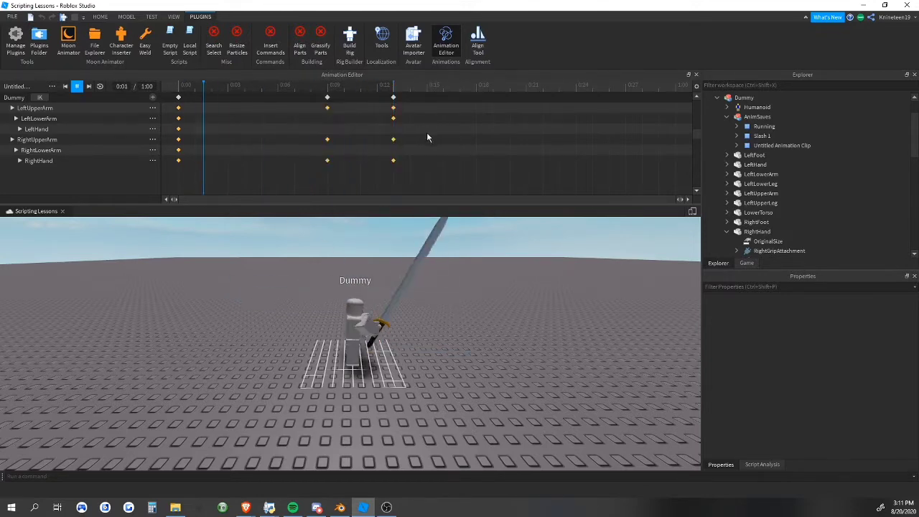
Rotate the upper torso slightly at 0:14 to add a follow-through keyframe after the overhead slash
{"action": "left_click", "coordinate": [394, 87]}
{"action": "scroll", "coordinate": [396, 329], "scroll_direction": "up", "scroll_amount": 4}
{"action": "right_click_drag", "start_coordinate": [396, 330], "coordinate": [375, 324]}
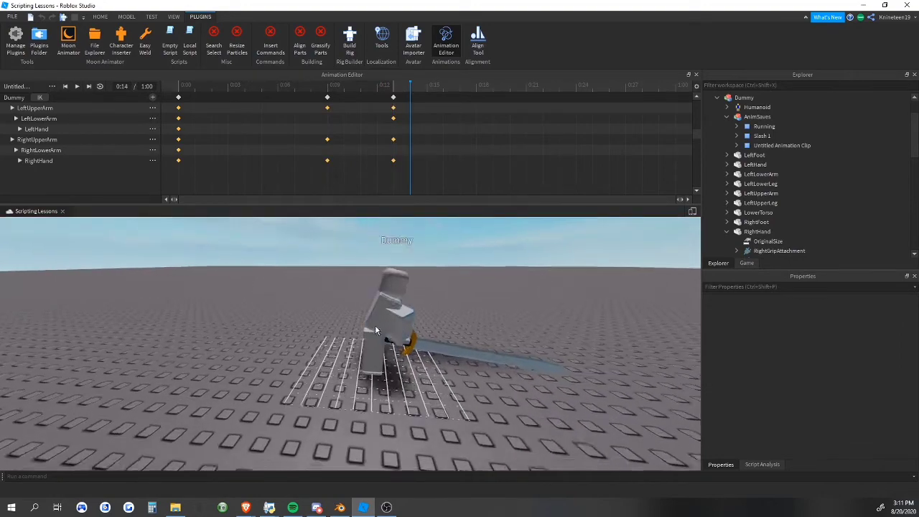
{"action": "left_click", "coordinate": [385, 316]}
{"action": "left_click_drag", "start_coordinate": [388, 227], "coordinate": [381, 224]}
{"action": "left_click", "coordinate": [441, 254]}
{"action": "left_click", "coordinate": [385, 308]}
{"action": "left_click", "coordinate": [493, 258]}
Play back the overhead slash to check its follow-through at 0:14
{"action": "key", "text": "space"}
{"action": "scroll", "coordinate": [494, 260], "scroll_direction": "down", "scroll_amount": 4}
{"action": "right_click_drag", "start_coordinate": [493, 260], "coordinate": [493, 259]}
{"action": "key", "text": "space"}
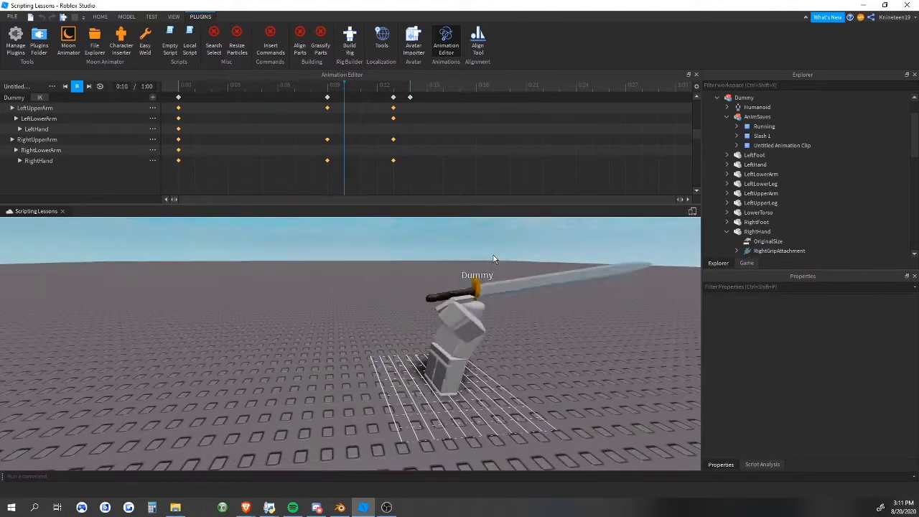
{"action": "key", "text": "space"}
{"action": "key", "text": "d"}
Refine the upper torso's lean at 0:14, checking the follow-through in playback
{"action": "left_click", "coordinate": [366, 339]}
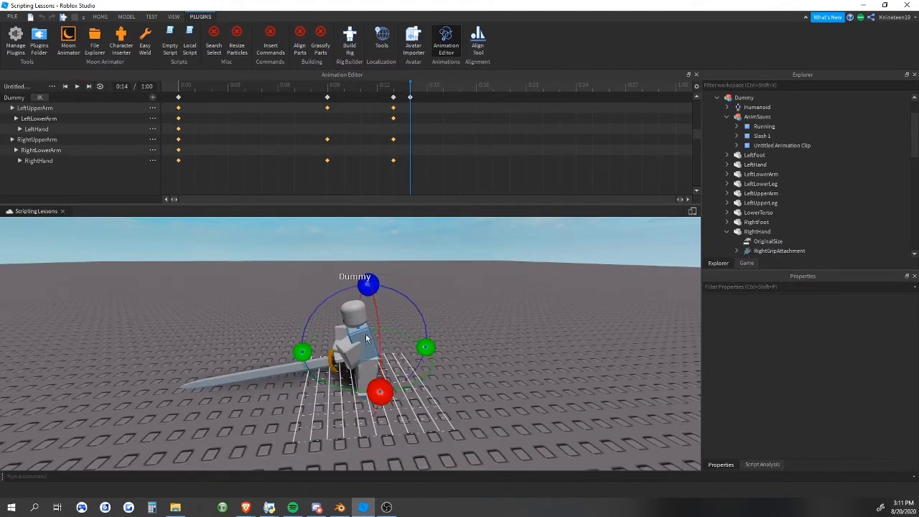
{"action": "left_click_drag", "start_coordinate": [368, 285], "coordinate": [396, 293]}
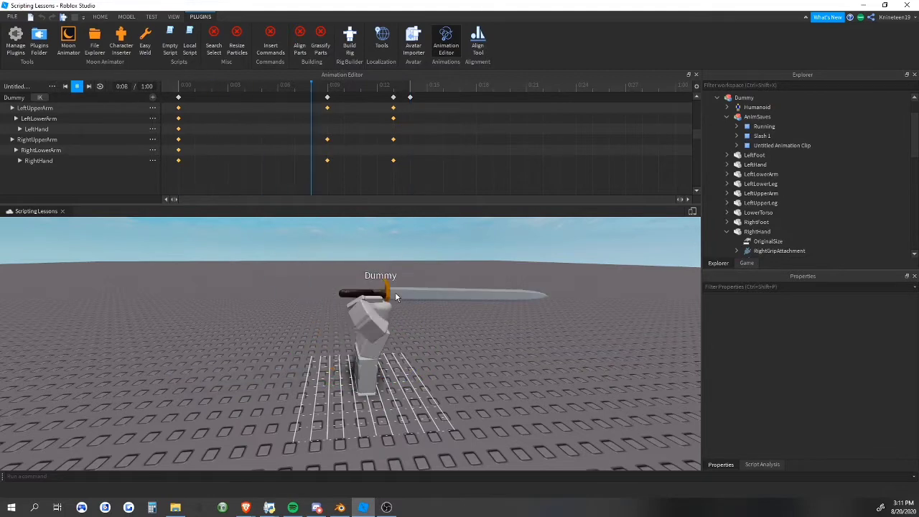
{"action": "right_click", "coordinate": [395, 292]}
{"action": "left_click", "coordinate": [370, 323]}
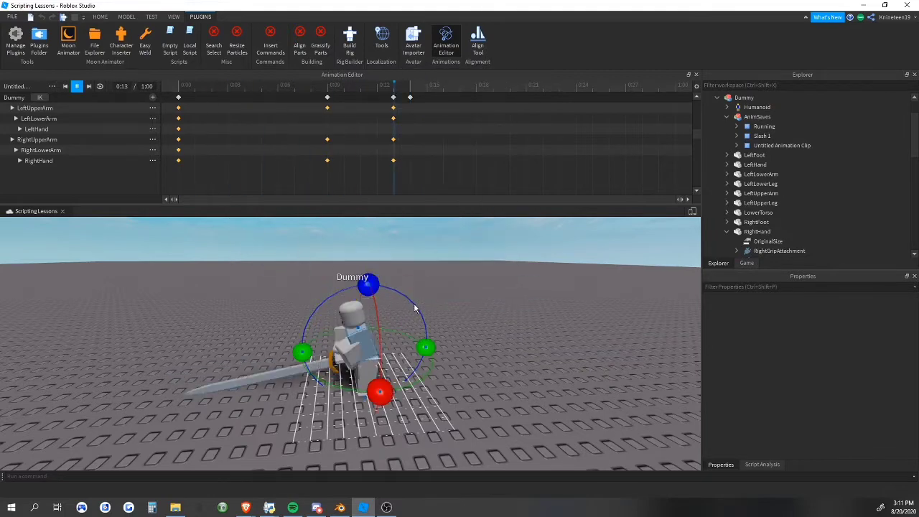
{"action": "key", "text": "space"}
{"action": "key", "text": "a"}
{"action": "right_click_drag", "start_coordinate": [428, 291], "coordinate": [429, 291]}
{"action": "key", "text": "a"}
{"action": "key", "text": "space"}
{"action": "key", "text": "a"}
{"action": "key", "text": "w"}
{"action": "left_click", "coordinate": [280, 311]}
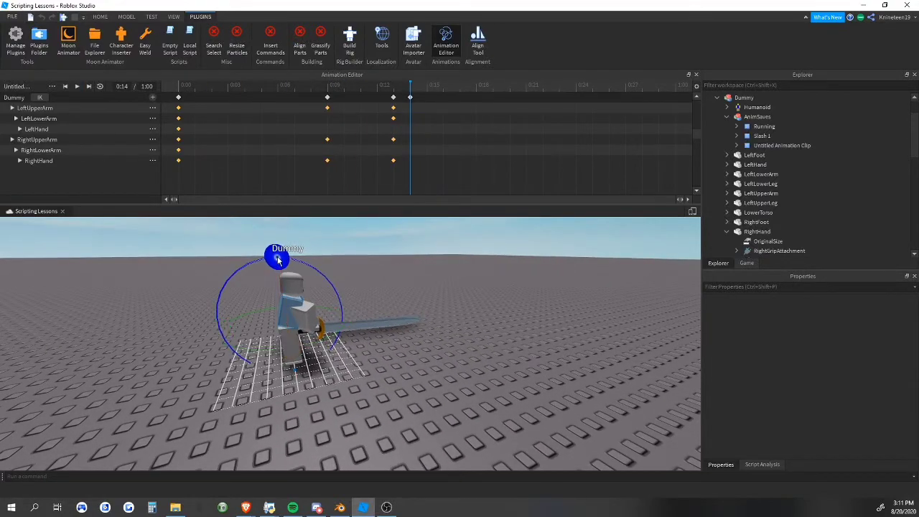
Play back the complete overhead slash repeatedly, viewing it from several angles
{"action": "key", "text": "space"}
{"action": "key", "text": "space"}
{"action": "key", "text": "s"}
{"action": "right_click_drag", "start_coordinate": [342, 279], "coordinate": [342, 275]}
{"action": "key", "text": "a"}
{"action": "key", "text": "space"}
{"action": "key", "text": "d"}
{"action": "key", "text": "space"}
{"action": "key", "text": "w"}
Rotate both upper arms further back at 0:09 so the sword points down behind the dummy, and play it back
{"action": "mouse_move", "coordinate": [327, 92]}
{"action": "left_mouse_down"}
{"action": "mouse_move", "coordinate": [163, 83]}
{"action": "mouse_move", "coordinate": [311, 89]}
{"action": "left_mouse_up"}
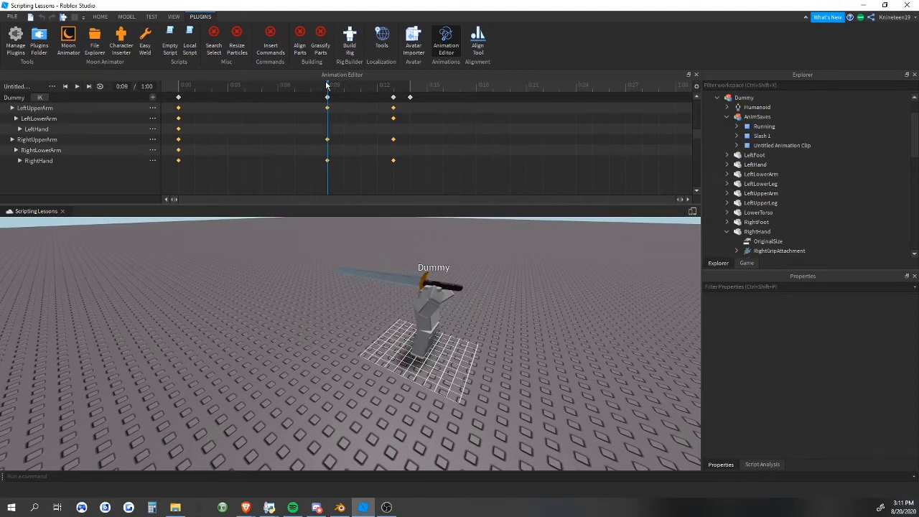
{"action": "right_click_drag", "start_coordinate": [430, 229], "coordinate": [430, 234]}
{"action": "left_click", "coordinate": [367, 329]}
{"action": "key", "text": "w"}
{"action": "right_click_drag", "start_coordinate": [367, 330], "coordinate": [366, 332]}
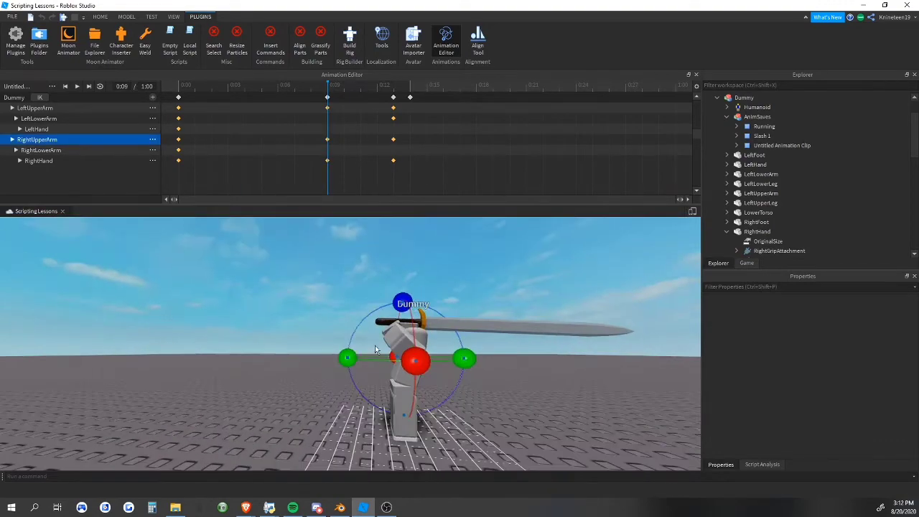
{"action": "left_click", "coordinate": [407, 339], "text": "ctrl"}
{"action": "left_click_drag", "start_coordinate": [405, 299], "coordinate": [448, 306]}
{"action": "left_click", "coordinate": [508, 316]}
{"action": "key", "text": "space"}
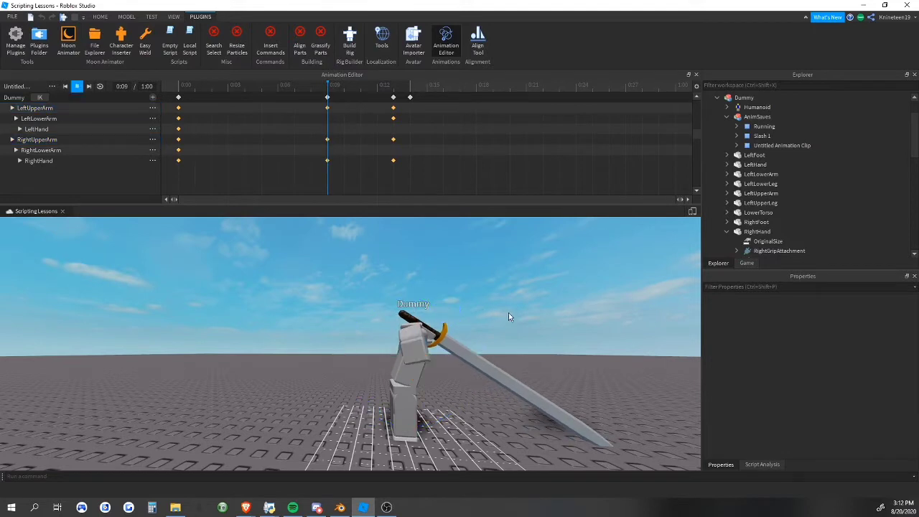
Play back the overhead slash several times, viewing it from the side and from further away
{"action": "left_click_drag", "start_coordinate": [328, 88], "coordinate": [122, 111]}
{"action": "key", "text": "space"}
{"action": "right_click_drag", "start_coordinate": [451, 283], "coordinate": [451, 283]}
{"action": "key", "text": "space"}
{"action": "key", "text": "space"}
{"action": "key", "text": "space"}
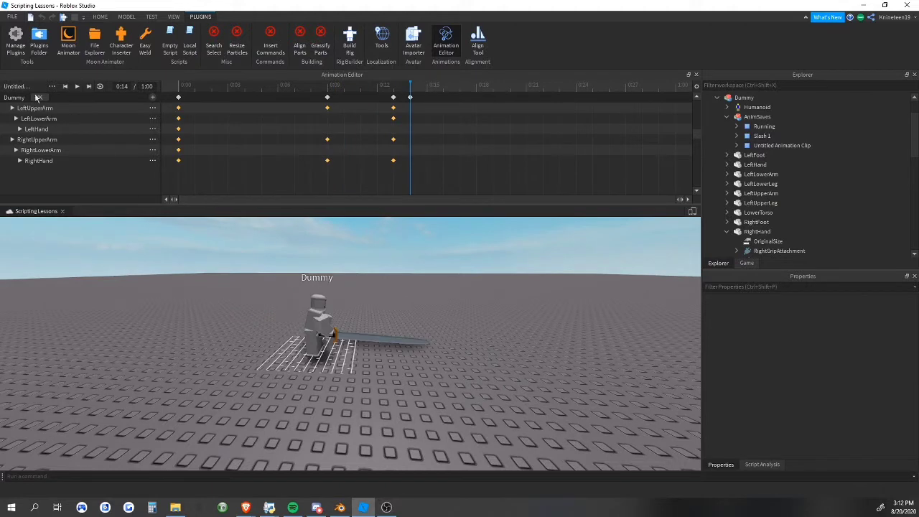
Save the overhead slash as a new animation named "Slash 2"
{"action": "mouse_move", "coordinate": [86, 115]}
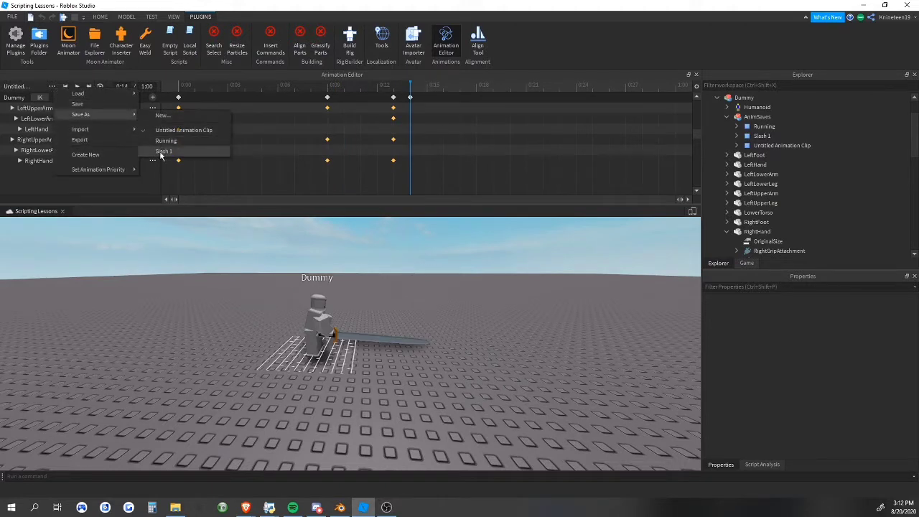
{"action": "left_click", "coordinate": [162, 117]}
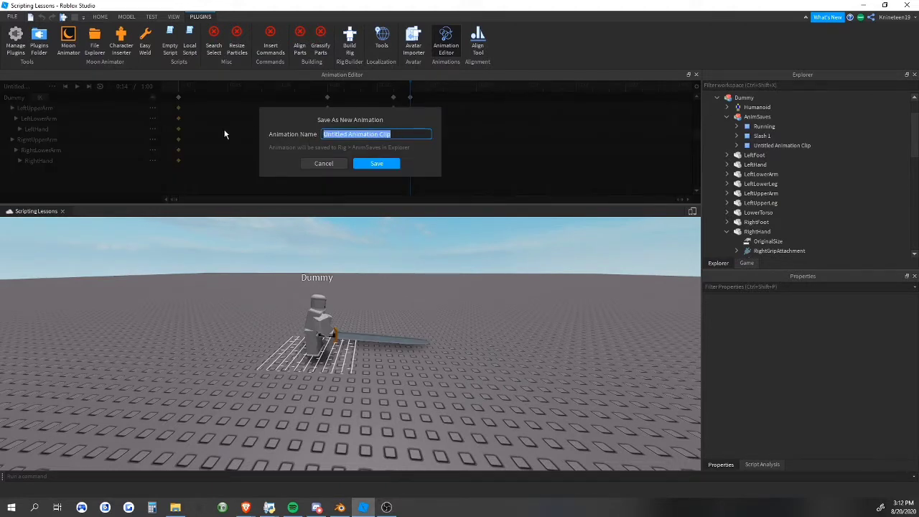
{"action": "left_click", "coordinate": [359, 164]}
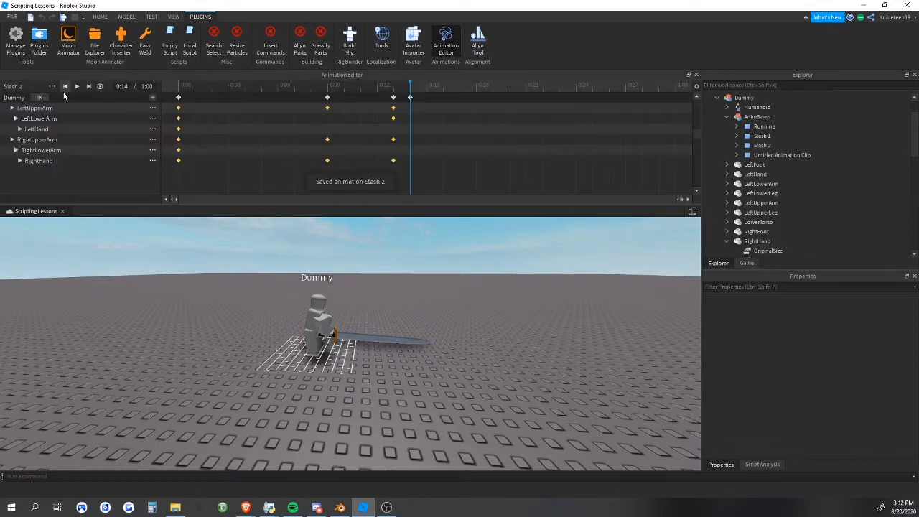
Export Slash 2 to Roblox with the title "Slash 2" and creator Me, and copy its asset ID
{"action": "left_click", "coordinate": [83, 134]}
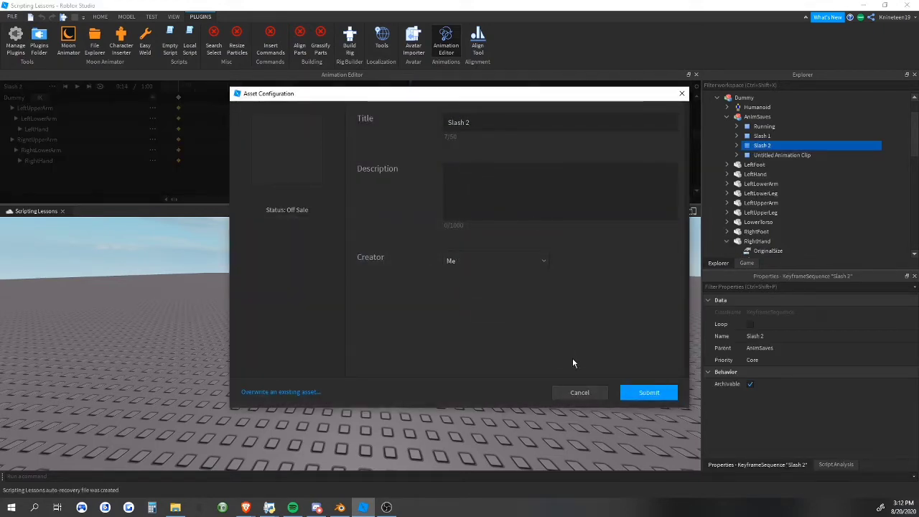
{"action": "left_click", "coordinate": [639, 393]}
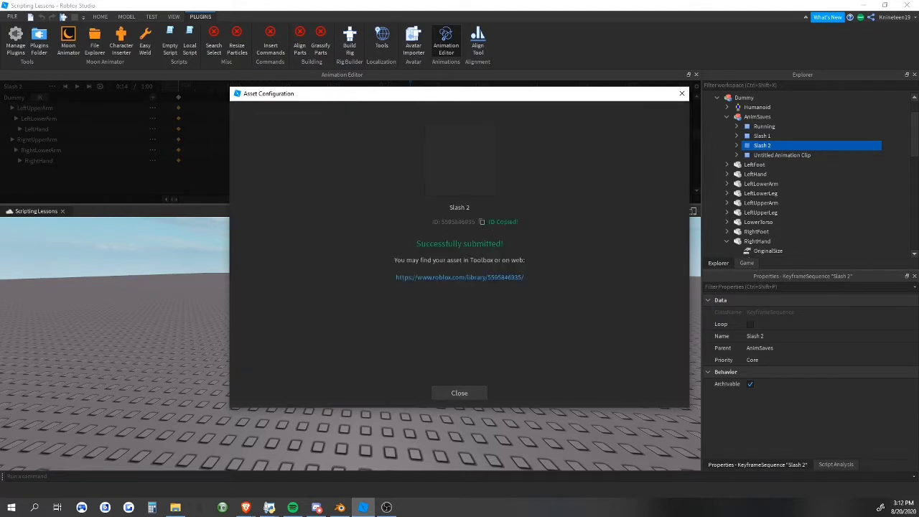
{"action": "key", "text": "alt+Tab"}
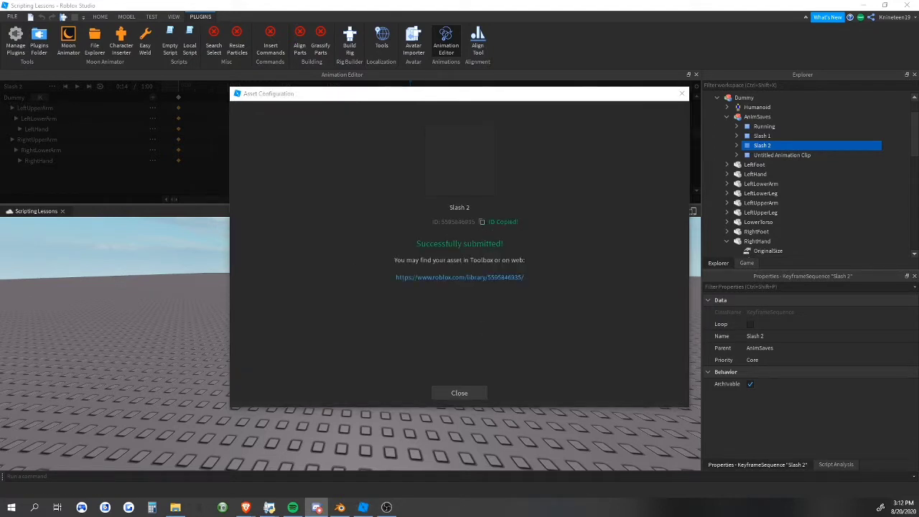
{"action": "left_click", "coordinate": [459, 392]}
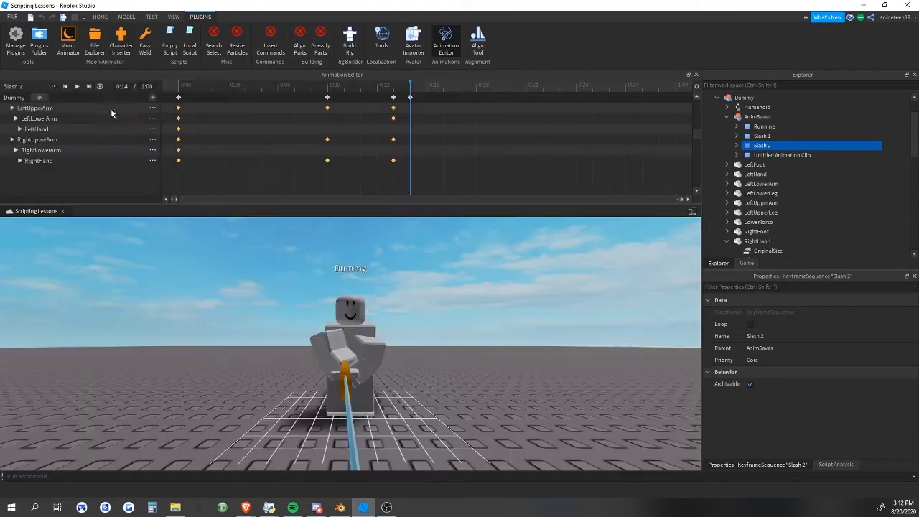
Load the saved Slash 1 animation and play it back, viewing the swing from above
{"action": "left_click", "coordinate": [52, 85]}
{"action": "left_click", "coordinate": [164, 114]}
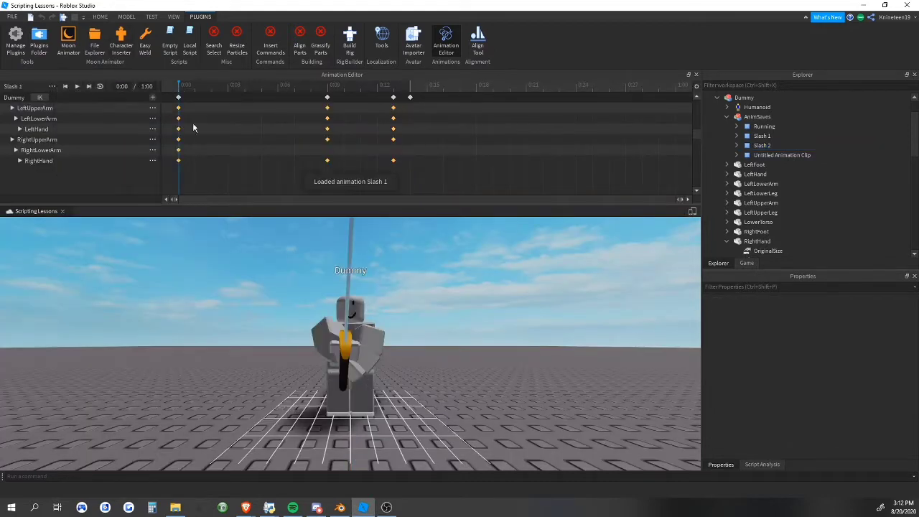
{"action": "right_click_drag", "start_coordinate": [185, 254], "coordinate": [184, 253]}
{"action": "key", "text": "space"}
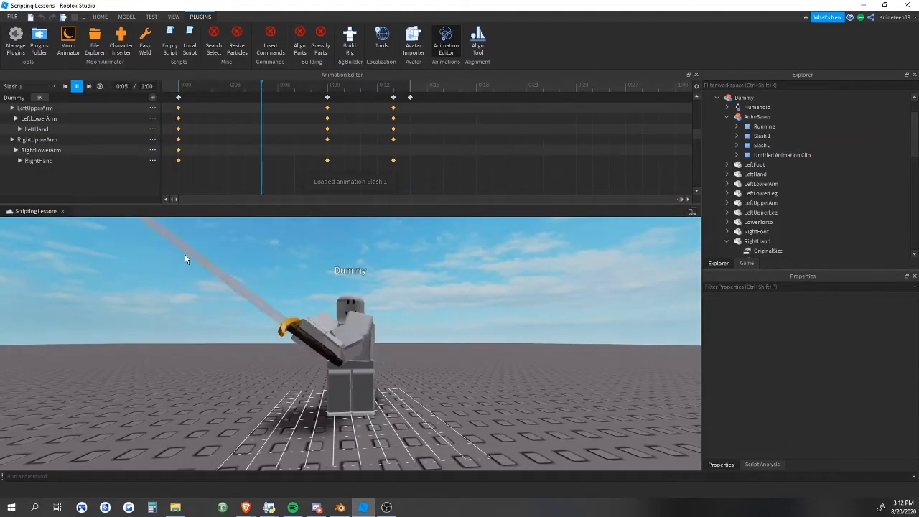
{"action": "right_click_drag", "start_coordinate": [274, 292], "coordinate": [271, 288]}
{"action": "scroll", "coordinate": [271, 289], "scroll_direction": "down", "scroll_amount": 4}
{"action": "key", "text": "space"}
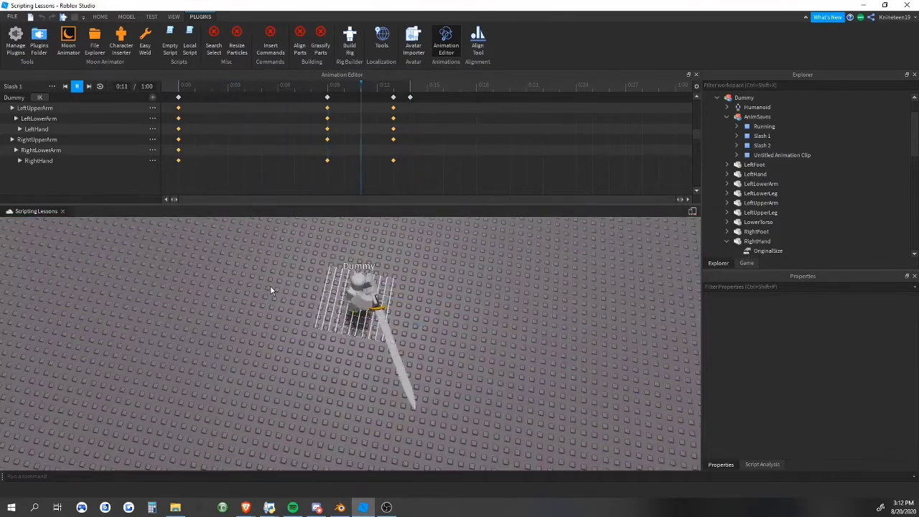
Adjust Slash 1's wind-up pose at 0:09 by rotating the dummy's left upper arm
{"action": "left_click", "coordinate": [328, 92]}
{"action": "right_click_drag", "start_coordinate": [357, 248], "coordinate": [358, 248]}
{"action": "left_click", "coordinate": [425, 303]}
{"action": "right_click_drag", "start_coordinate": [434, 275], "coordinate": [434, 276]}
{"action": "left_click", "coordinate": [512, 280]}
{"action": "right_click_drag", "start_coordinate": [512, 280], "coordinate": [512, 280]}
{"action": "scroll", "coordinate": [370, 365], "scroll_direction": "up", "scroll_amount": 4}
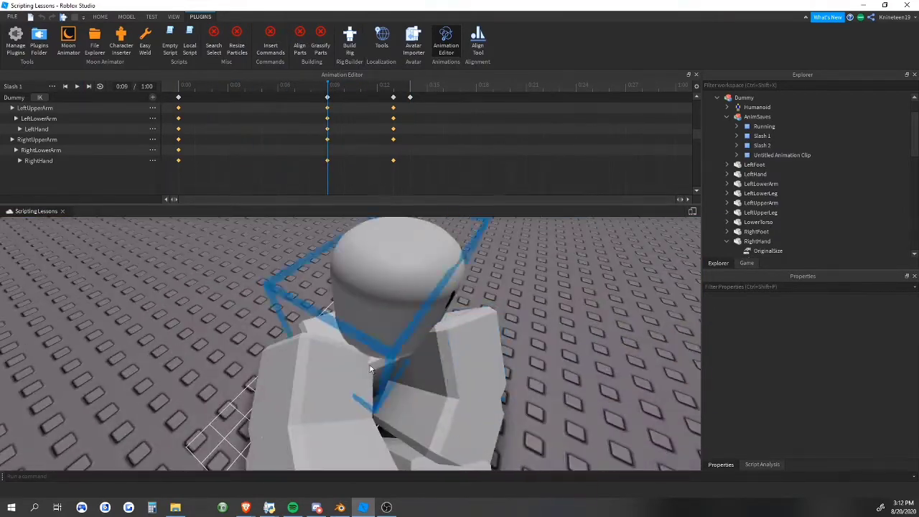
{"action": "left_click", "coordinate": [370, 364]}
{"action": "scroll", "coordinate": [379, 360], "scroll_direction": "down", "scroll_amount": 4}
{"action": "left_click", "coordinate": [380, 359], "text": "ctrl"}
{"action": "left_click_drag", "start_coordinate": [445, 379], "coordinate": [431, 399]}
{"action": "left_click", "coordinate": [417, 384]}
{"action": "left_click", "coordinate": [382, 358]}
{"action": "key", "text": "r"}
{"action": "left_click_drag", "start_coordinate": [333, 402], "coordinate": [329, 405]}
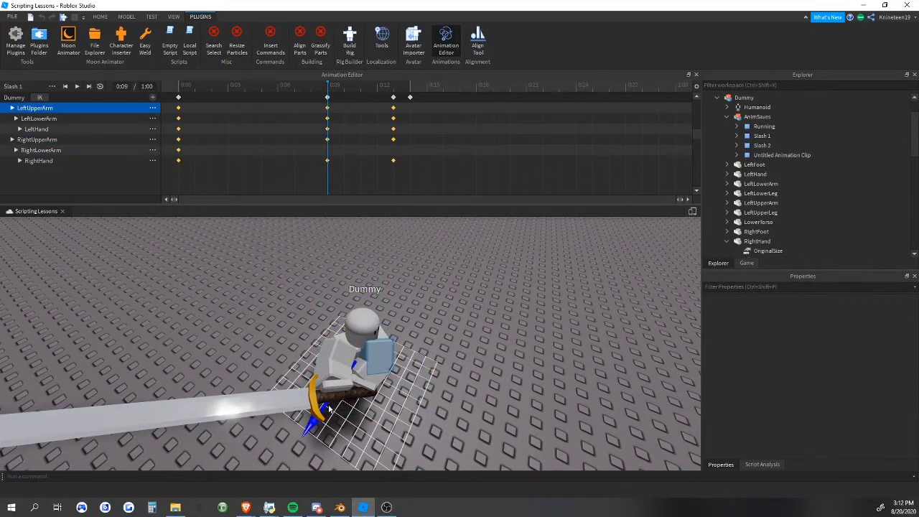
Examine the adjusted arm pose up close and play back Slash 1 to check it
{"action": "left_click", "coordinate": [433, 416]}
{"action": "scroll", "coordinate": [433, 418], "scroll_direction": "up", "scroll_amount": 4}
{"action": "right_click_drag", "start_coordinate": [433, 417], "coordinate": [439, 416]}
{"action": "scroll", "coordinate": [439, 417], "scroll_direction": "down", "scroll_amount": 5}
{"action": "key", "text": "space"}
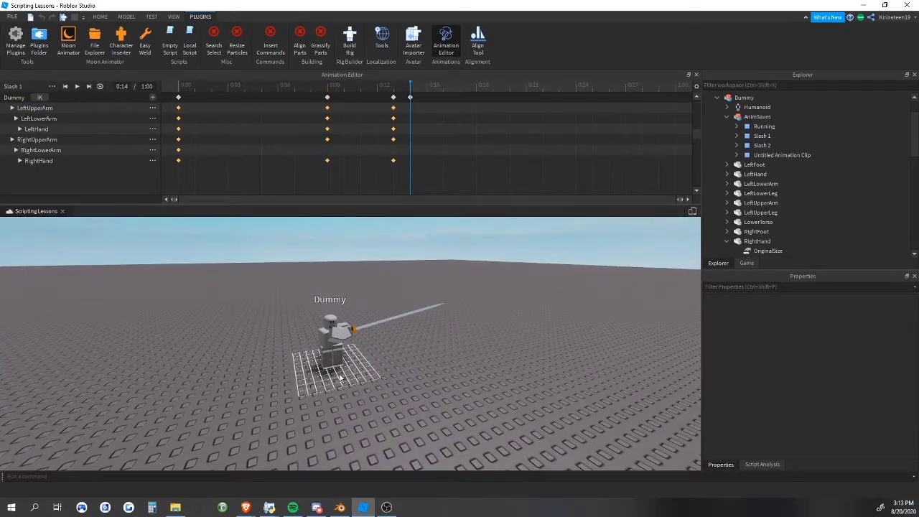
Save Slash 1 and export it to Roblox with the title "Slash 1" and creator Me, copying its asset ID
{"action": "left_click", "coordinate": [51, 86]}
{"action": "left_click", "coordinate": [75, 101]}
{"action": "left_click", "coordinate": [51, 86]}
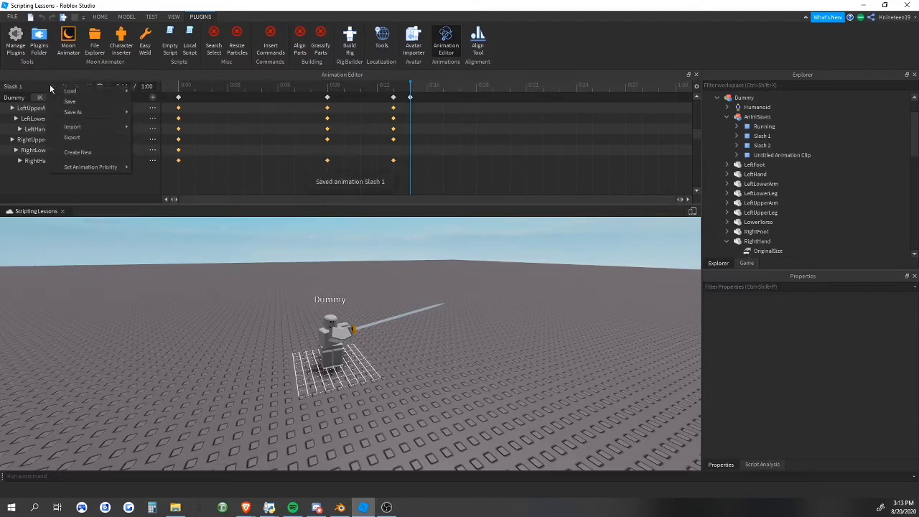
{"action": "left_click", "coordinate": [96, 140]}
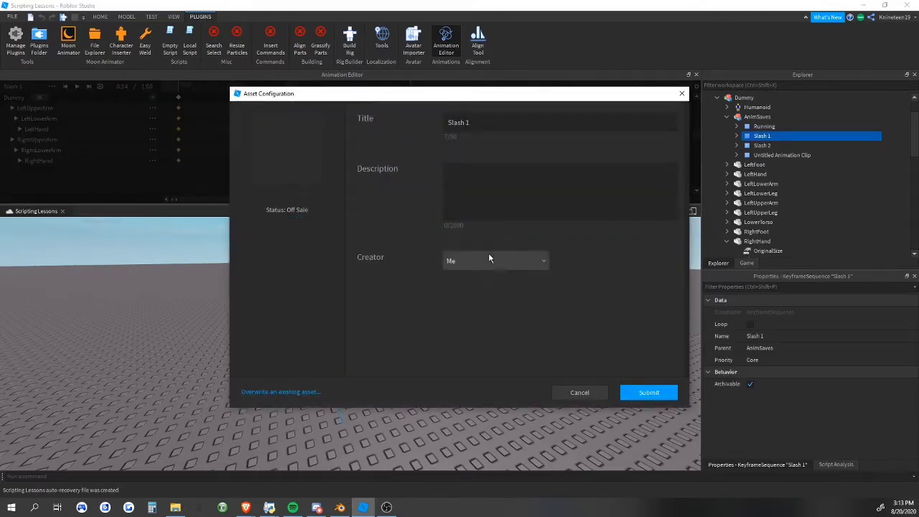
{"action": "left_click", "coordinate": [646, 393]}
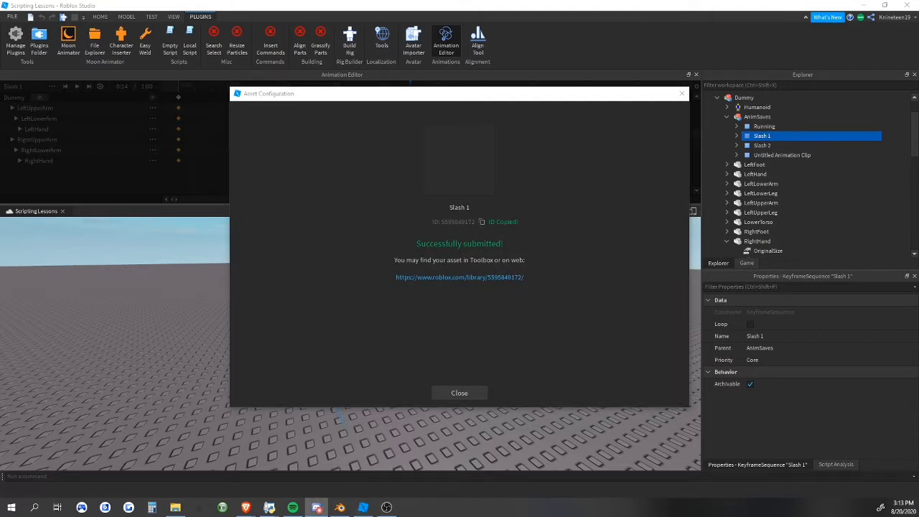
{"action": "left_click", "coordinate": [479, 392]}
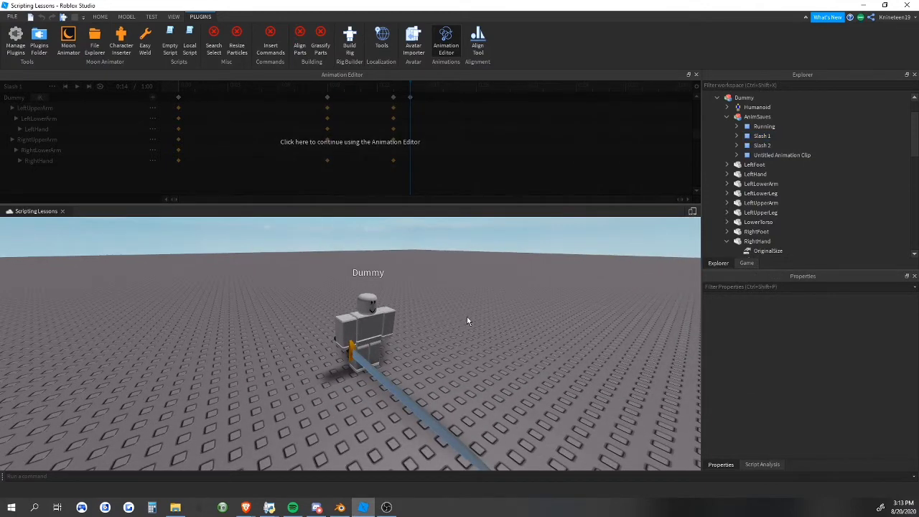
Close the Animation Editor and view the dummy and its sword from several angles
{"action": "left_click", "coordinate": [696, 76]}
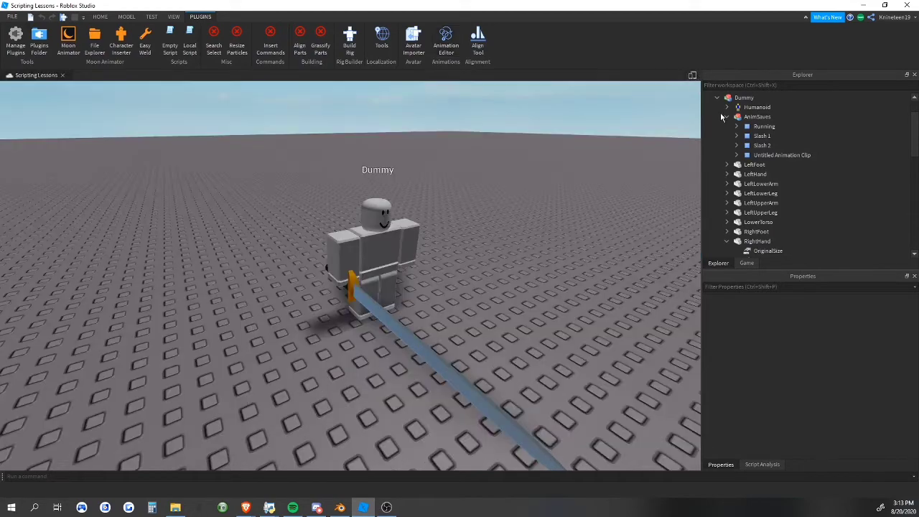
{"action": "key", "text": "w"}
{"action": "right_click_drag", "start_coordinate": [452, 181], "coordinate": [452, 181]}
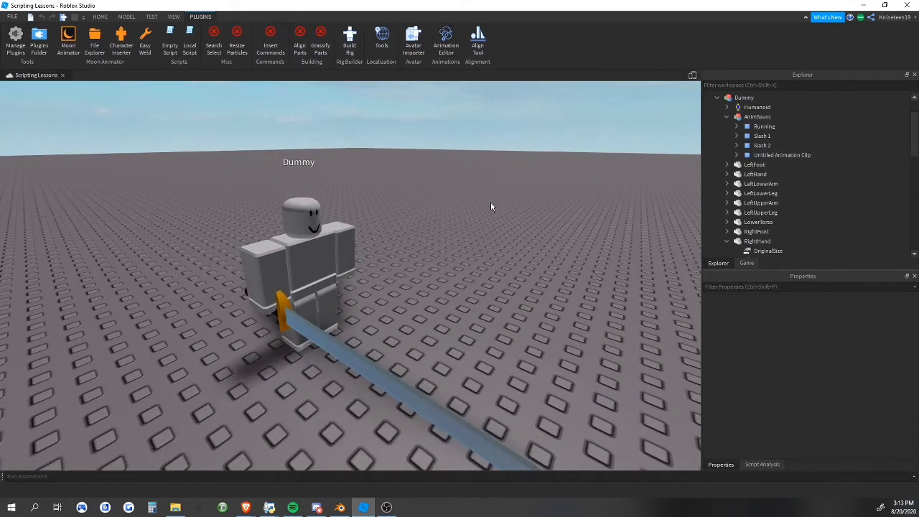
{"action": "right_click_drag", "start_coordinate": [491, 206], "coordinate": [500, 207]}
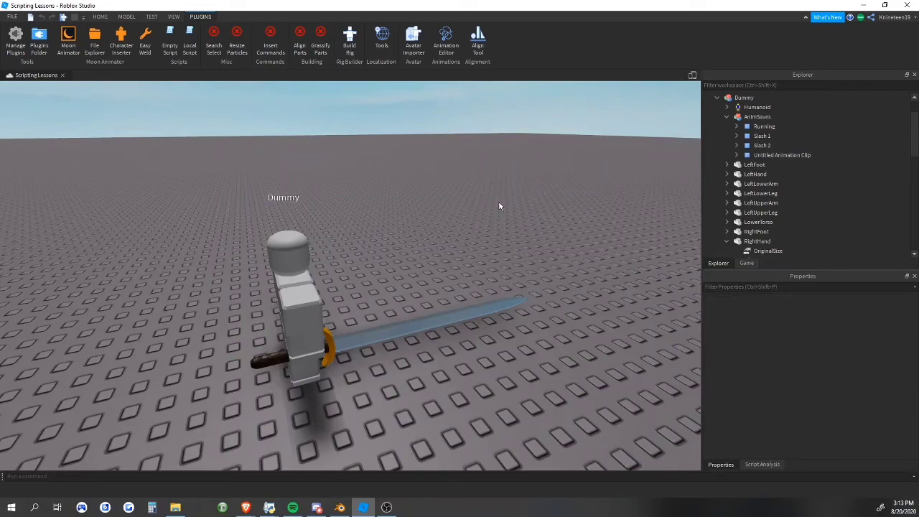
{"action": "right_click_drag", "start_coordinate": [438, 211], "coordinate": [438, 211]}
{"action": "left_click", "coordinate": [372, 275]}
{"action": "left_click", "coordinate": [396, 186]}
{"action": "right_click_drag", "start_coordinate": [396, 186], "coordinate": [397, 190]}
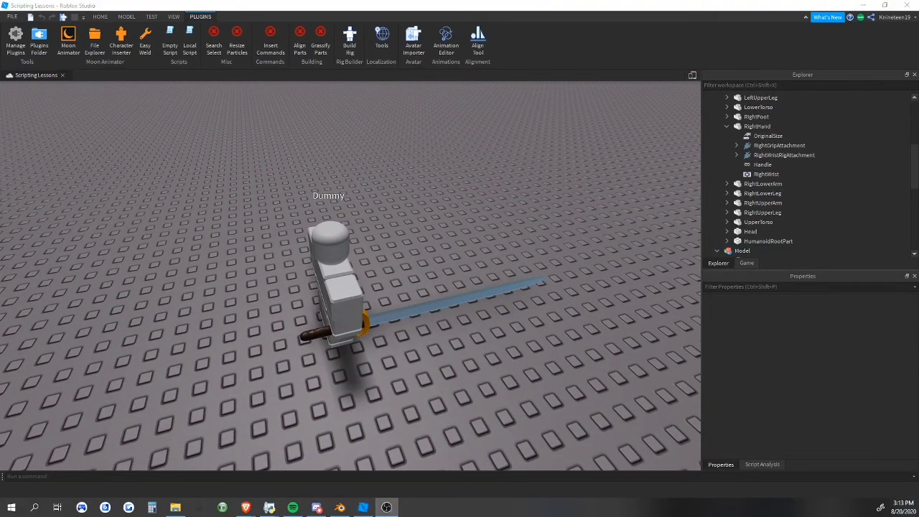